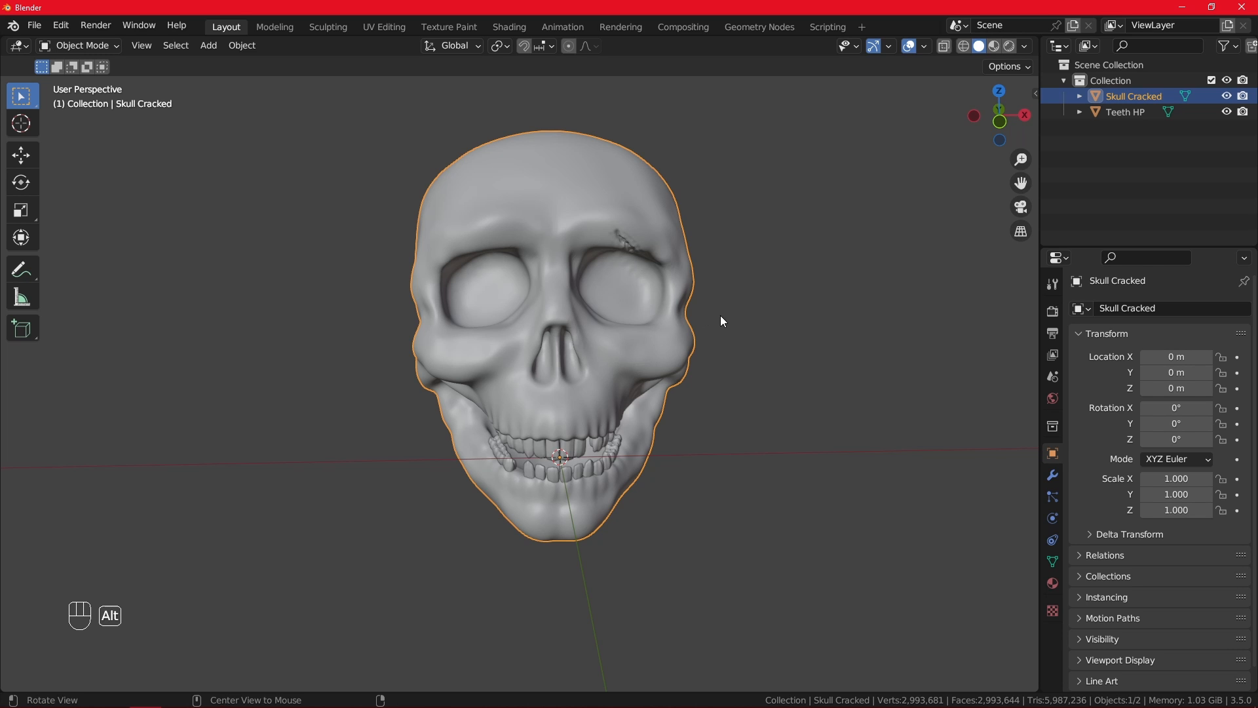
- Put the Skull Cracked object into Sculpt Mode
mouse_move(722, 320)
middle_down()
mouse_move(598, 284)
mouse_move(516, 288)
mouse_move(620, 321)
mouse_move(783, 318)
mouse_move(726, 270)
mouse_move(682, 319)
mouse_move(710, 321)
middle_up()
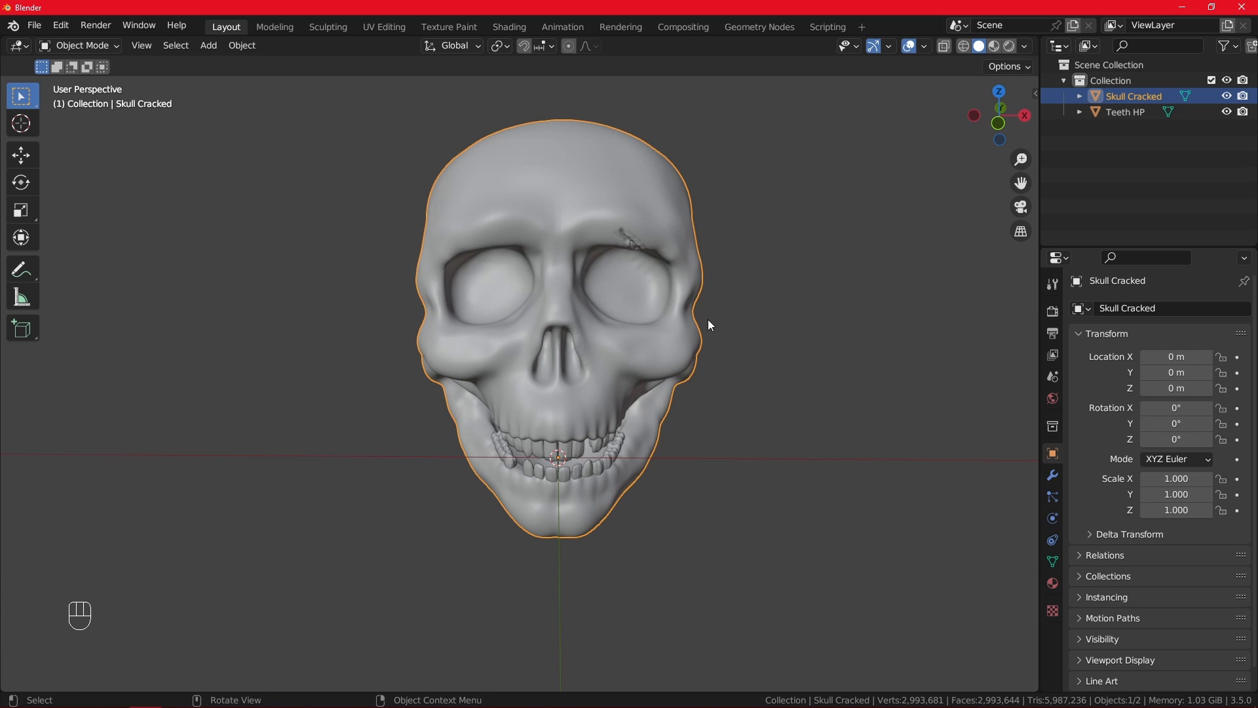
scroll(708, 320, up, 2)
scroll(709, 321, down, 2)
click(106, 50)
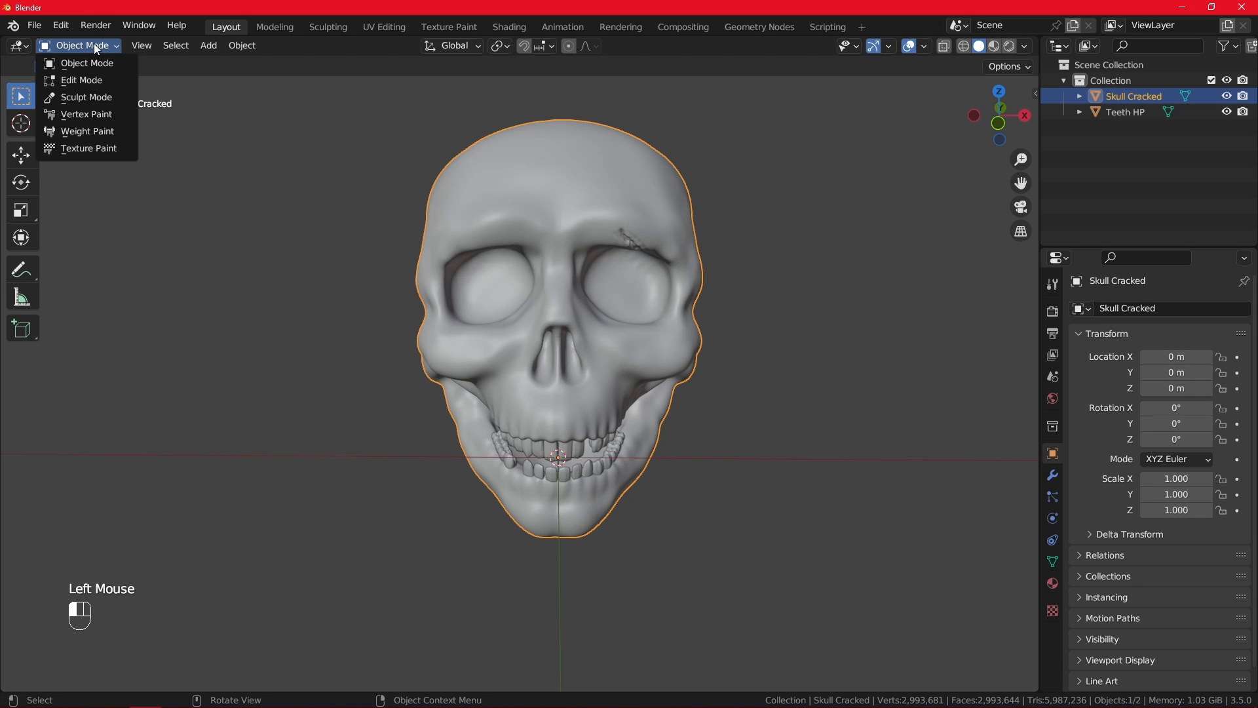
click(105, 98)
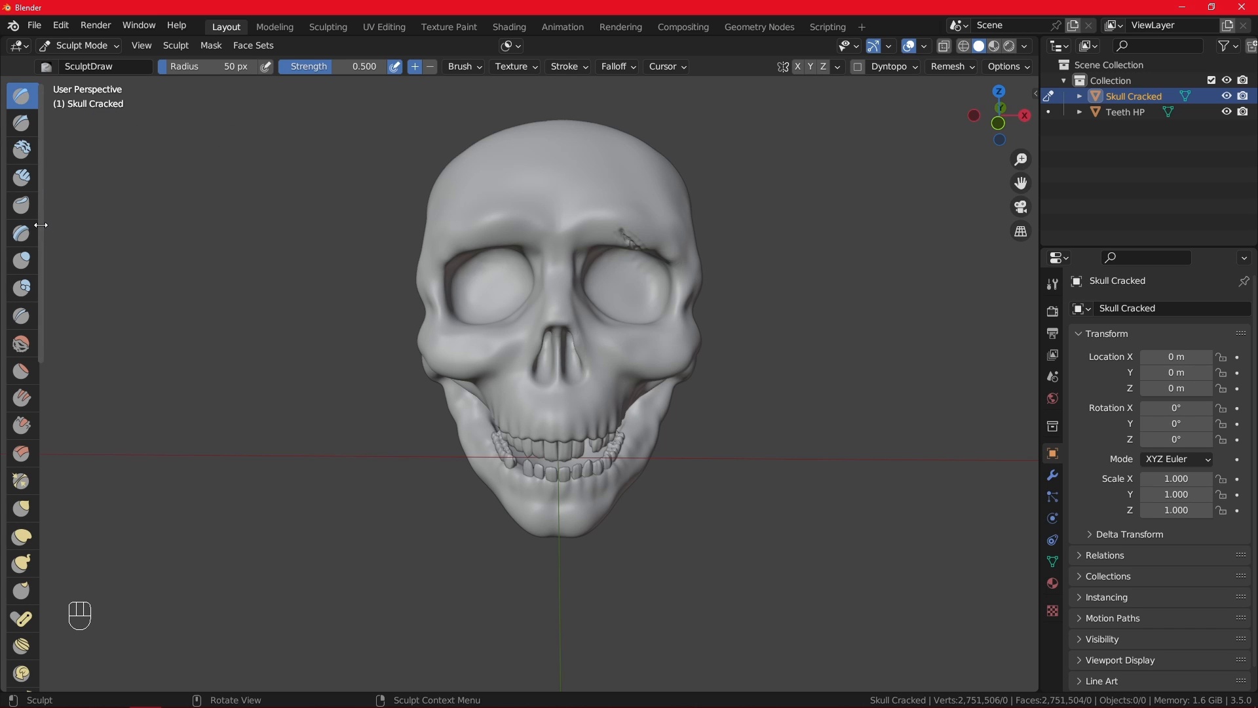
- Widen the sculpting tool list until the brush names show, and select the Mask brush
drag(41, 225, 90, 225)
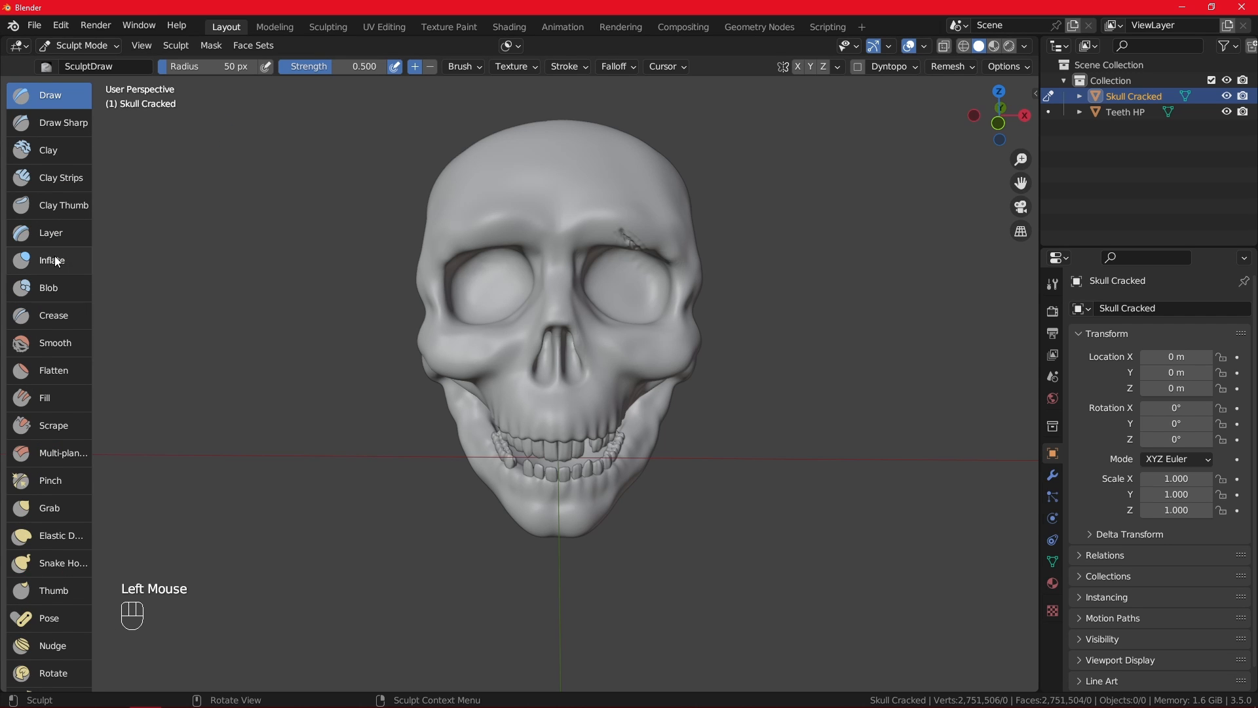
scroll(57, 261, down, 6)
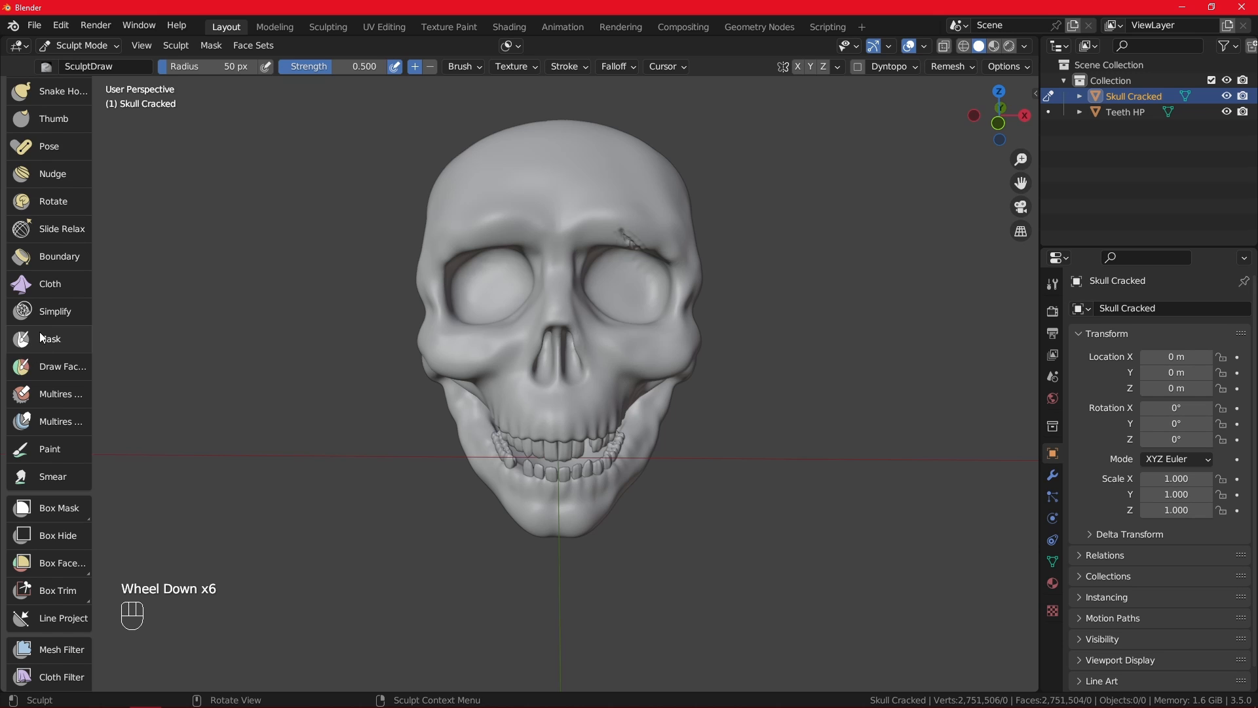
click(69, 330)
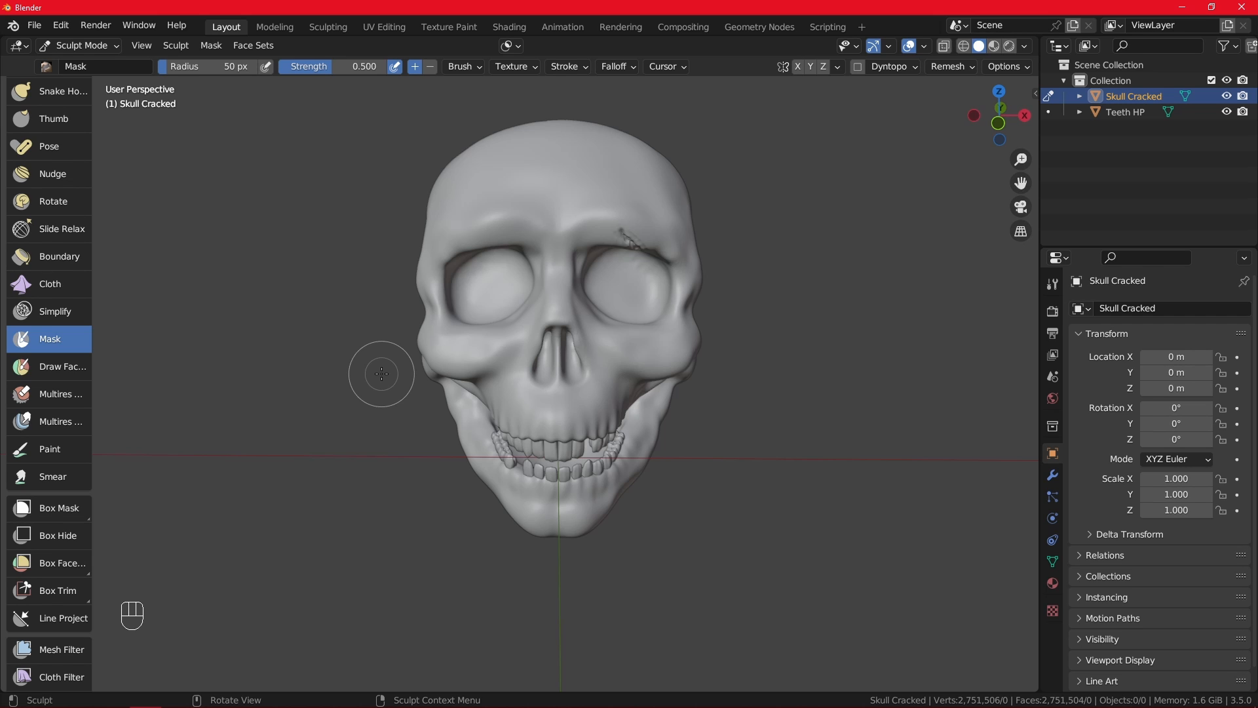
- Set the Mask brush strength to 1.000 and paint a rounded mask patch on the cheekbone below the eye socket
drag(300, 66, 352, 60)
scroll(616, 226, up, 2)
middle_drag(730, 331, 635, 351)
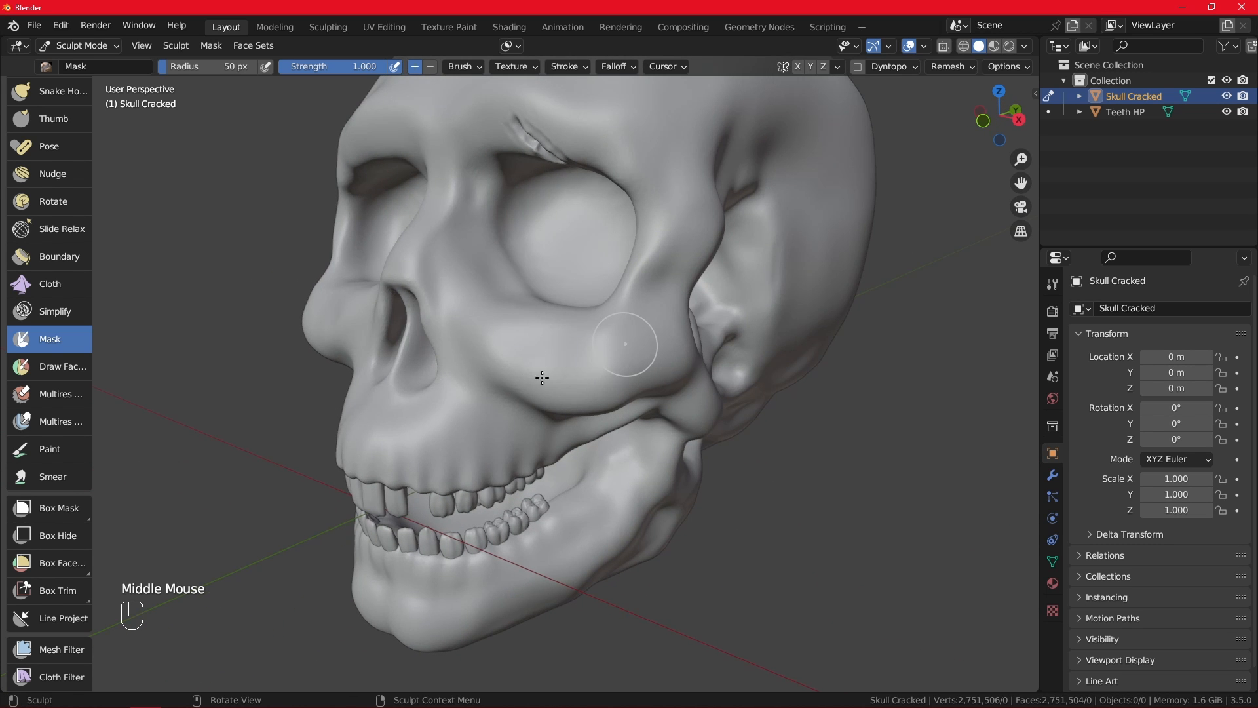
mouse_move(542, 377)
mouse_down()
mouse_move(629, 363)
mouse_move(537, 367)
mouse_move(629, 358)
mouse_move(596, 370)
mouse_up()
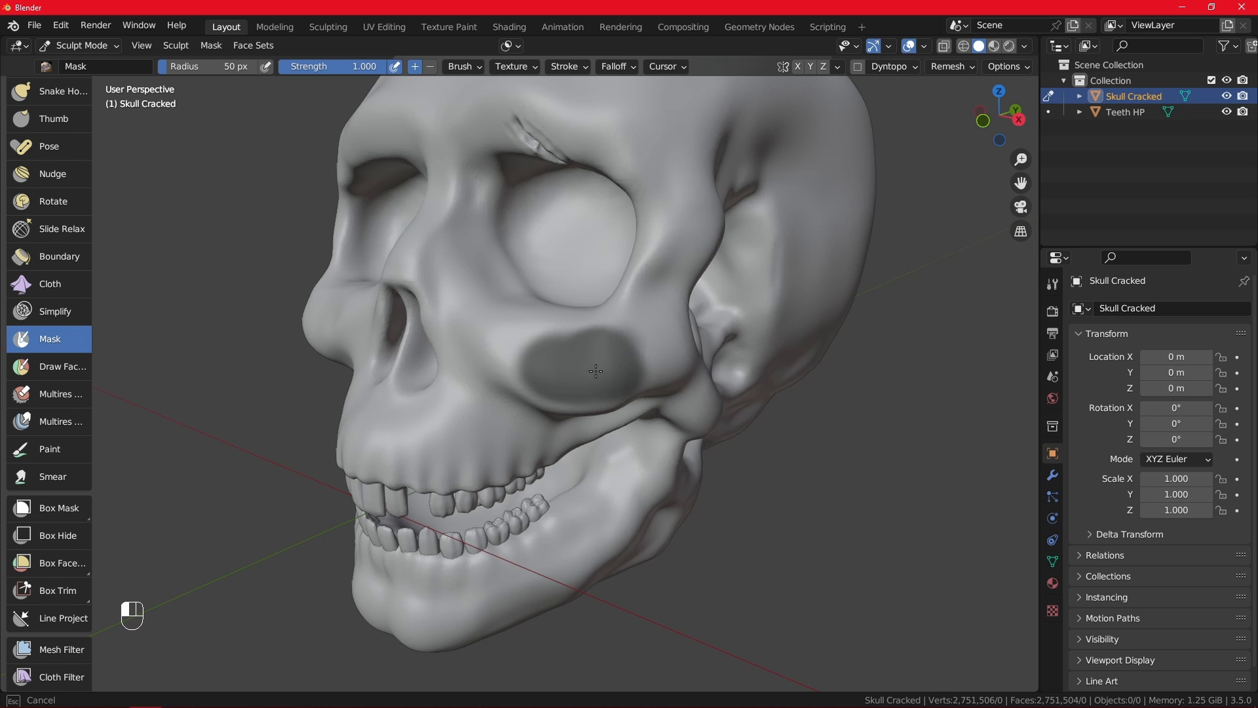
- Try pulling the surface around and across the masked cheekbone patch with the Grab brush from several angles
scroll(596, 370, up, 2)
middle_drag(612, 356, 472, 291)
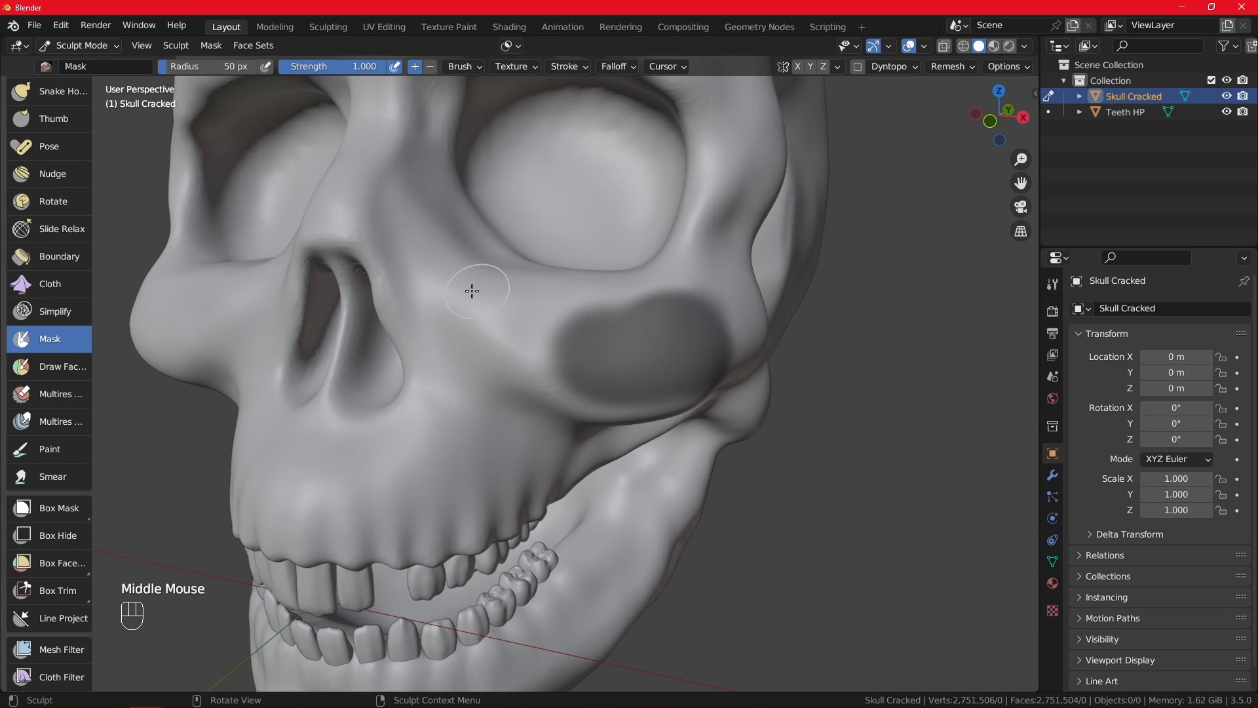
scroll(70, 189, up, 4)
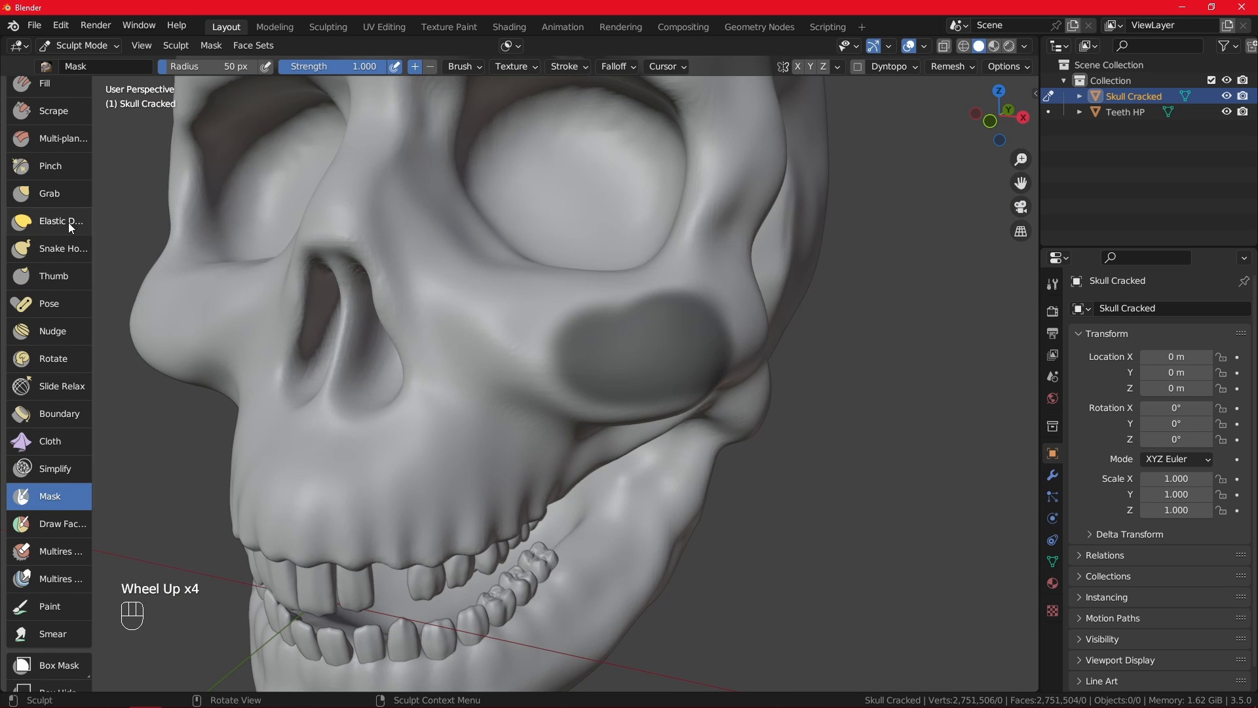
click(65, 197)
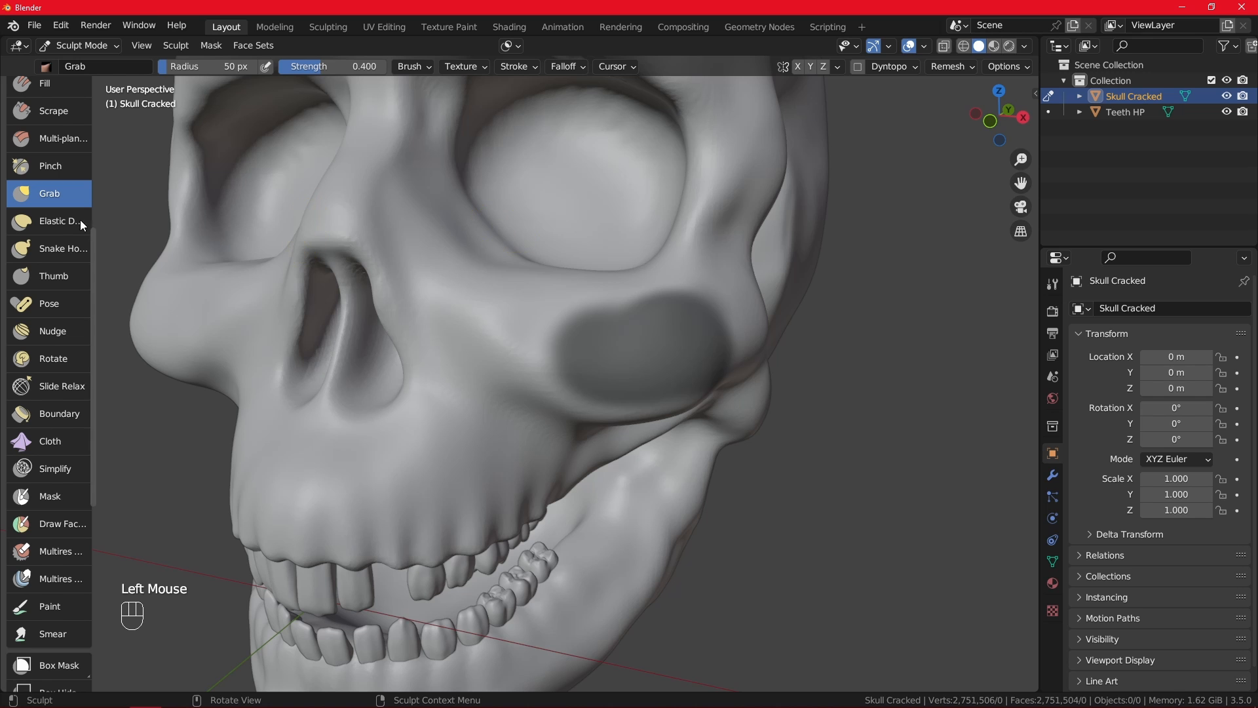
scroll(577, 344, down, 1)
middle_drag(606, 333, 687, 350)
drag(600, 309, 645, 319)
middle_drag(702, 320, 611, 325)
mouse_move(619, 329)
mouse_down()
mouse_move(638, 332)
mouse_move(646, 311)
mouse_up()
drag(658, 368, 656, 371)
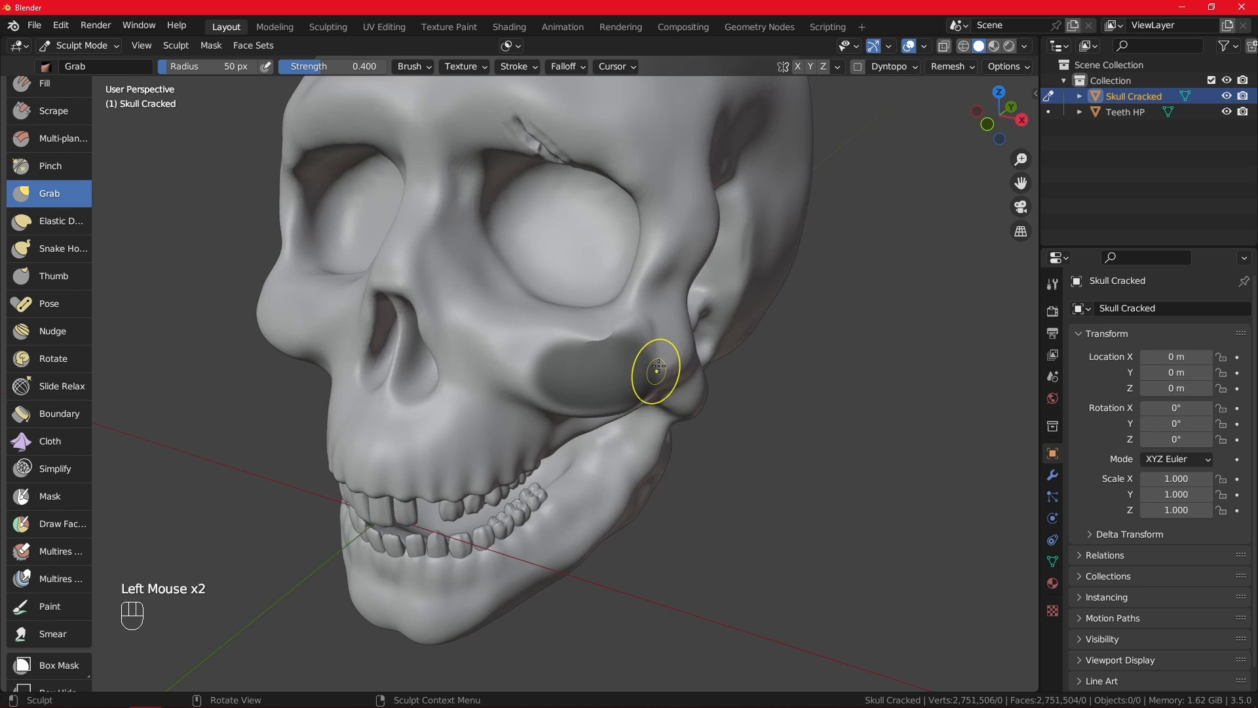
middle_drag(656, 372, 596, 396)
drag(517, 412, 506, 367)
drag(505, 363, 493, 392)
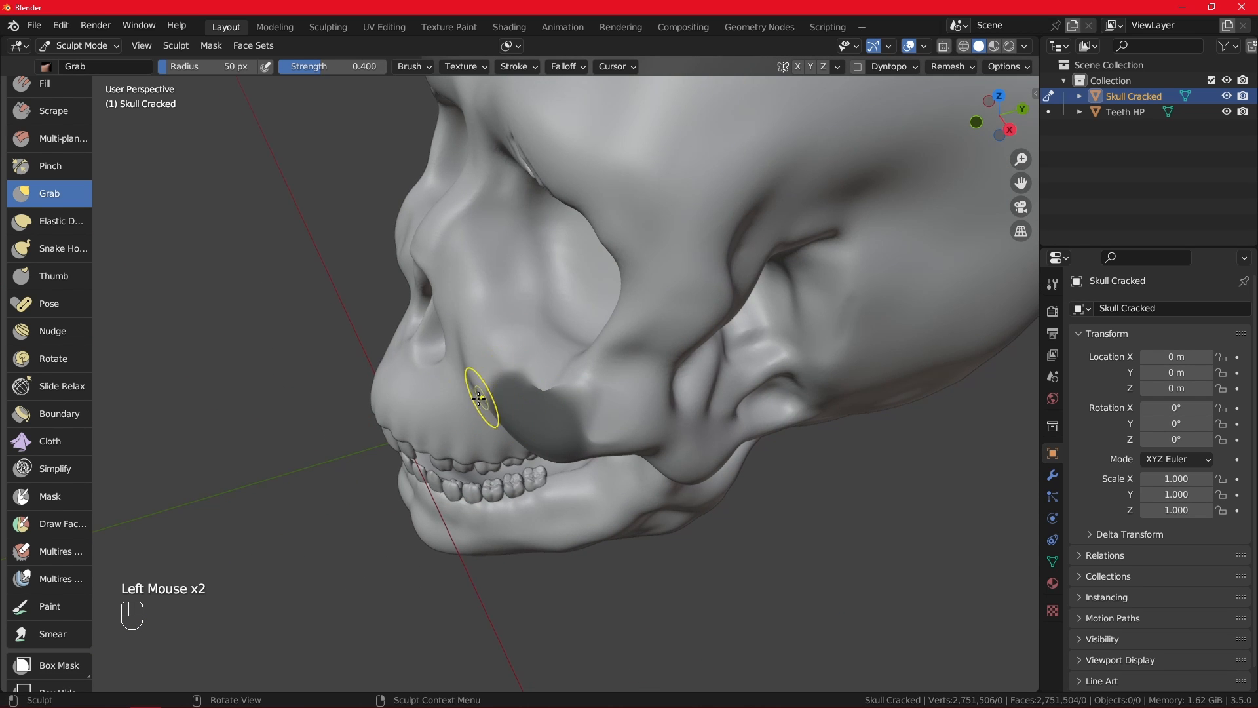
middle_drag(493, 392, 534, 337)
scroll(682, 332, up, 3)
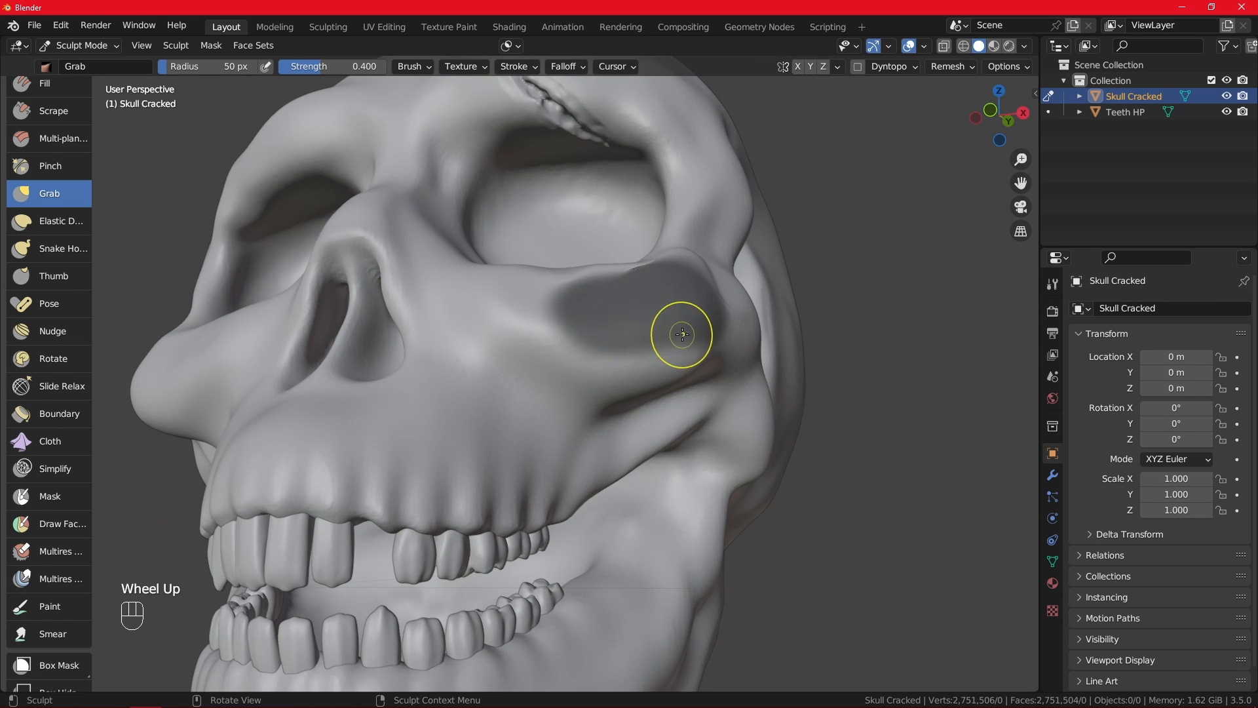
middle_drag(682, 331, 668, 350)
drag(667, 350, 680, 328)
middle_drag(680, 329, 595, 385)
drag(595, 385, 601, 481)
click(644, 435)
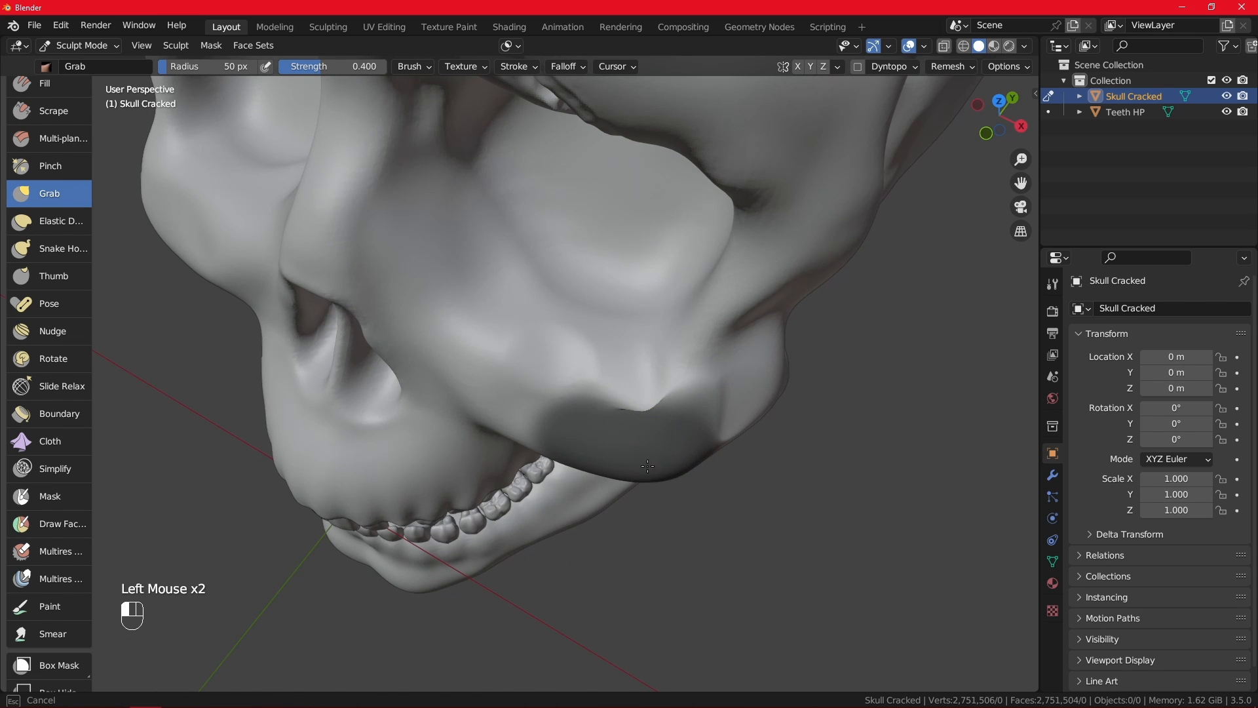
click(666, 446)
- Try sculpting across the masked cheekbone patch with the Draw brush
scroll(48, 262, up, 5)
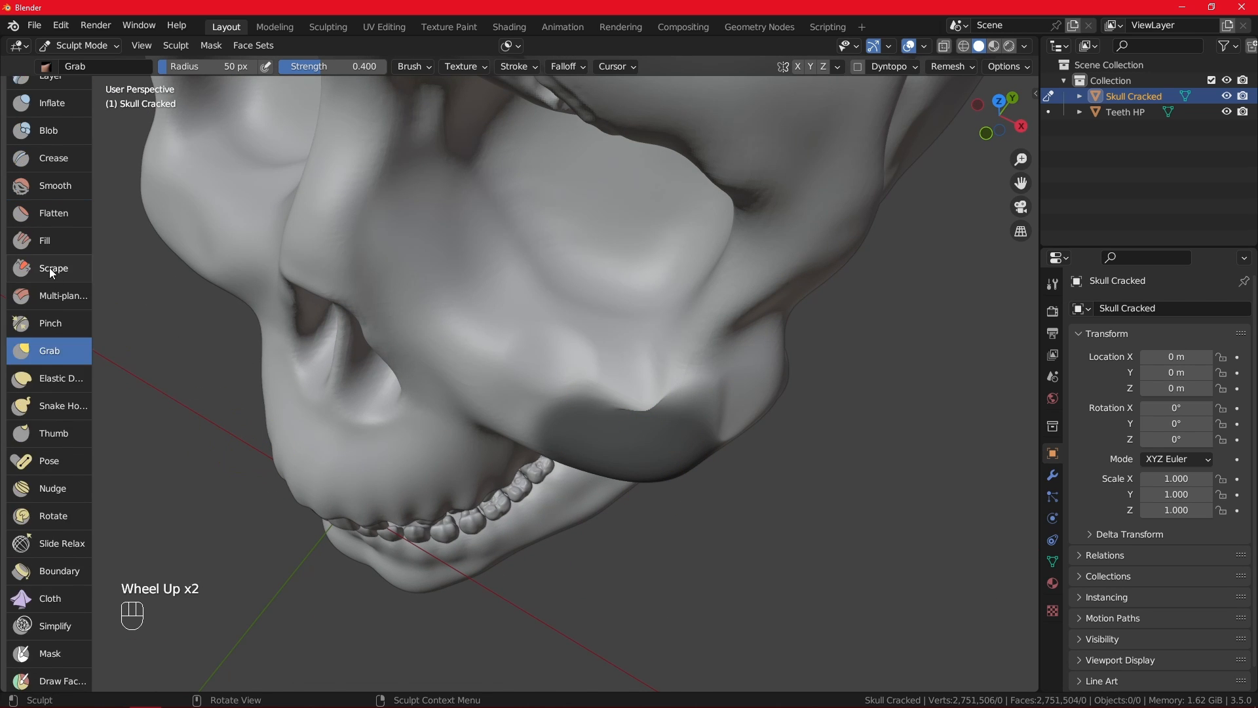
click(51, 97)
mouse_move(538, 380)
mouse_down()
mouse_move(604, 436)
mouse_move(613, 465)
mouse_up()
scroll(466, 485, up, 2)
alt+middle_drag(465, 486, 461, 397)
scroll(461, 395, down, 2)
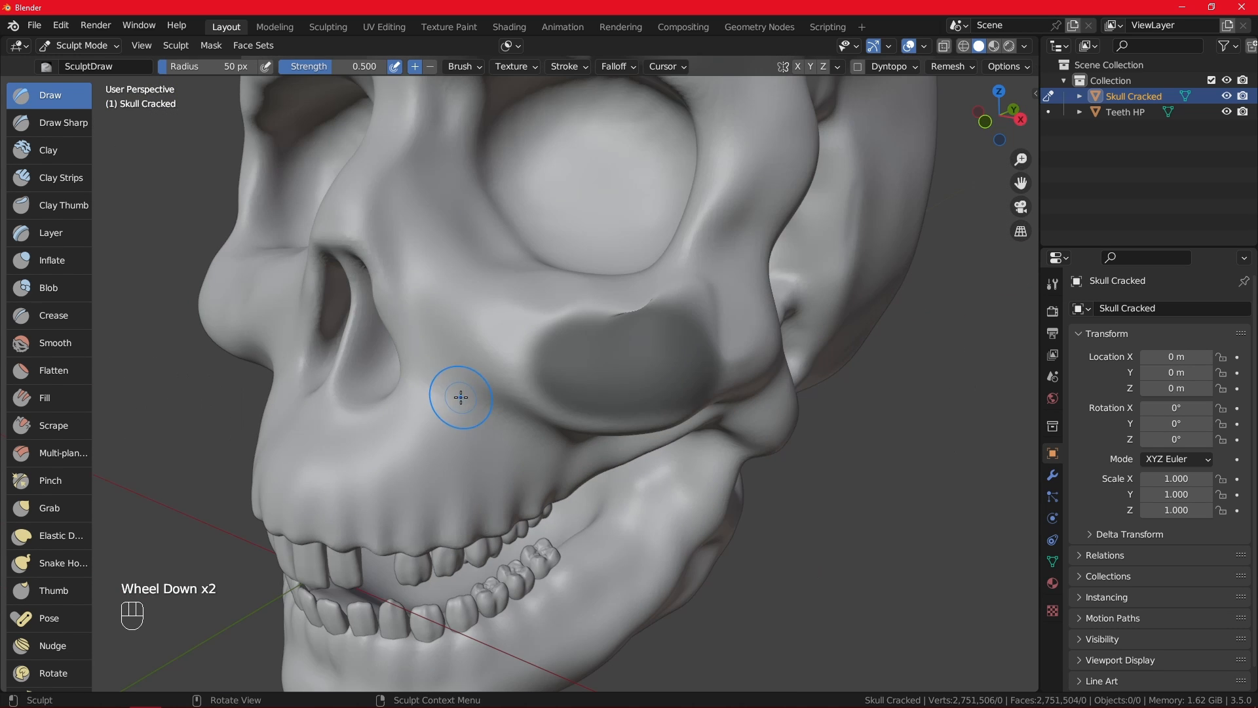
alt+middle_drag(437, 342, 455, 362)
- Undo the Grab and Draw strokes around the cheekbone, keeping the painted mask patch
key(ctrl+z)
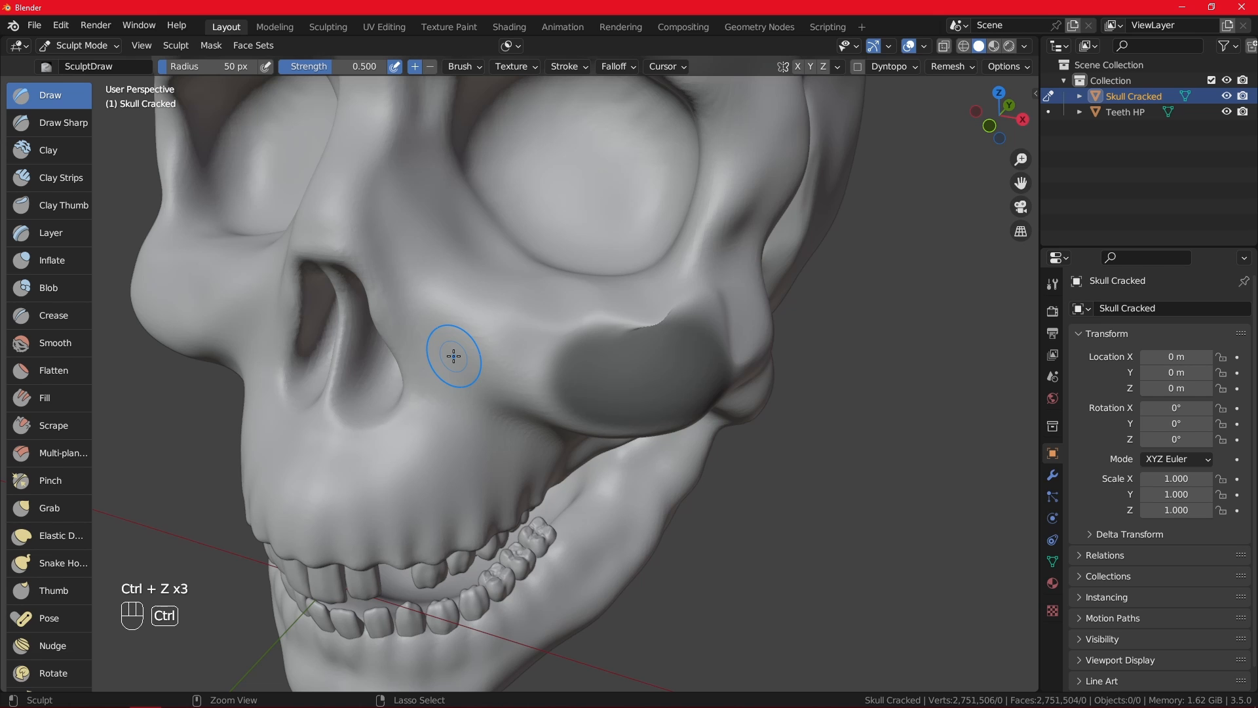
key(ctrl+z)
key(ctrl+z)
key(ctrl+z)
key(ctrl+z)
key(ctrl+z)
key(ctrl+z)
key(ctrl+z)
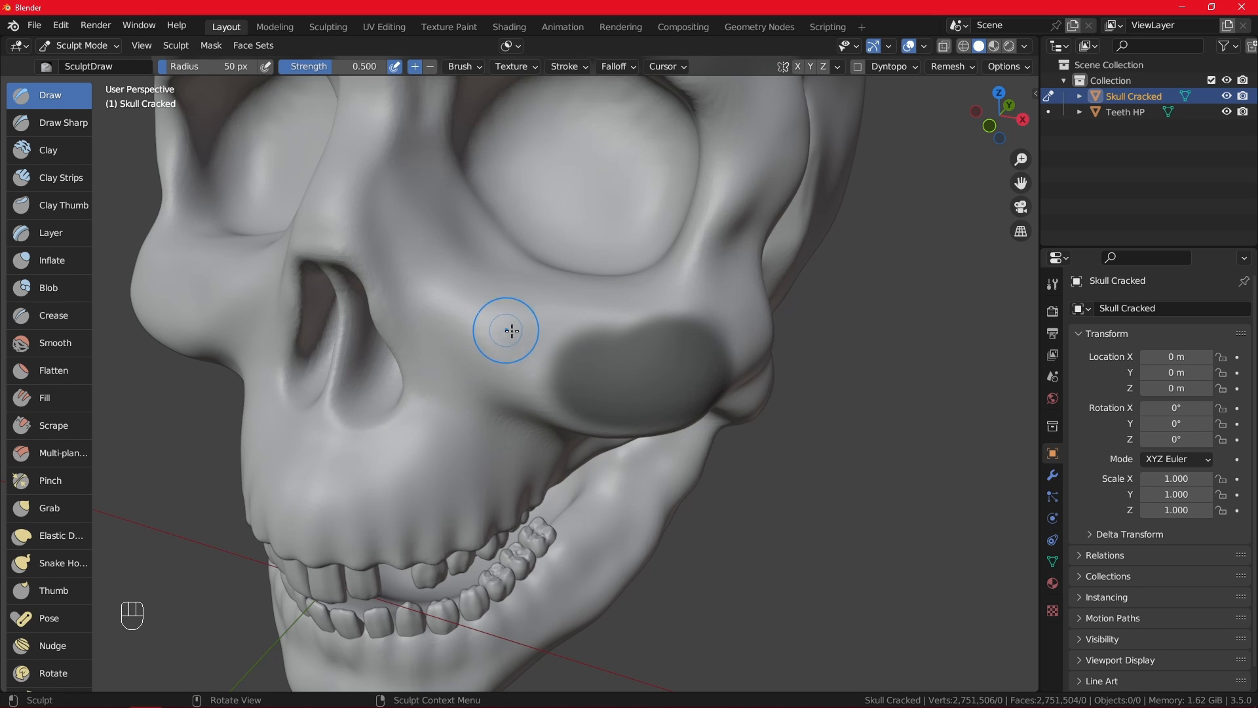
- Return to the Mask brush and paint a diagonal mask stroke between the nose and the eye socket
key(m)
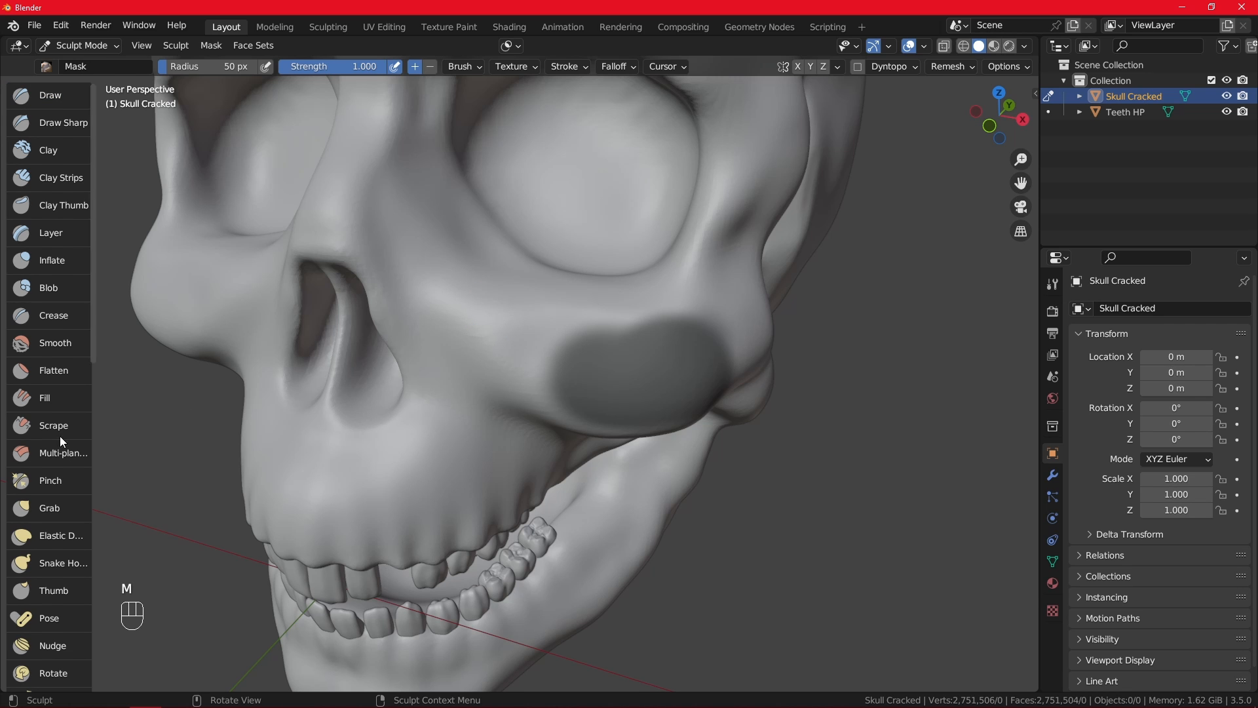
scroll(56, 466, down, 4)
scroll(58, 465, down, 1)
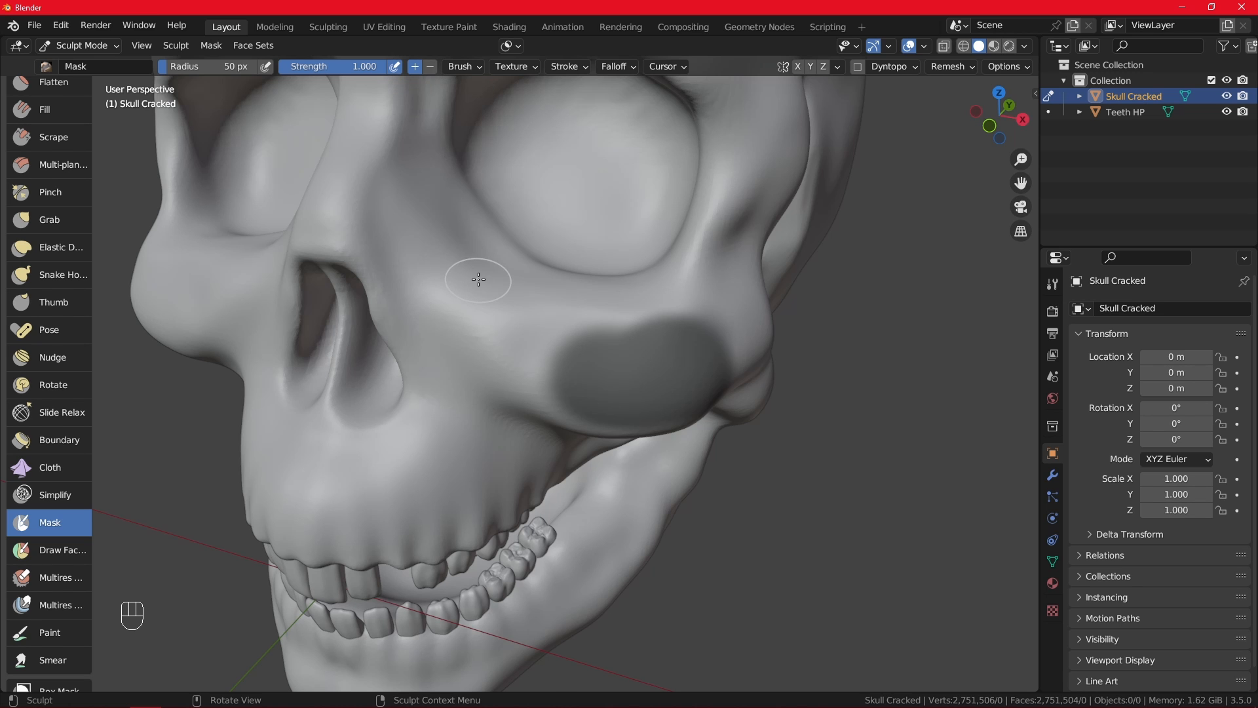
scroll(478, 280, up, 1)
drag(393, 192, 478, 302)
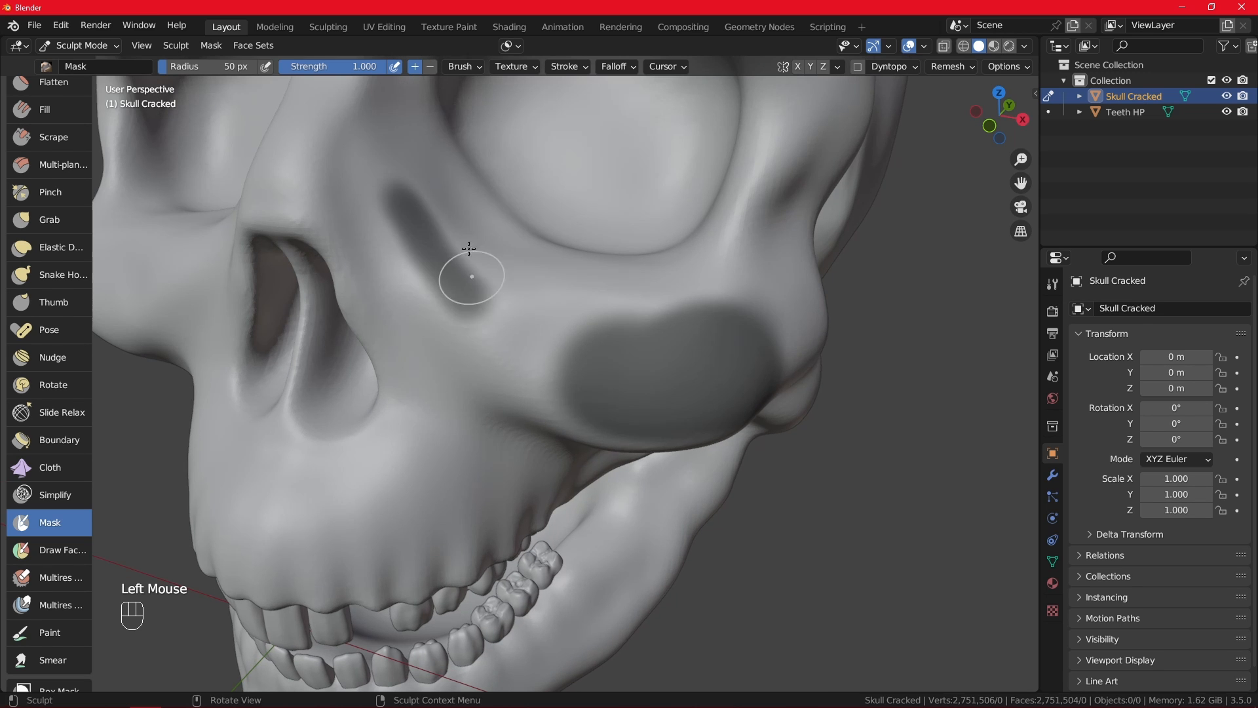
- Switch the Mask brush to subtract and erase both the cheekbone patch and the stroke beside the nose
click(430, 66)
middle_drag(610, 183, 569, 337)
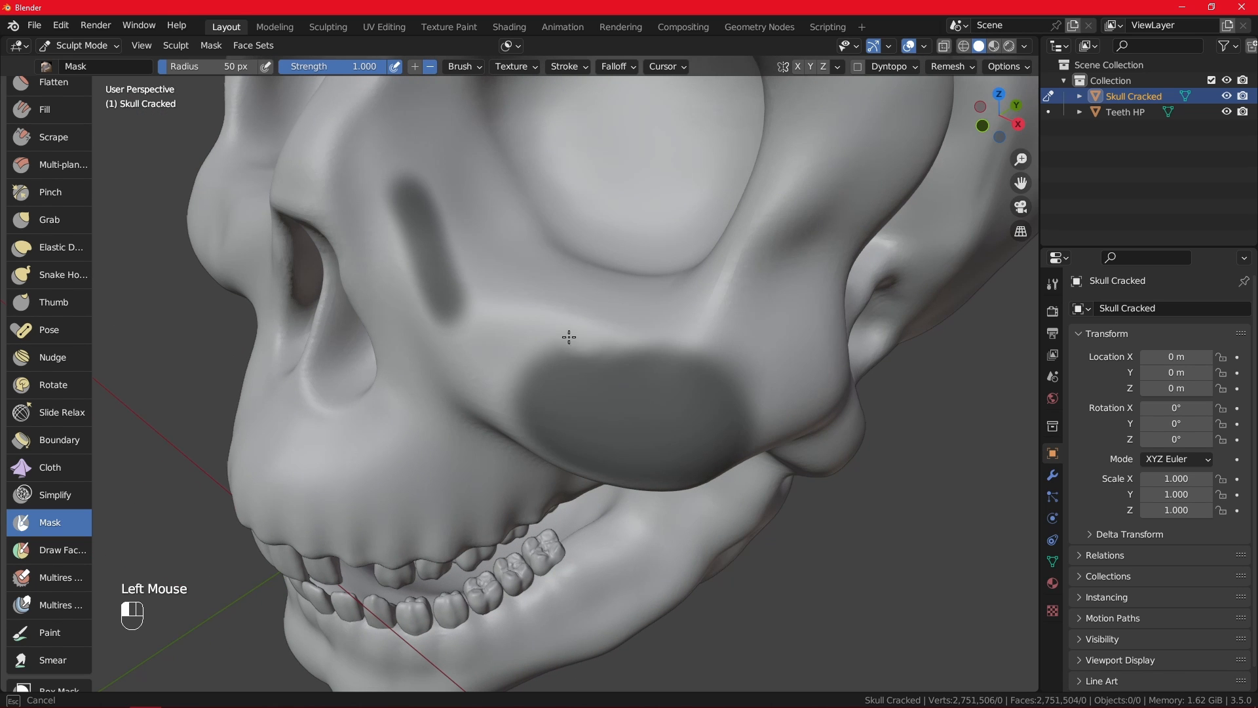
mouse_move(569, 337)
mouse_down()
mouse_move(520, 408)
mouse_move(569, 320)
mouse_up()
drag(516, 377, 708, 387)
middle_drag(707, 387, 702, 295)
mouse_move(701, 295)
mouse_down()
mouse_move(647, 431)
mouse_move(708, 309)
mouse_move(747, 267)
mouse_move(615, 281)
mouse_move(570, 414)
mouse_move(517, 391)
mouse_up()
mouse_move(466, 347)
mouse_down()
mouse_move(436, 256)
mouse_move(458, 269)
mouse_move(421, 242)
mouse_move(411, 197)
mouse_up()
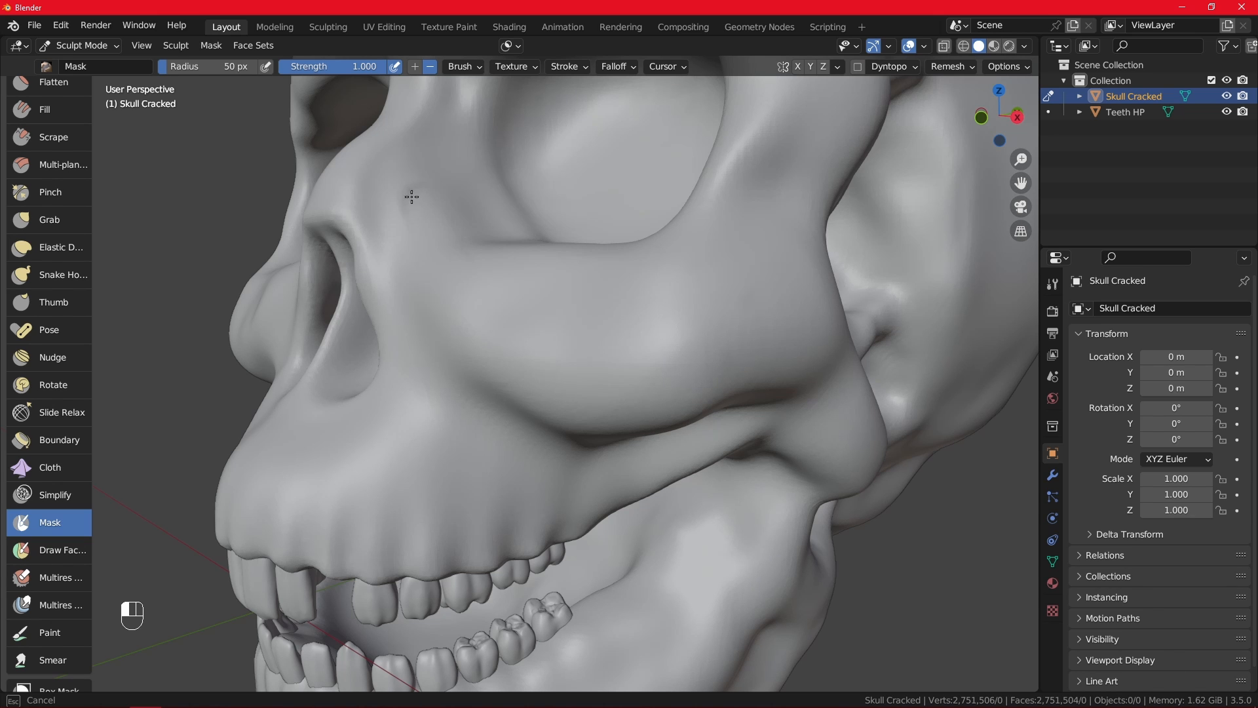
- Switch the Mask brush back to add and mask a large area over the cheek, nose opening and upper jaw
click(415, 66)
scroll(538, 290, down, 4)
middle_drag(542, 300, 570, 329)
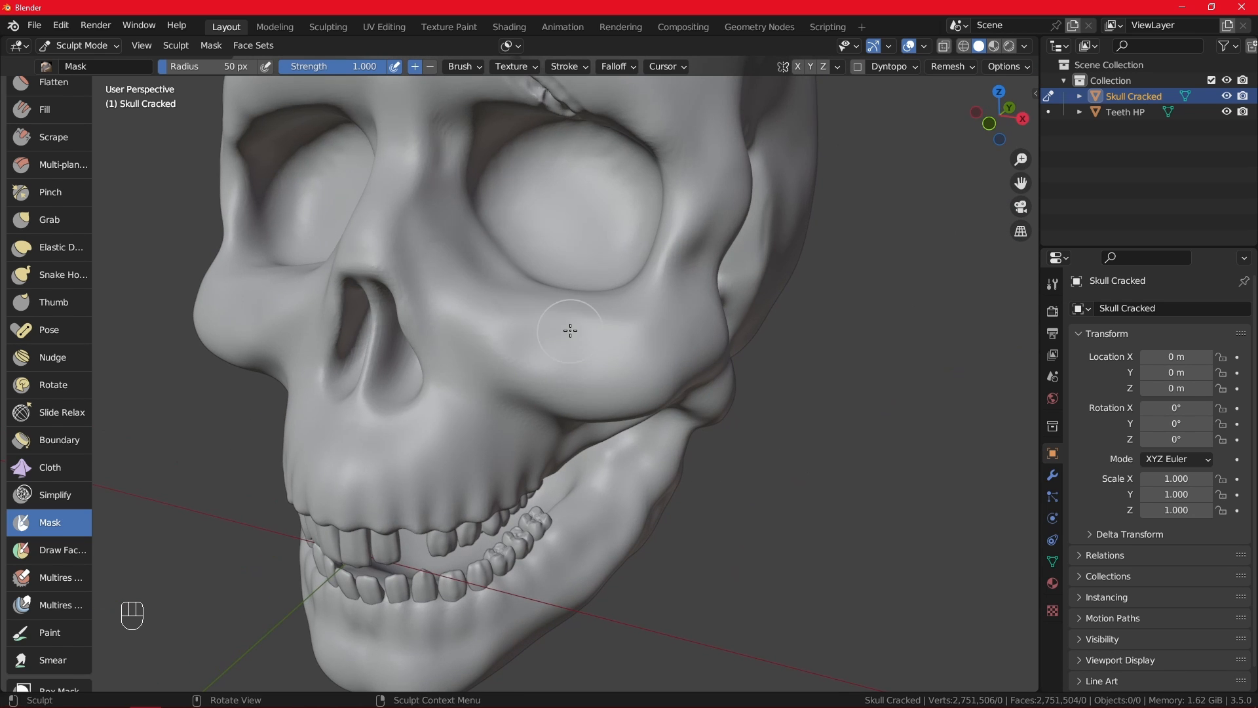
mouse_move(570, 328)
mouse_down()
mouse_move(452, 308)
mouse_move(480, 354)
mouse_move(318, 433)
mouse_move(450, 407)
mouse_move(393, 383)
mouse_move(434, 393)
mouse_up()
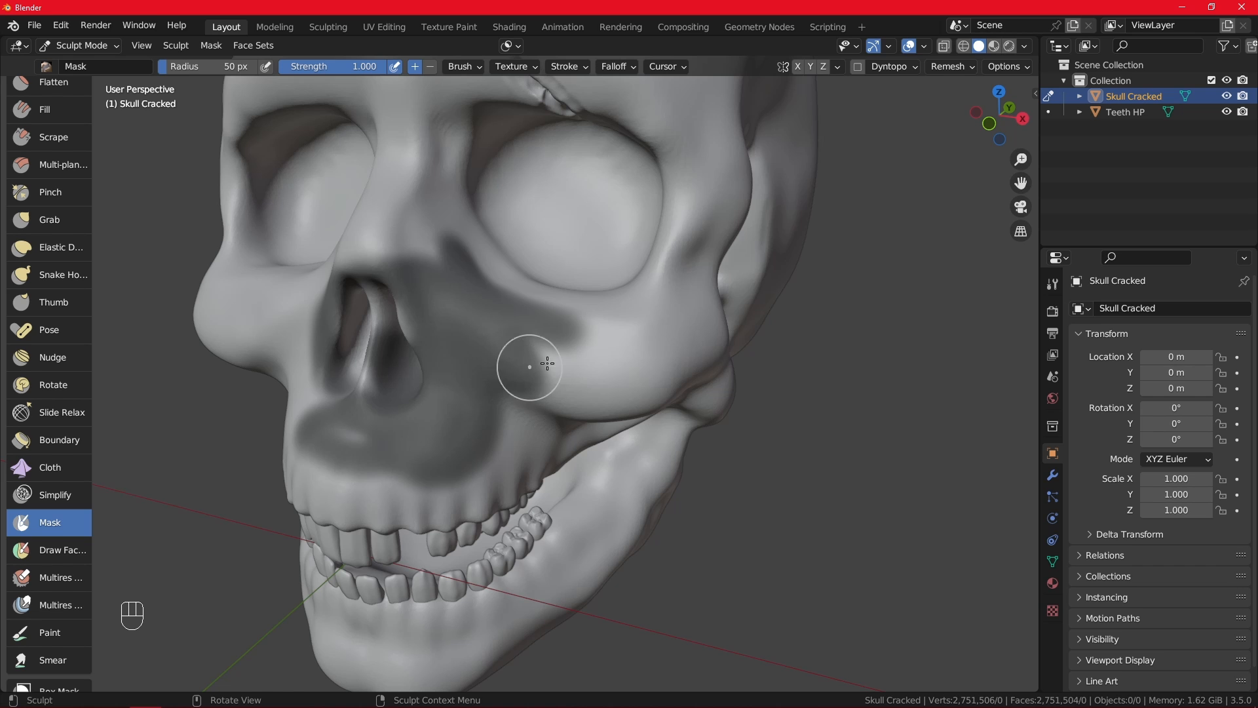
scroll(662, 199, down, 2)
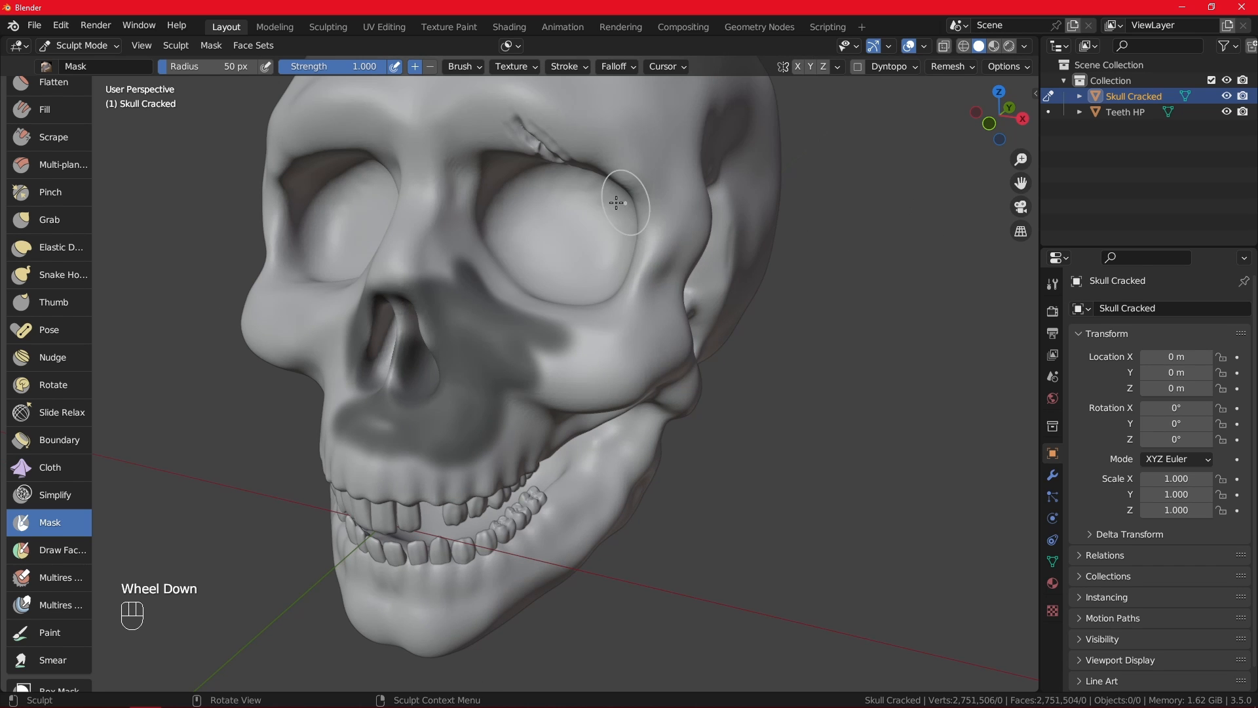
- Clear the whole mask, and clear it again after painting a test stroke below the inner edge of the eye socket
click(222, 53)
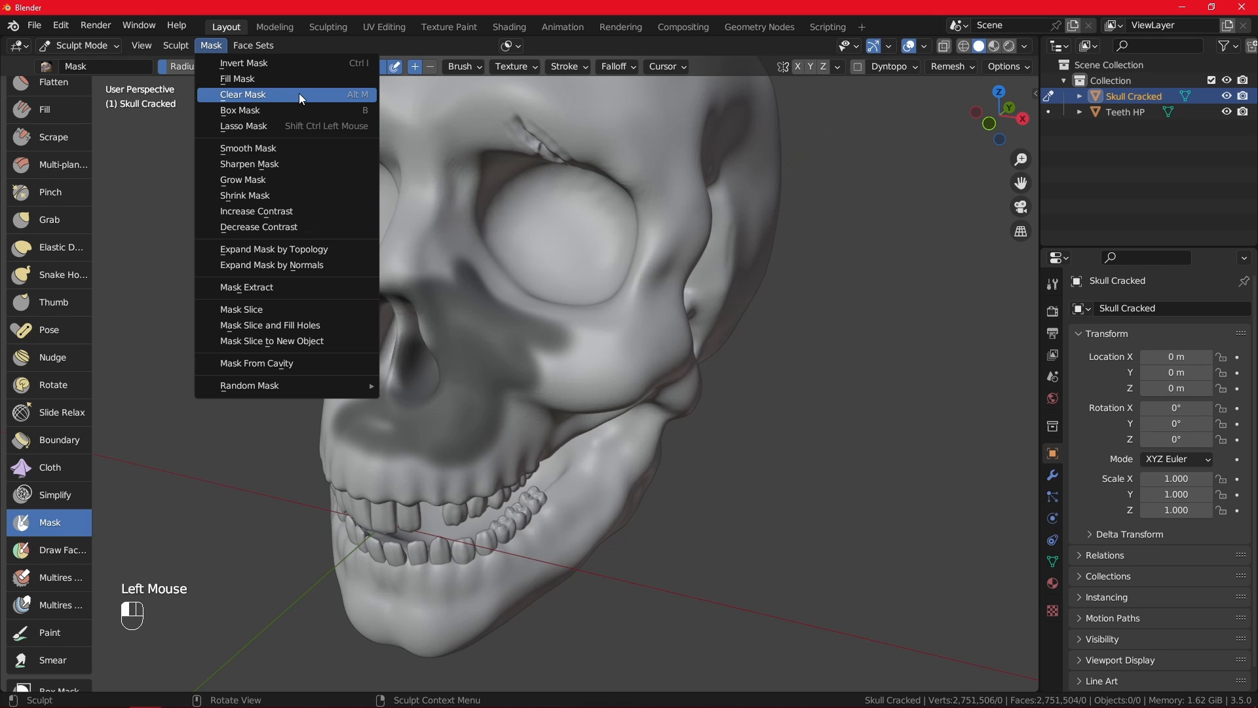
click(362, 96)
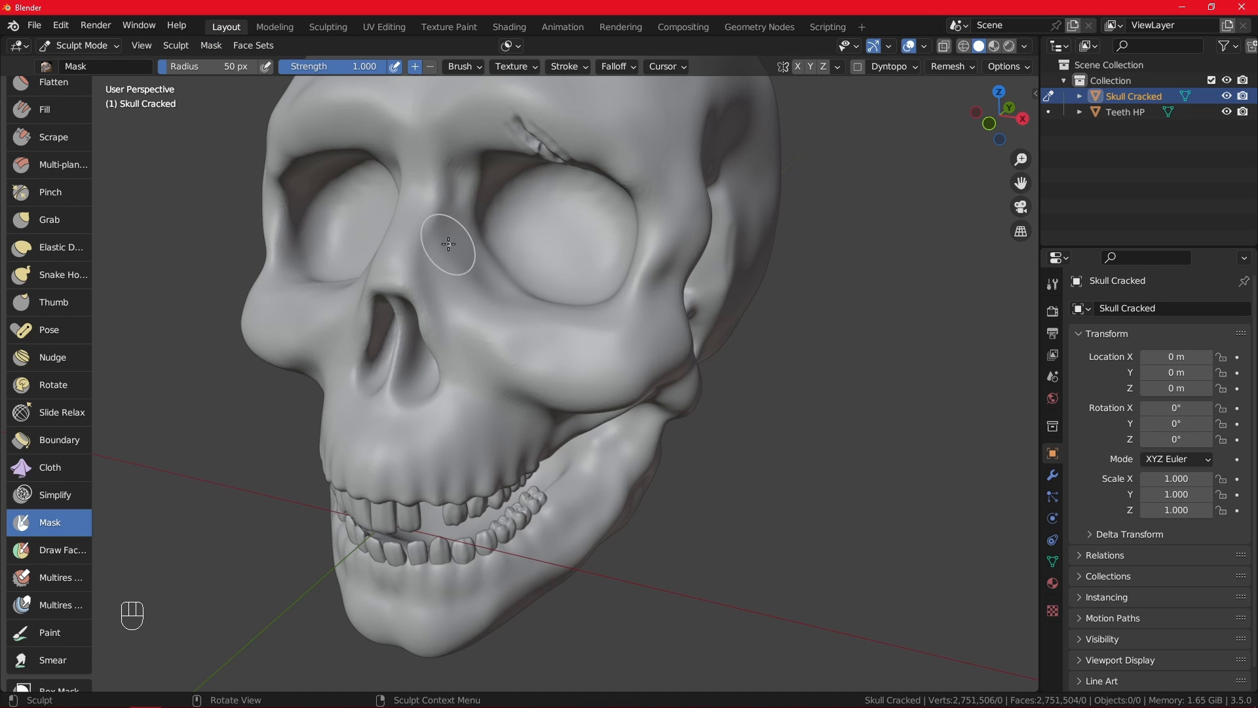
drag(450, 249, 482, 305)
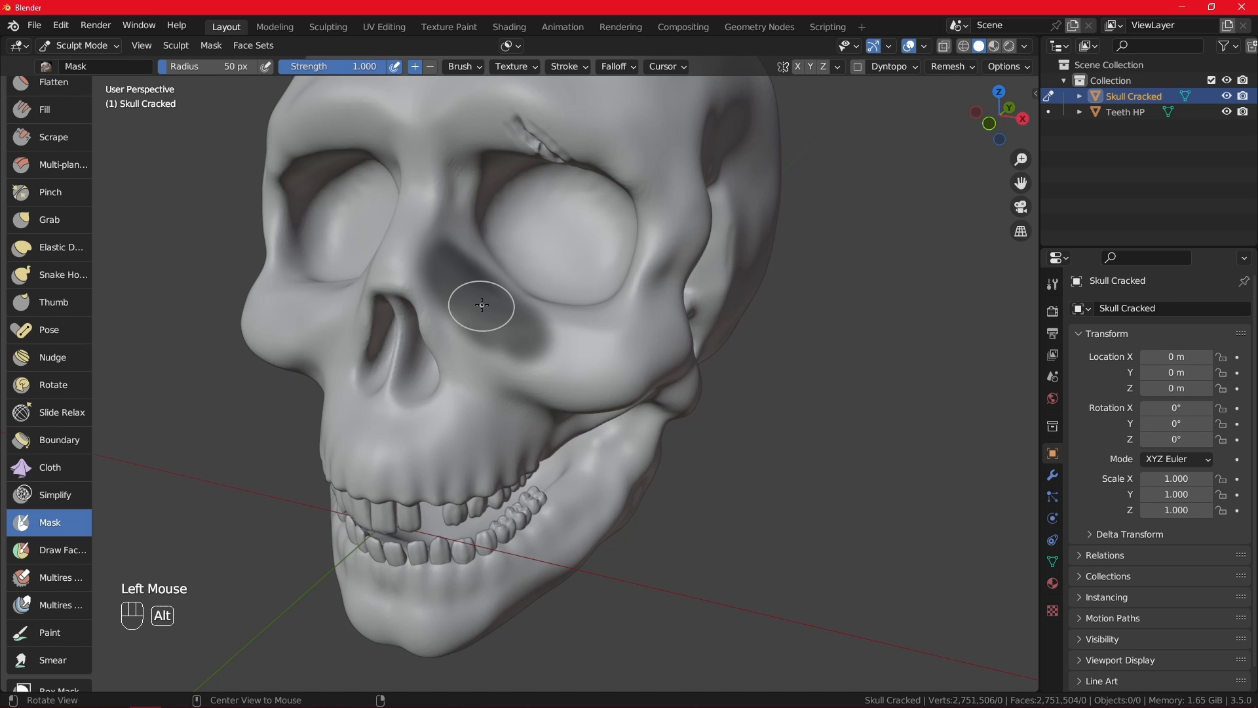
key(alt+m)
- Mask the nose bridge and the cheek beside the nose from a front view of the skull
alt+drag(412, 308, 474, 306)
mouse_move(401, 264)
mouse_down()
mouse_move(487, 348)
mouse_move(400, 327)
mouse_move(498, 387)
mouse_up()
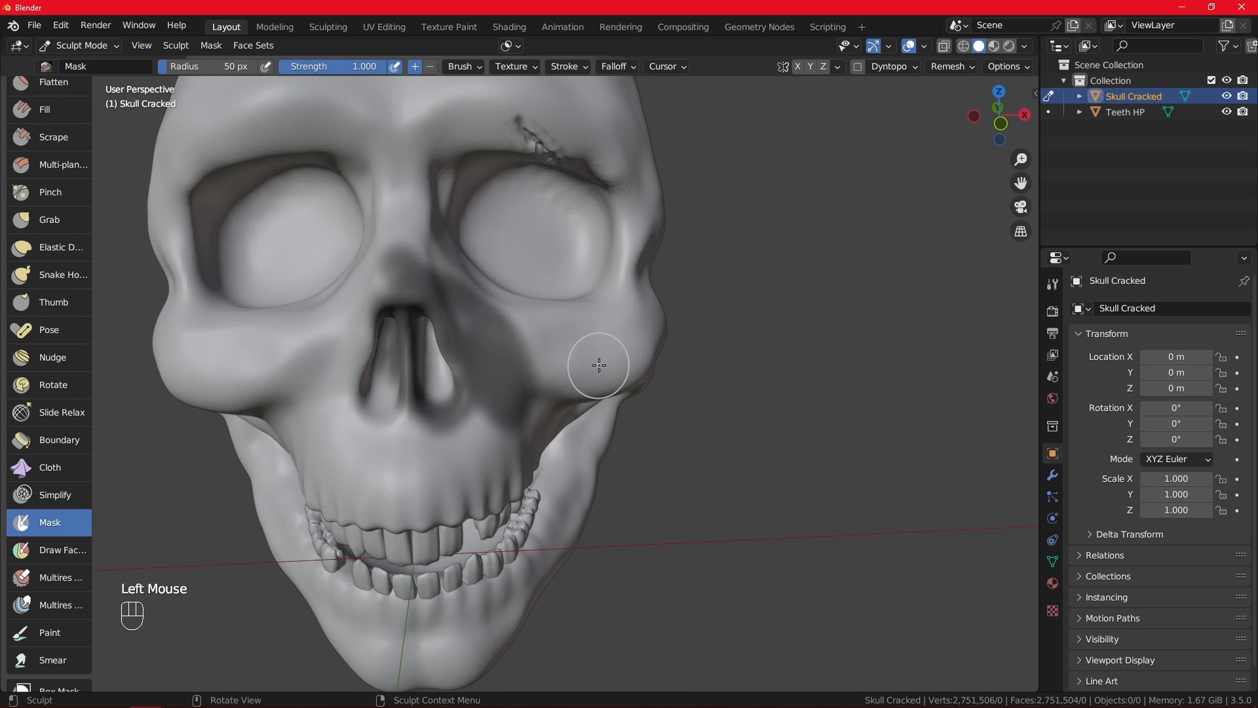
- Remesh the skull at voxel size 0.002986 m with Volume, Face Sets and Color Attributes preserved and Paint Mask preservation off
click(959, 66)
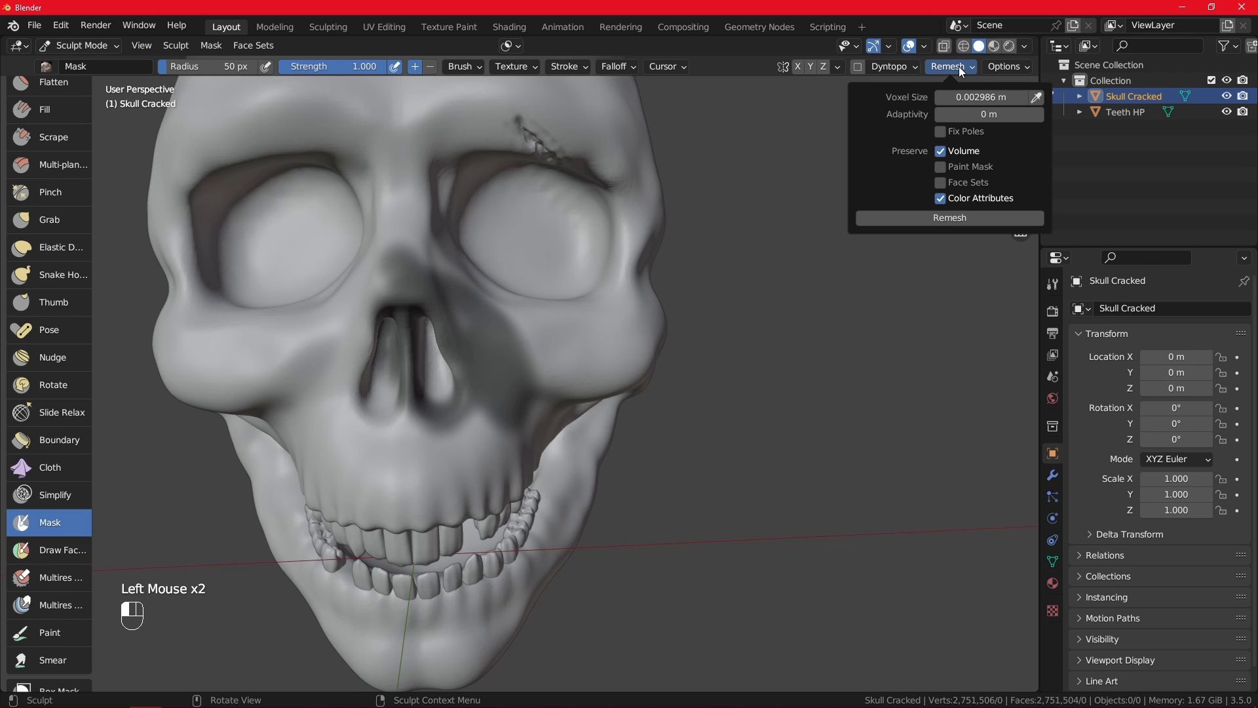
click(941, 167)
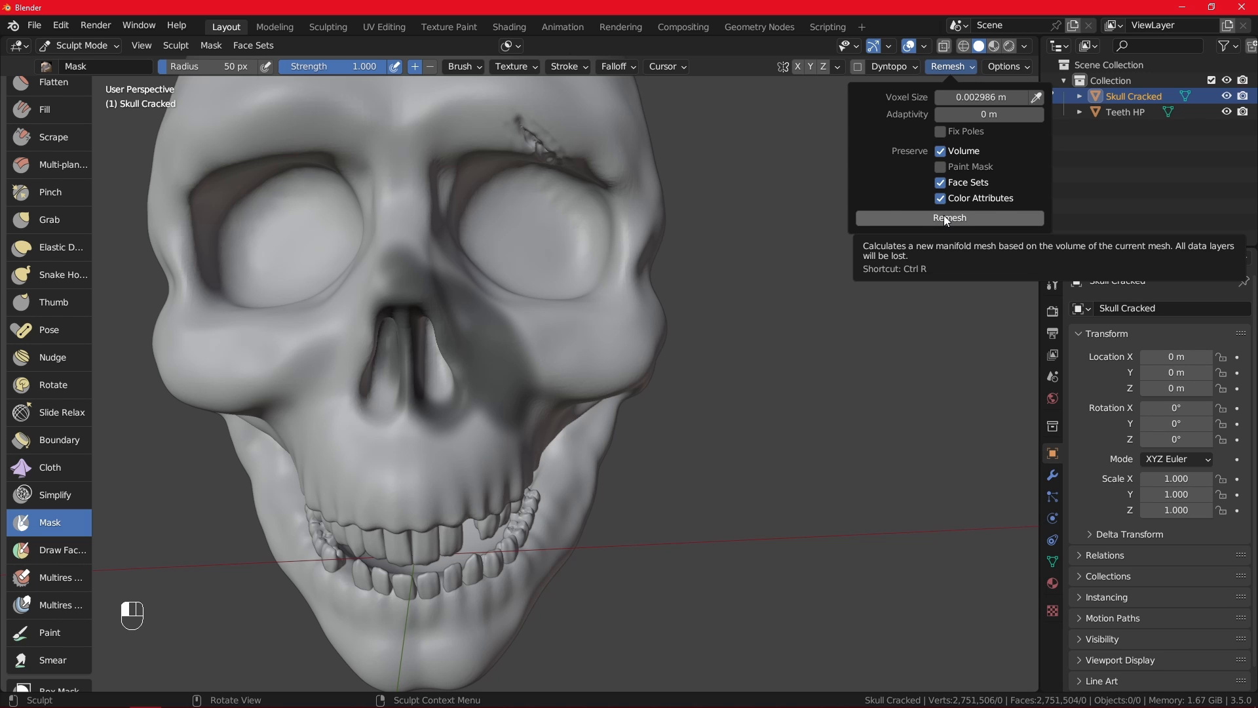
click(950, 218)
scroll(696, 324, down, 2)
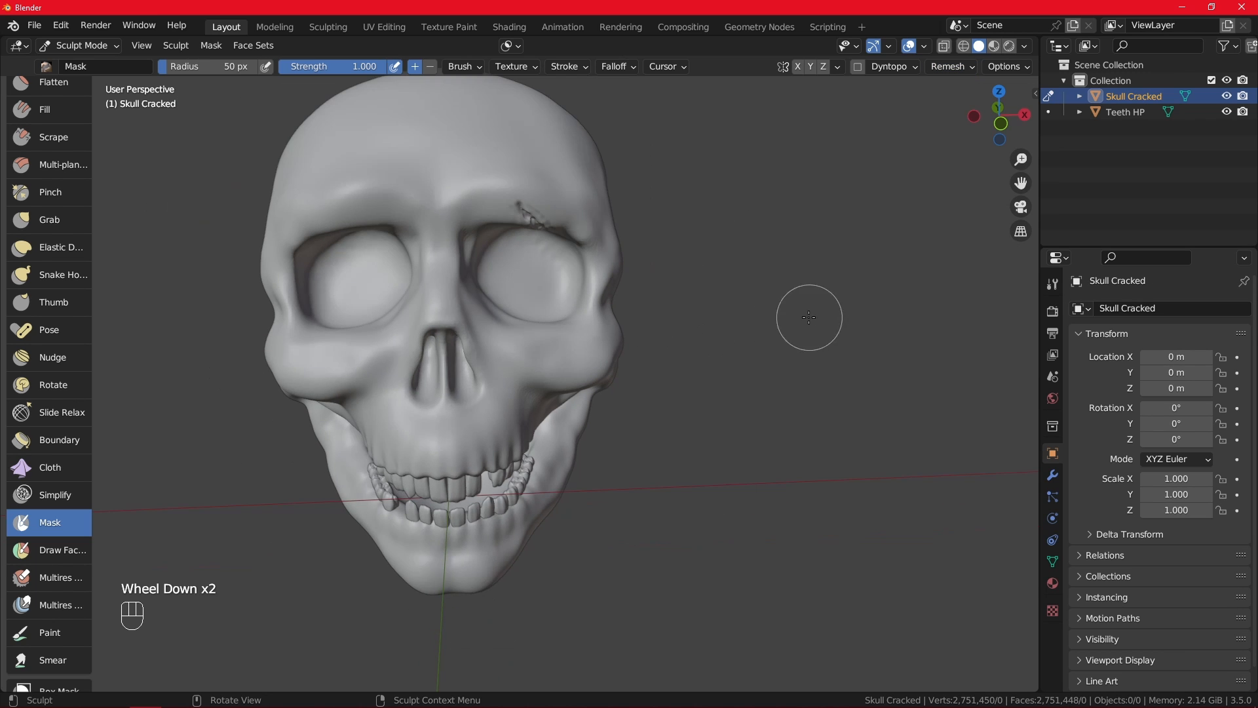
scroll(809, 317, up, 2)
middle_drag(761, 292, 600, 307)
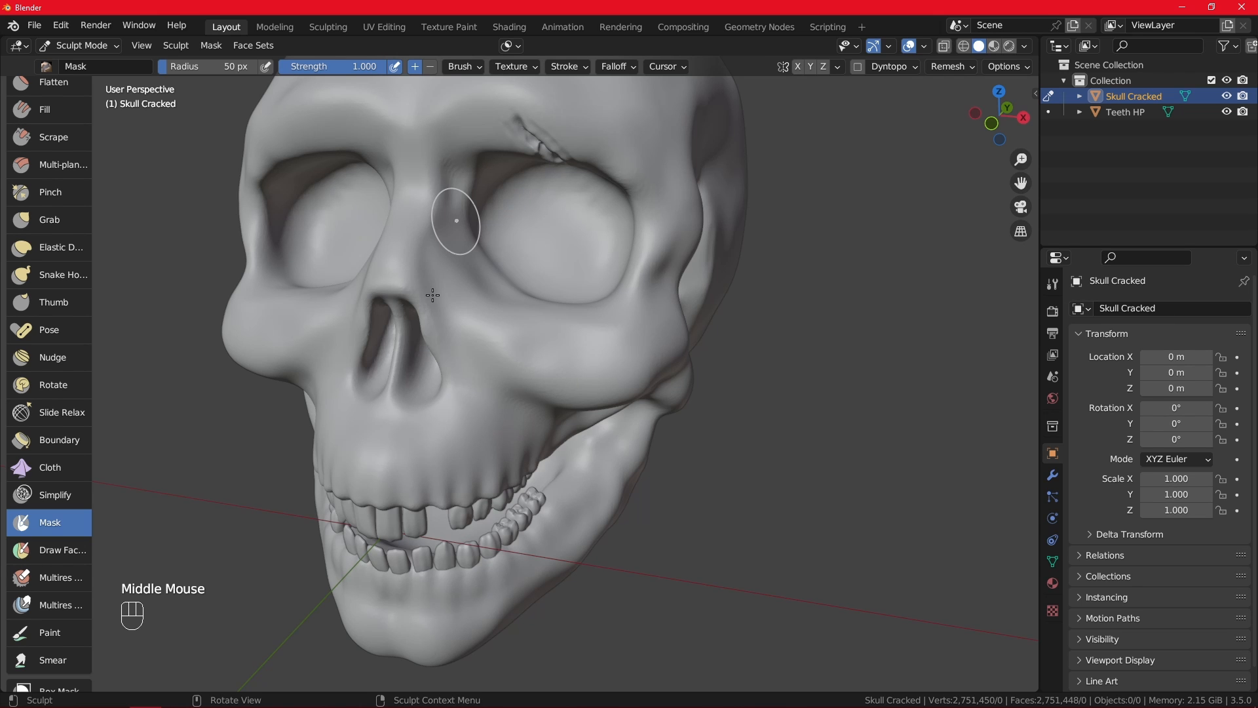
- Mask the side of the nose bridge and the adjoining cheek, and try to clear it with Clear Sculpt Mask Data under Geometry Data
mouse_move(456, 221)
mouse_down()
mouse_move(433, 294)
mouse_move(498, 334)
mouse_move(426, 308)
mouse_move(416, 340)
mouse_up()
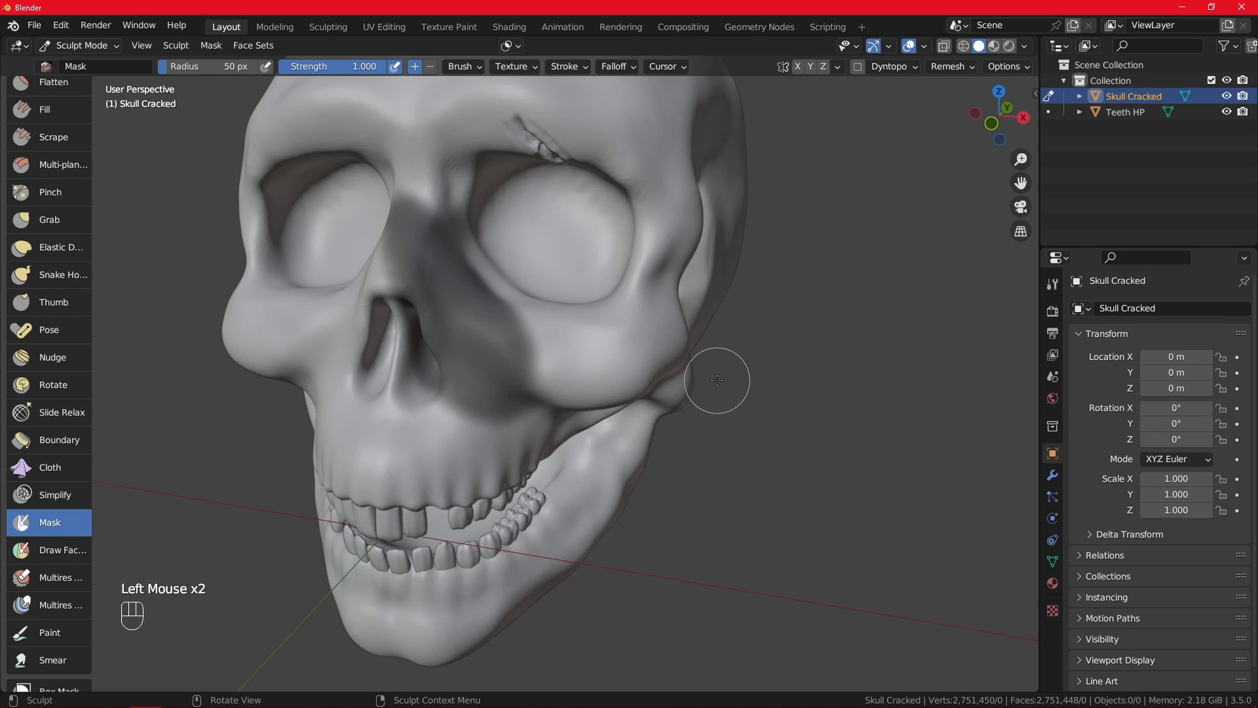
click(1051, 561)
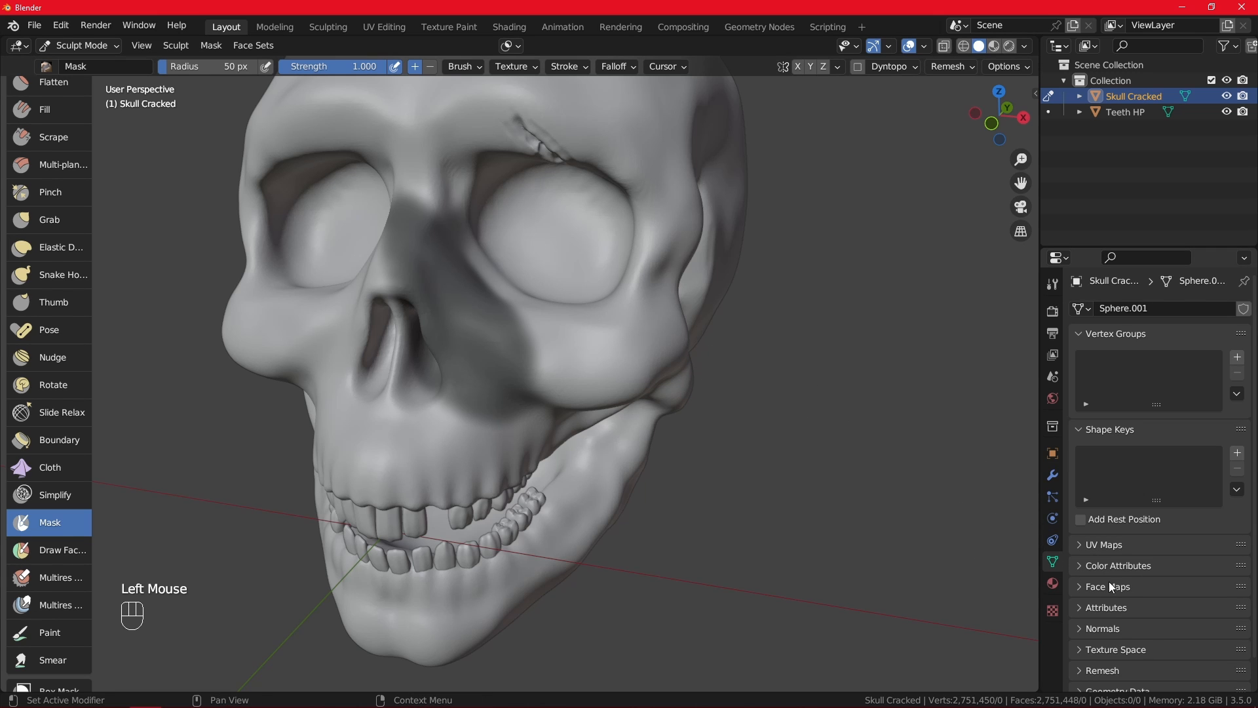
scroll(1144, 576, down, 4)
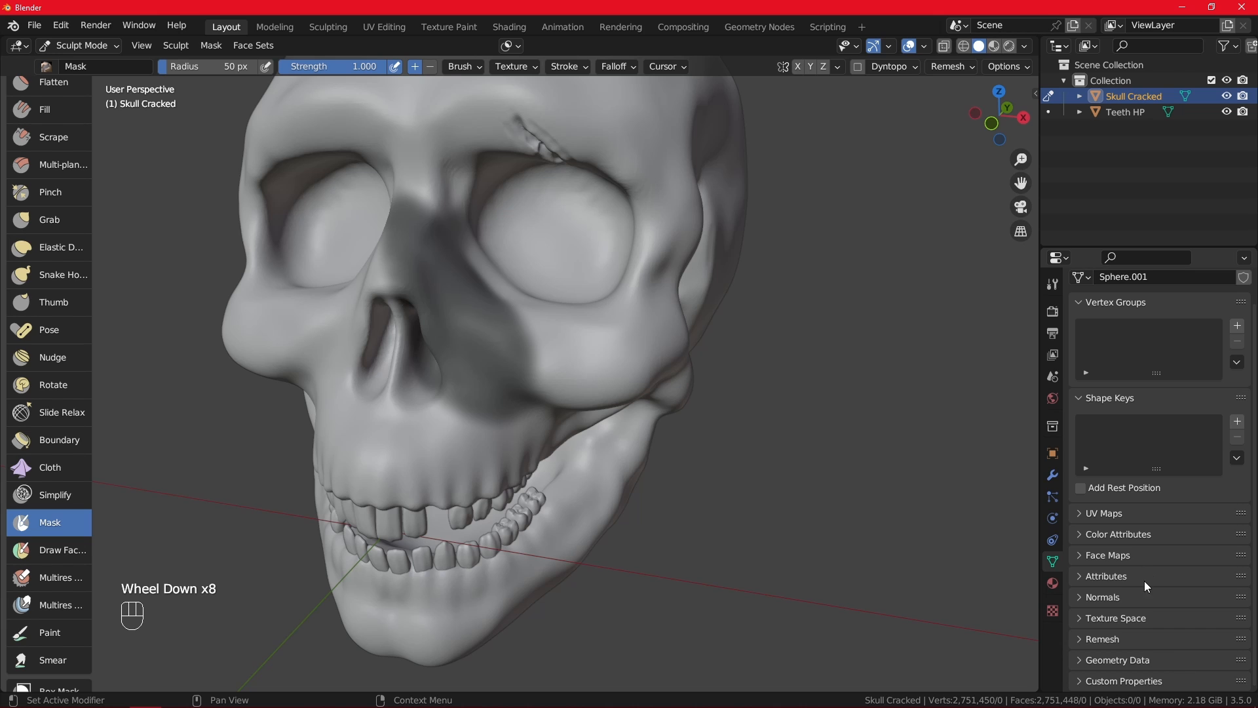
click(1143, 660)
scroll(1140, 614, down, 6)
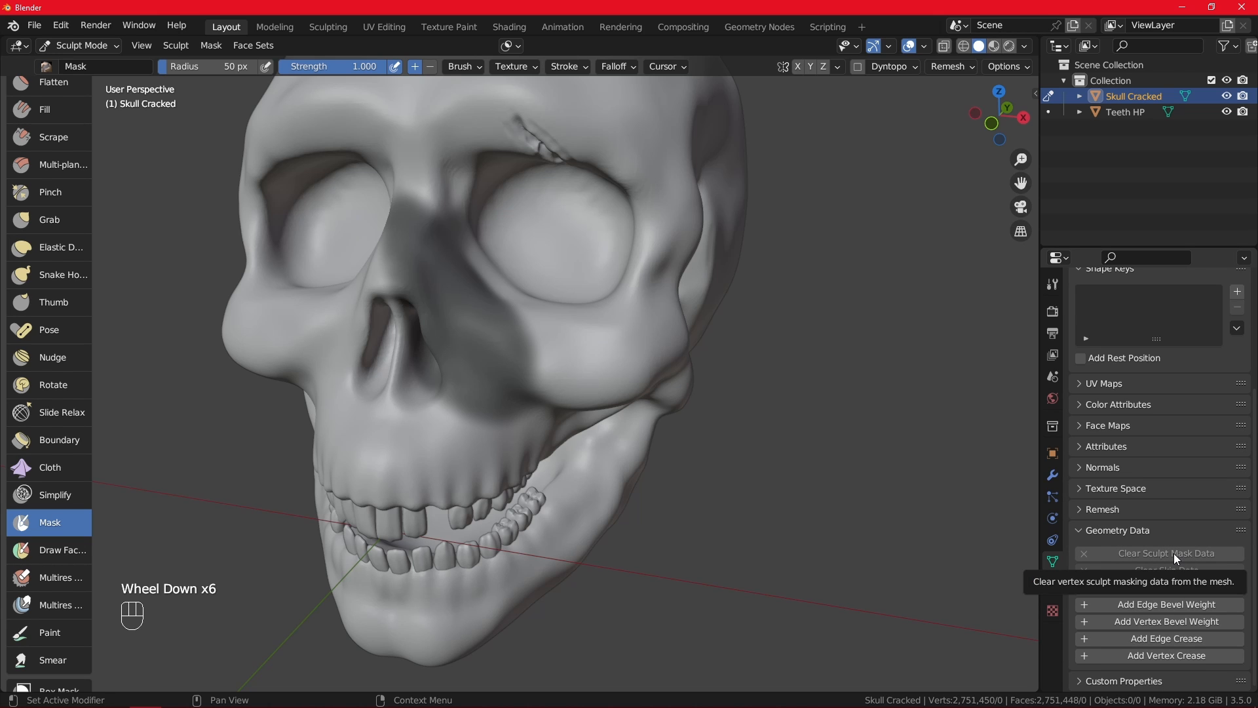
click(1106, 549)
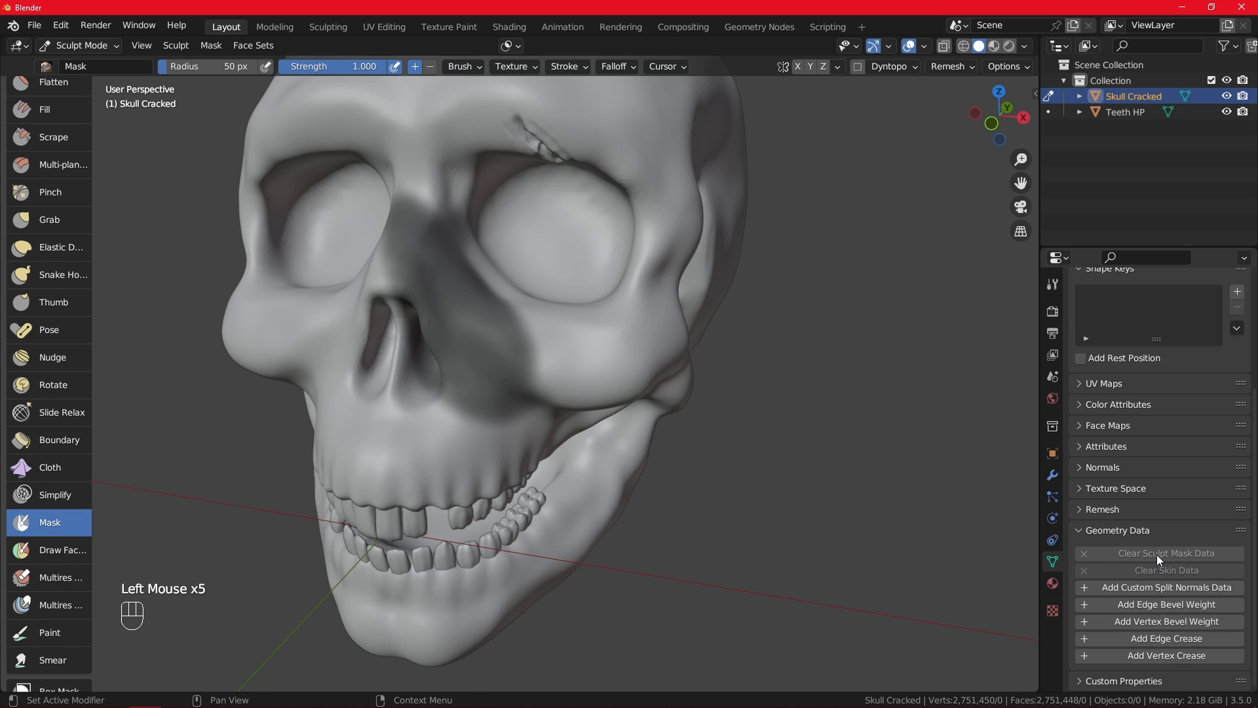
- Clear the skull's sculpt mask data in Object Mode and return to Sculpt Mode
click(102, 47)
click(80, 61)
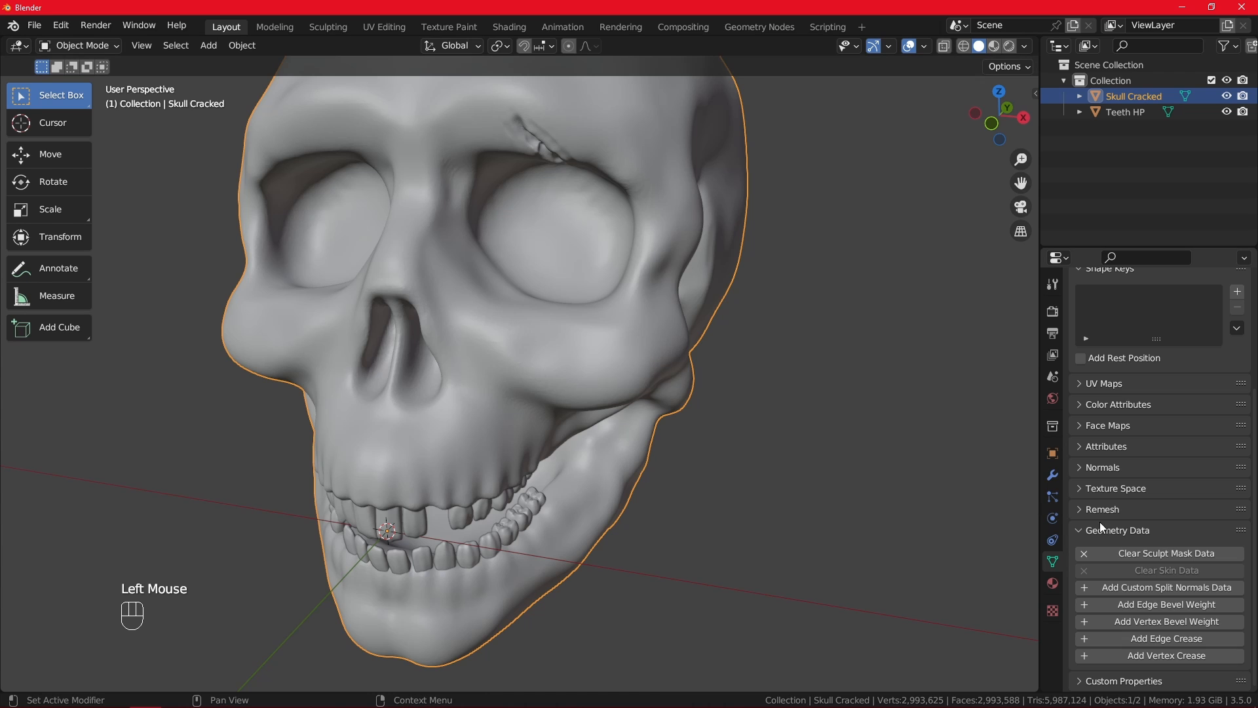
click(1116, 550)
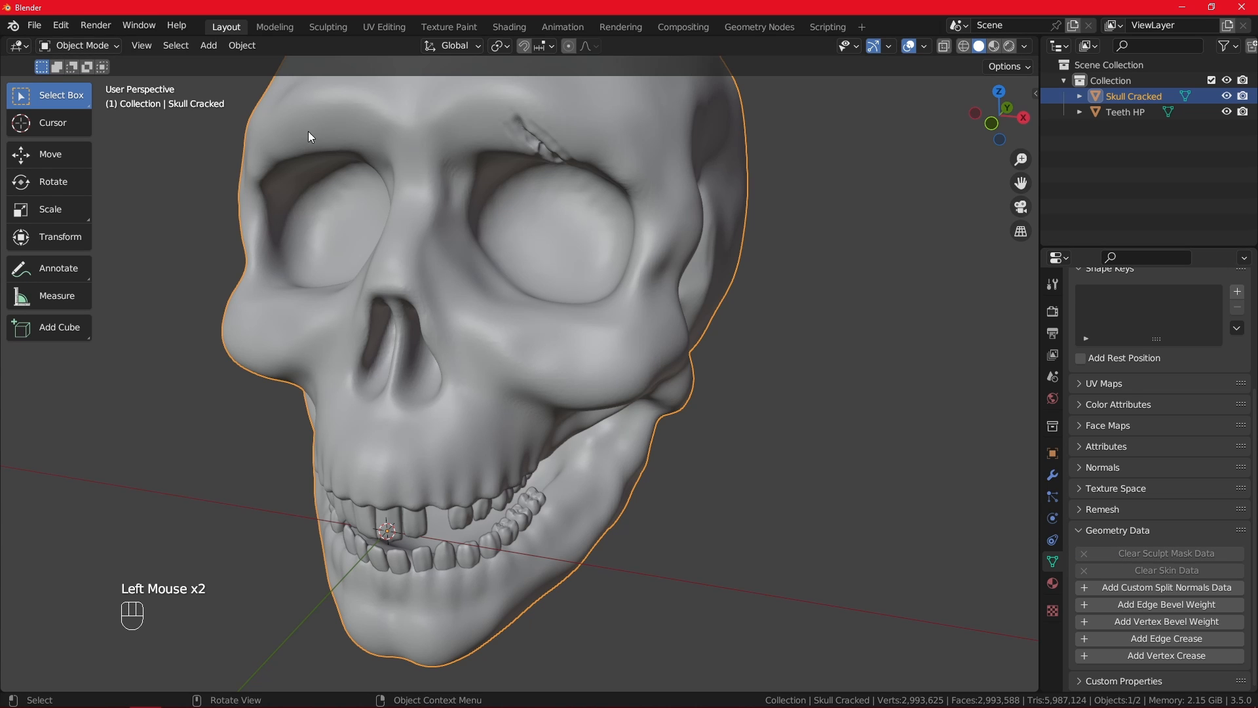
click(98, 45)
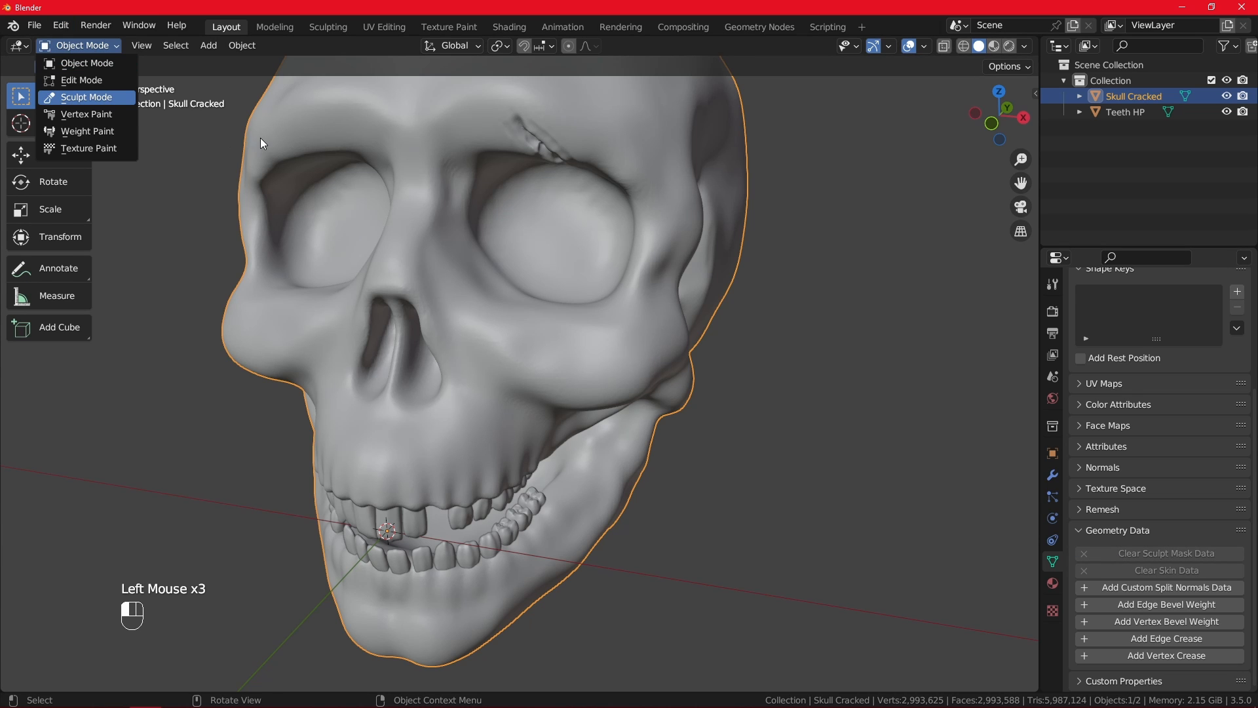
click(85, 97)
- Set the Mask brush strength to 0.281 and paint a faint mask stroke from the inner brow down the nose bridge
scroll(366, 300, down, 2)
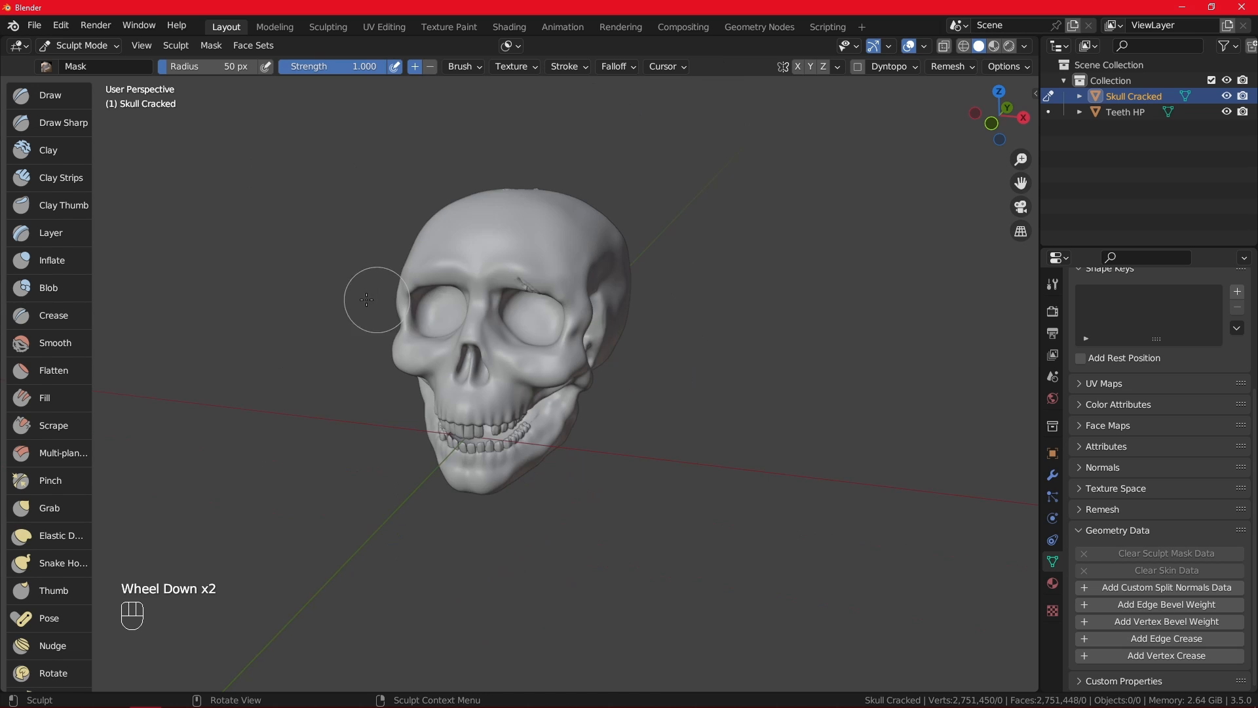
mouse_move(366, 300)
alt+middle_down()
mouse_move(393, 302)
mouse_move(351, 309)
mouse_move(361, 298)
alt+middle_up()
alt+scroll(317, 311, up, 2)
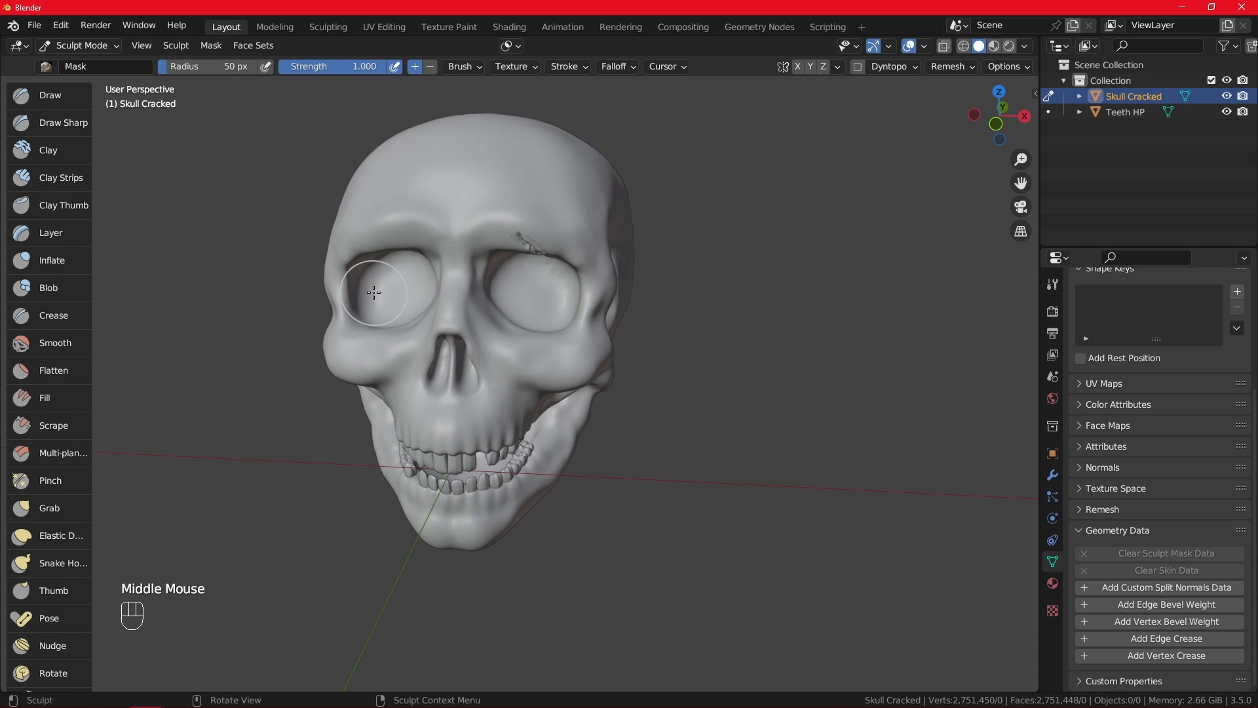
scroll(517, 250, up, 2)
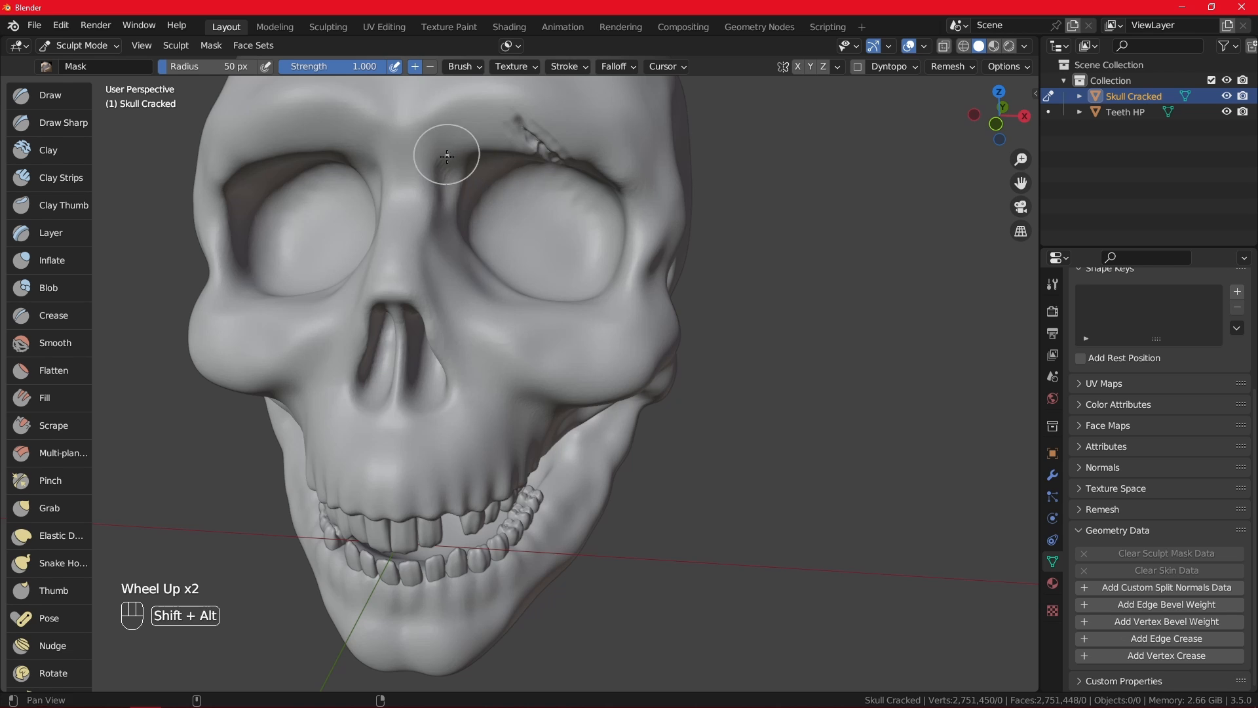
shift+middle_drag(447, 155, 527, 334)
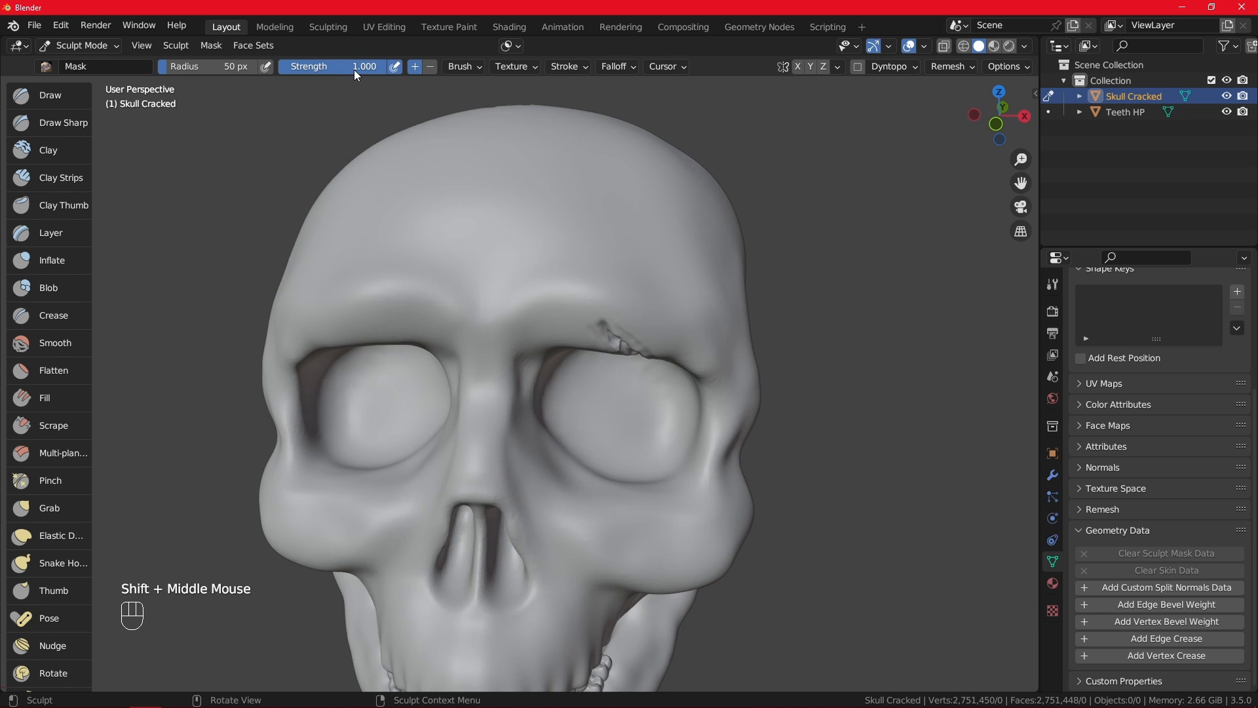
drag(353, 71, 309, 71)
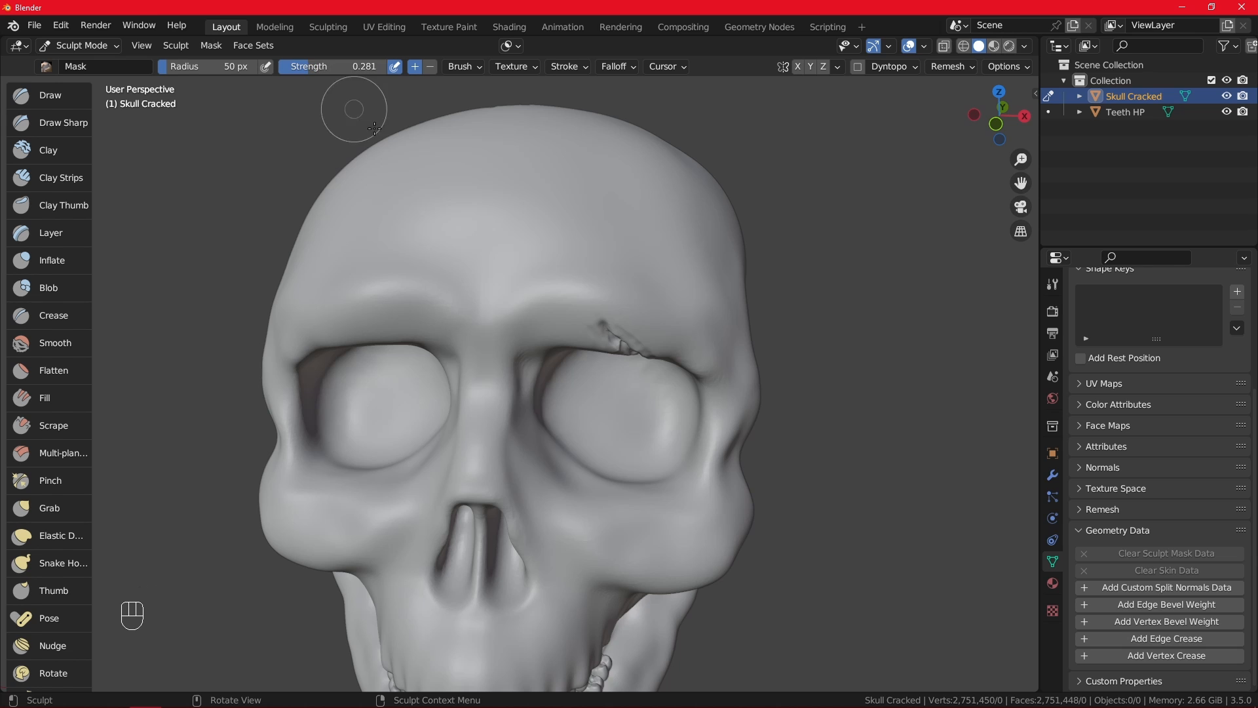
scroll(476, 242, up, 3)
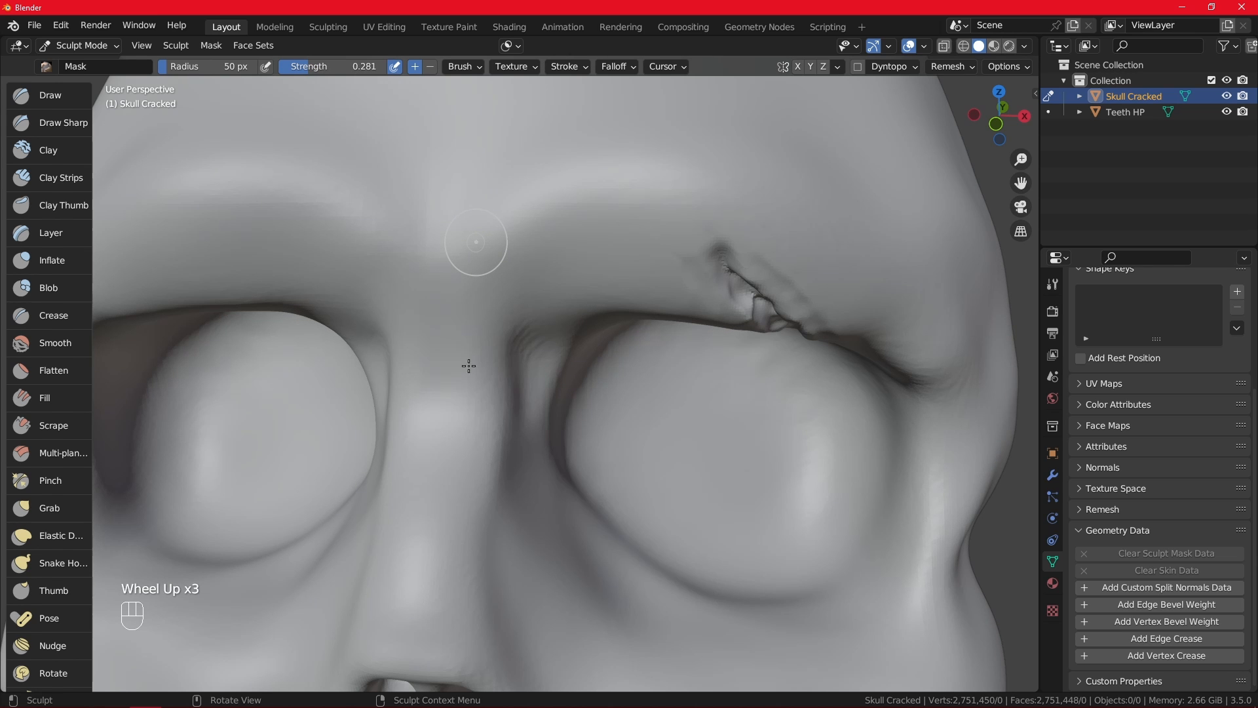
mouse_move(454, 433)
mouse_down()
mouse_move(449, 443)
mouse_move(420, 288)
mouse_move(446, 480)
mouse_move(385, 247)
mouse_move(435, 483)
mouse_move(432, 533)
mouse_up()
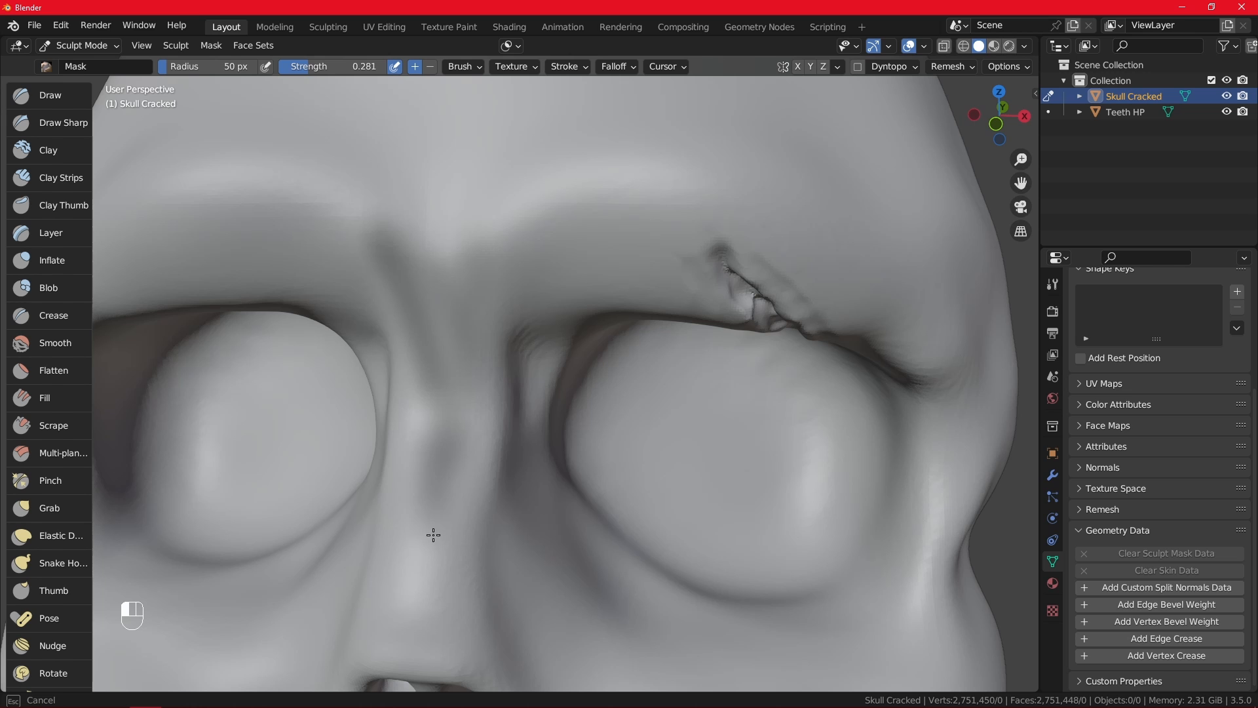
- Paint another faint mask stroke from the nose bridge up along the brow above the cracked eye socket
scroll(430, 412, down, 2)
scroll(430, 412, down, 1)
mouse_move(452, 353)
alt+middle_down()
mouse_move(513, 349)
mouse_move(470, 350)
alt+middle_up()
scroll(470, 350, up, 1)
scroll(470, 350, up, 3)
mouse_move(471, 350)
mouse_down()
mouse_move(537, 270)
mouse_move(595, 234)
mouse_up()
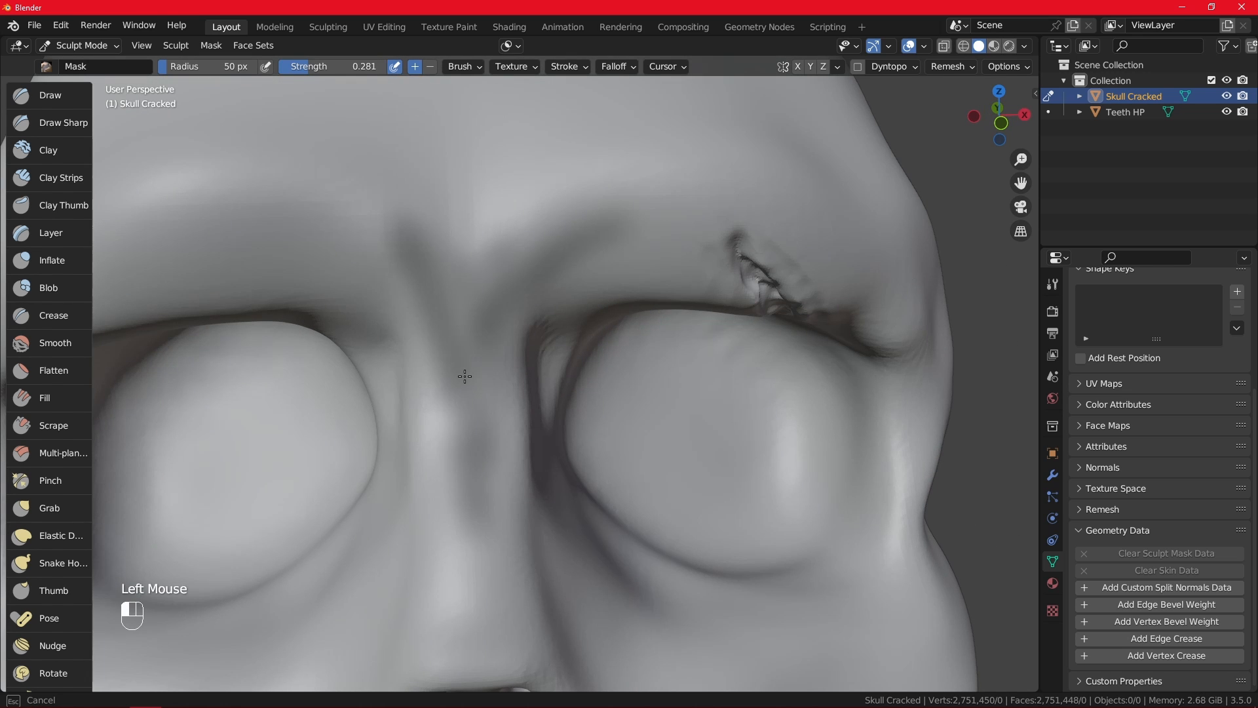
- Sculpt over the faintly masked area between the brows with the Draw brush, and return to the Mask brush
click(61, 101)
mouse_move(454, 238)
mouse_down()
mouse_move(536, 270)
mouse_move(504, 304)
mouse_up()
mouse_move(483, 356)
mouse_down()
mouse_move(483, 463)
mouse_move(462, 327)
mouse_move(407, 237)
mouse_up()
scroll(407, 237, down, 5)
mouse_move(407, 237)
middle_down()
mouse_move(522, 262)
mouse_move(520, 200)
middle_up()
key(m)
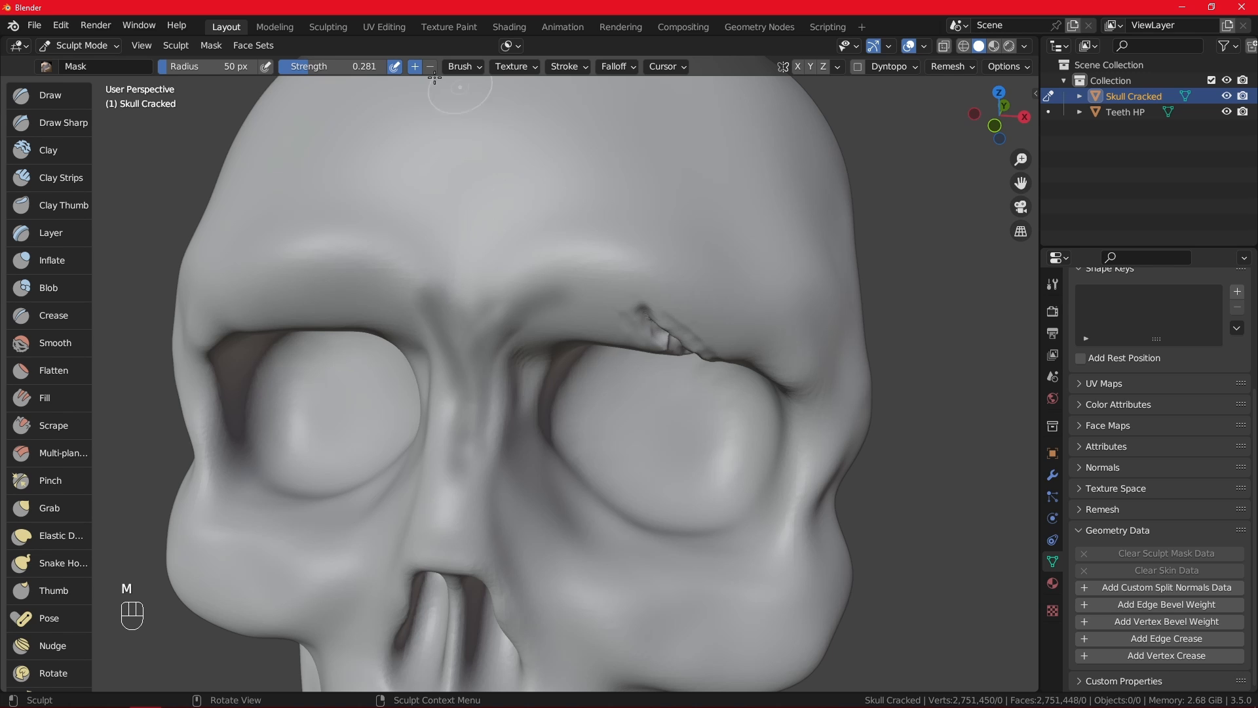
- Set the Mask brush strength to 0.725, and remove the test stroke and the faint mask between the brows
drag(344, 70, 378, 70)
mouse_move(501, 293)
mouse_down()
mouse_move(473, 386)
mouse_move(516, 333)
mouse_up()
key(ctrl+z)
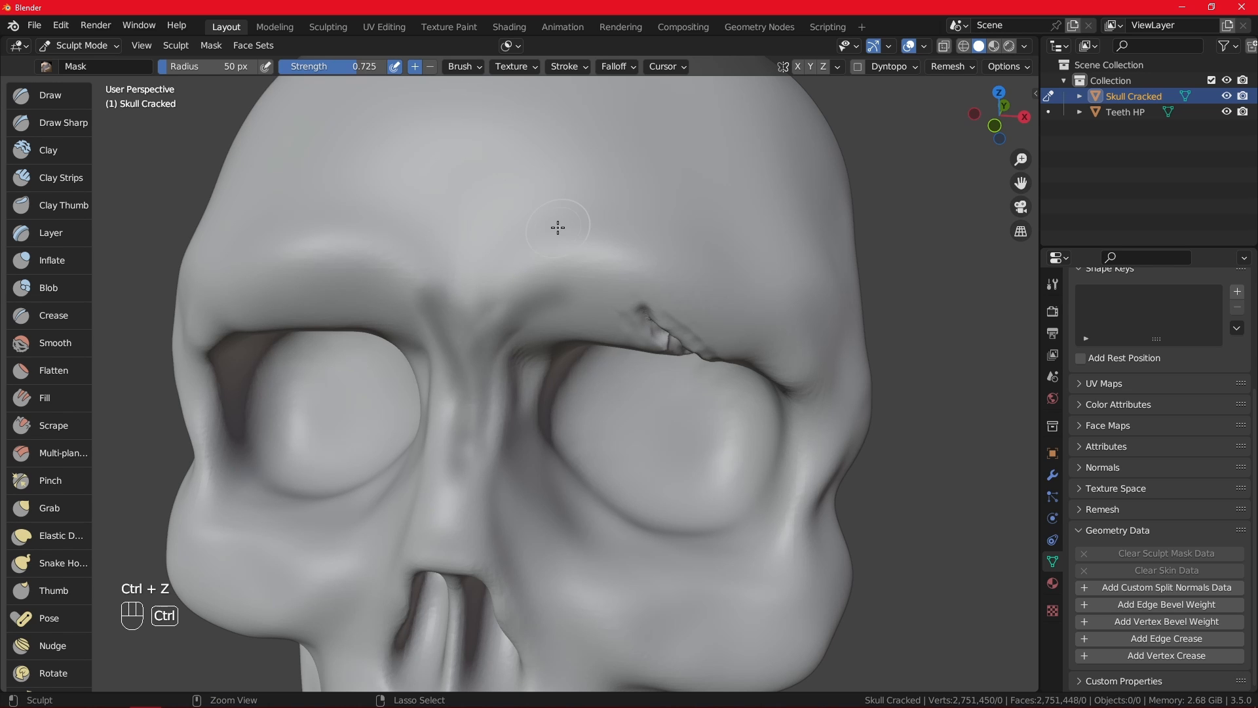
scroll(557, 227, down, 3)
alt+middle_drag(556, 228, 528, 185)
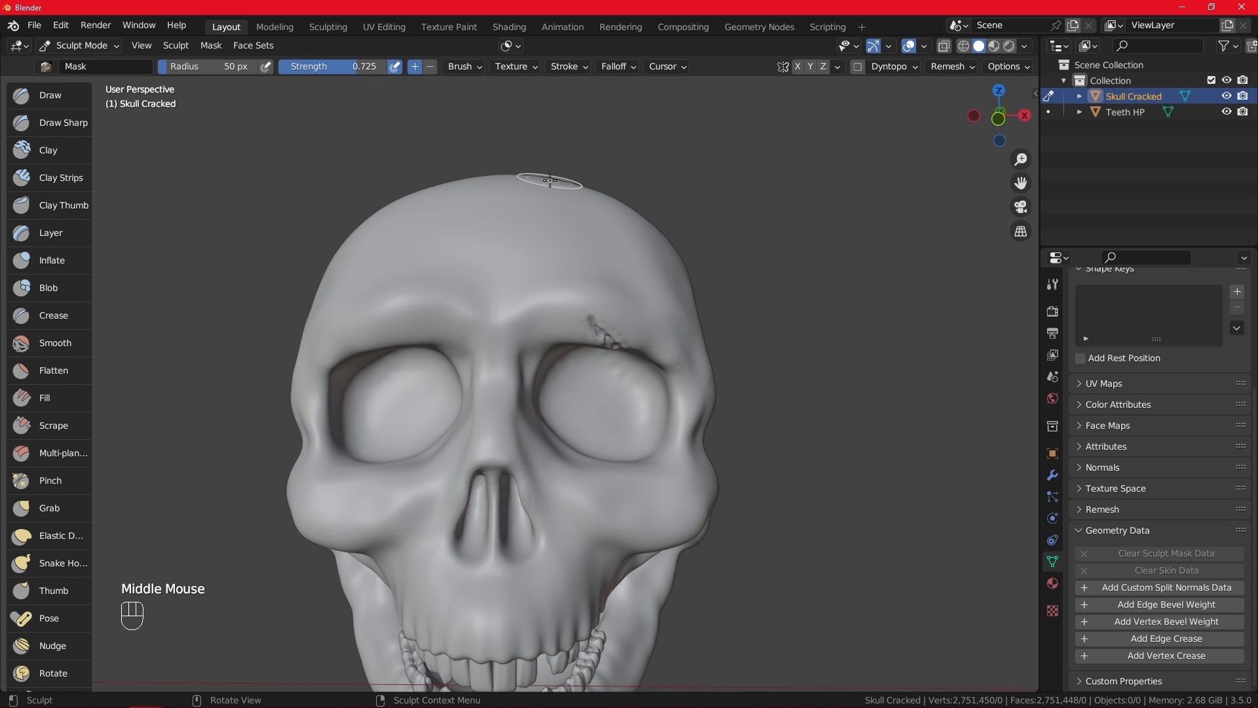
click(212, 50)
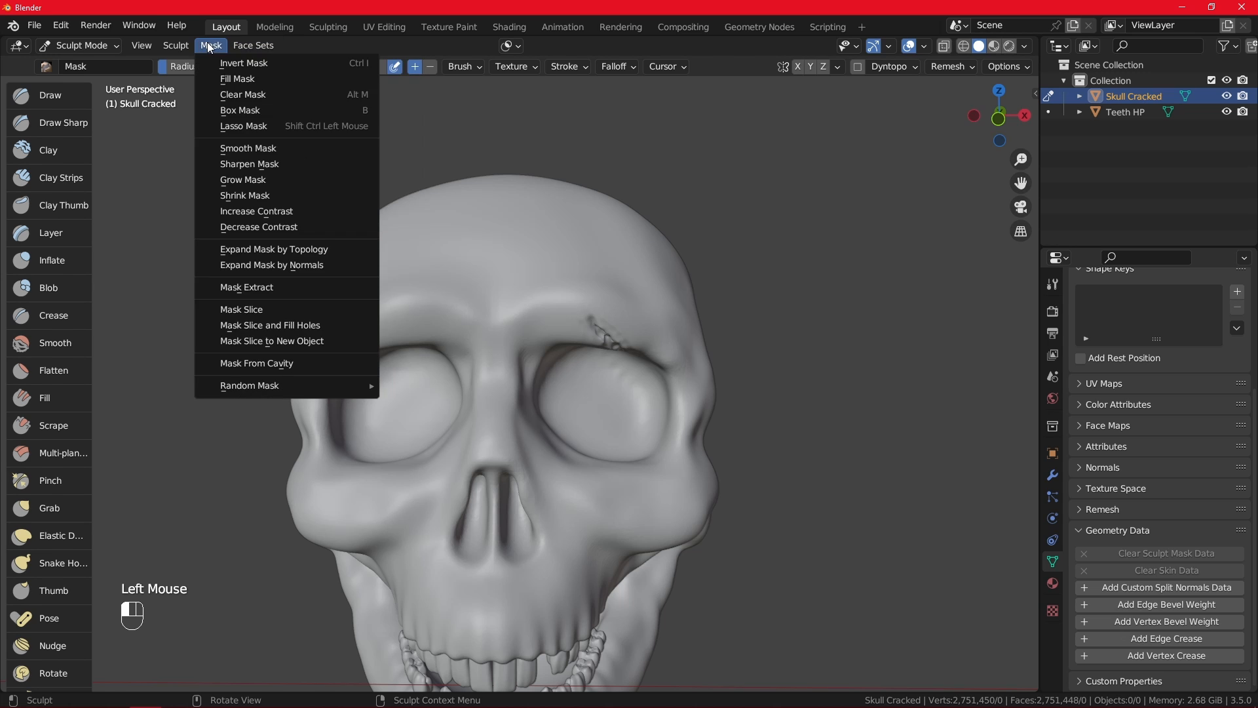
click(205, 44)
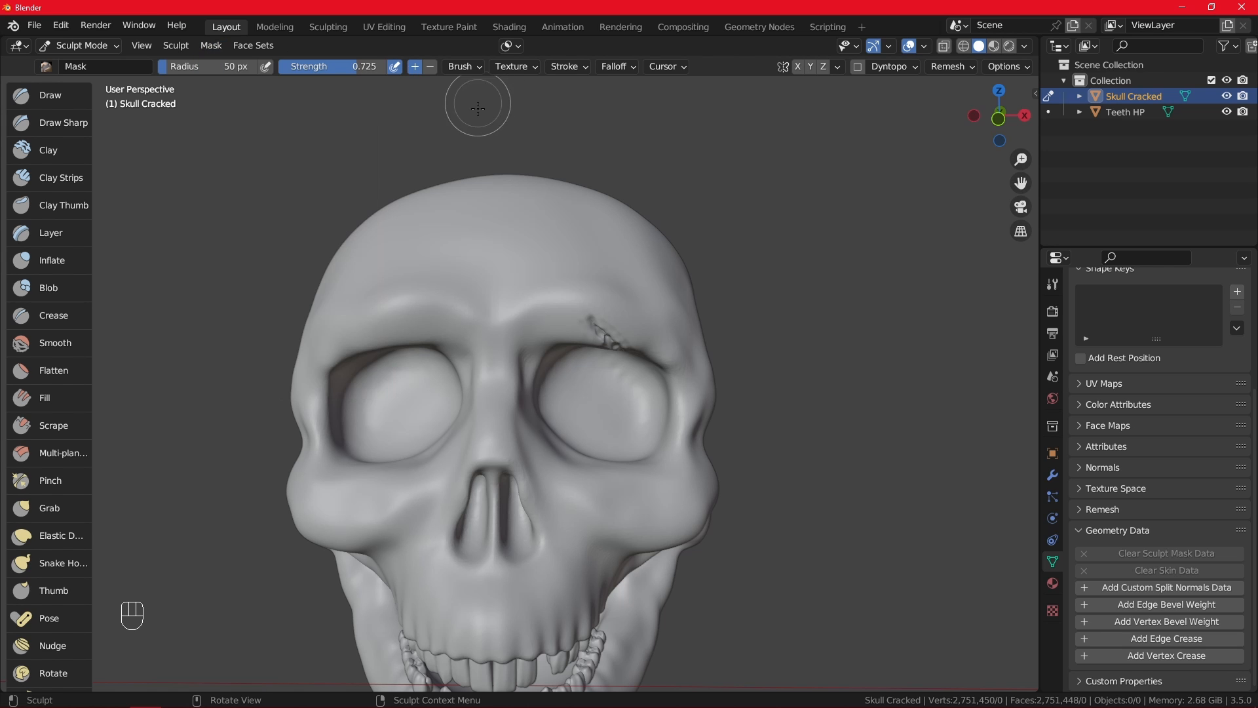
- Mask the whole nose opening, including its rim and inner walls, from front and low viewpoints
scroll(519, 210, up, 2)
scroll(522, 268, down, 2)
shift+middle_drag(532, 285, 544, 142)
scroll(533, 216, up, 1)
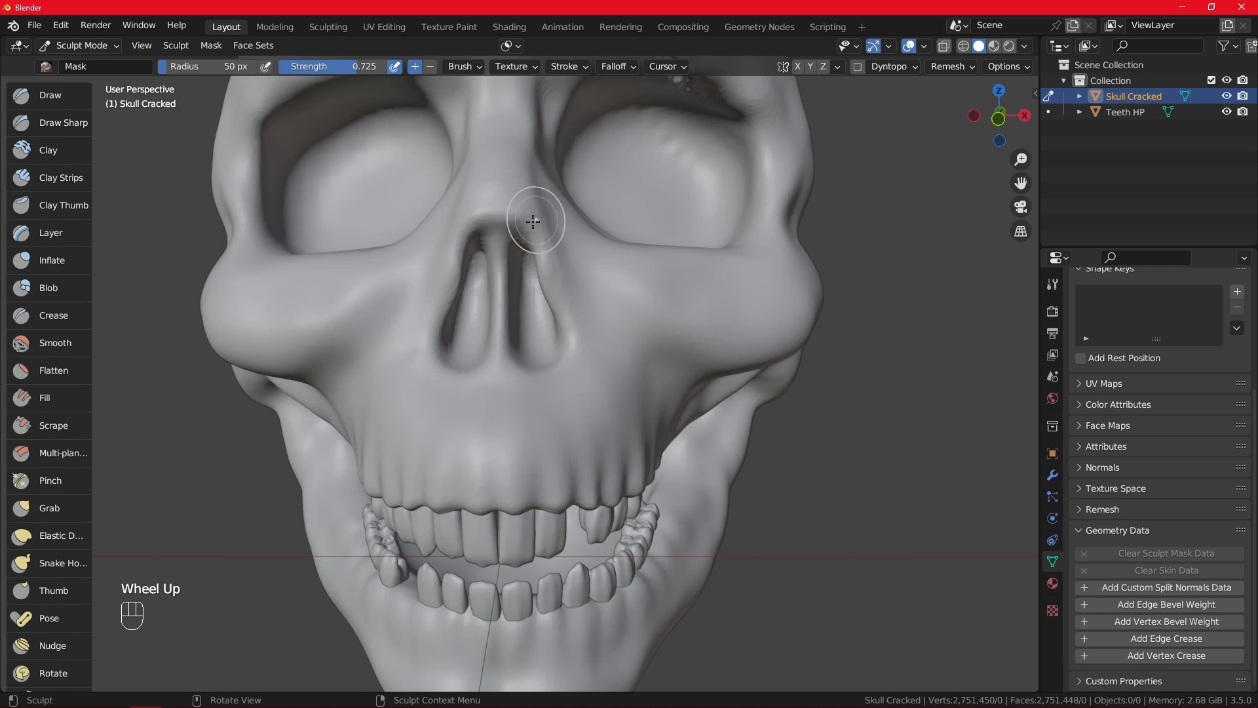
middle_drag(534, 216, 482, 400)
middle_drag(595, 365, 588, 375)
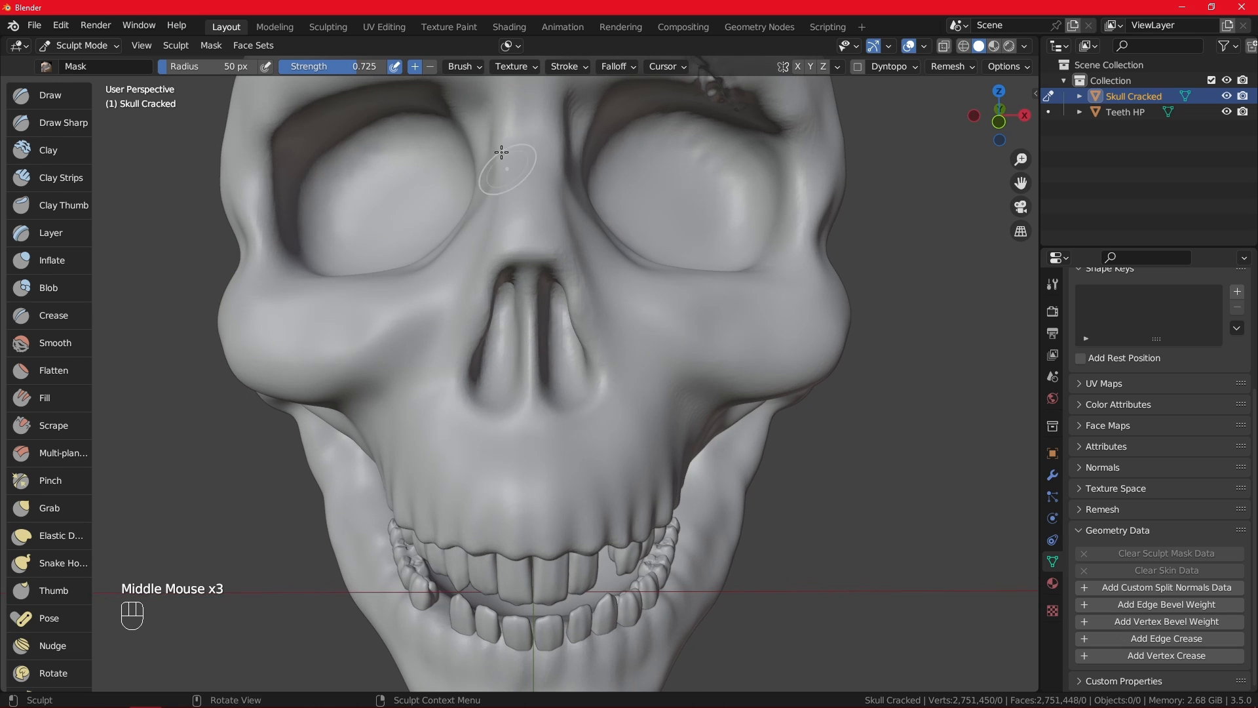
mouse_move(557, 262)
mouse_down()
mouse_move(595, 374)
mouse_move(545, 361)
mouse_move(570, 385)
mouse_move(557, 372)
mouse_move(528, 380)
mouse_move(491, 354)
mouse_move(517, 294)
mouse_move(470, 384)
mouse_move(513, 424)
mouse_move(474, 397)
mouse_move(481, 295)
mouse_move(525, 246)
mouse_move(596, 308)
mouse_move(577, 418)
mouse_move(529, 424)
mouse_up()
alt+middle_drag(566, 399, 552, 328)
mouse_move(541, 288)
mouse_down()
mouse_move(549, 263)
mouse_move(492, 258)
mouse_up()
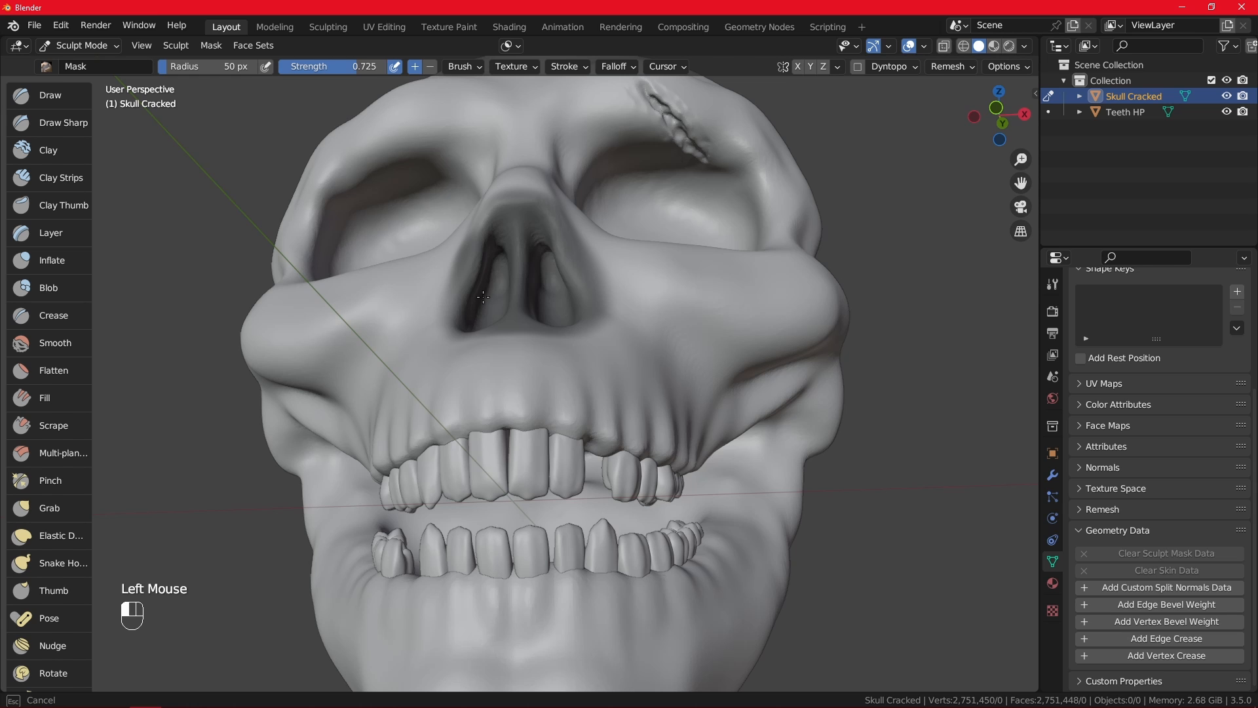
- Try out inverting the skull's mask, and invert it back
scroll(483, 297, down, 2)
middle_drag(577, 236, 579, 283)
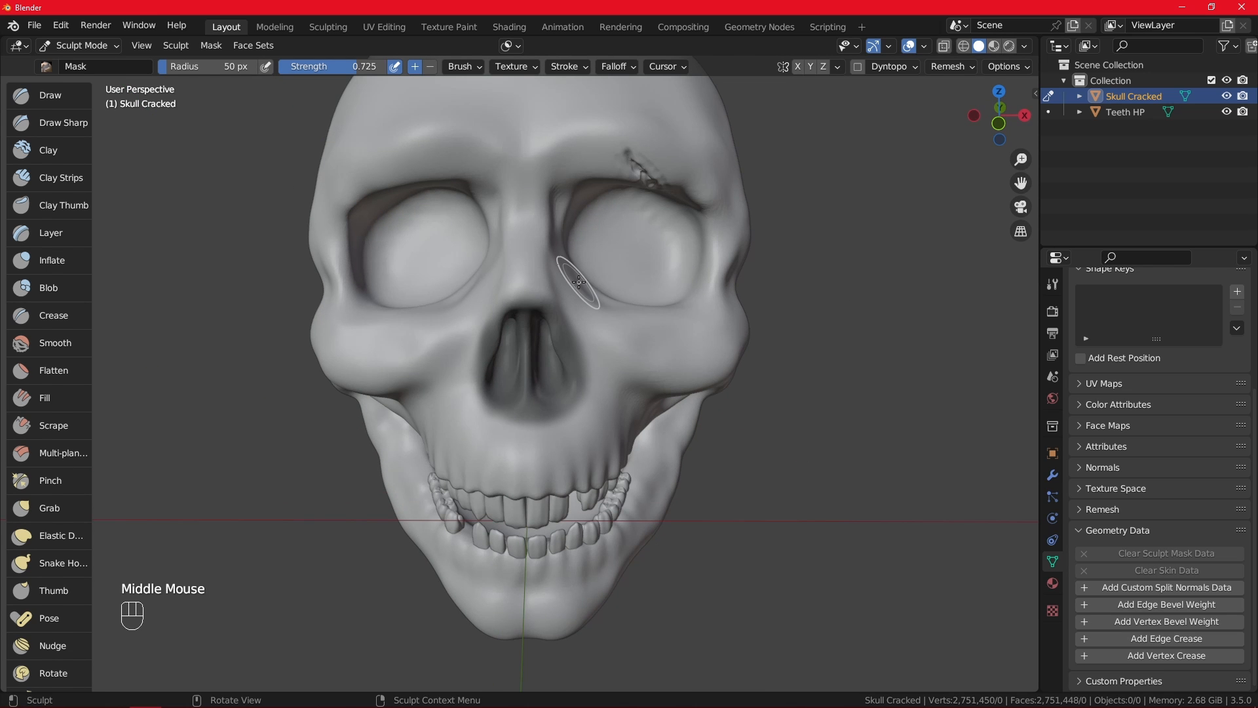
key(ctrl)
key(ctrl+i)
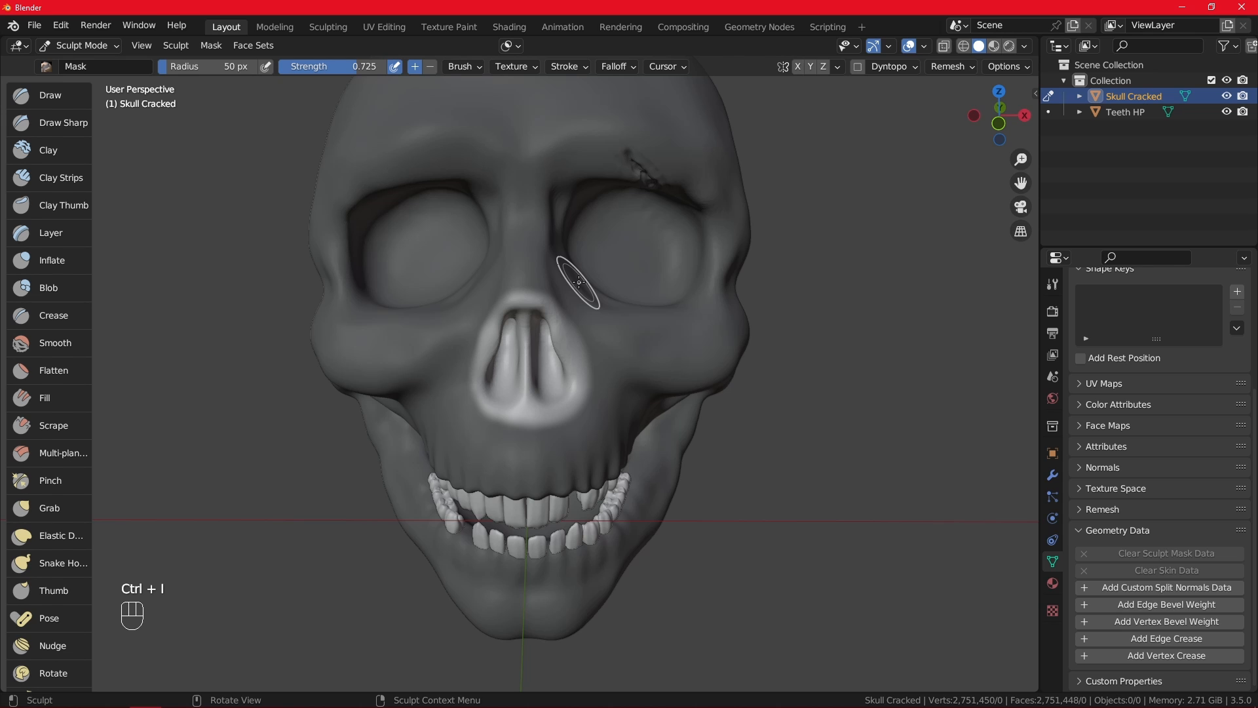
click(211, 43)
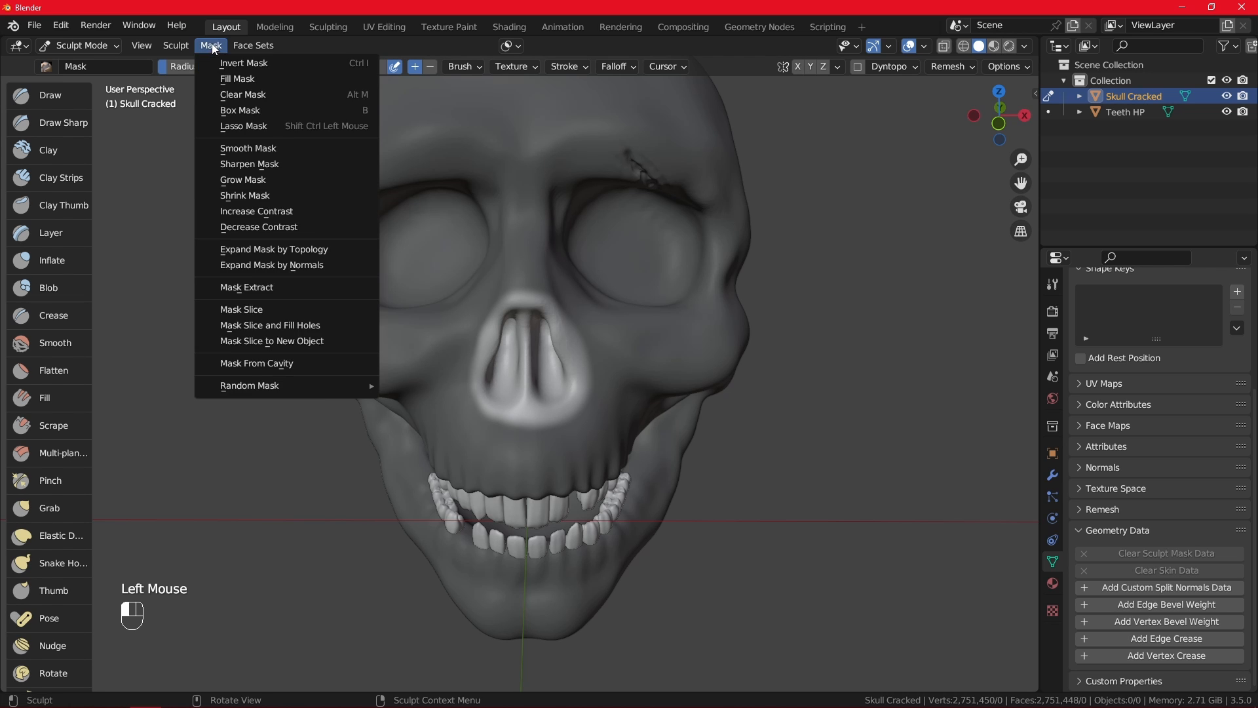
mouse_move(254, 46)
click(216, 61)
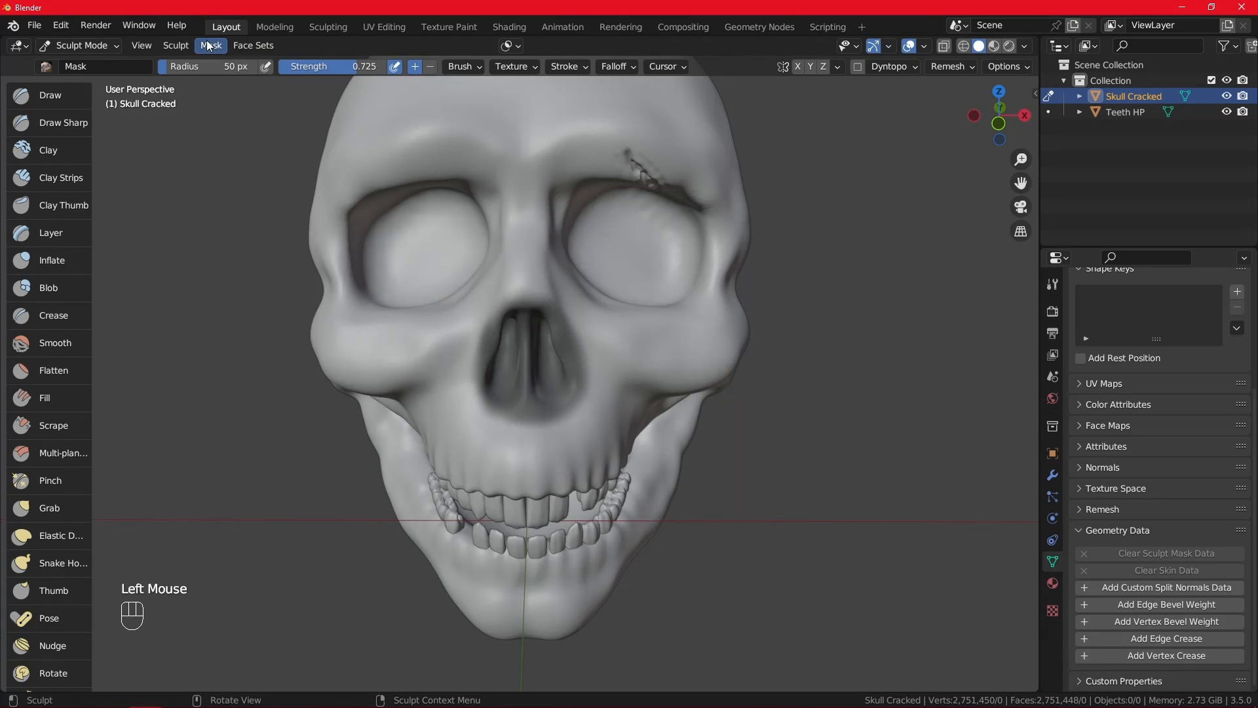
- Deform the front of the upper jaw below the masked nose from a side view, using Elastic Deform with a 113 px radius
scroll(65, 498, down, 2)
click(66, 483)
mouse_move(140, 474)
alt+middle_down()
mouse_move(716, 421)
mouse_move(802, 395)
mouse_move(777, 427)
alt+middle_up()
key(f)
click(881, 401)
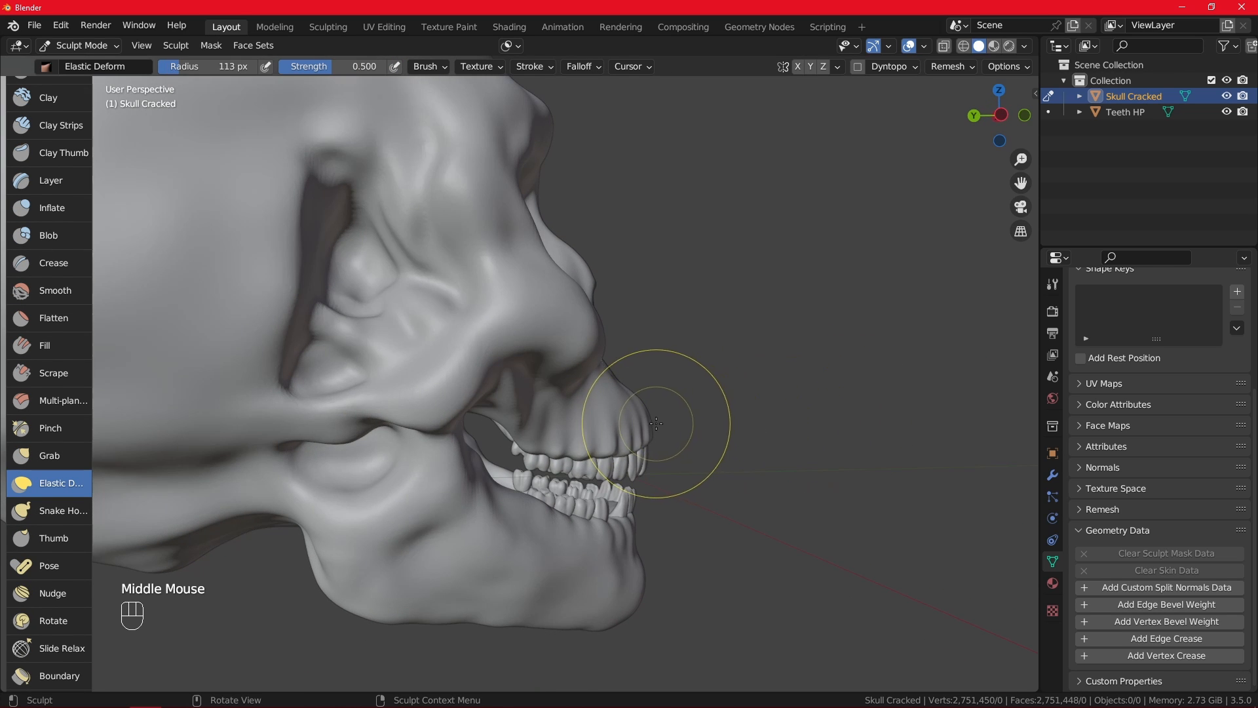
alt+middle_drag(656, 424, 644, 416)
drag(644, 416, 644, 414)
alt+middle_drag(798, 416, 640, 394)
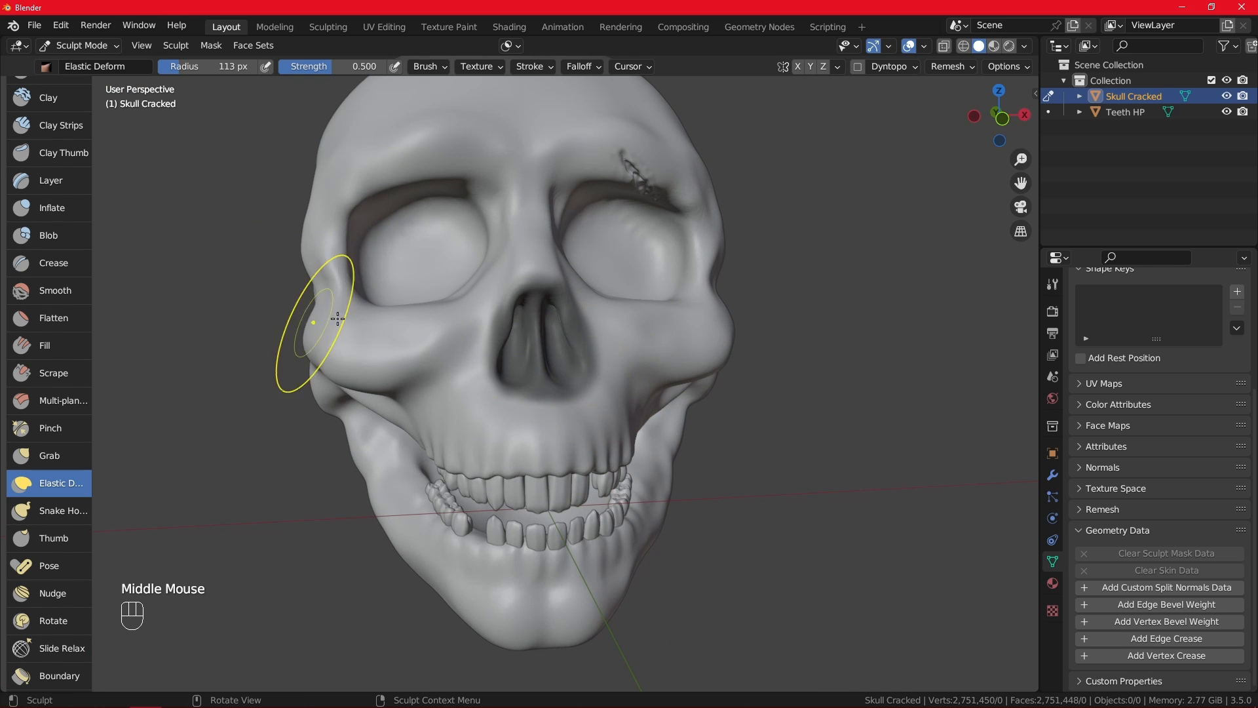
- Invert the mask to expose the nose, and scrape its inner structures using Scrape at 61 px radius and 0.437 strength
key(ctrl+i)
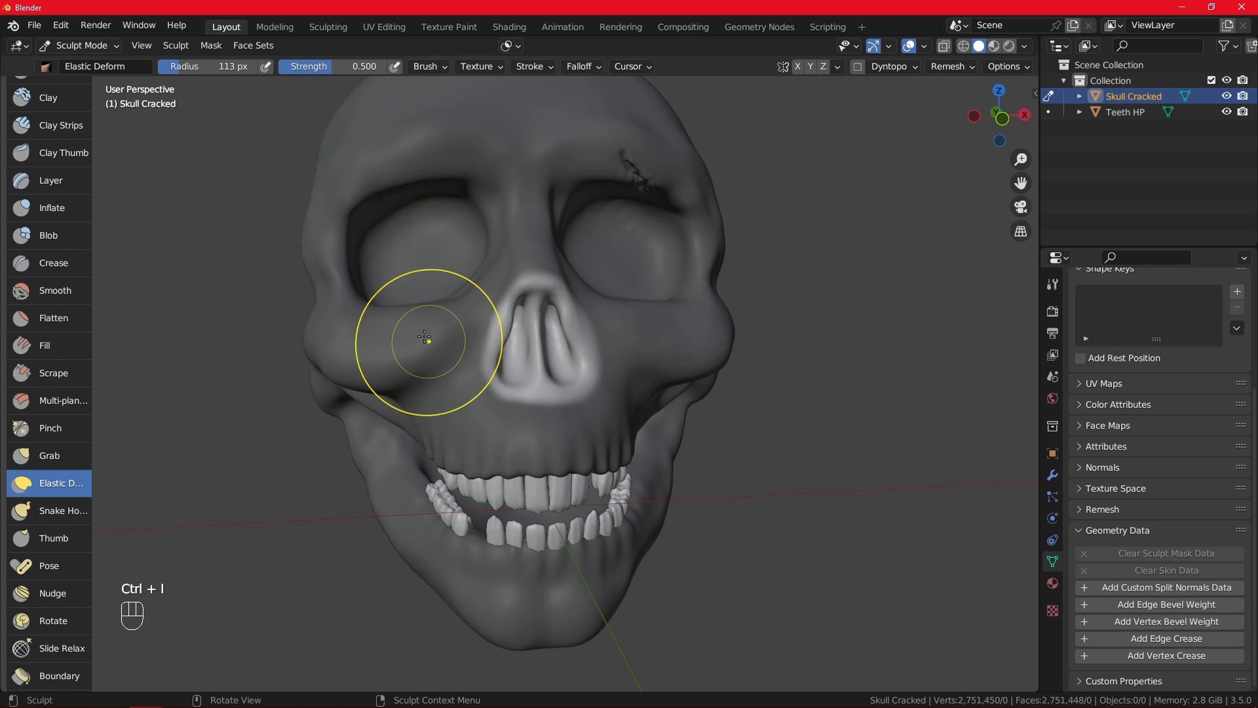
click(69, 372)
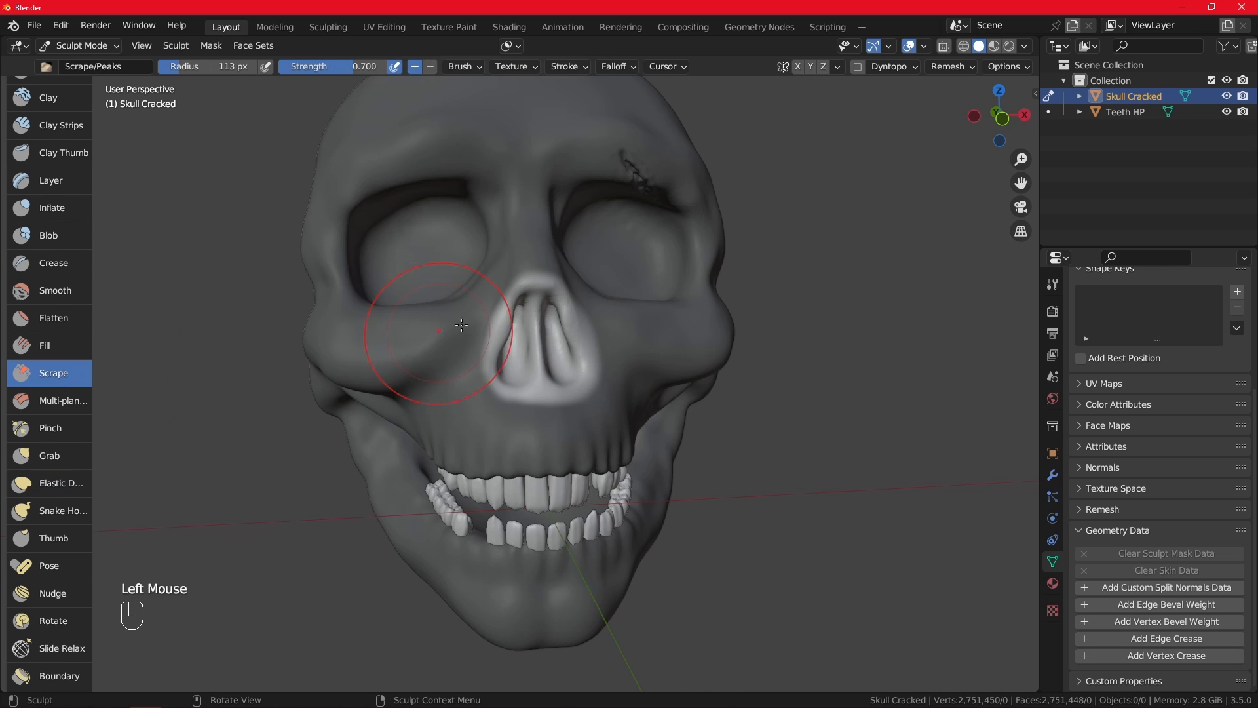
scroll(554, 331, up, 2)
middle_drag(557, 332, 521, 336)
middle_drag(486, 261, 505, 249)
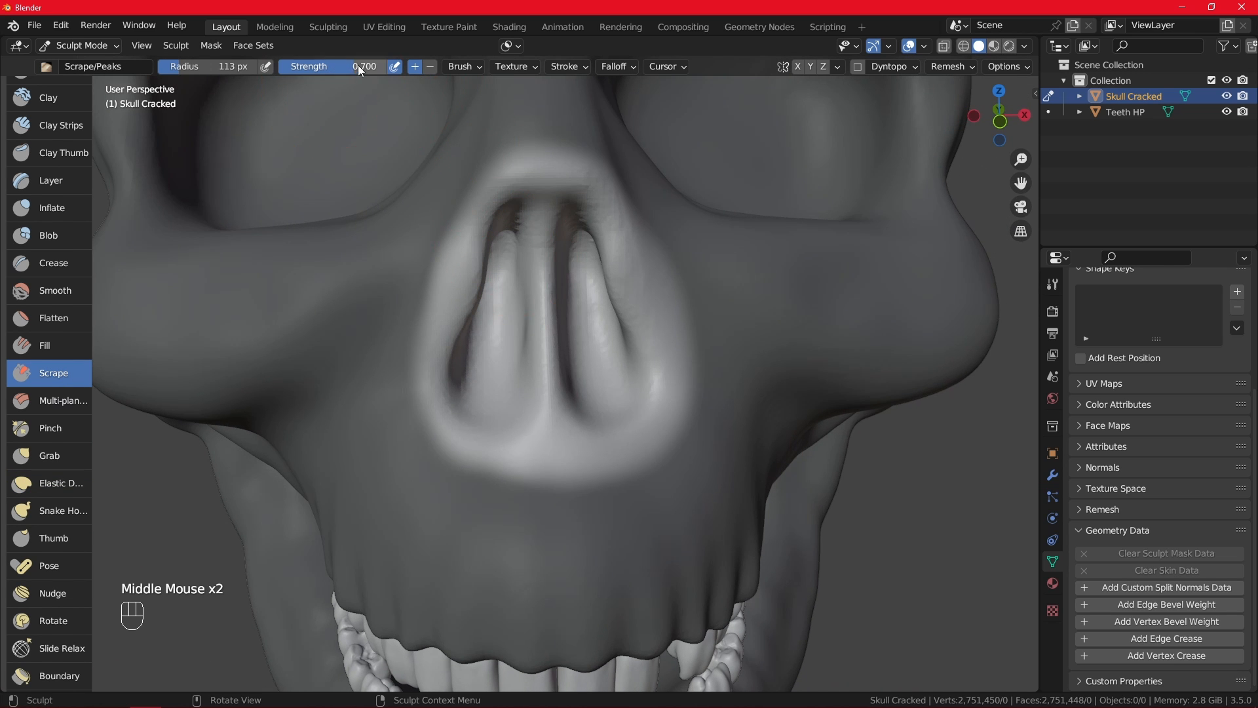
drag(358, 65, 209, 64)
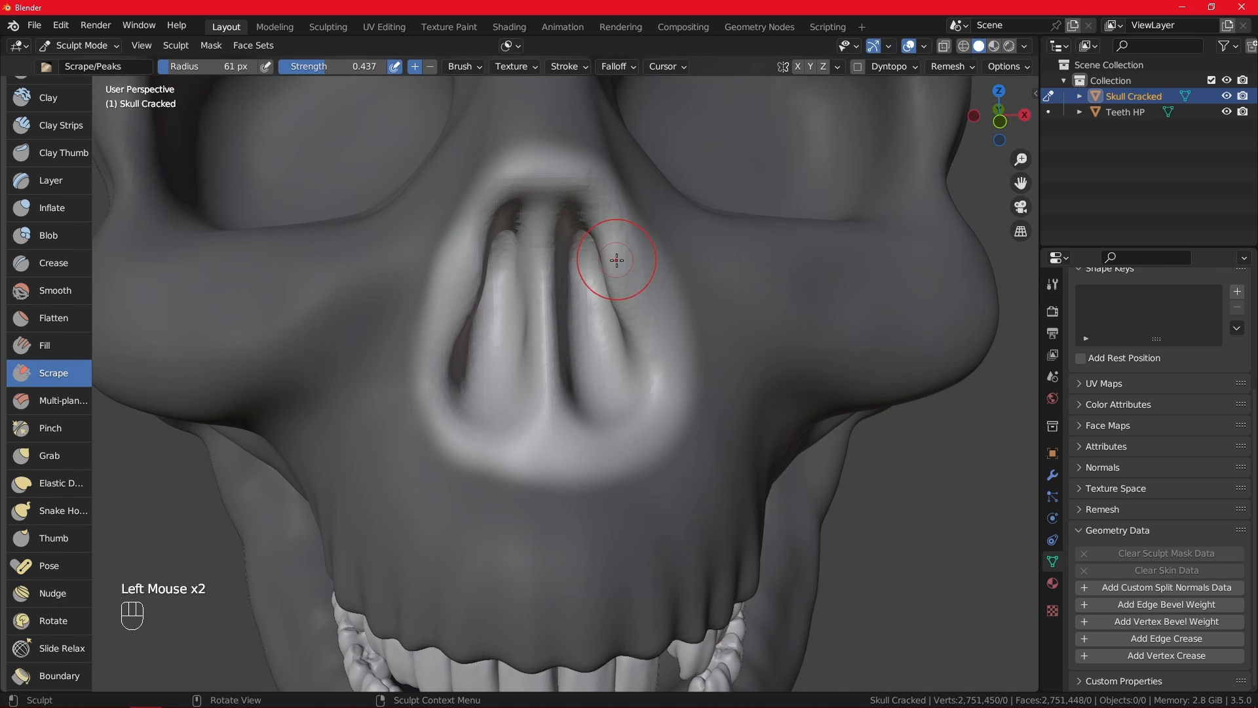
drag(612, 261, 536, 234)
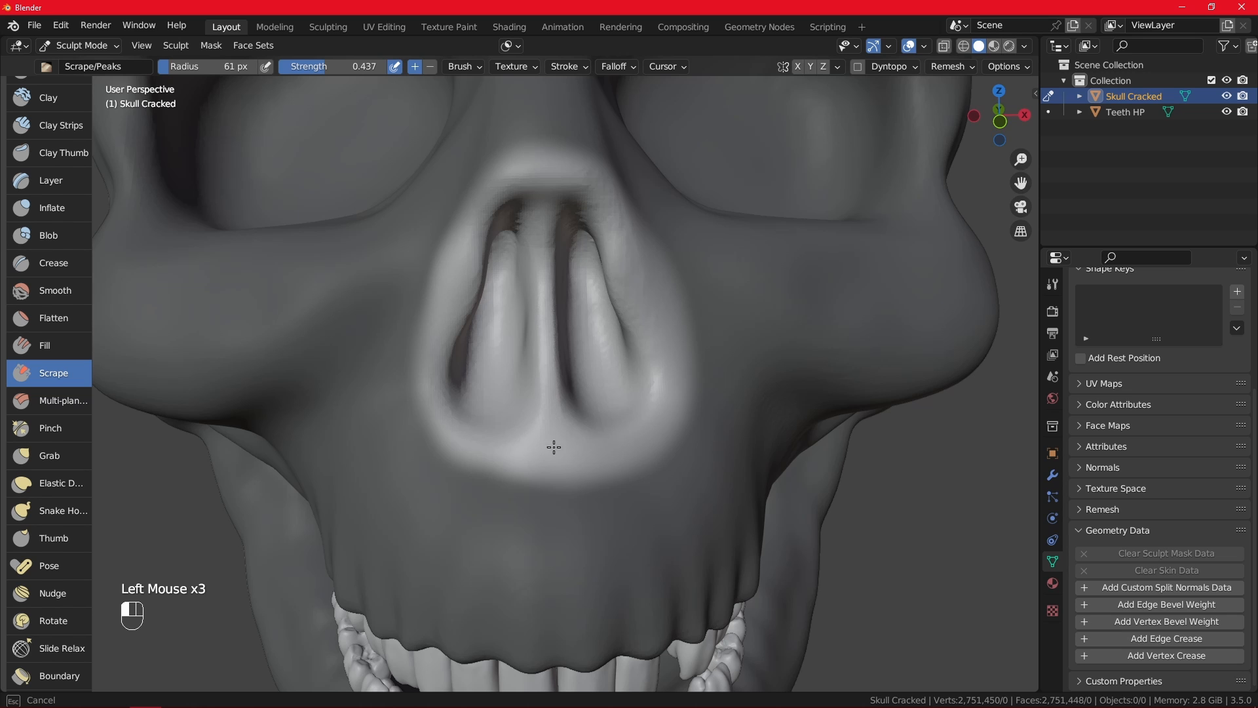
- Clear the mask from the entire skull
scroll(571, 556, down, 2)
middle_drag(531, 502, 521, 452)
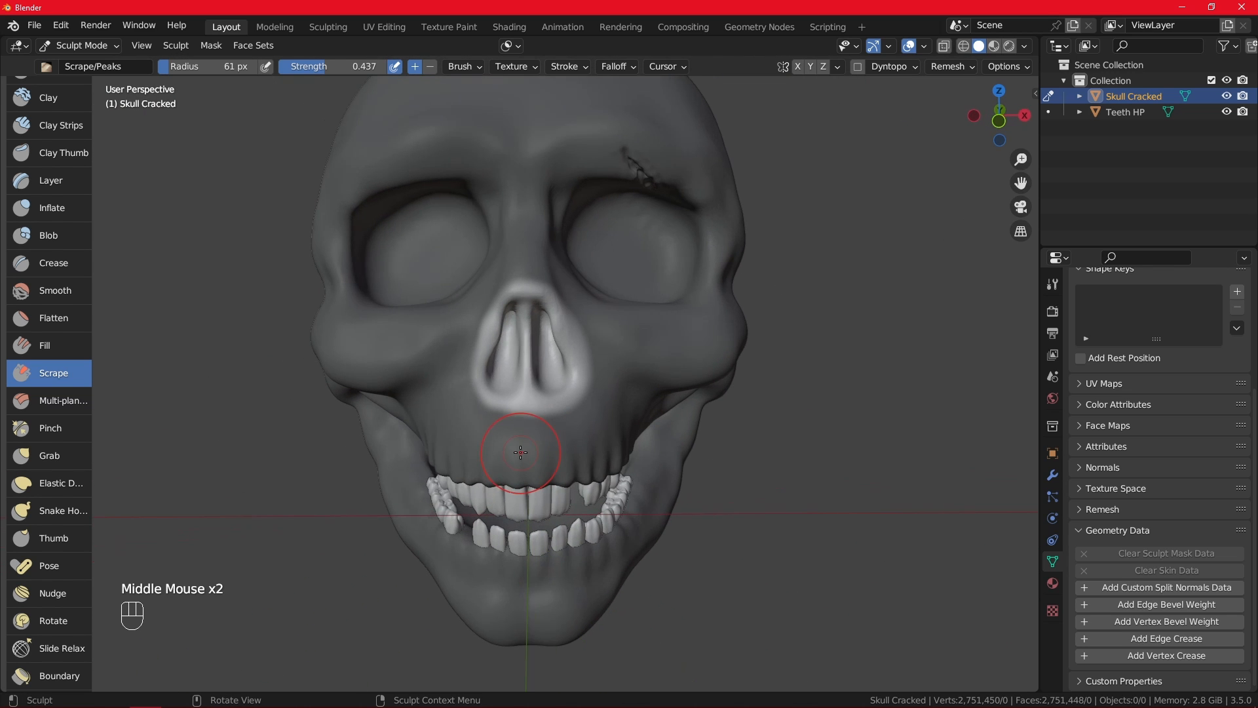
key(alt+m)
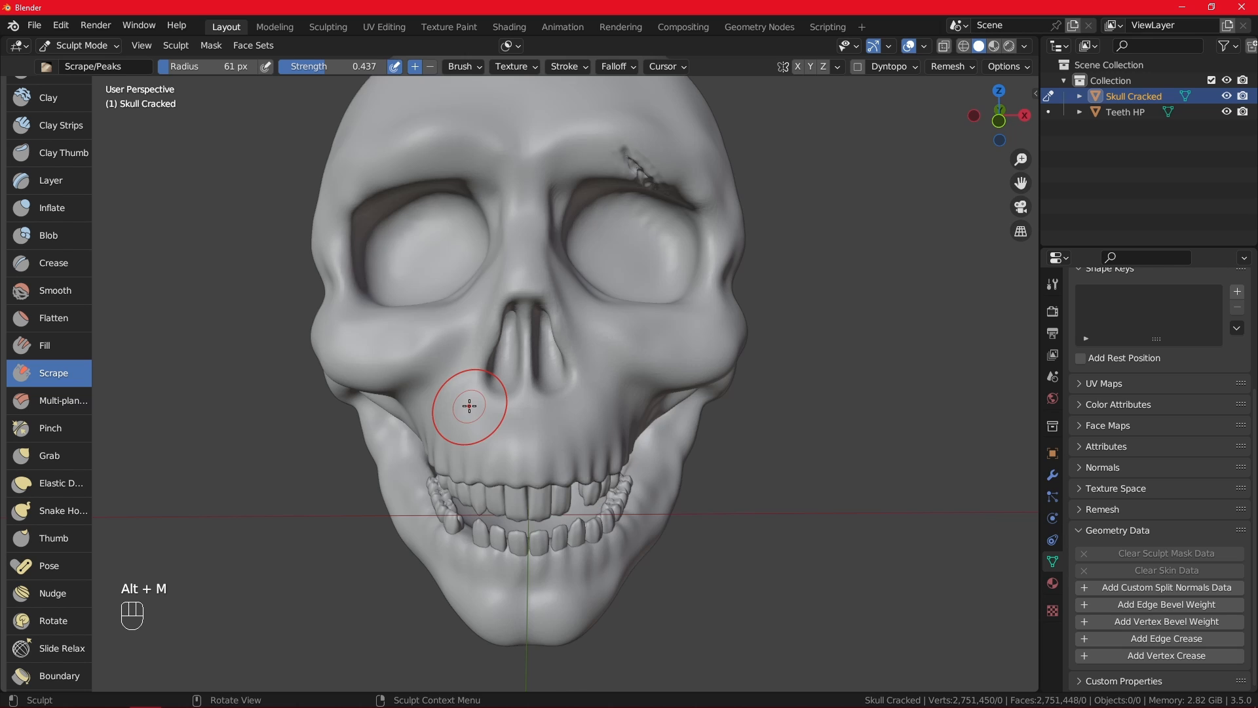
- Try out filling the whole skull with a mask, and clear that mask
scroll(482, 406, down, 2)
mouse_move(465, 420)
alt+middle_down()
mouse_move(506, 441)
mouse_move(483, 436)
alt+middle_up()
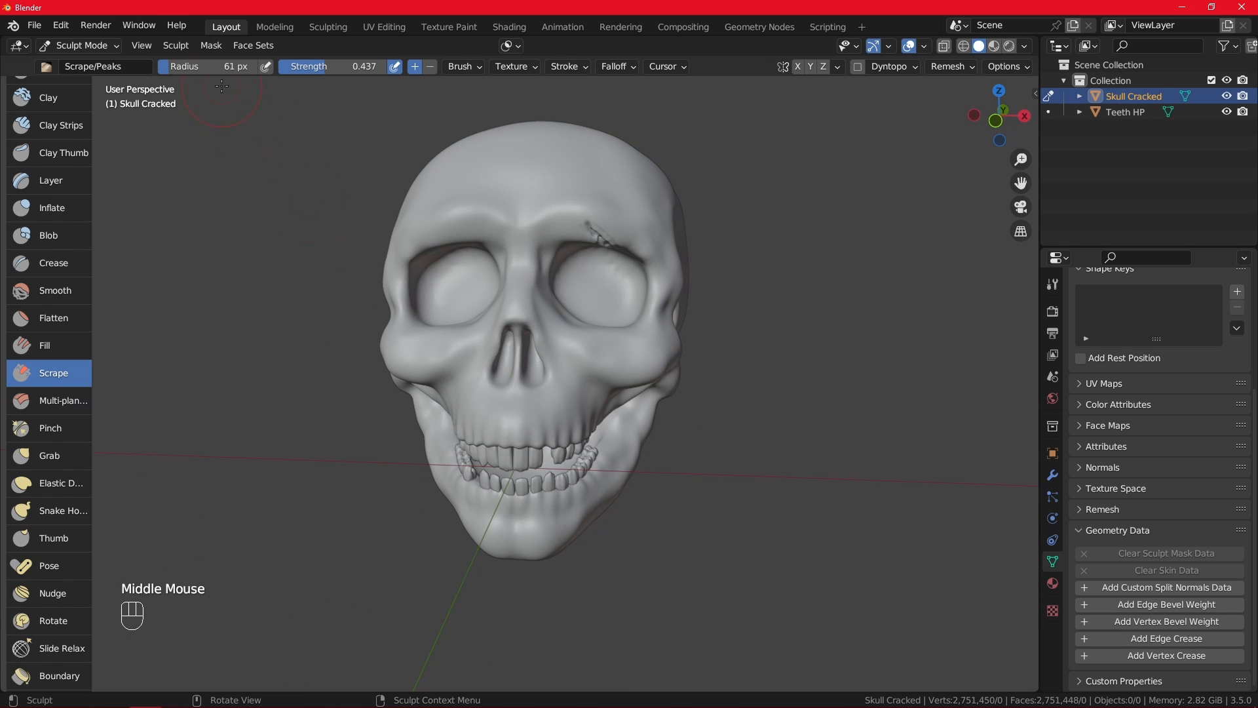
click(226, 44)
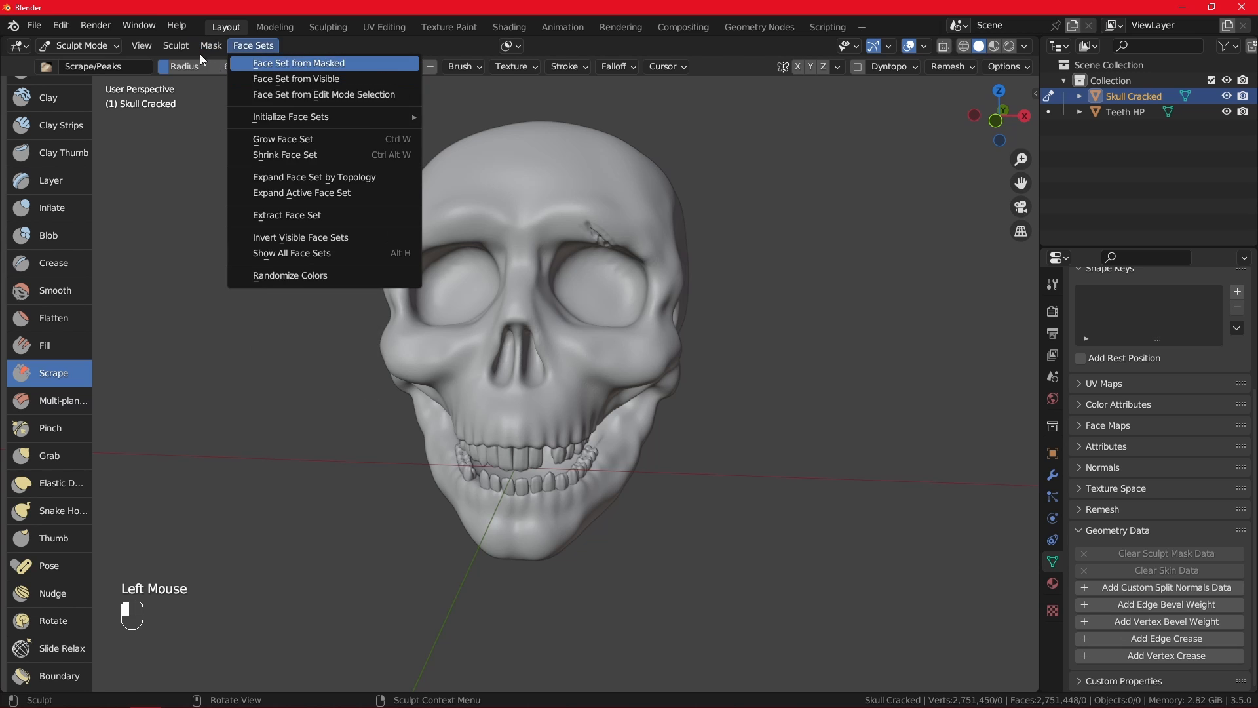
click(211, 43)
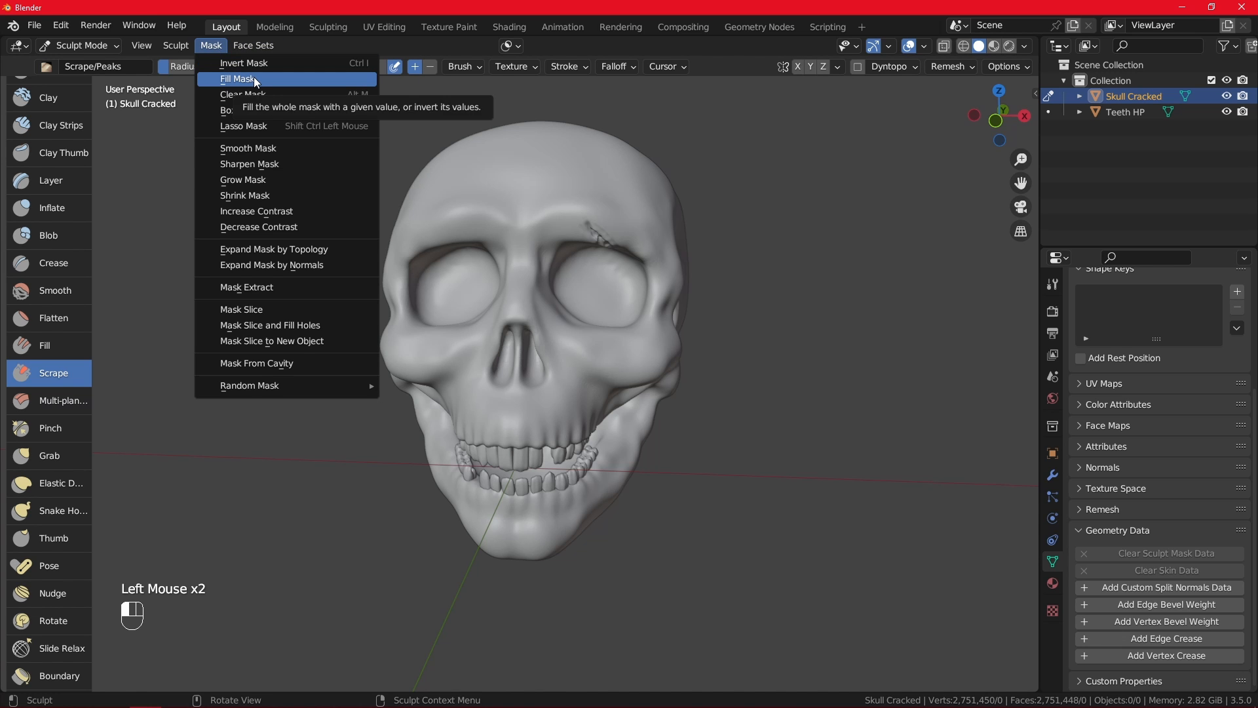
click(253, 77)
click(221, 44)
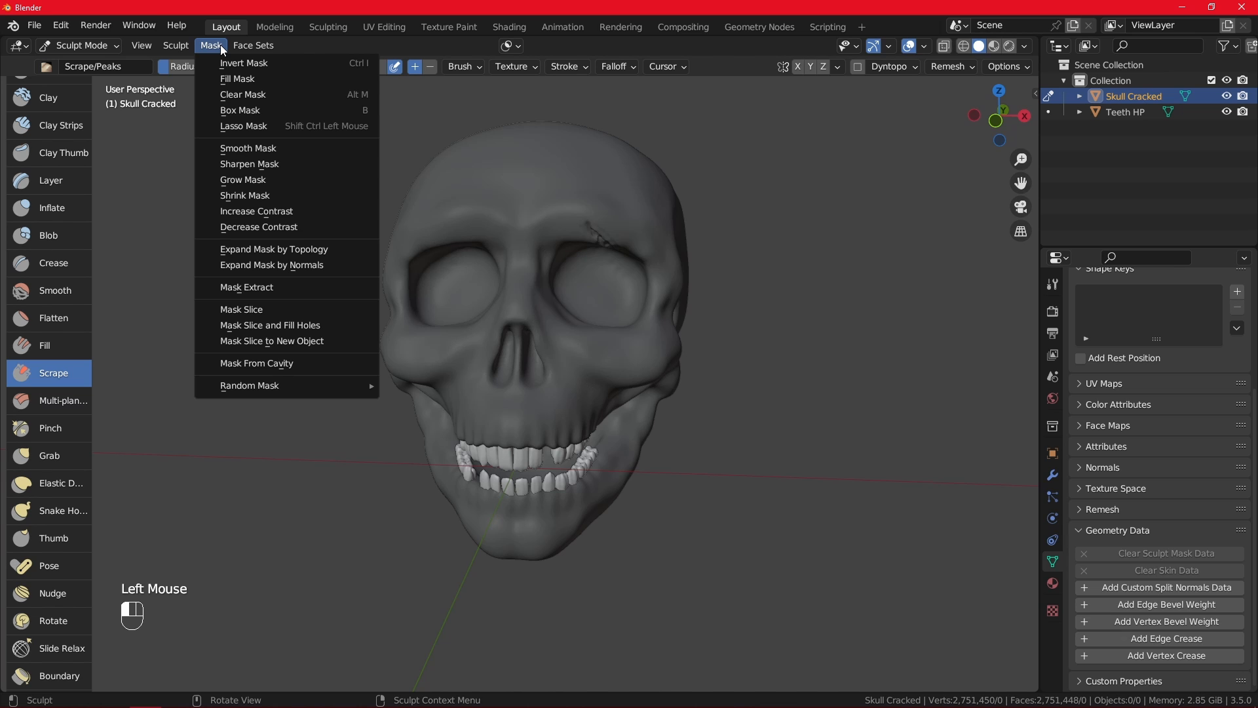
click(205, 45)
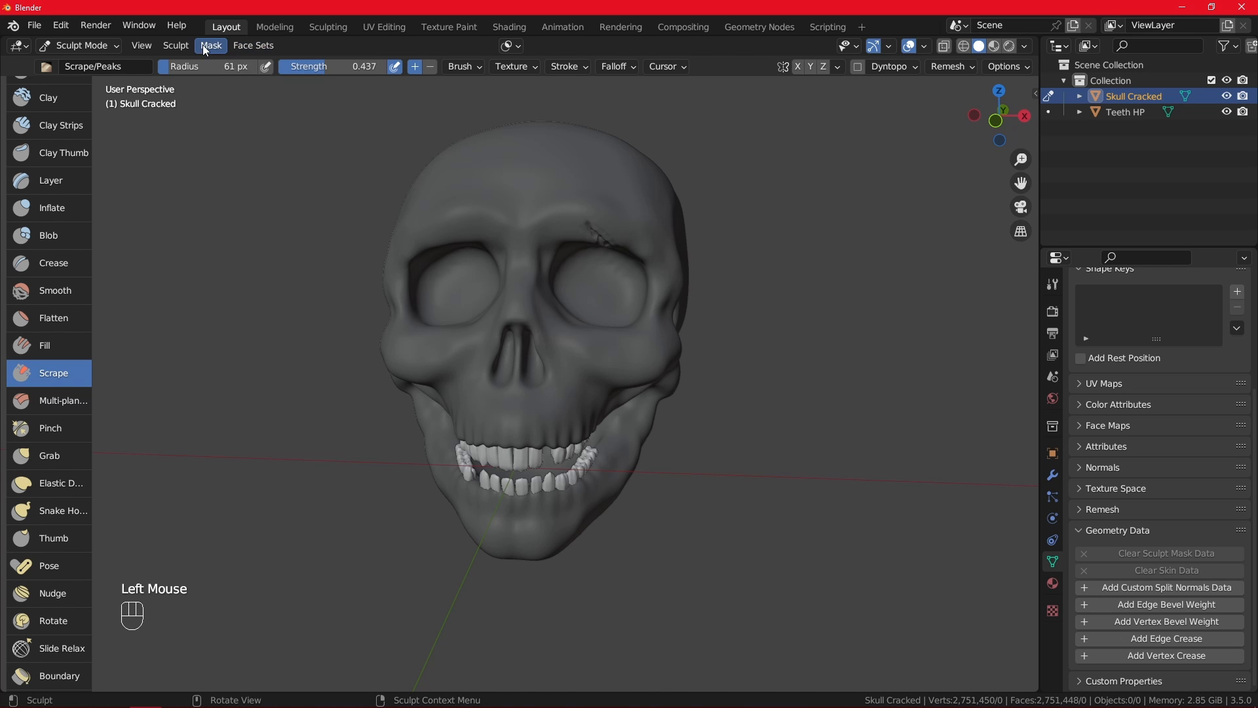
click(207, 45)
click(244, 94)
- Box-mask a wide rectangle across the forehead just above the brows
click(206, 47)
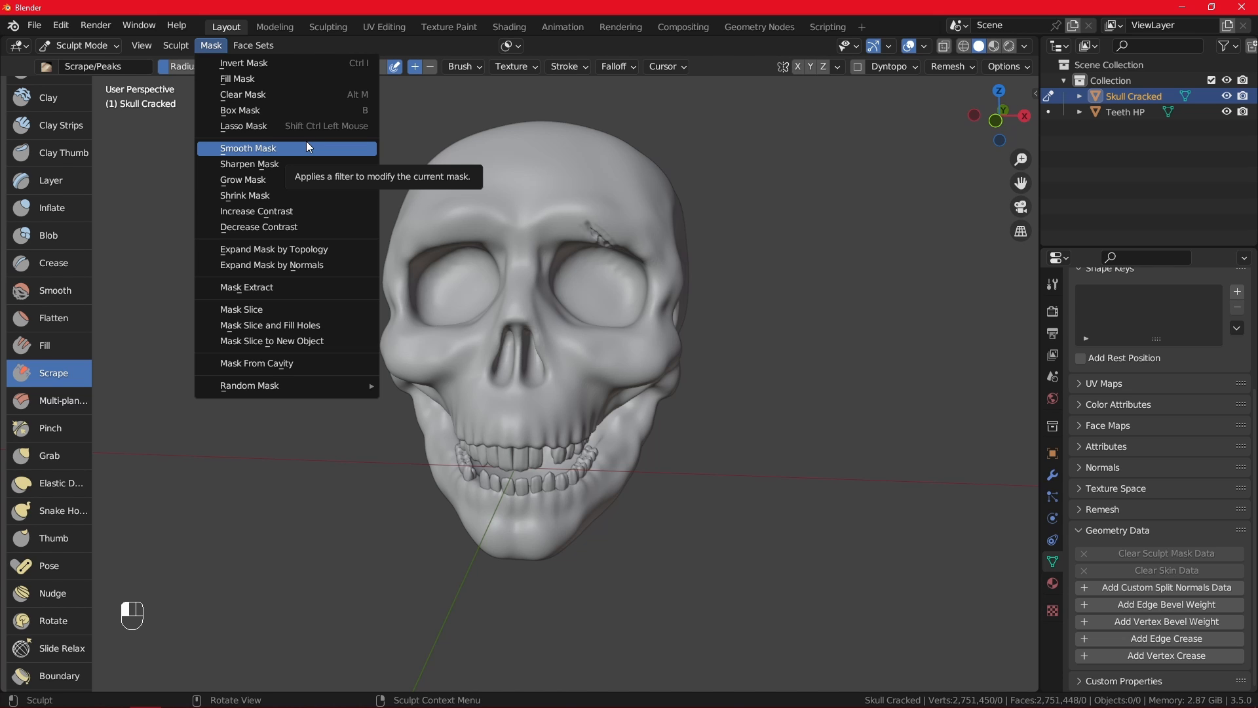
click(316, 109)
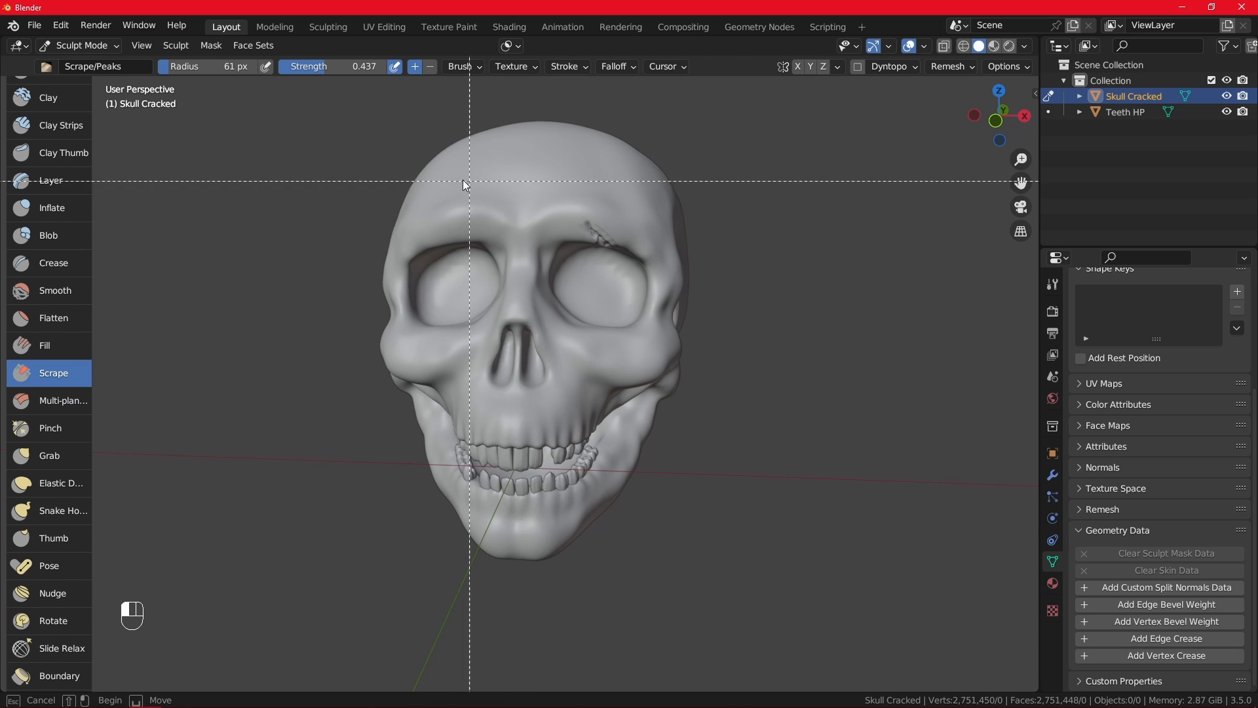
drag(485, 191, 486, 190)
drag(594, 229, 599, 235)
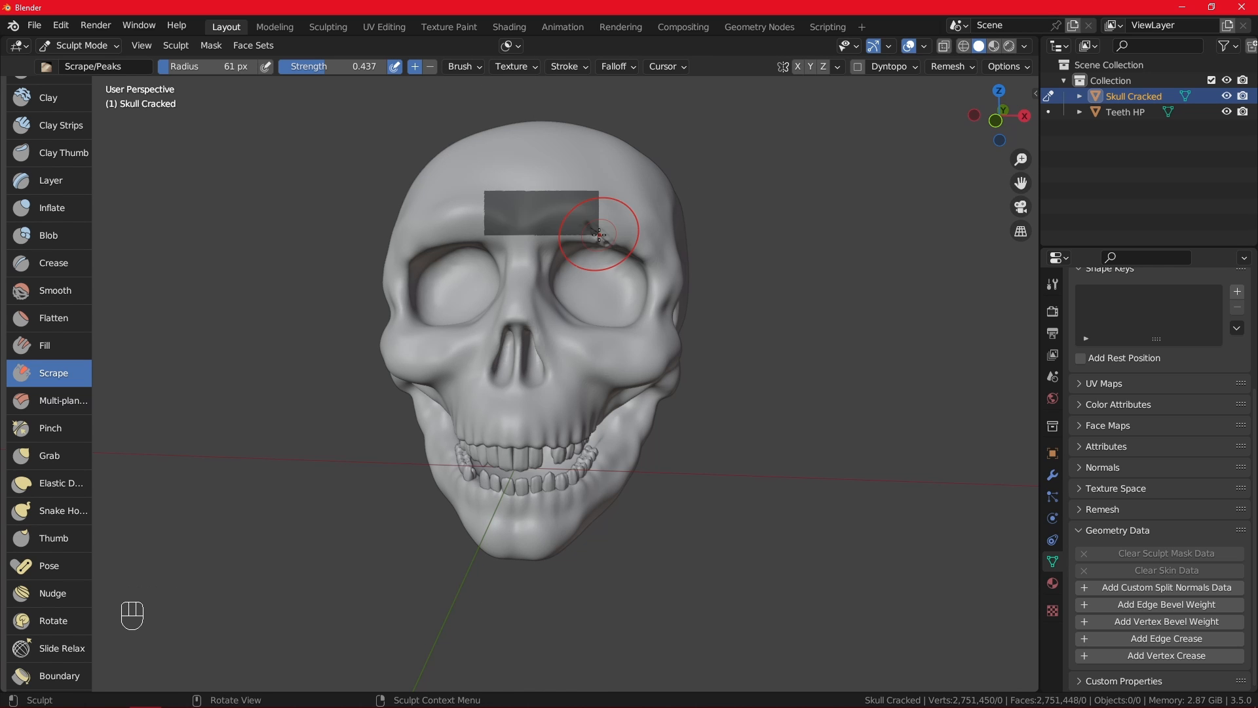
- Lasso-mask the eye socket below the cracked brow, following just outside its rim
alt+middle_drag(590, 231, 520, 386)
scroll(521, 172, up, 2)
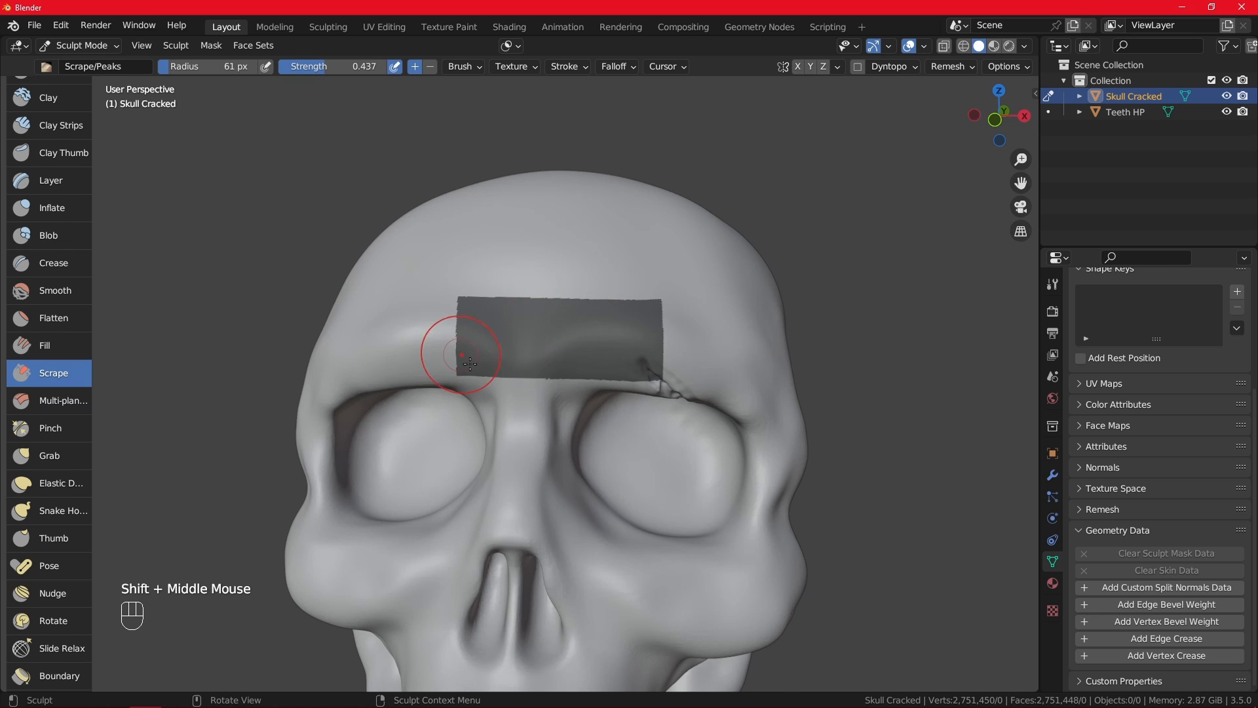
click(216, 45)
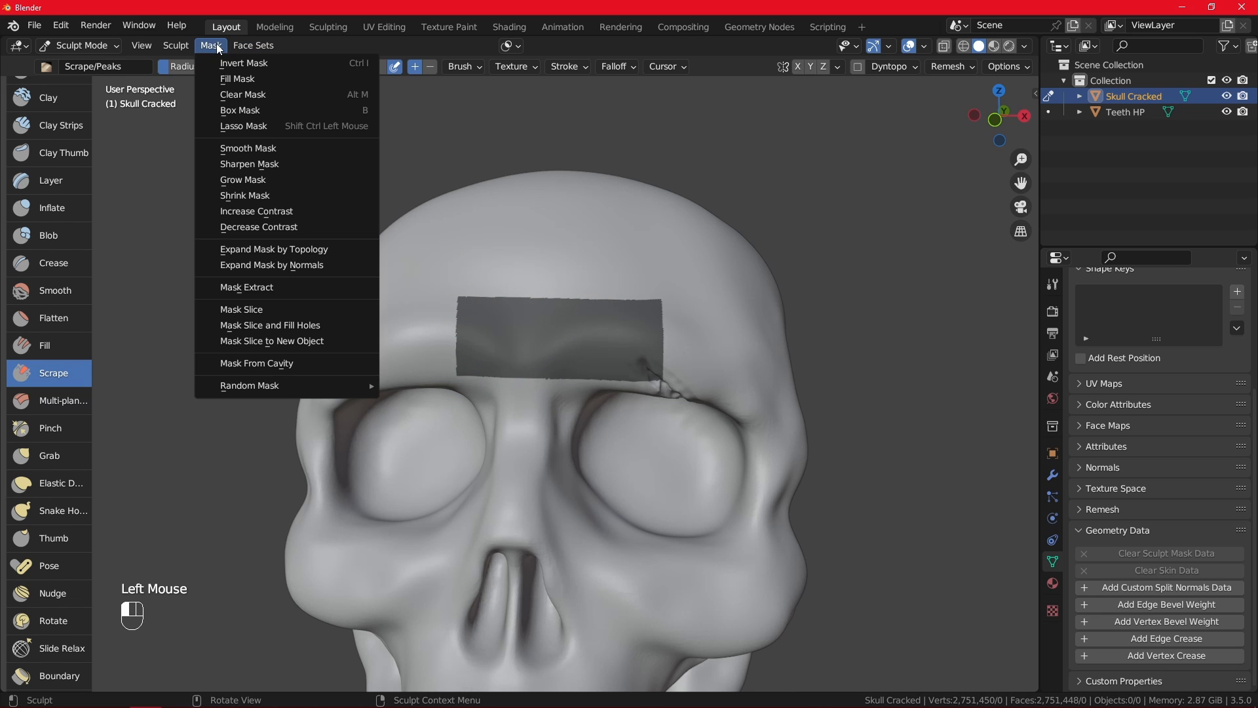
click(265, 126)
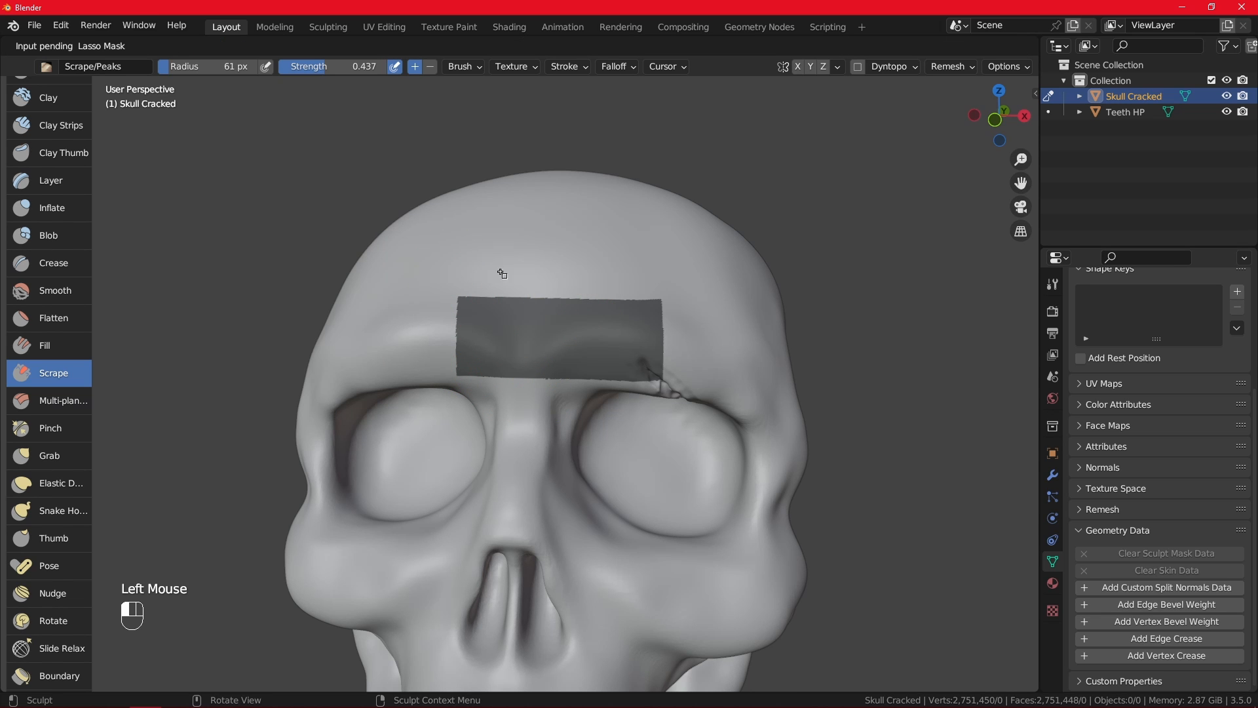
drag(593, 417, 567, 411)
mouse_move(647, 539)
mouse_down()
mouse_move(738, 523)
mouse_move(761, 463)
mouse_move(749, 410)
mouse_move(714, 374)
mouse_up()
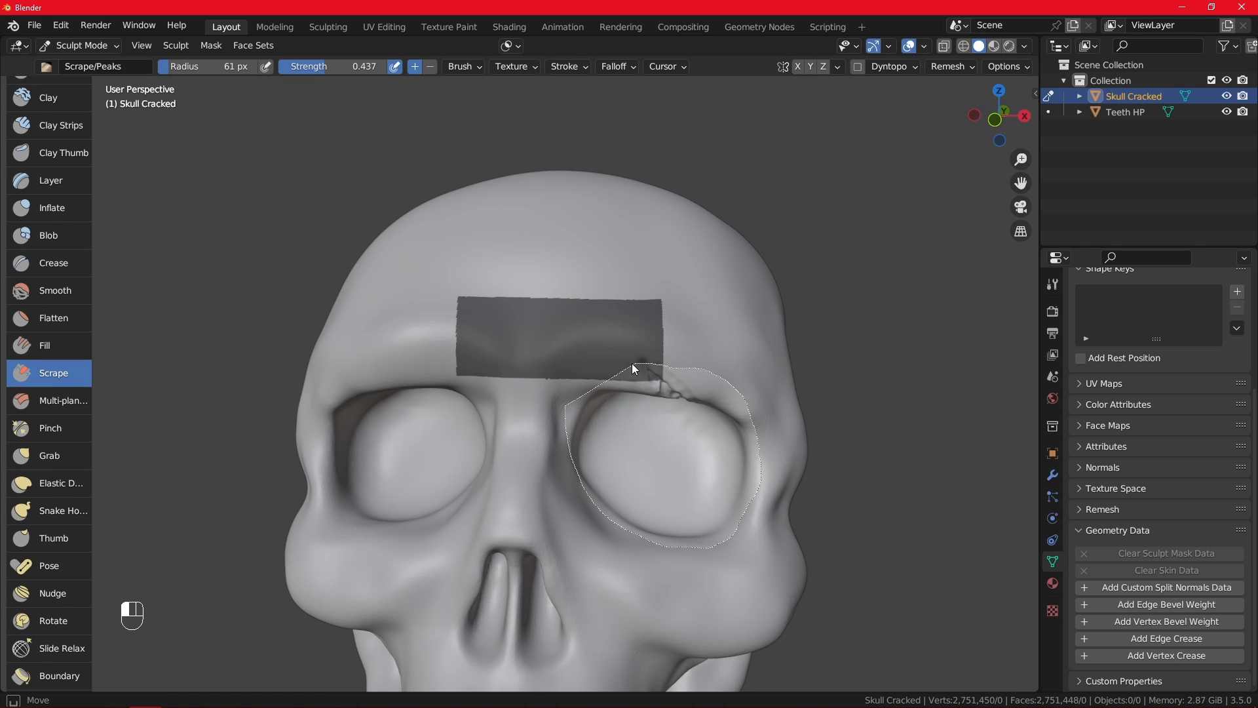
drag(560, 406, 562, 401)
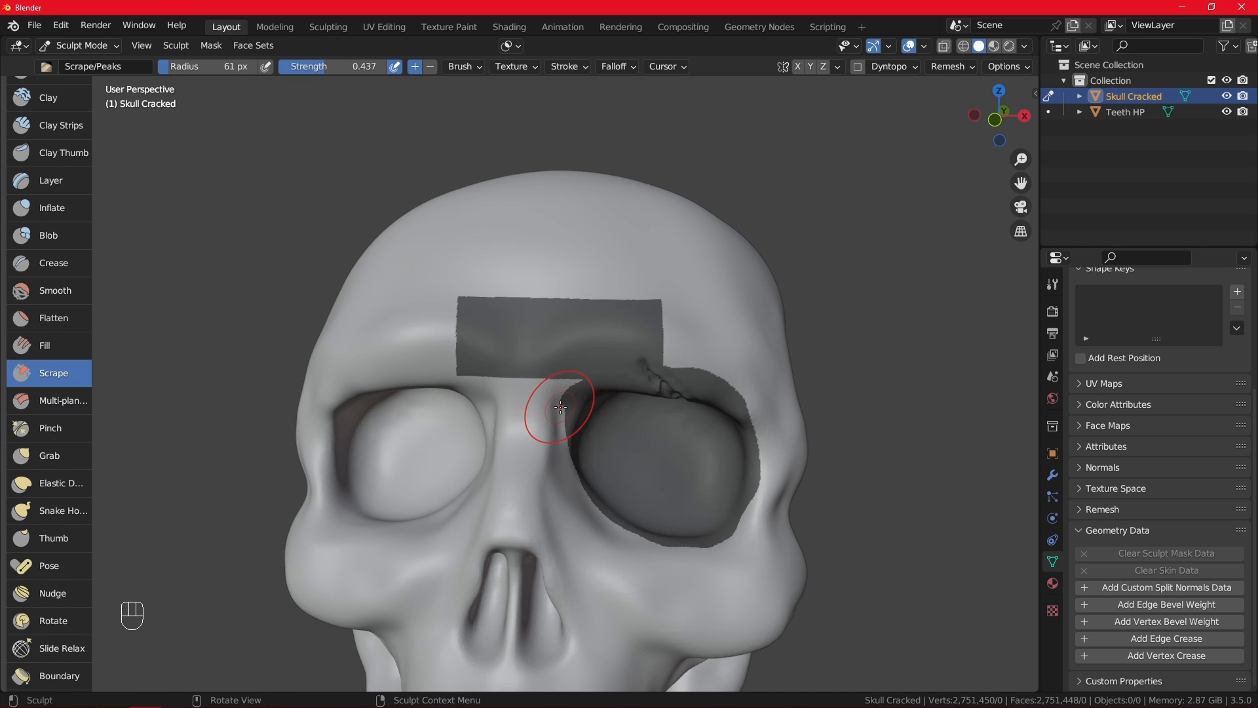
- Try a stroke across the nose, and undo it together with the eye-socket lasso mask and the forehead box mask
scroll(551, 396, down, 2)
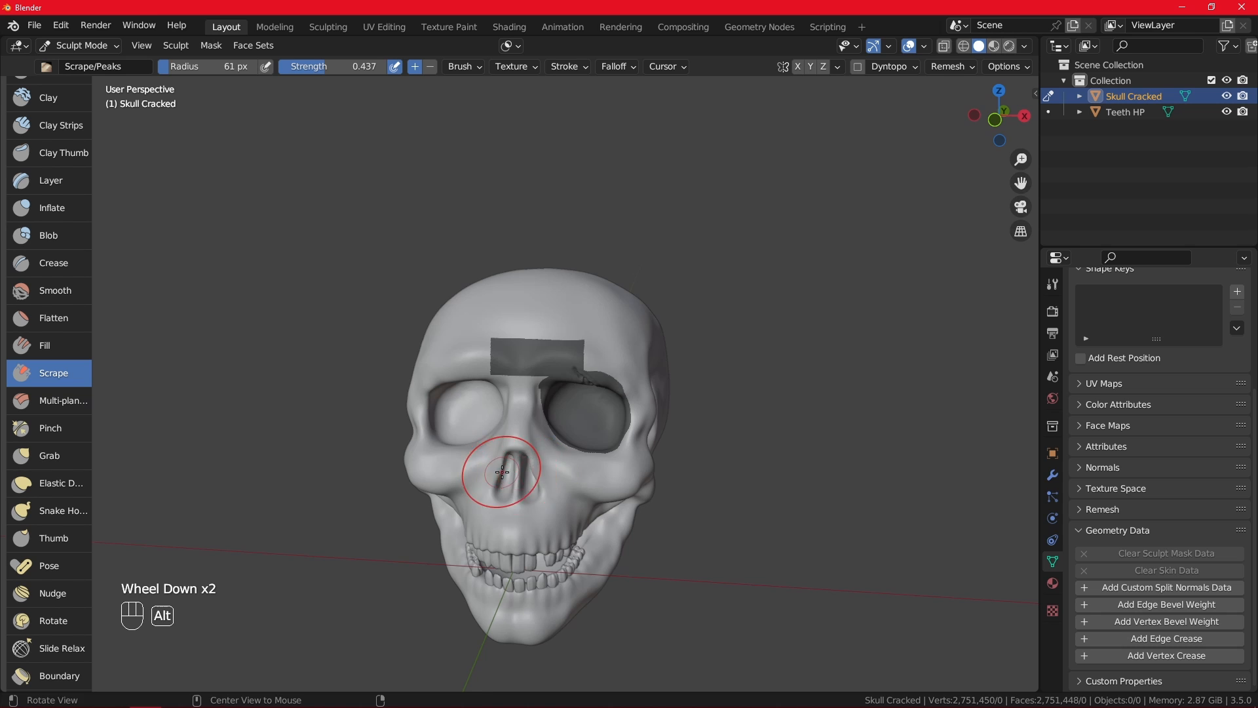
alt+middle_drag(505, 471, 540, 373)
scroll(534, 390, up, 3)
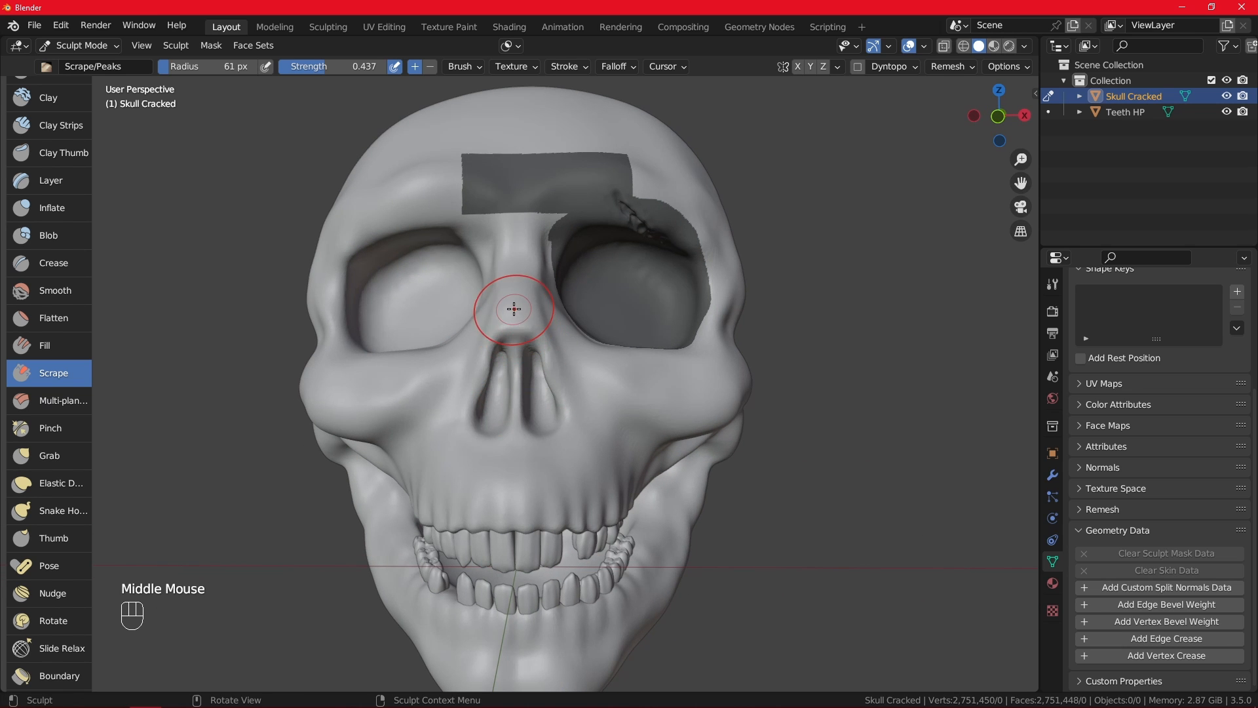
mouse_move(493, 327)
mouse_down()
mouse_move(522, 466)
mouse_move(584, 434)
mouse_up()
key(ctrl+z)
key(ctrl+z)
key(ctrl+z)
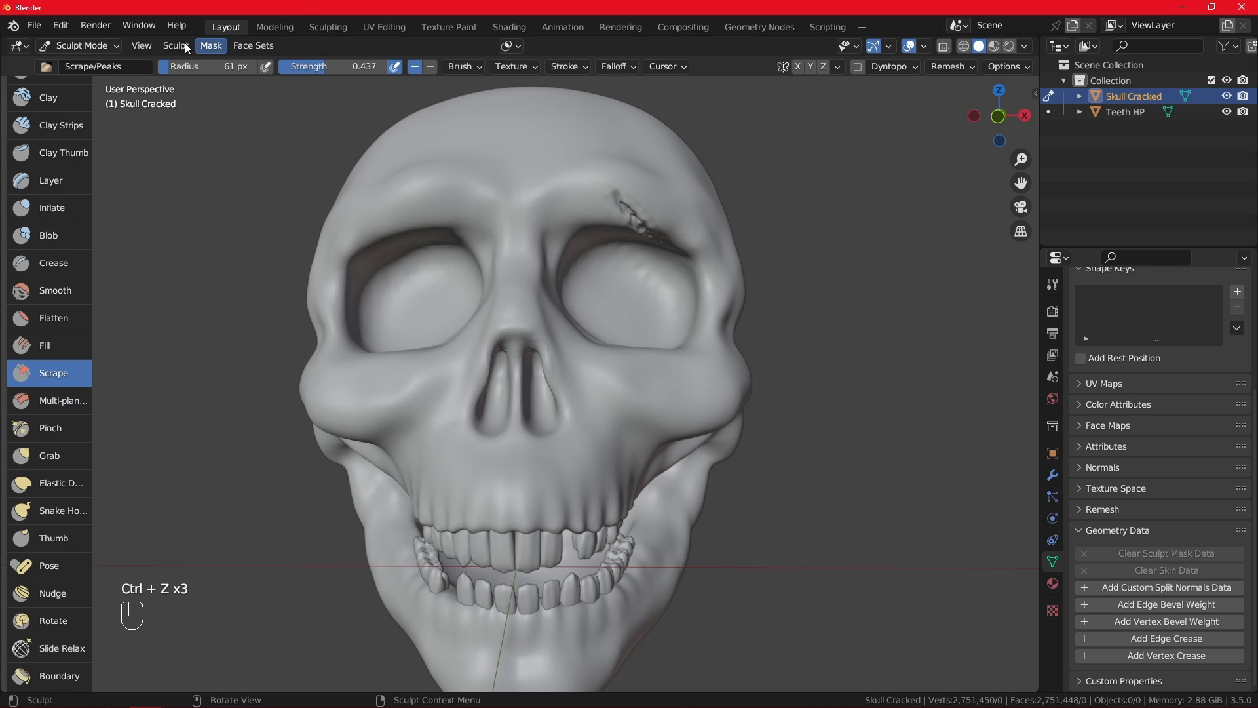
- Set the Scrape strength to 0.508, and paint a soft mask around the eye socket under the cracked brow with the Mask brush
click(207, 46)
drag(345, 63, 352, 64)
middle_drag(602, 291, 578, 313)
shift+middle_drag(578, 314, 498, 410)
scroll(498, 410, up, 2)
drag(536, 313, 543, 309)
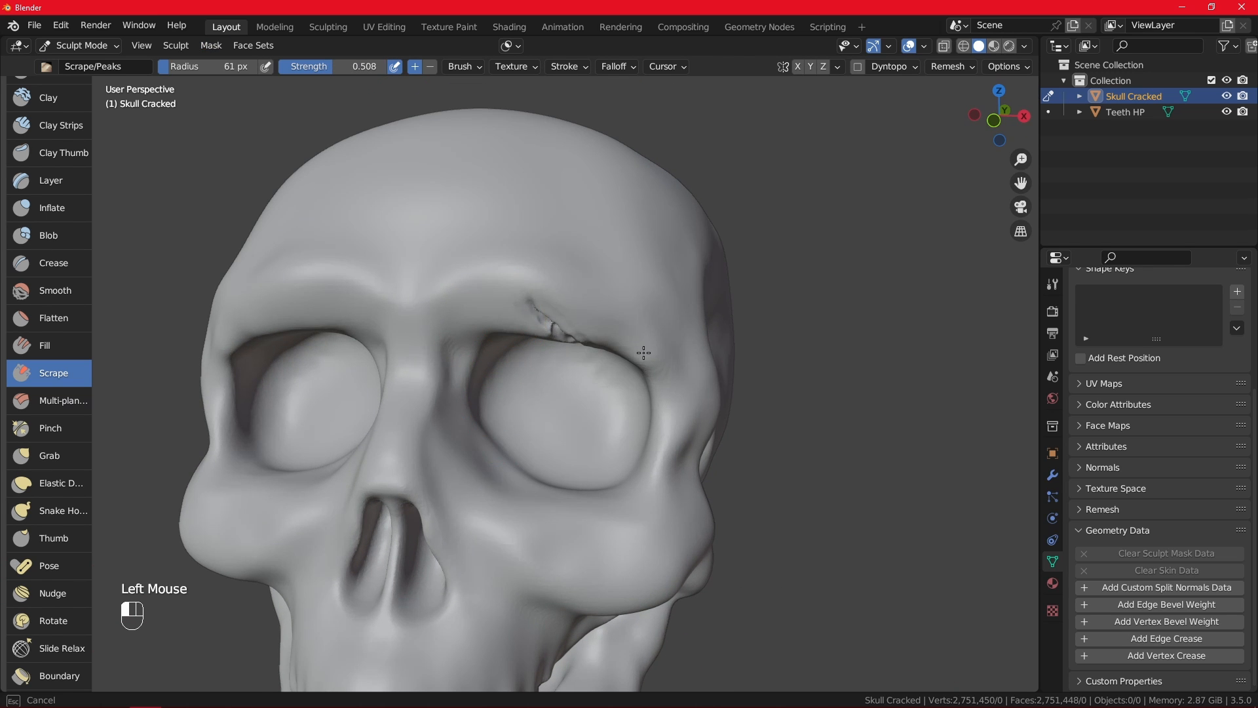
mouse_move(644, 353)
mouse_down()
mouse_move(534, 319)
mouse_move(562, 324)
mouse_move(607, 478)
mouse_move(459, 367)
mouse_move(577, 518)
mouse_move(527, 305)
mouse_up()
key(m)
middle_drag(419, 266, 214, 56)
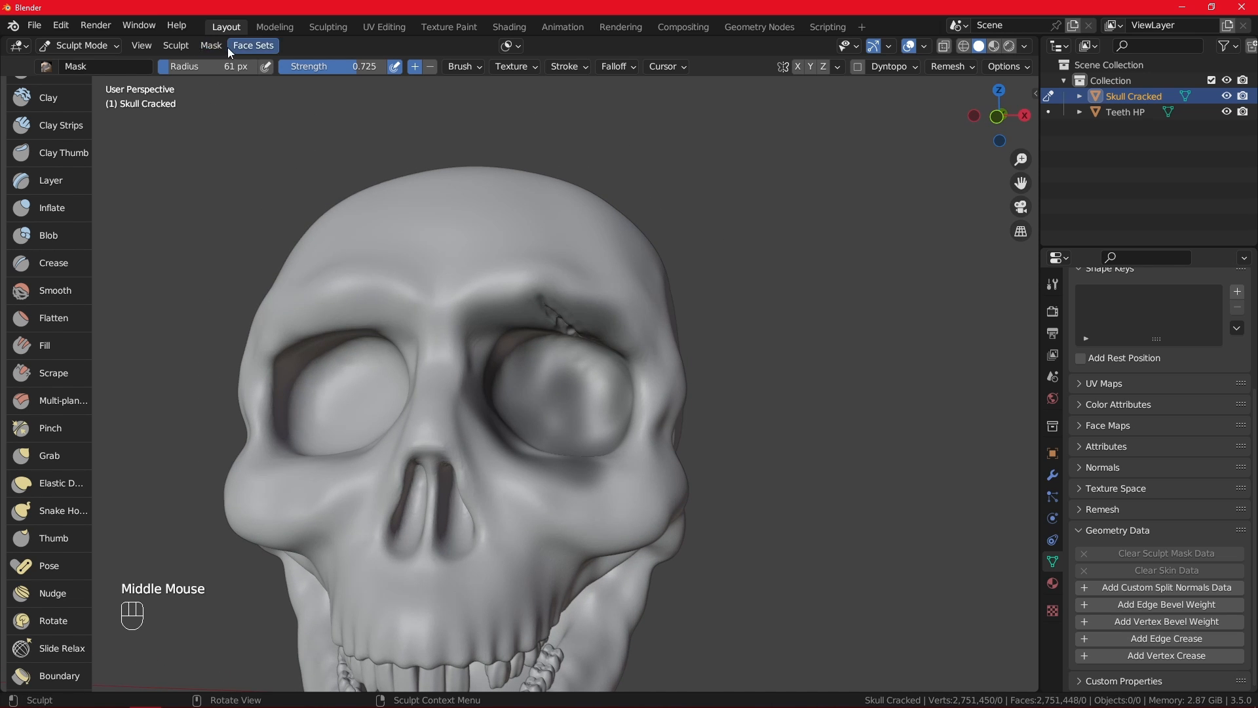
- Apply Smooth Mask to the painted eye-socket mask and expand the filter's settings
click(218, 45)
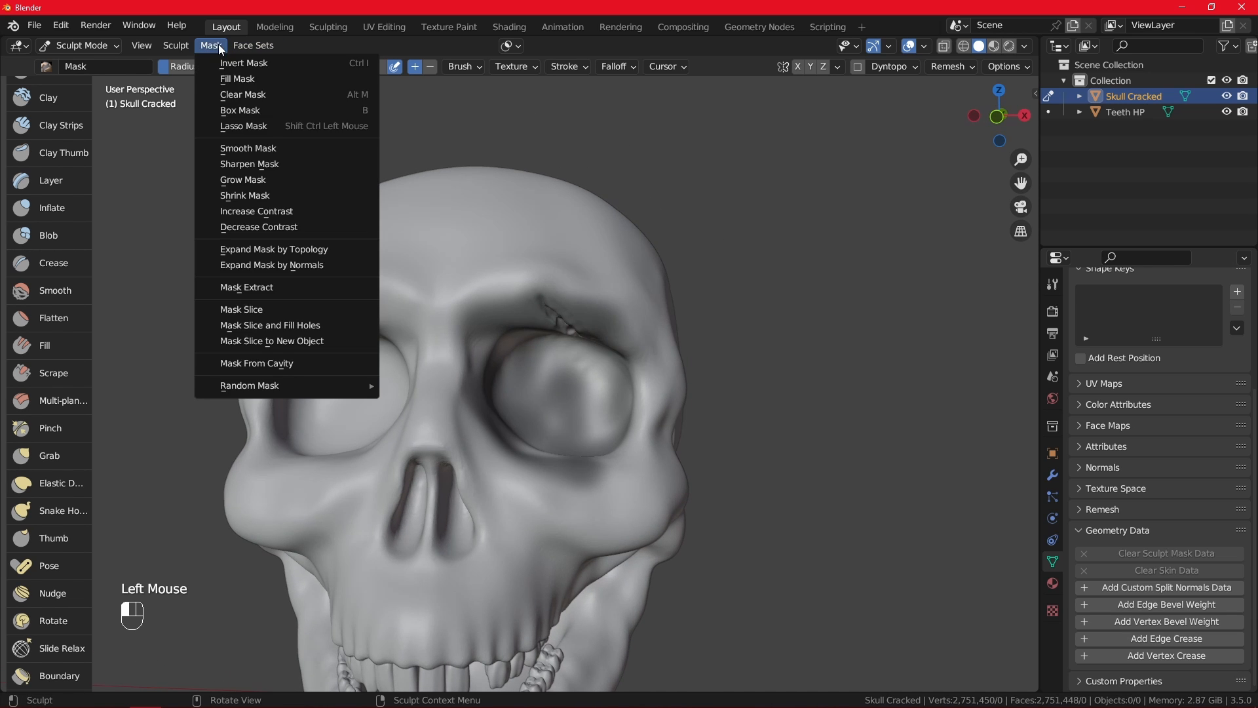
click(305, 157)
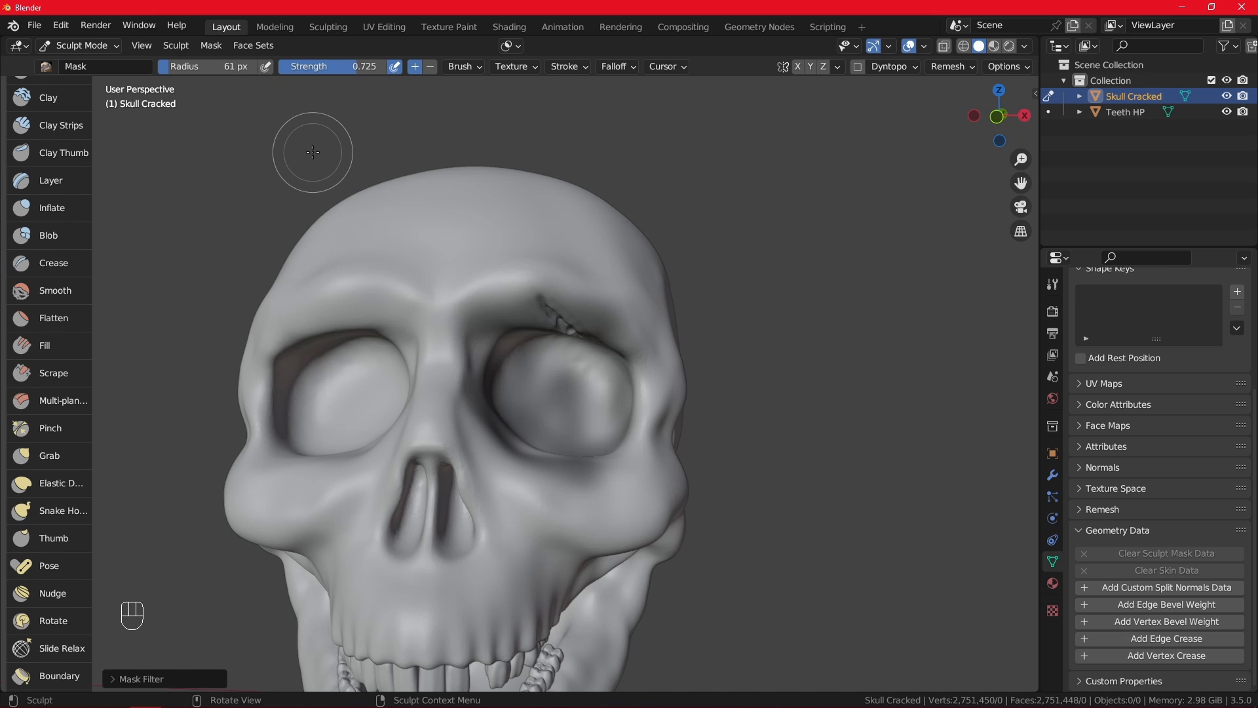
click(139, 677)
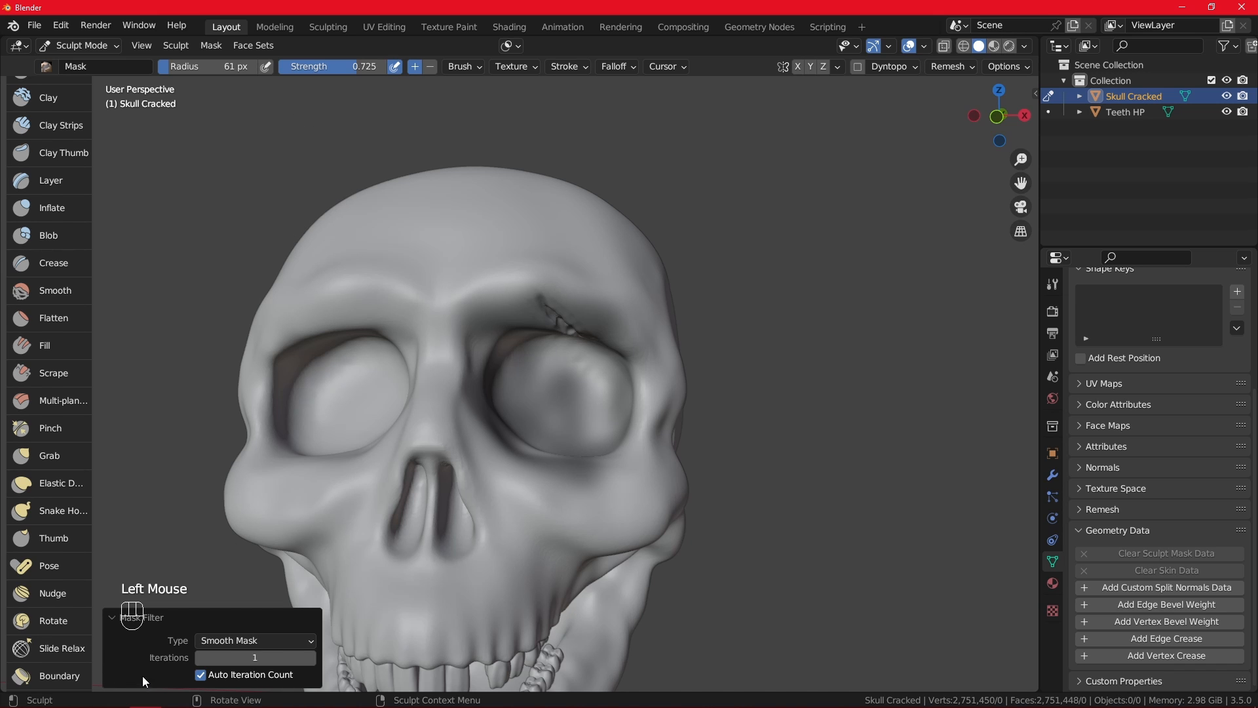
- Compare the smoothed mask with Auto Iteration Count off and on, leaving the option enabled
click(201, 677)
click(201, 676)
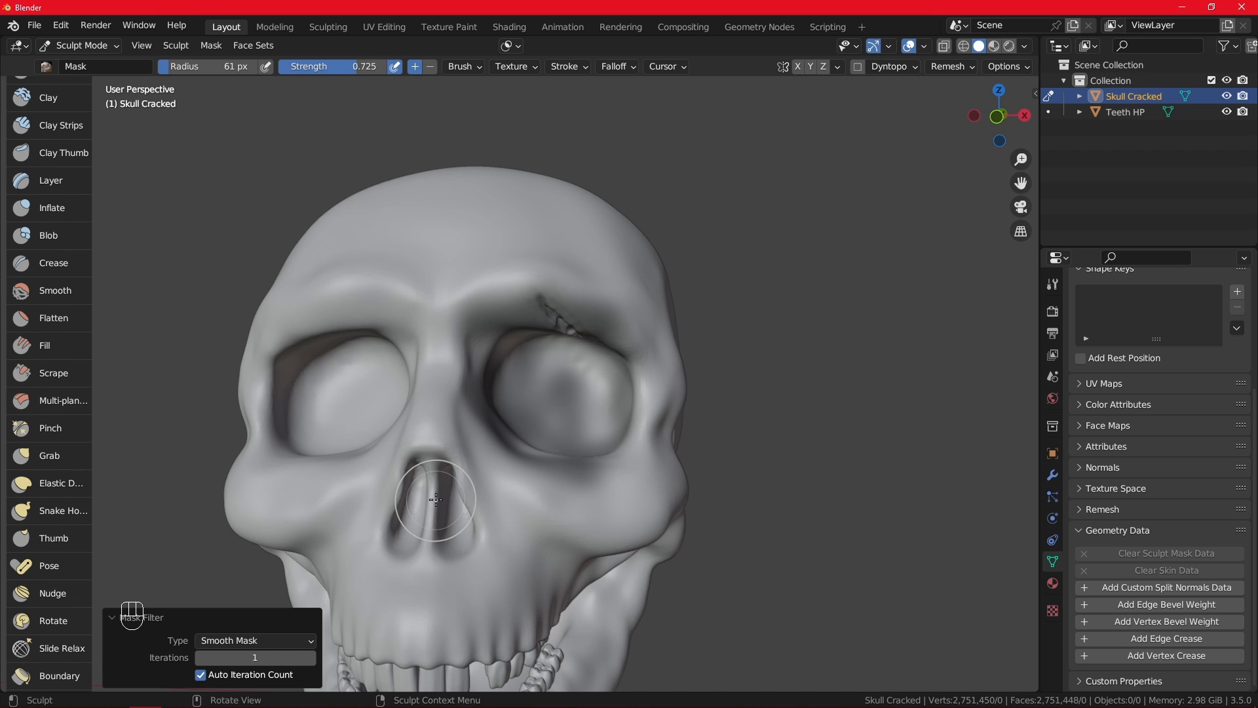
click(200, 674)
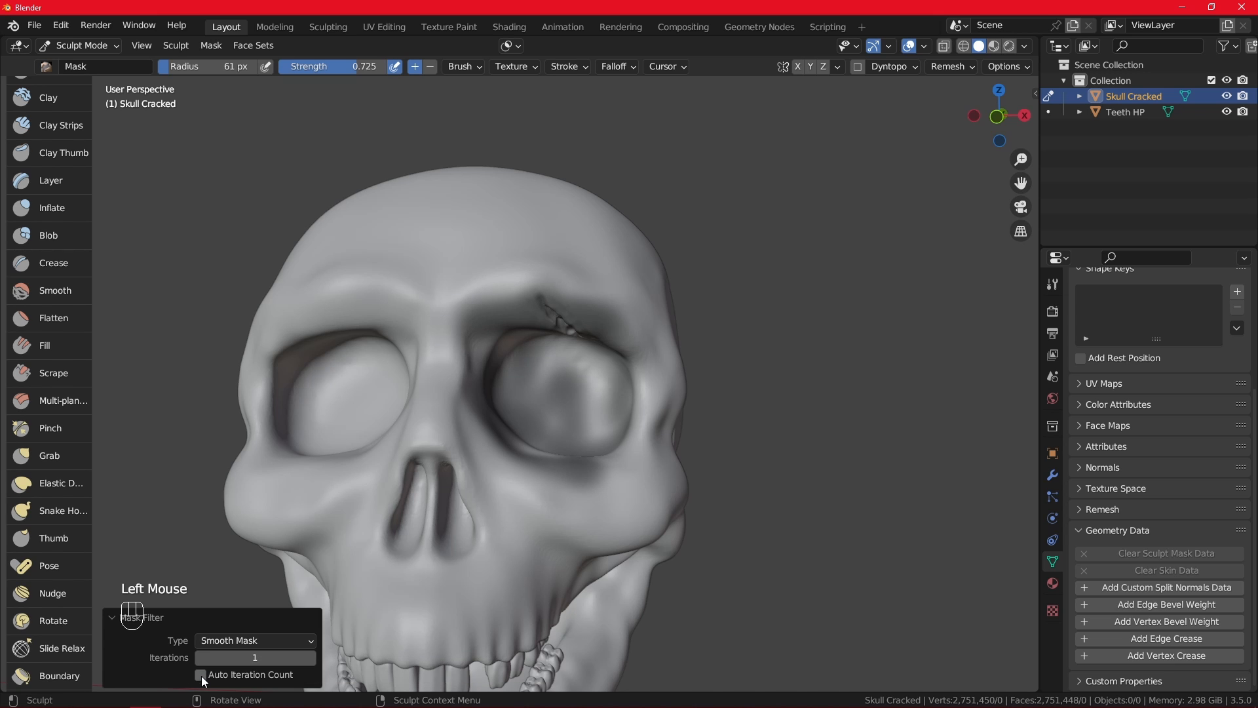
click(201, 675)
click(202, 674)
click(233, 670)
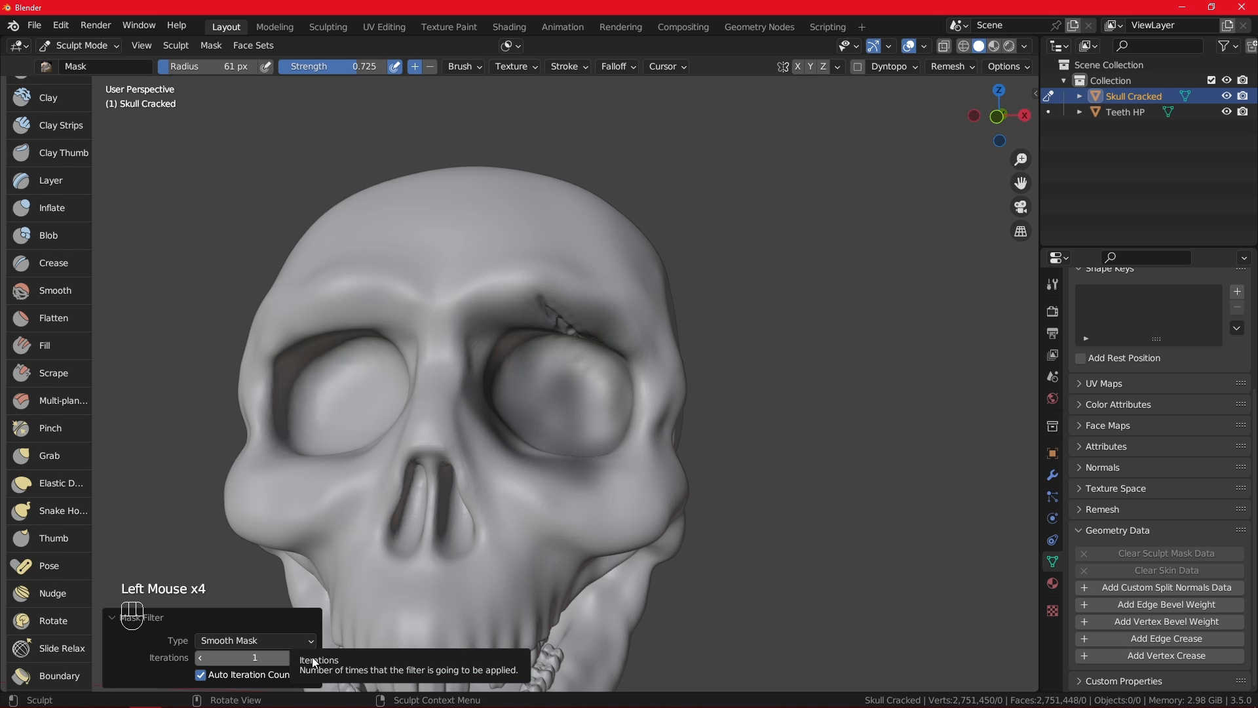
- Disable Auto Iteration Count for Smooth Mask, try lower and higher iteration values, and set Iterations to 5
click(313, 656)
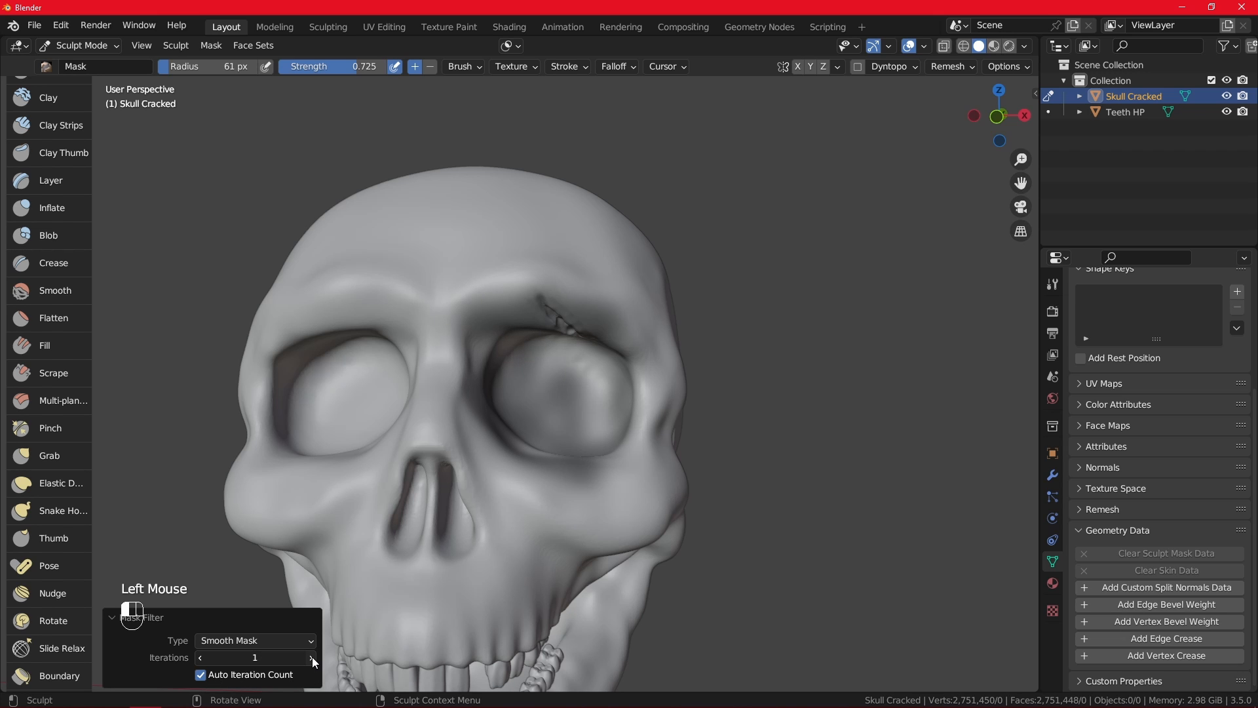
click(311, 657)
click(200, 675)
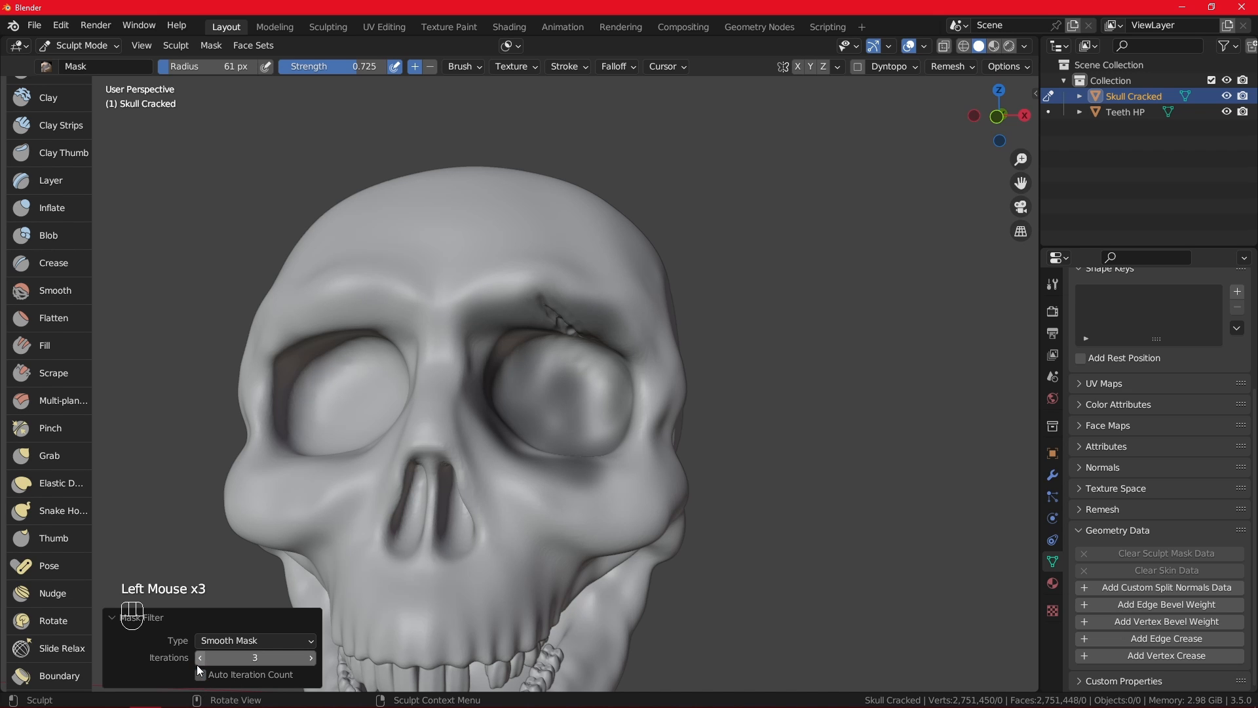
click(199, 657)
click(199, 658)
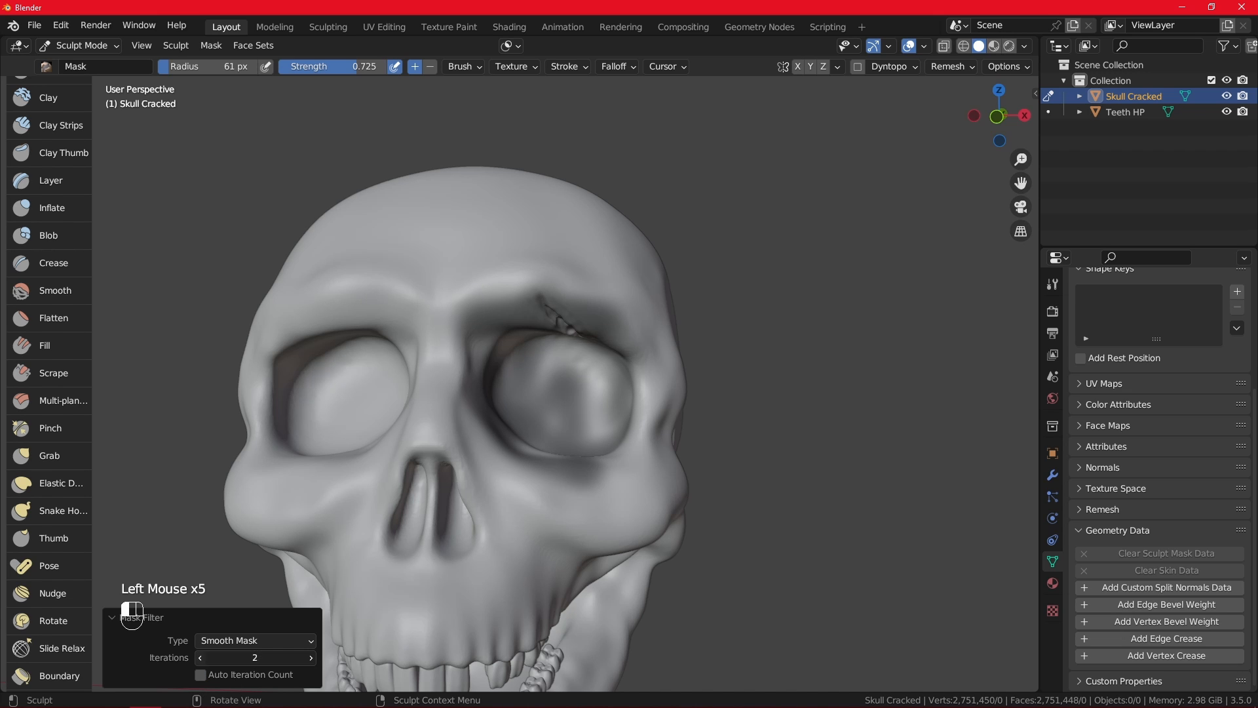
click(312, 656)
click(312, 657)
click(312, 657)
click(312, 656)
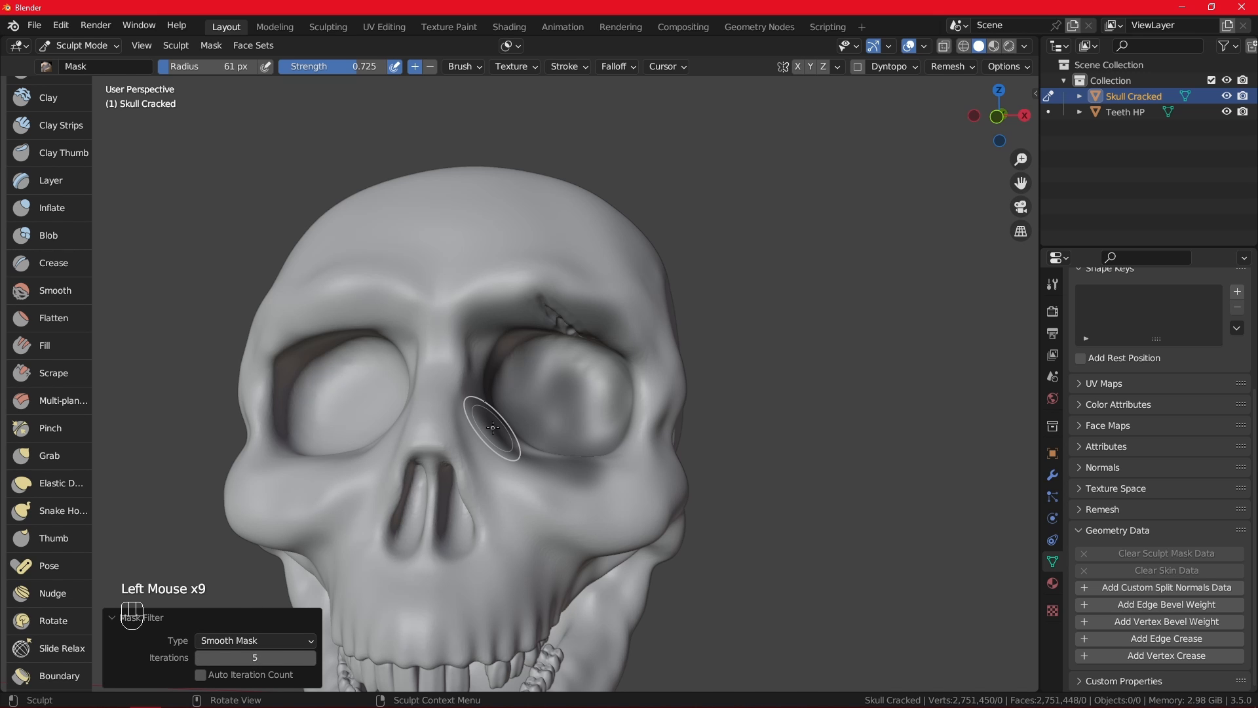
- Apply Sharpen Mask to the eye-socket mask and compare Auto Iteration Count on and off, leaving it enabled
click(448, 269)
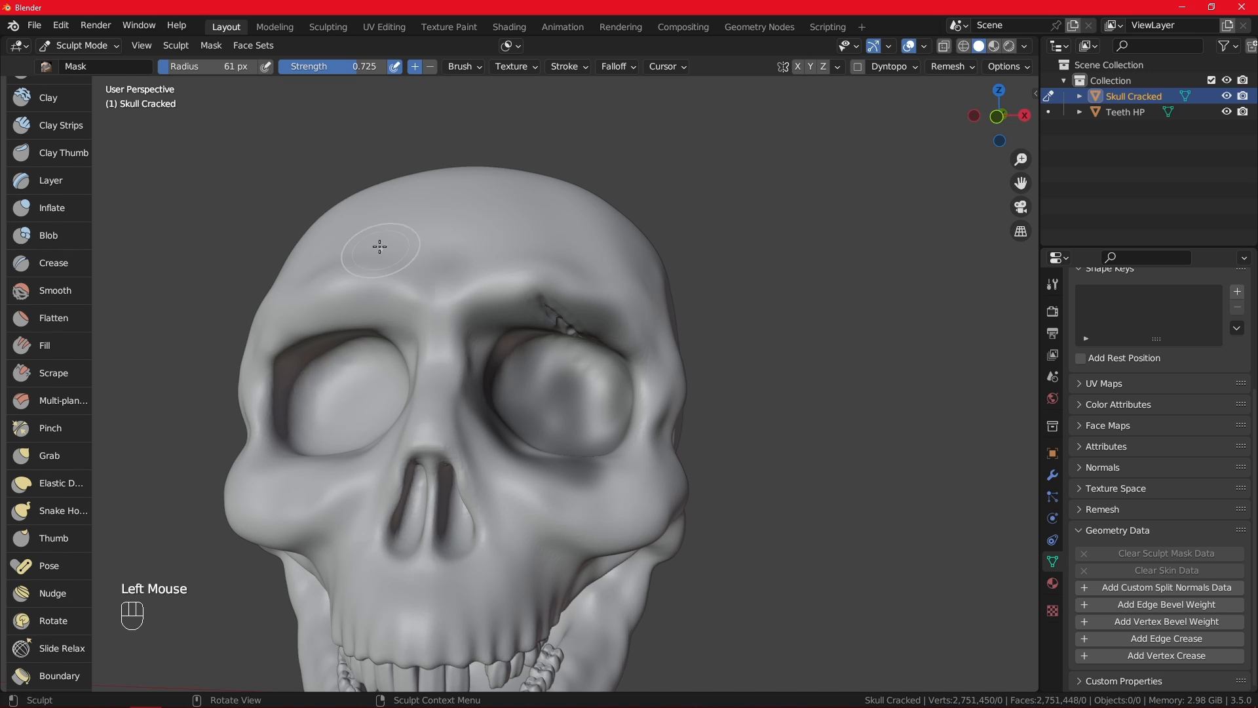
click(211, 45)
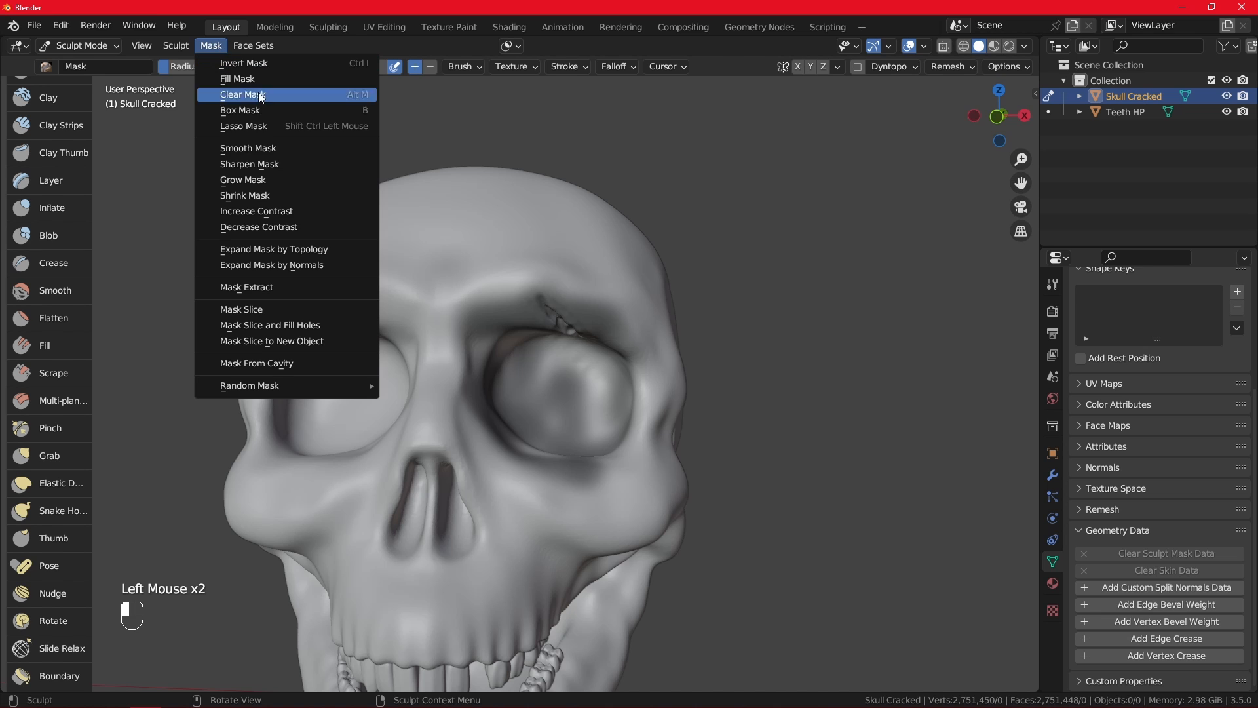
click(293, 170)
scroll(542, 308, up, 3)
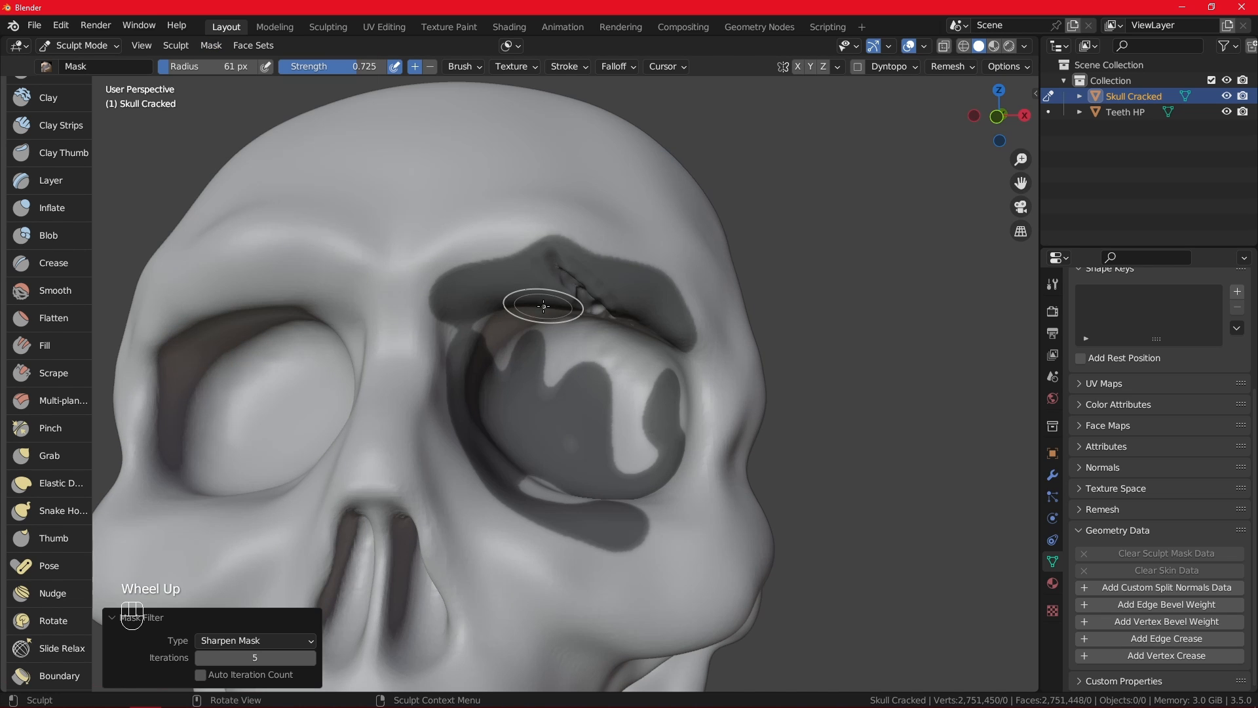
click(200, 675)
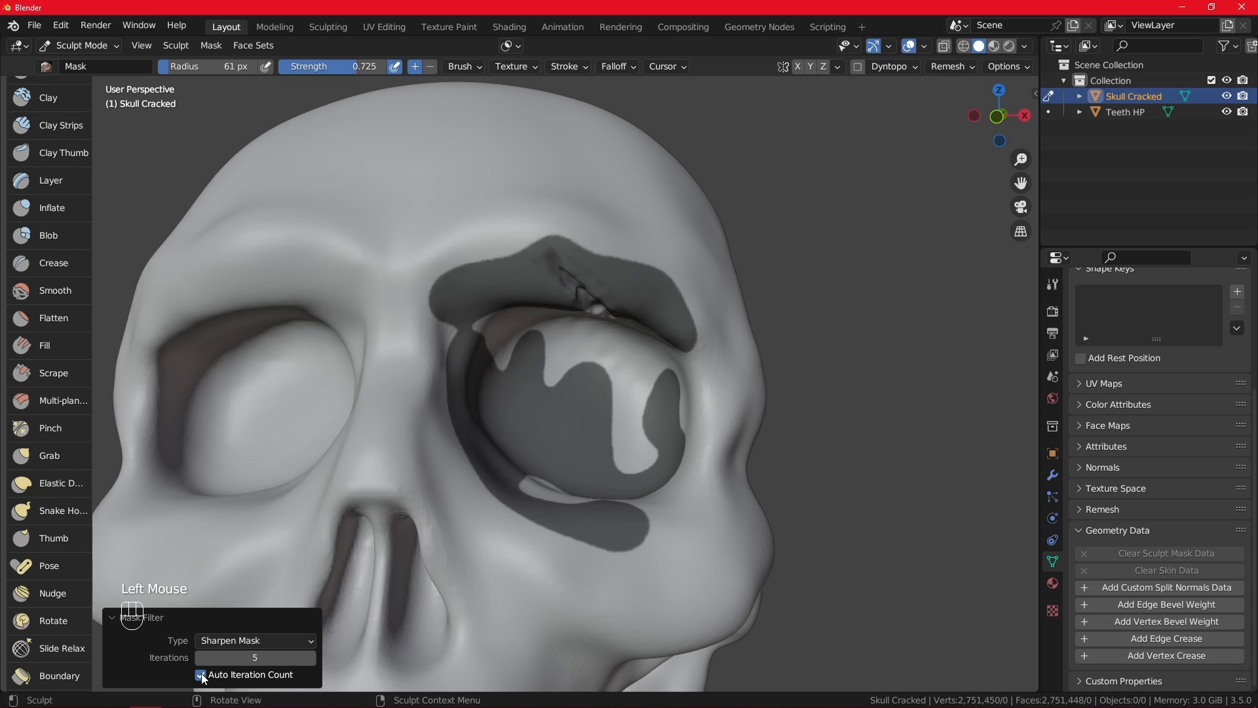
click(201, 675)
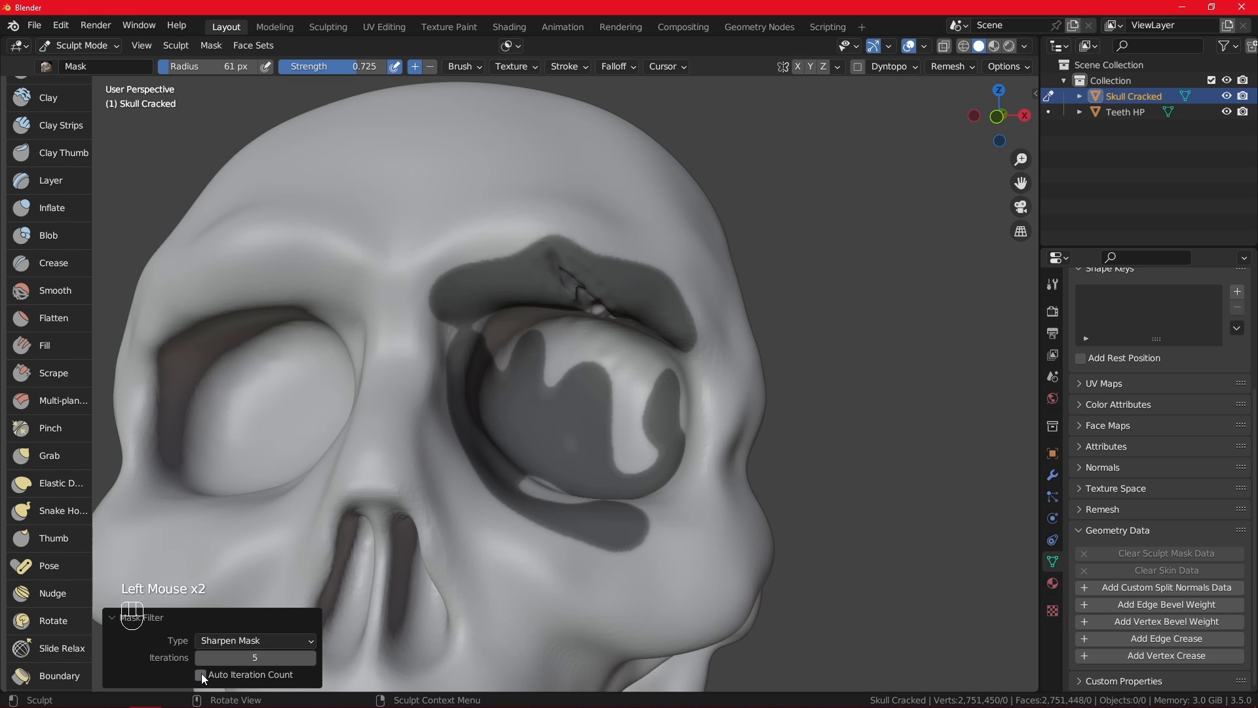
click(201, 675)
- Apply Grow Mask to the eye-socket mask, compare Auto Iteration Count off and on, and set Iterations to 3 with the option enabled
click(211, 45)
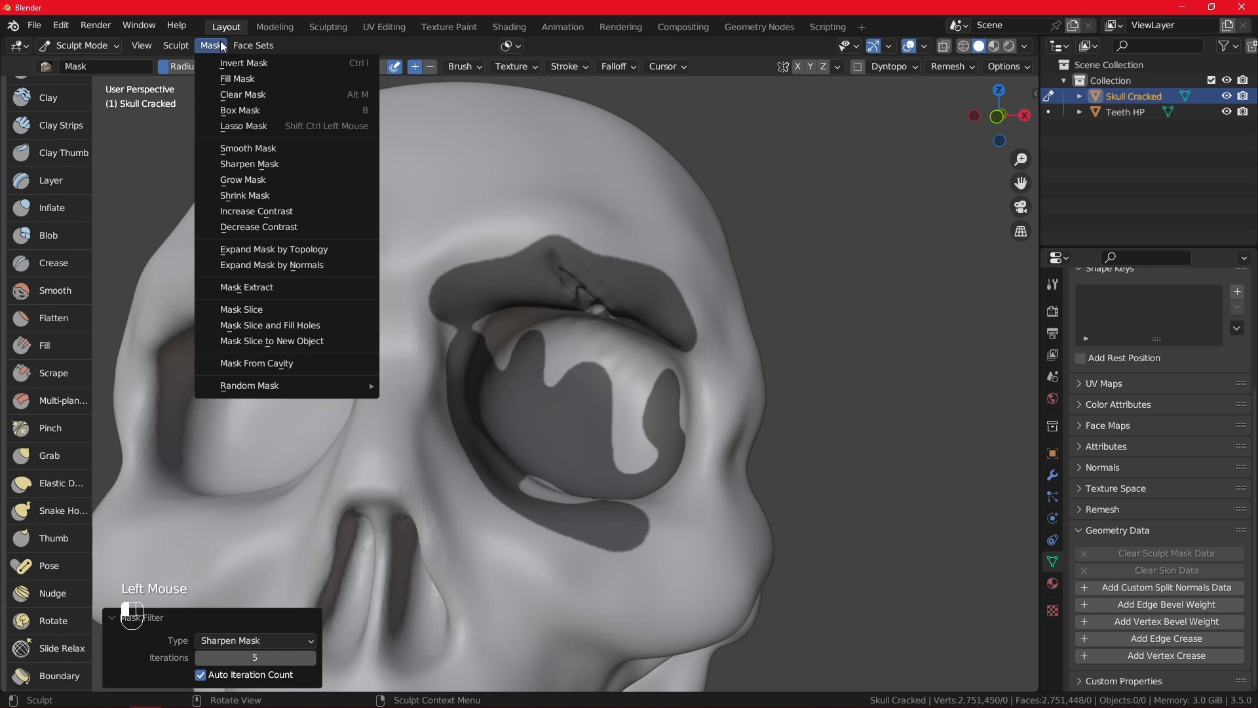
click(290, 174)
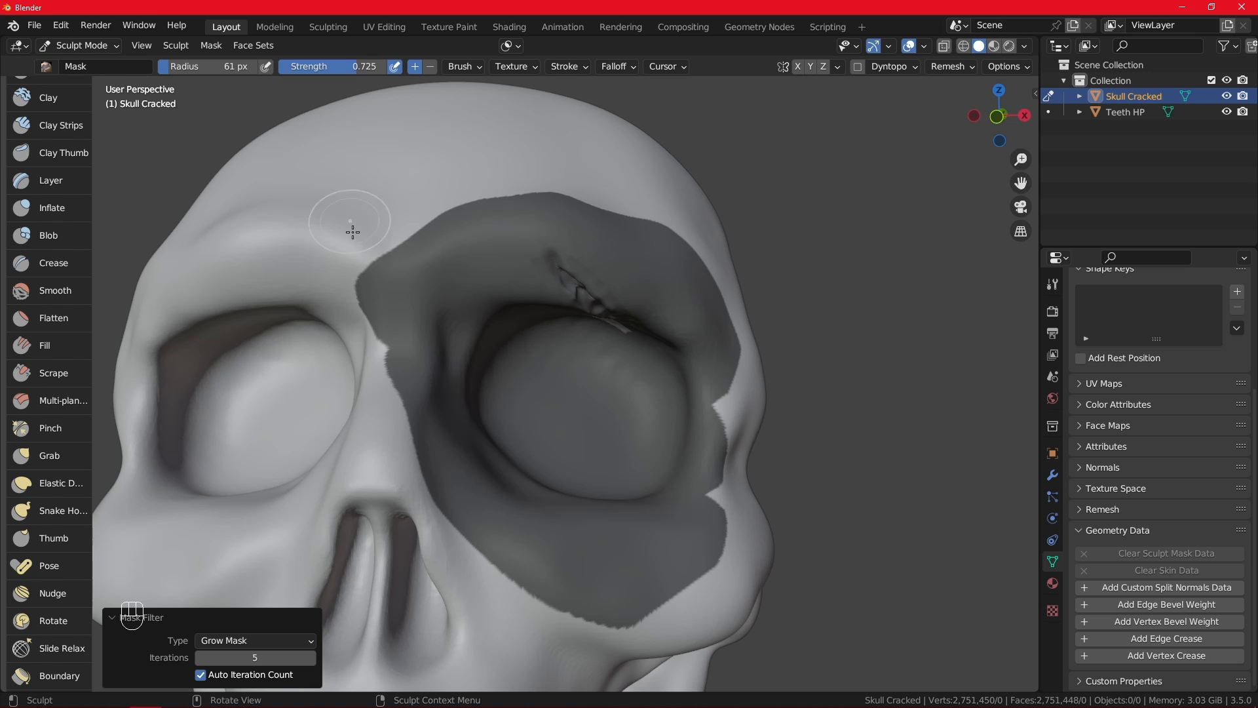
click(201, 675)
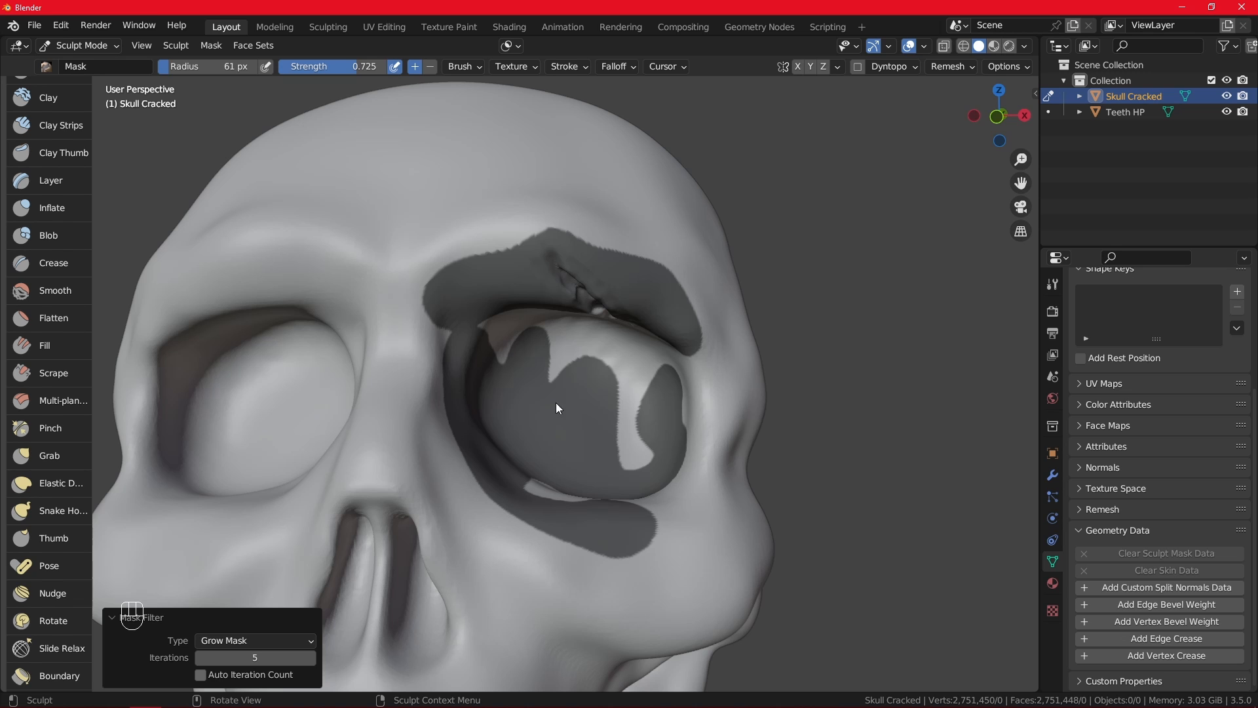
click(201, 675)
scroll(528, 290, down, 2)
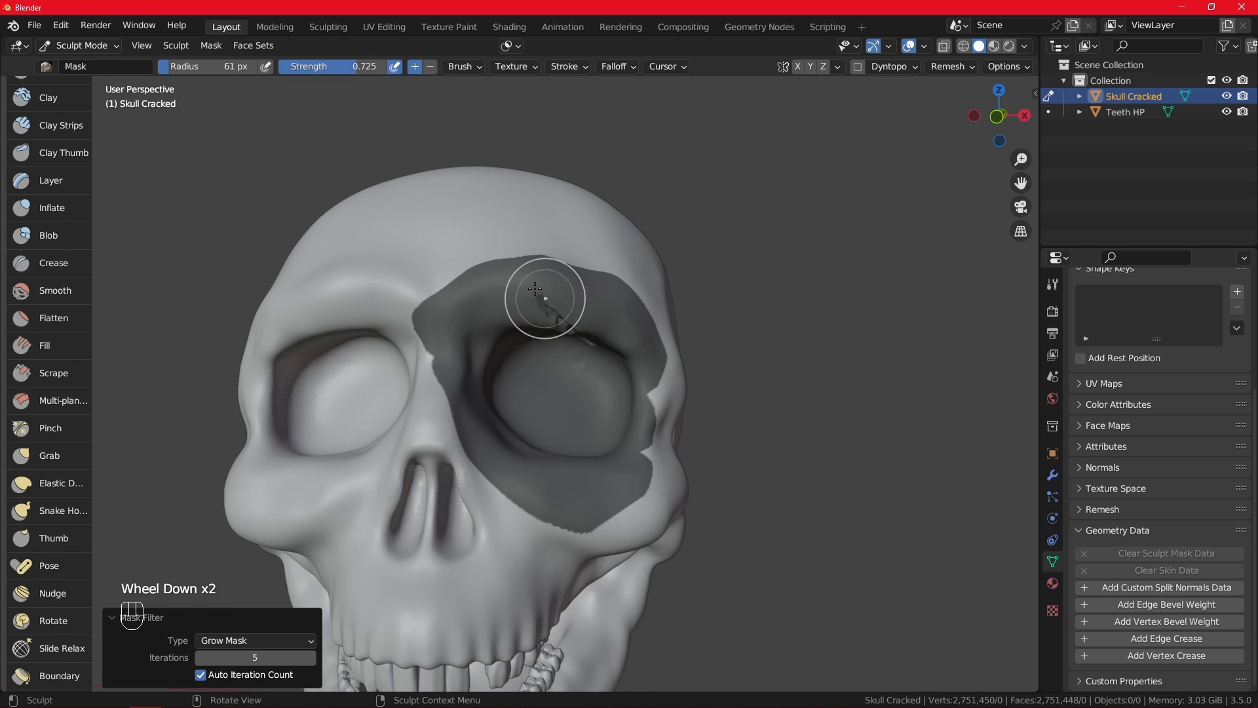
click(254, 658)
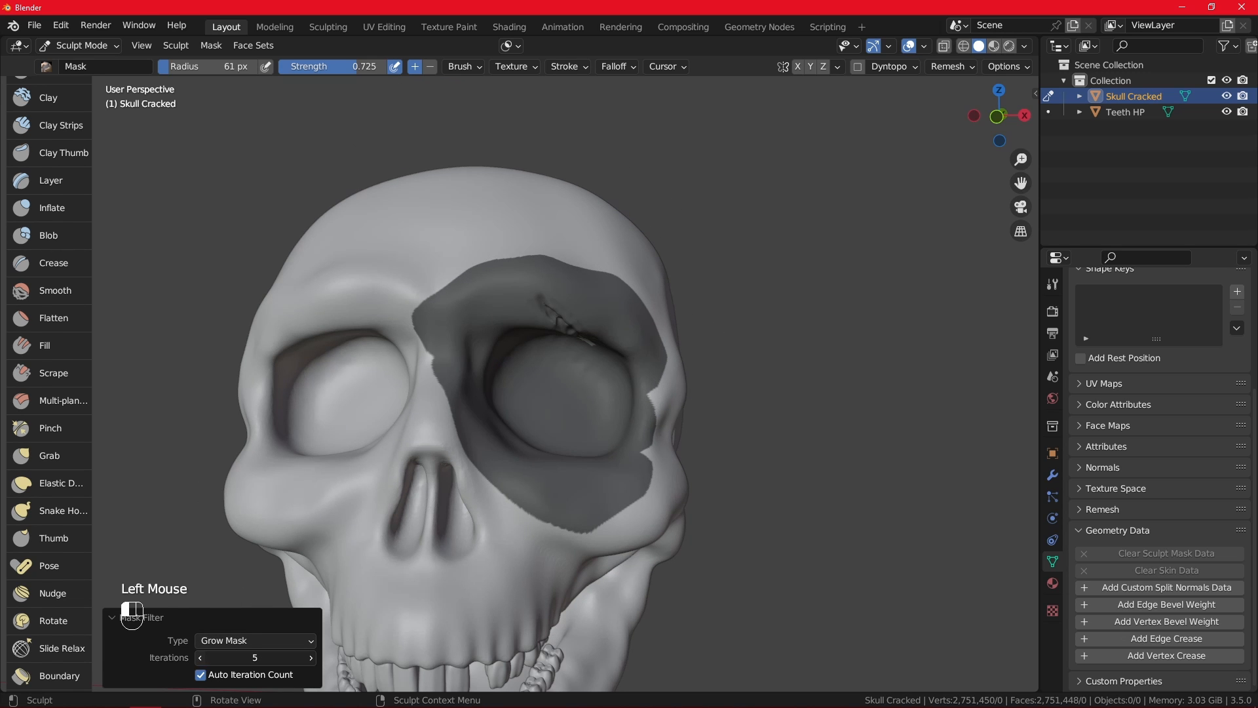
click(199, 658)
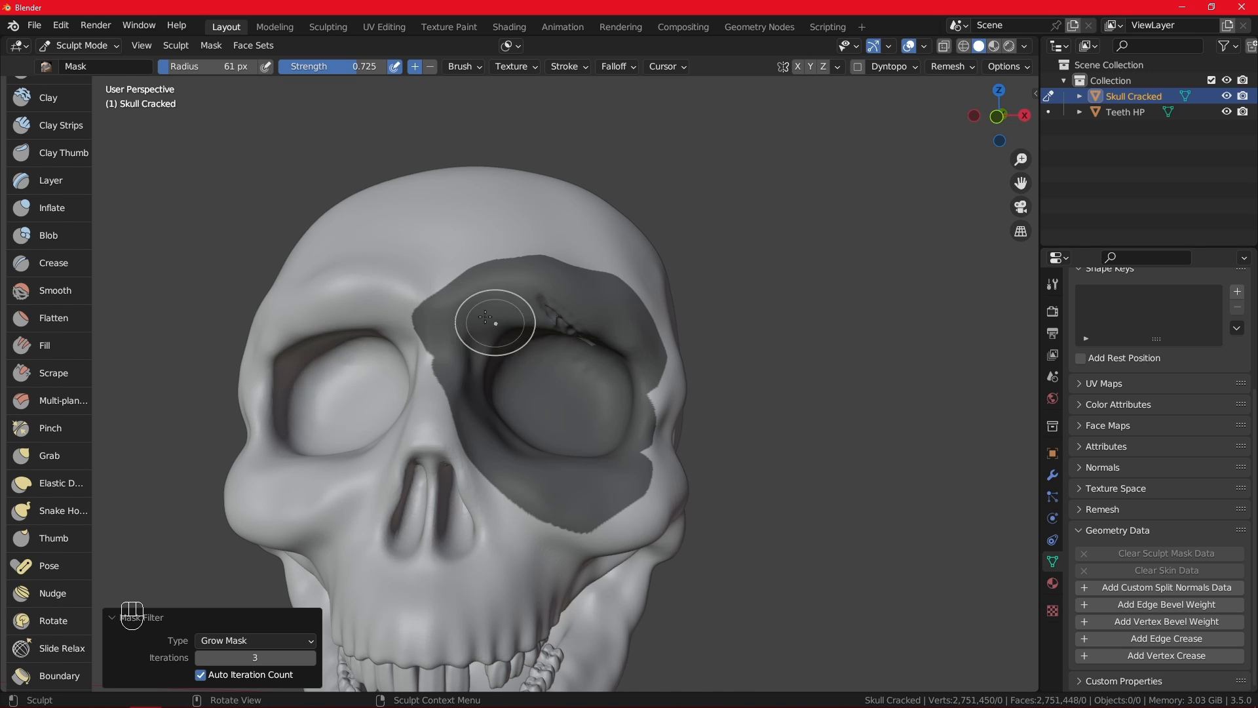
- Apply Shrink Mask to the grown eye-socket mask and set Iterations to 2 with Auto Iteration Count enabled
click(208, 47)
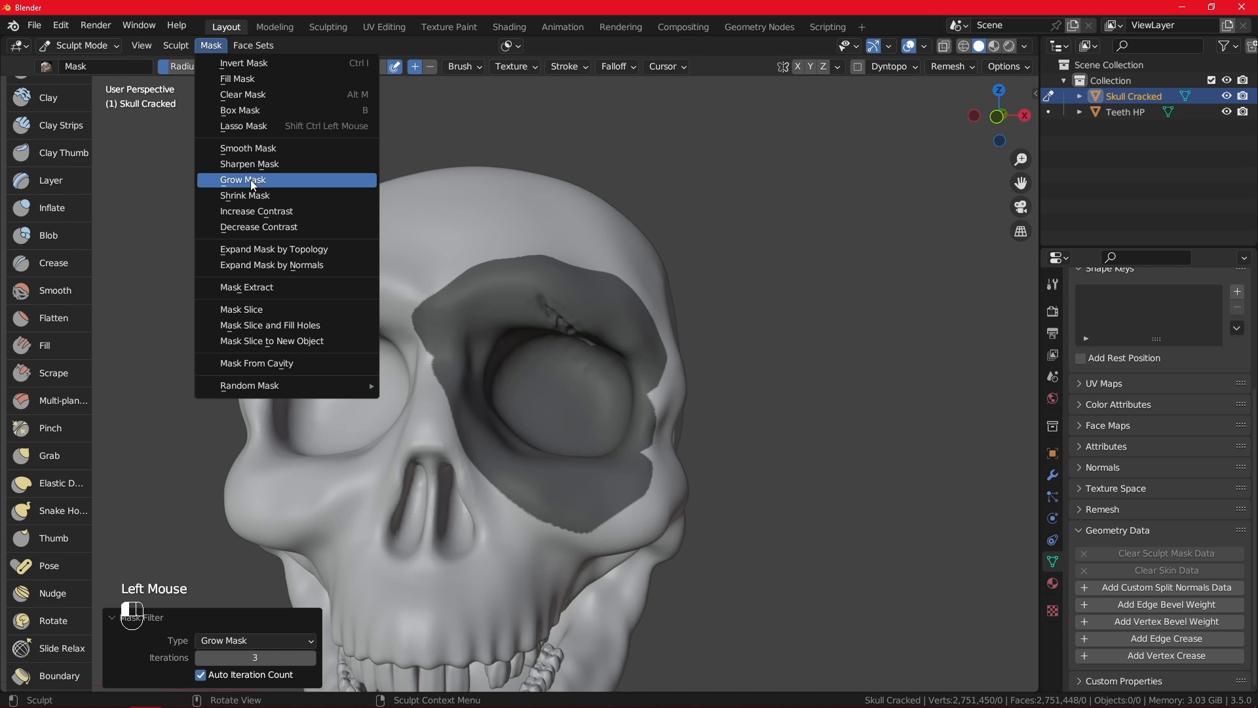
click(265, 195)
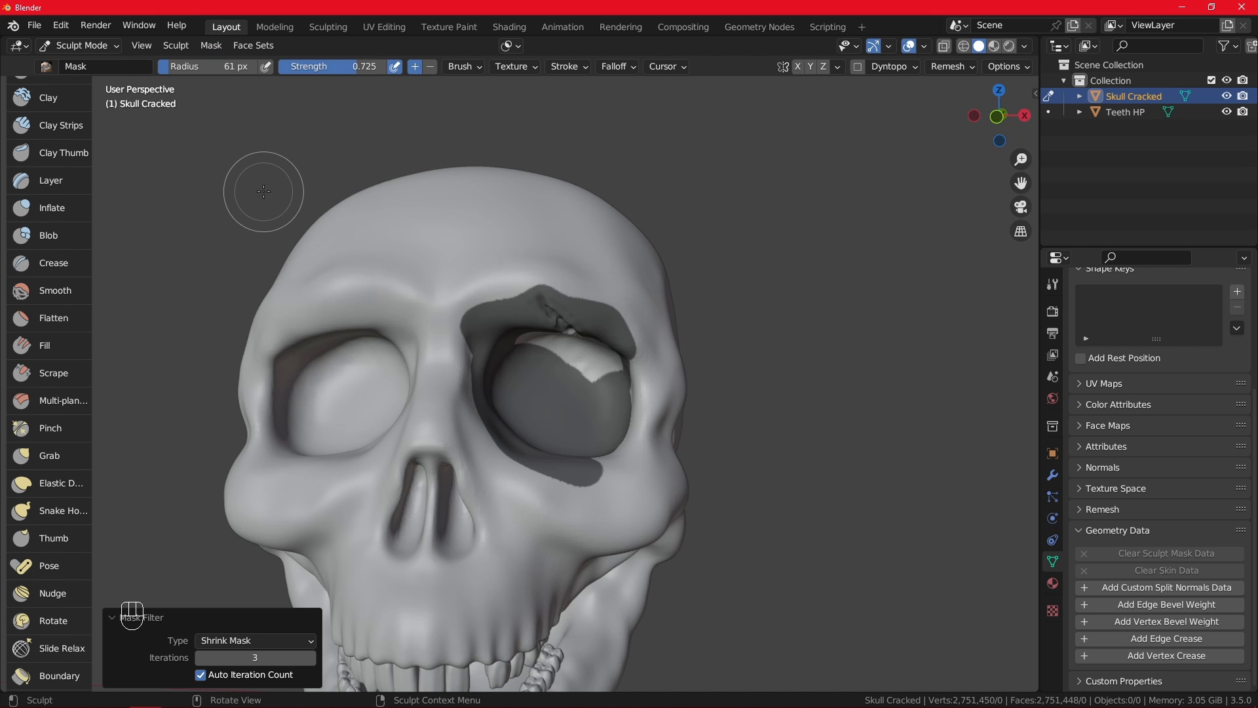
click(200, 662)
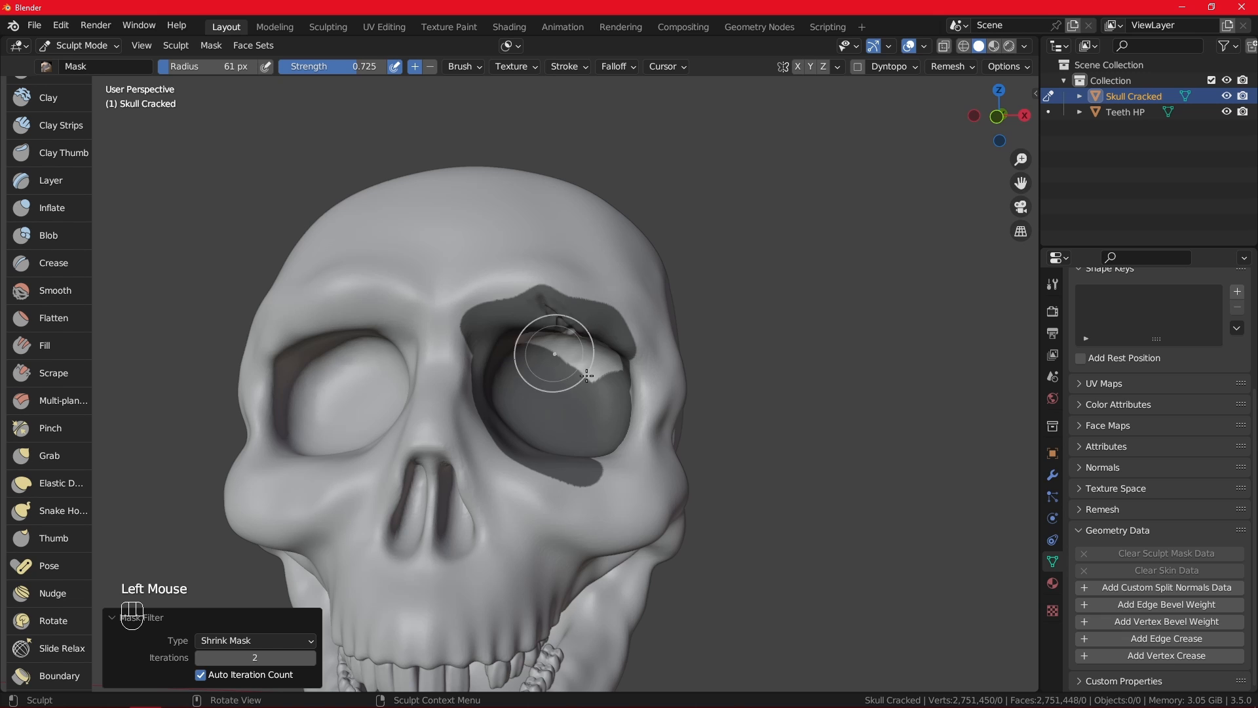
- Apply Decrease Contrast to the eye-socket mask and inspect the masked area up close
click(211, 45)
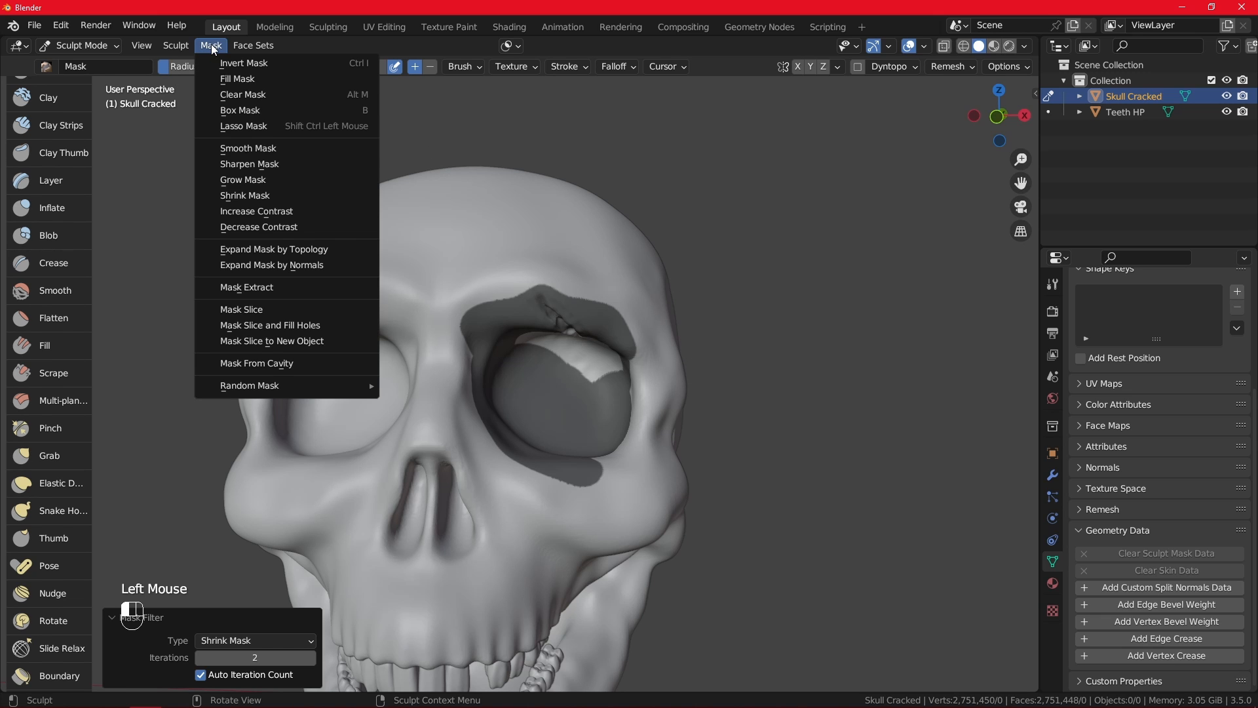
click(274, 222)
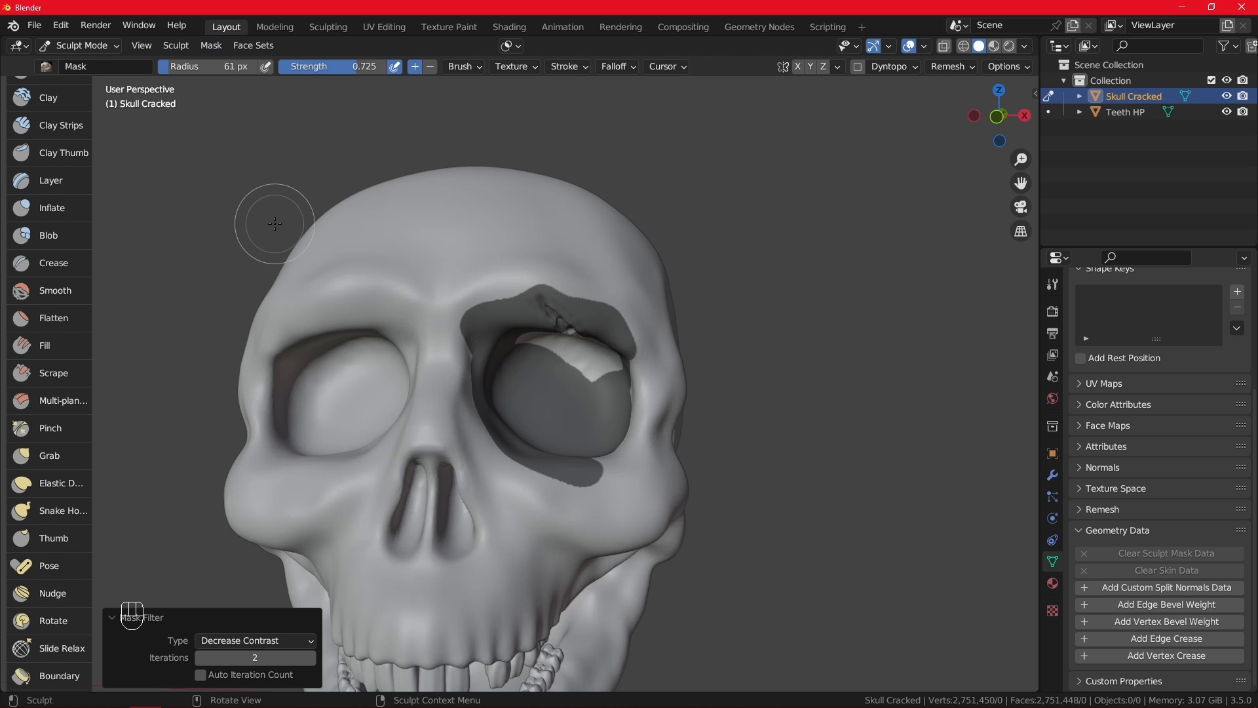
scroll(439, 314, up, 2)
scroll(525, 383, down, 2)
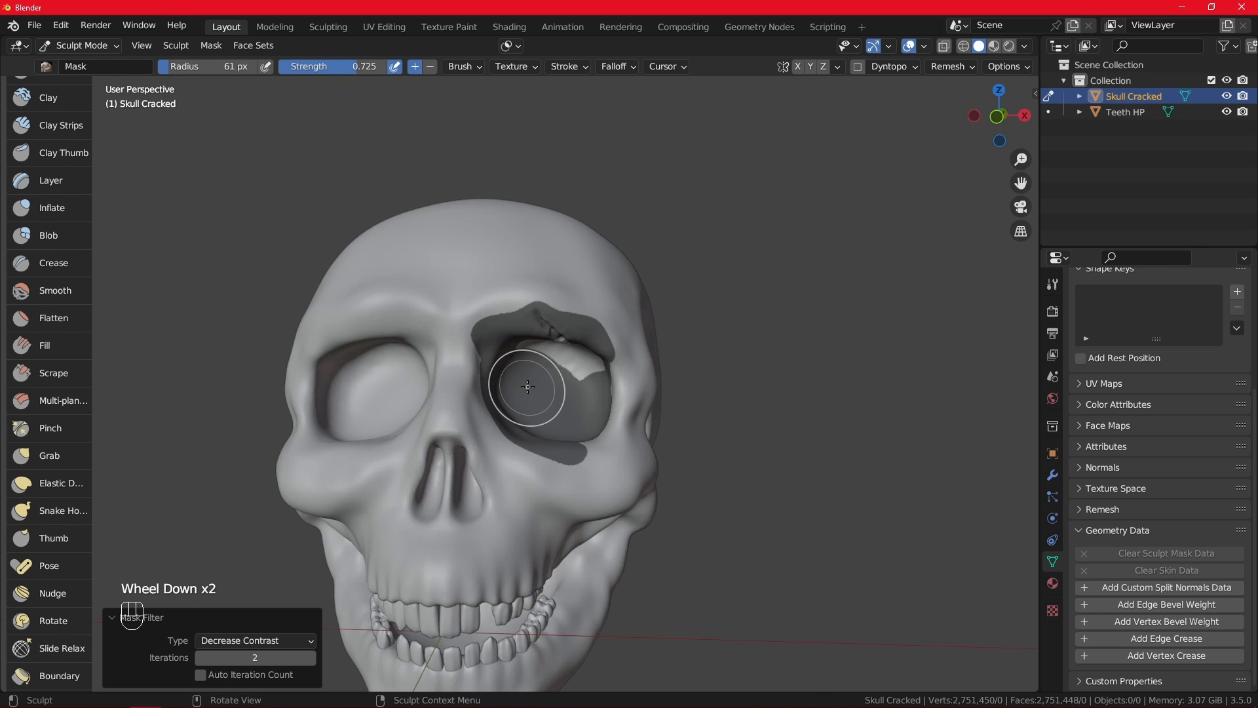
scroll(527, 387, up, 1)
middle_drag(483, 365, 410, 333)
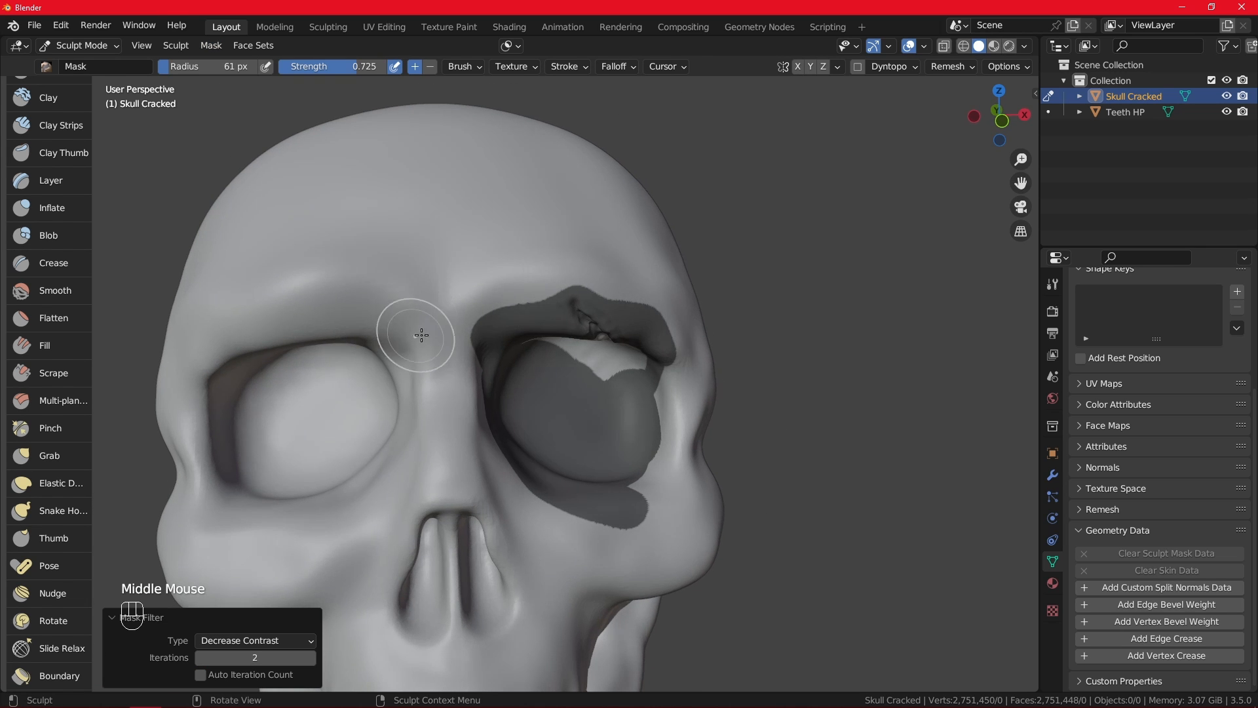
- Set the Mask brush strength to 0.479 and paint a soft mask on the forehead above the uncracked eye socket
drag(359, 66, 340, 67)
shift+middle_drag(365, 258, 553, 301)
mouse_move(553, 300)
mouse_down()
mouse_move(478, 295)
mouse_move(612, 239)
mouse_move(487, 219)
mouse_move(453, 250)
mouse_up()
middle_drag(441, 253, 541, 323)
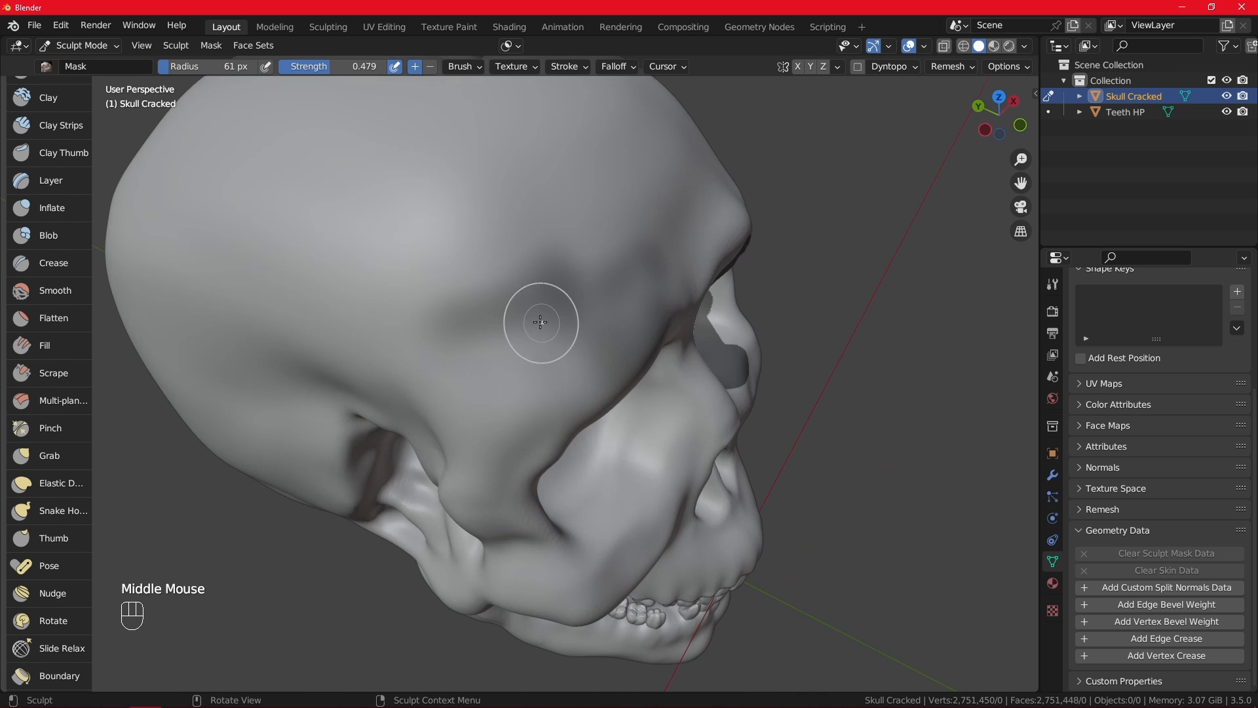
- Apply Increase Contrast to the soft forehead mask and raise Iterations to 8
click(211, 45)
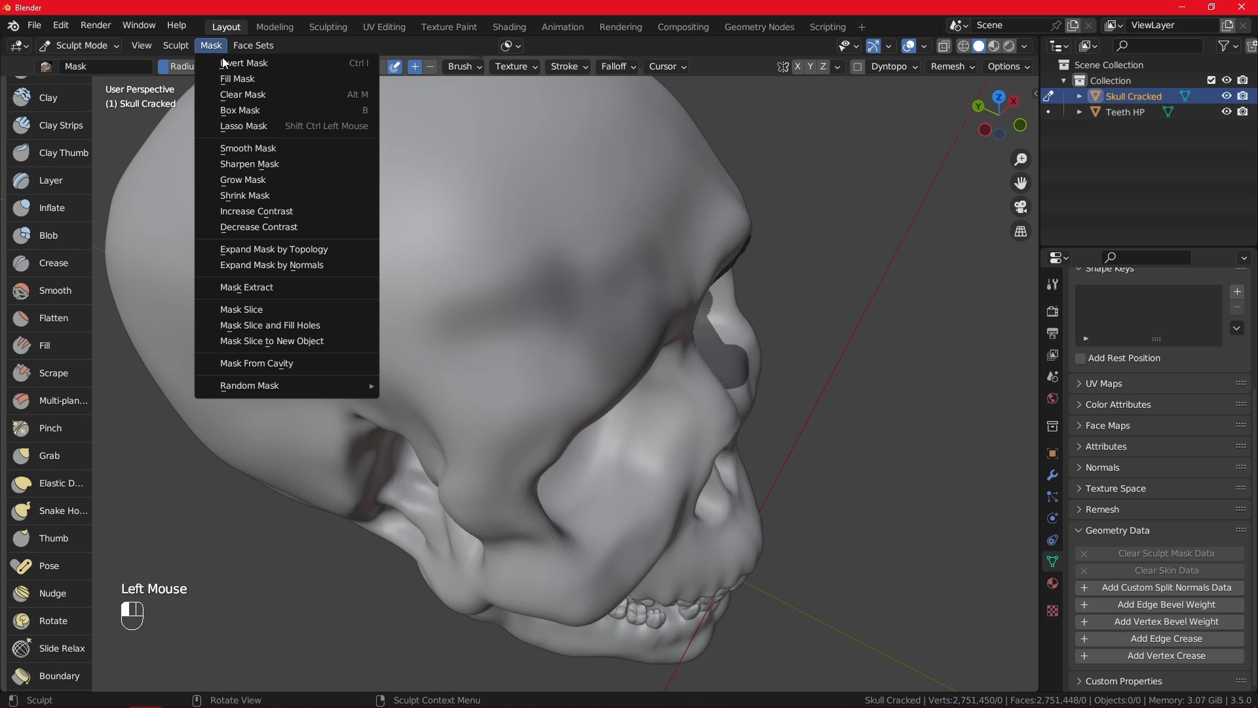
click(299, 210)
middle_drag(317, 211, 498, 308)
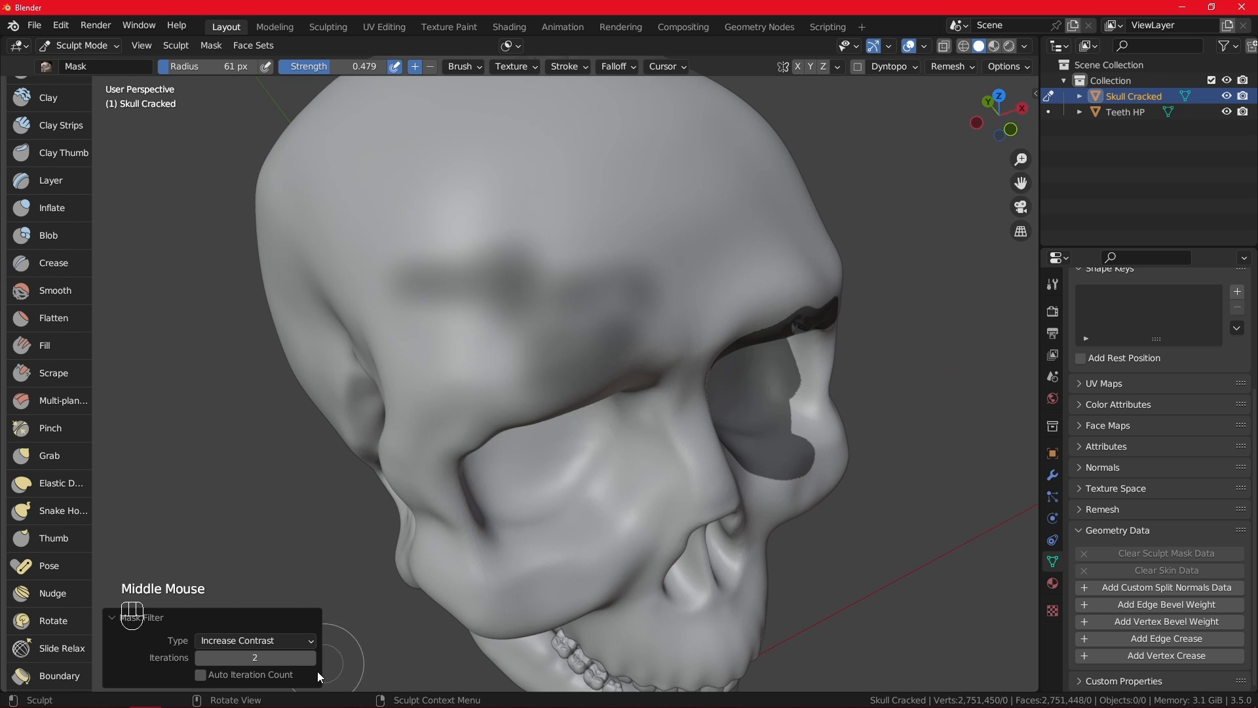
click(311, 661)
click(312, 661)
click(311, 661)
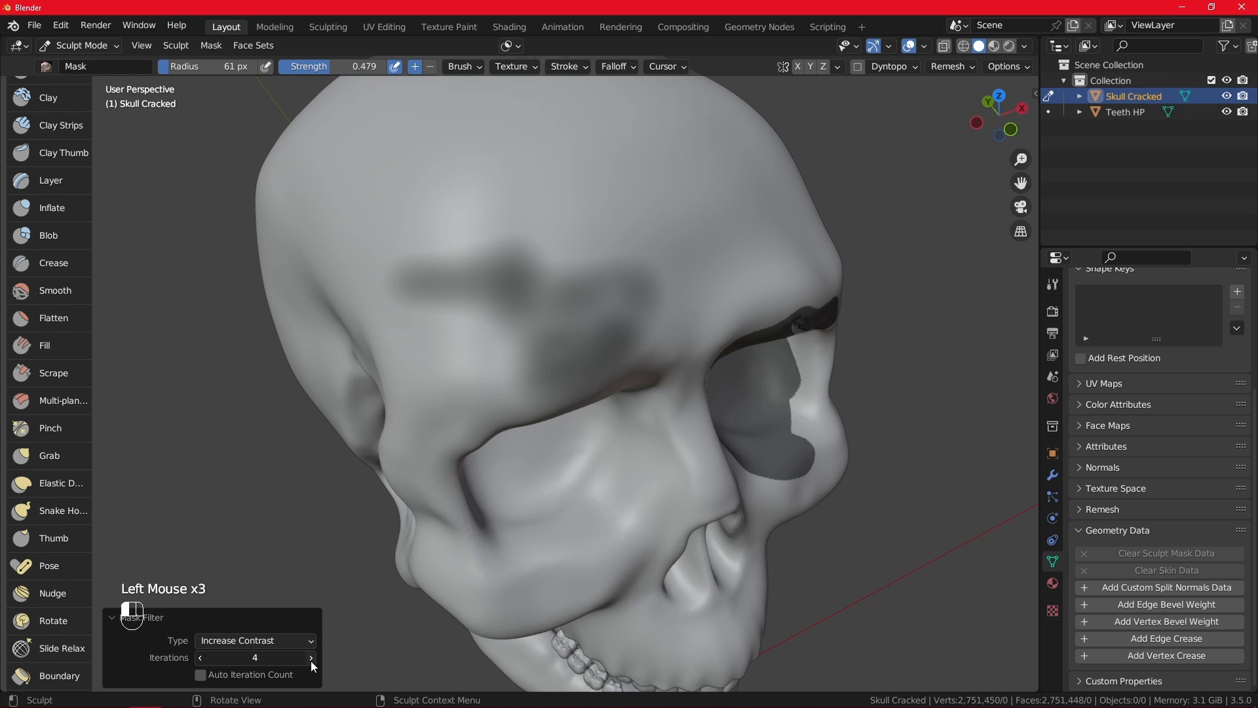
click(311, 661)
click(311, 660)
click(312, 660)
click(311, 660)
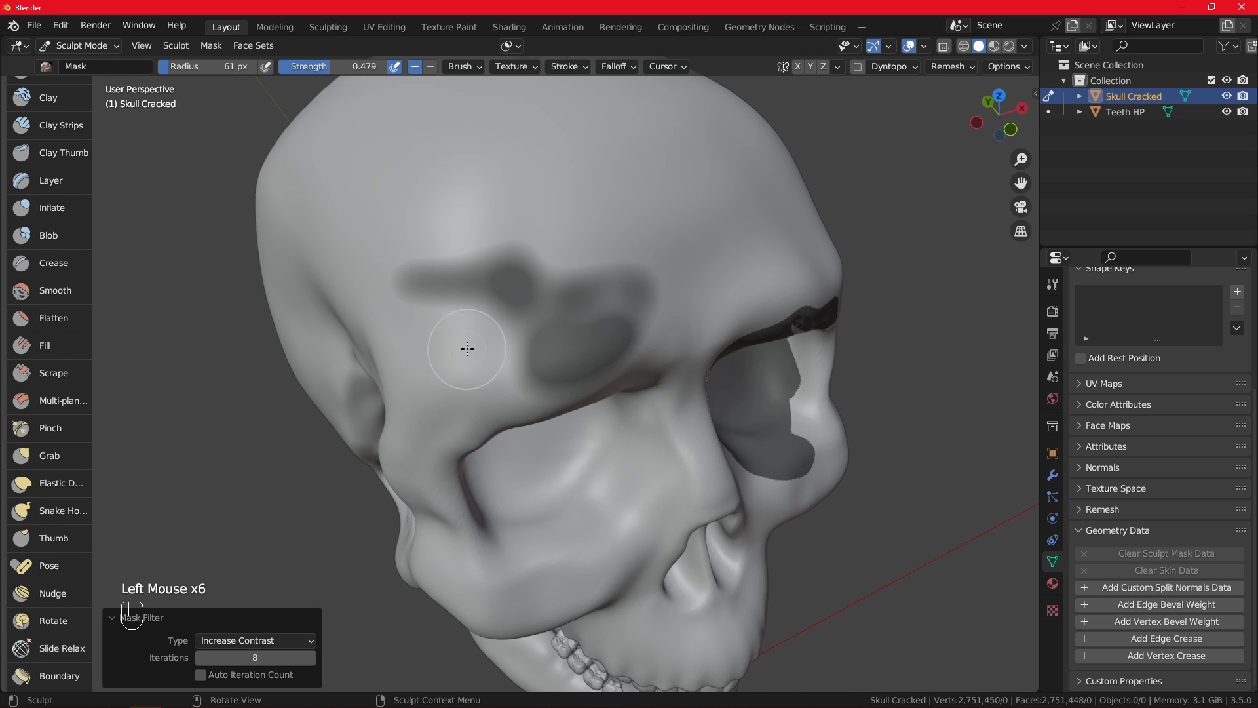
- Compare the increased mask contrast with Auto Iteration Count on and off, leaving the option disabled
mouse_move(527, 354)
mouse_down()
mouse_move(599, 379)
mouse_move(615, 357)
mouse_up()
click(200, 675)
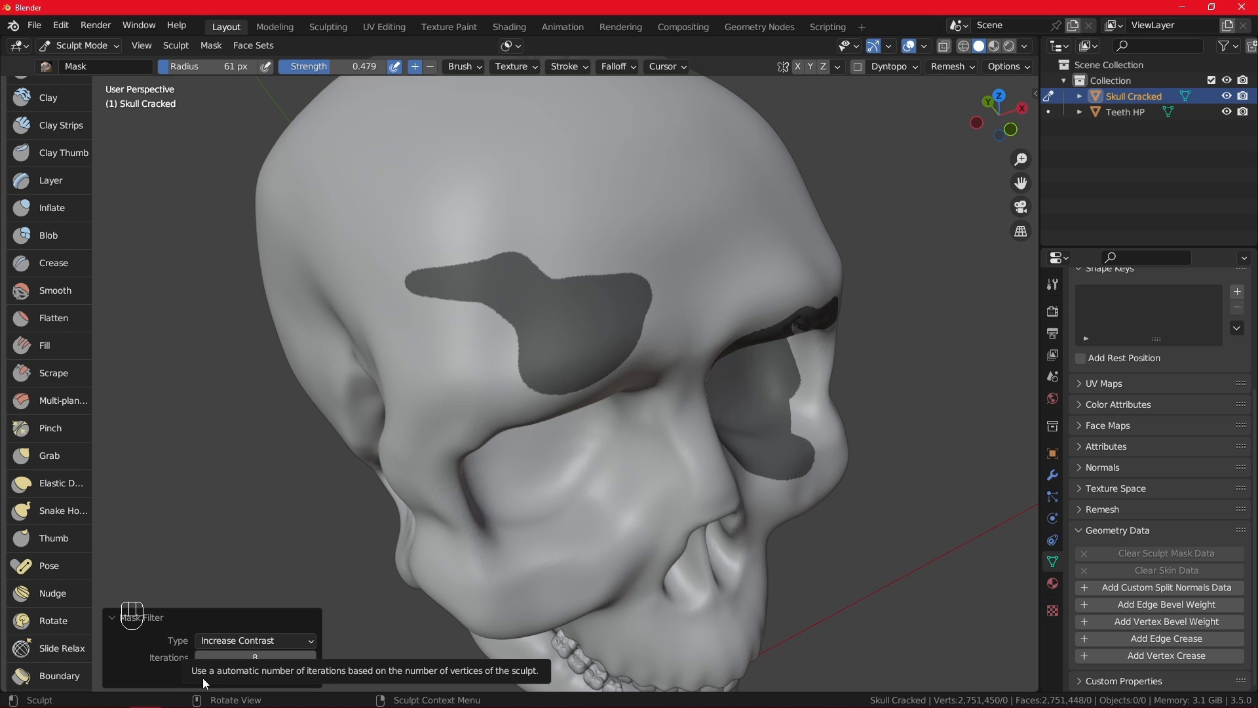
click(200, 675)
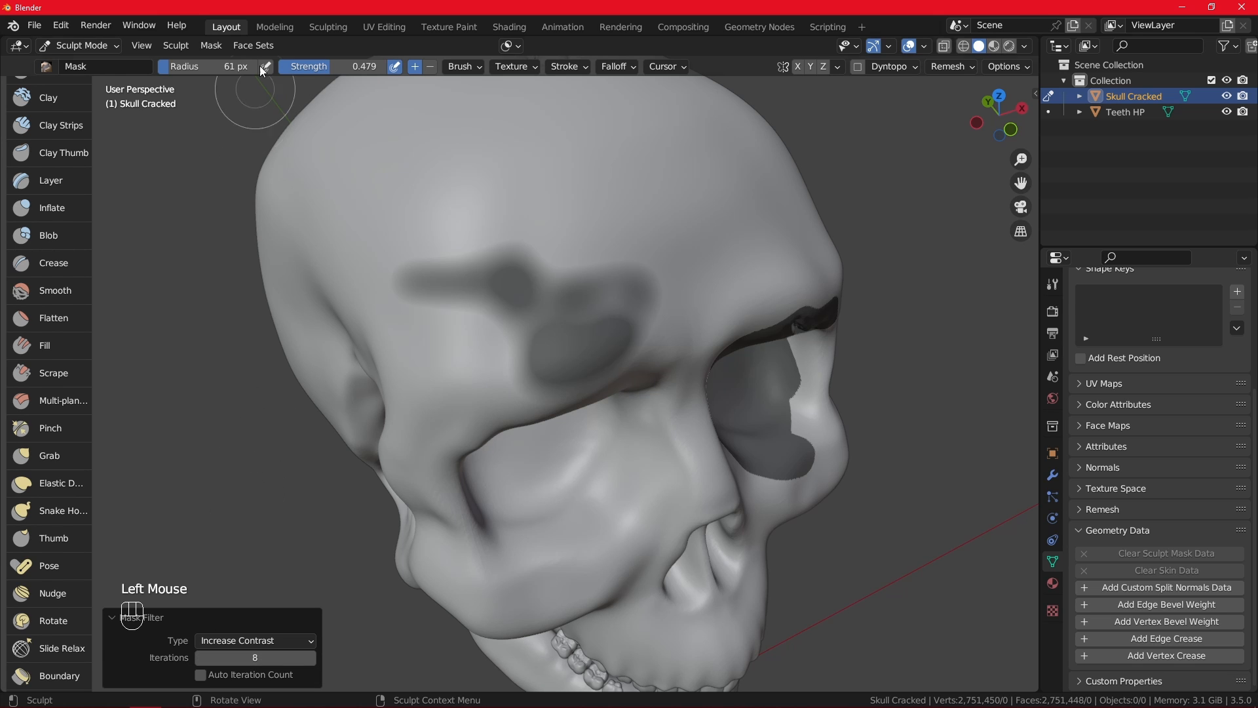
- Apply Decrease Contrast with 8 iterations and inspect the mask from several sides of the skull
click(226, 46)
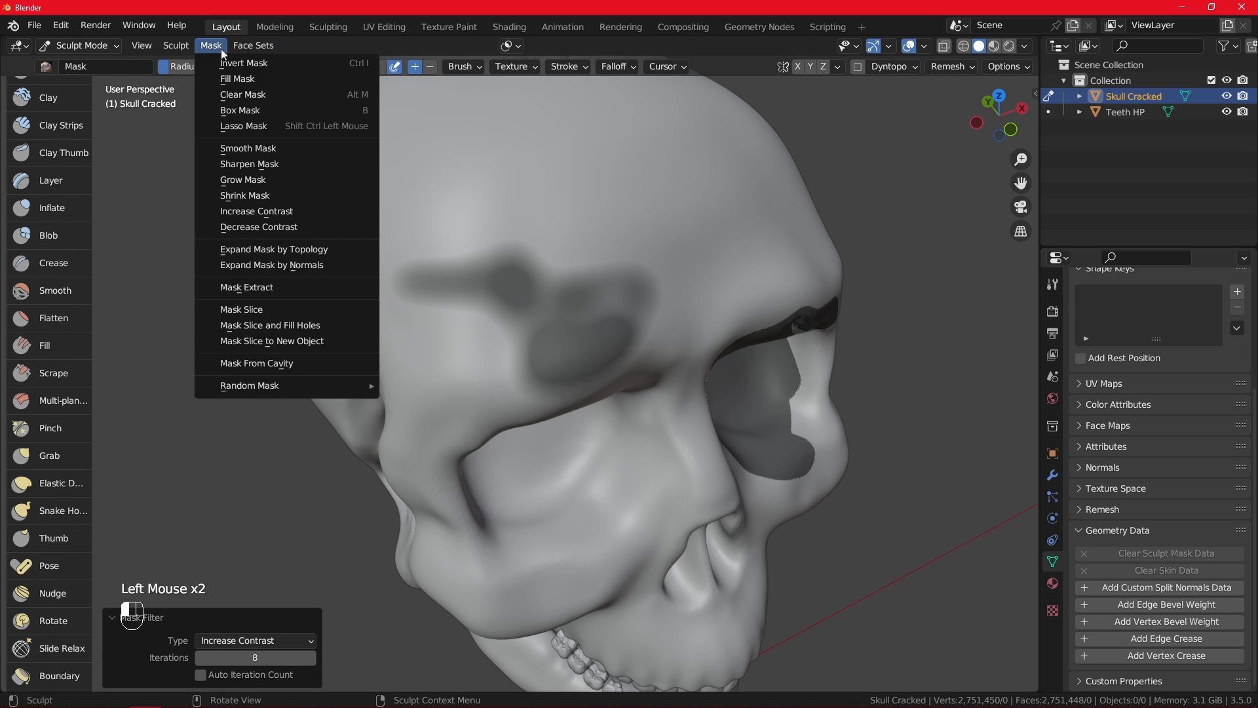
click(315, 230)
scroll(419, 374, down, 2)
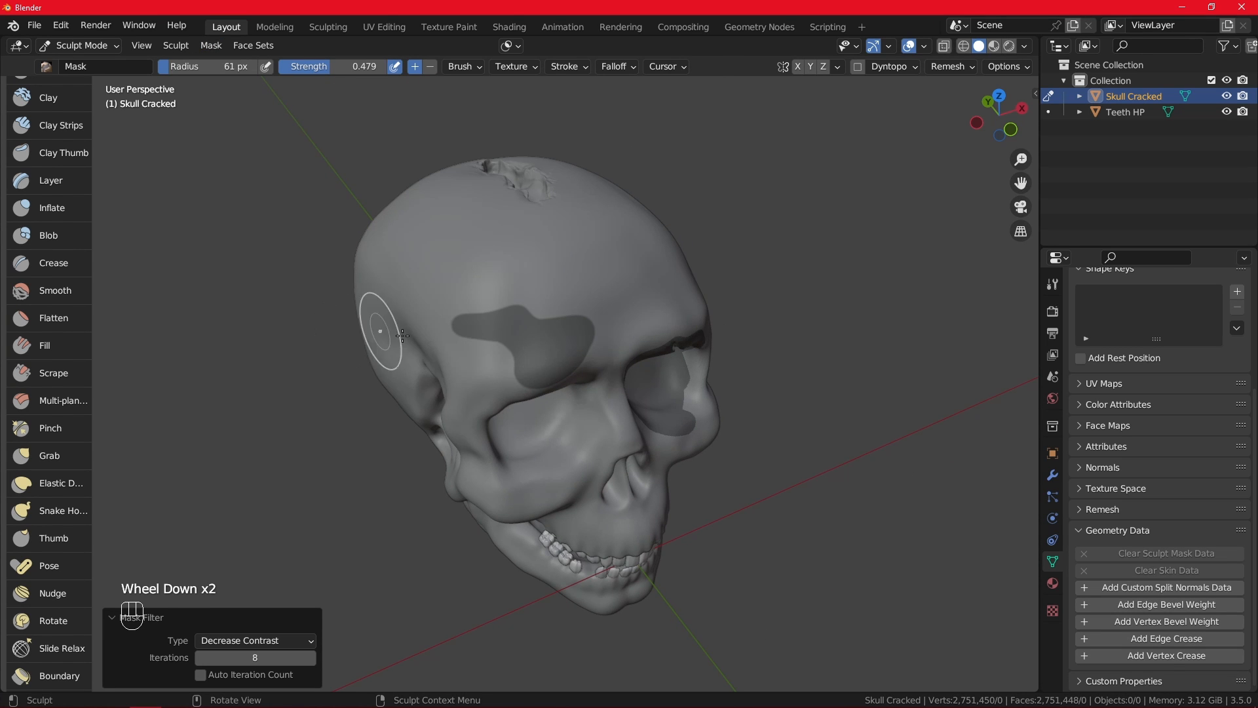
alt+middle_drag(541, 347, 370, 283)
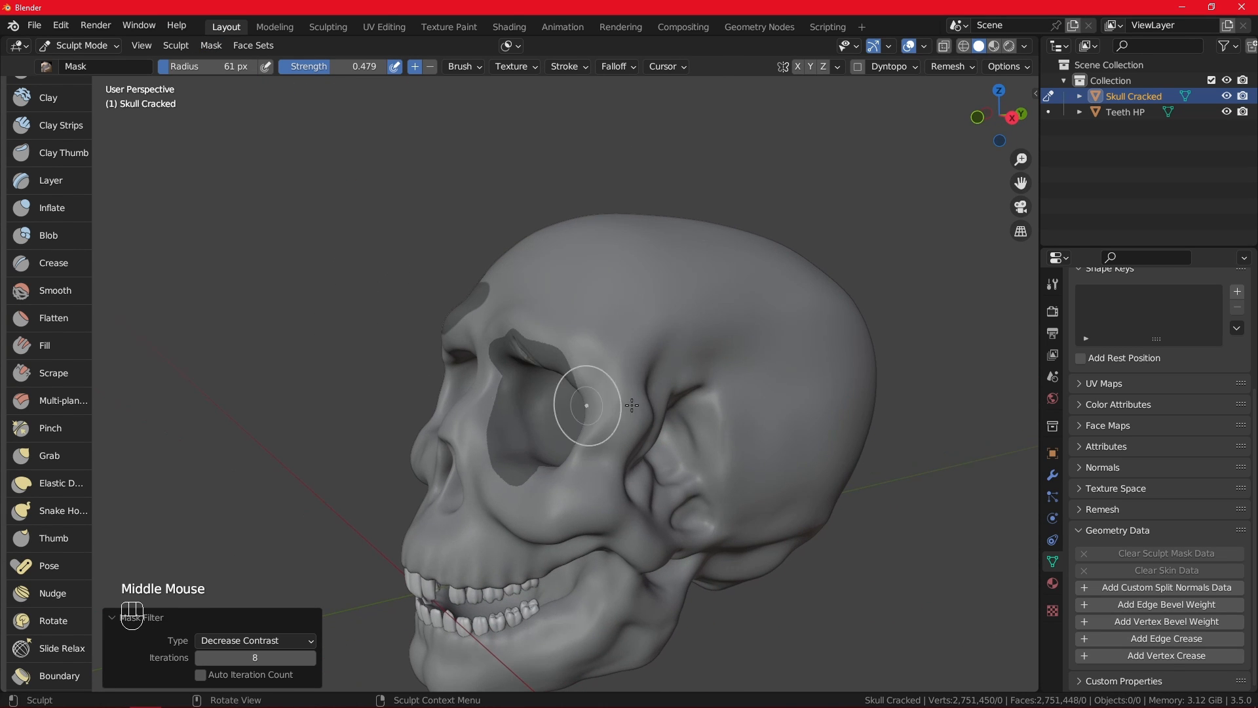
scroll(649, 369, down, 2)
alt+middle_drag(649, 368, 567, 386)
scroll(567, 387, up, 2)
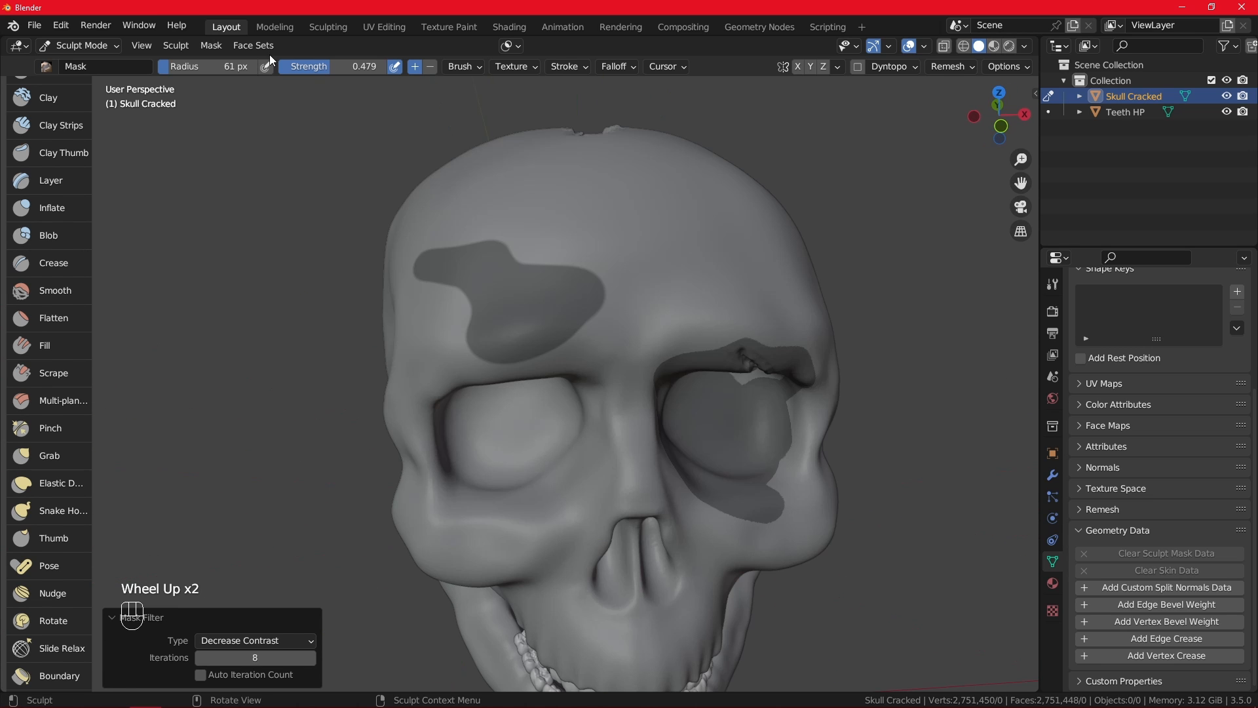
- Clear the mask from the whole skull and dab a single soft mask spot on the middle of the forehead
click(221, 47)
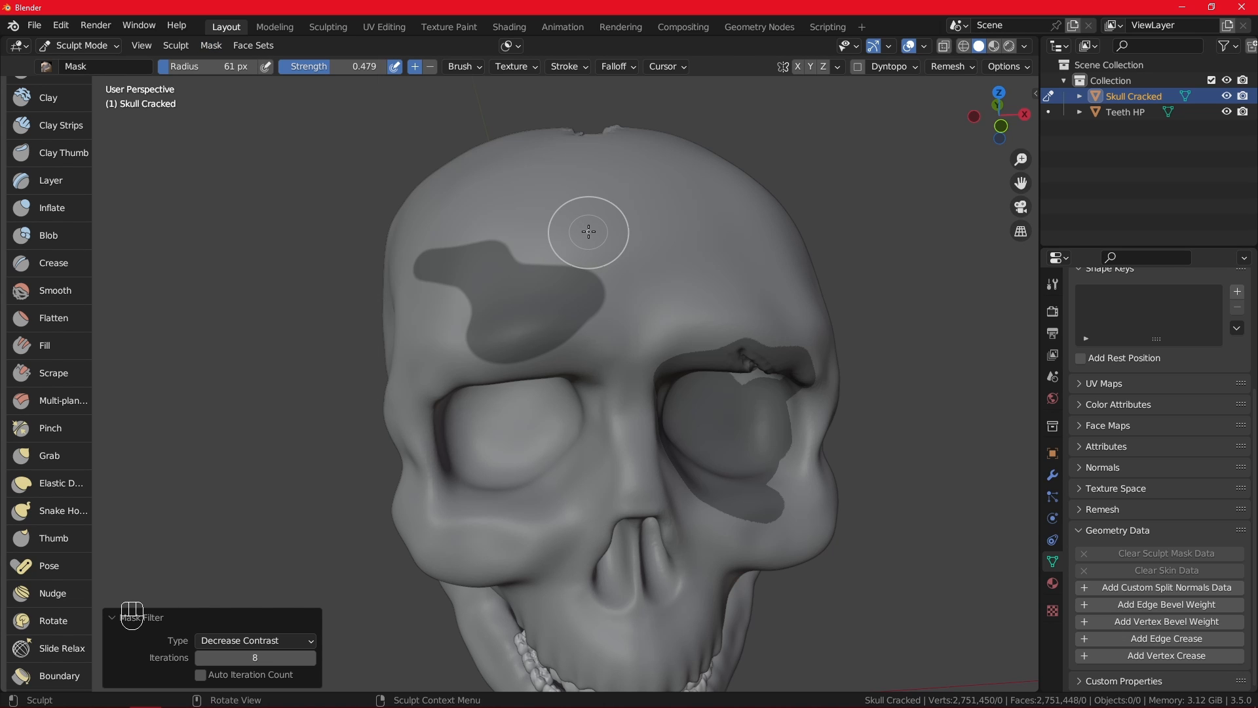
key(alt+m)
click(207, 45)
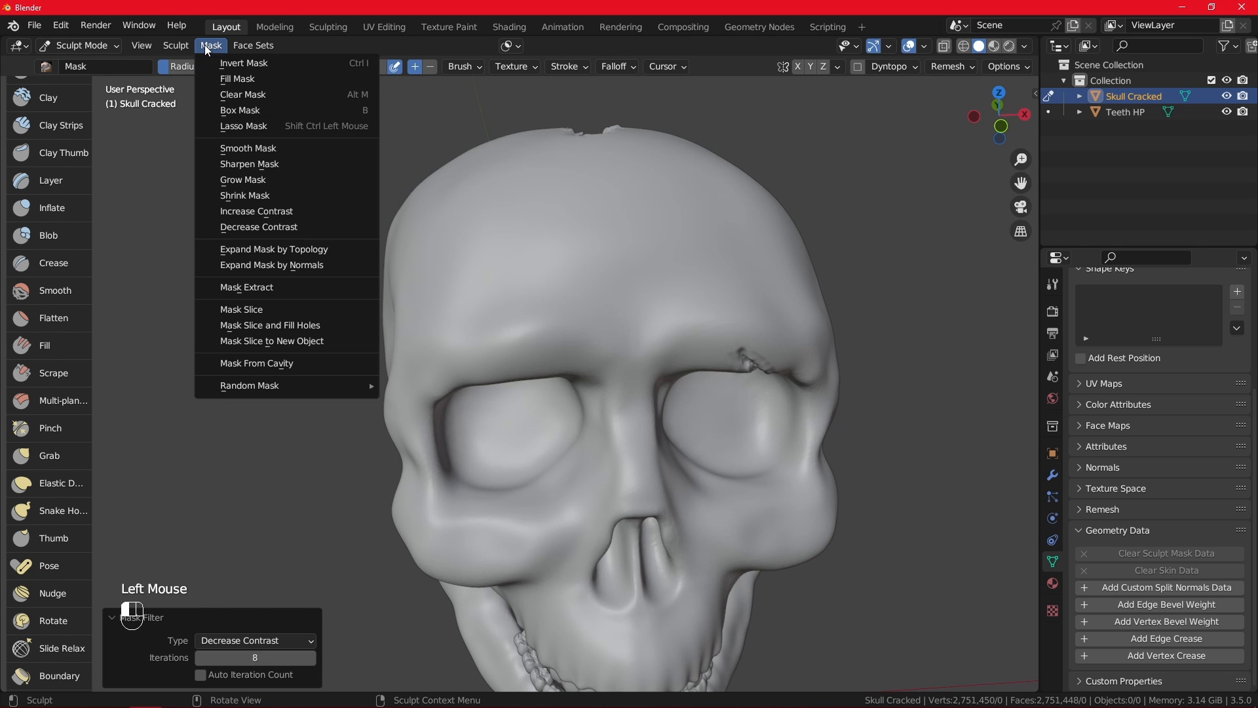
click(330, 253)
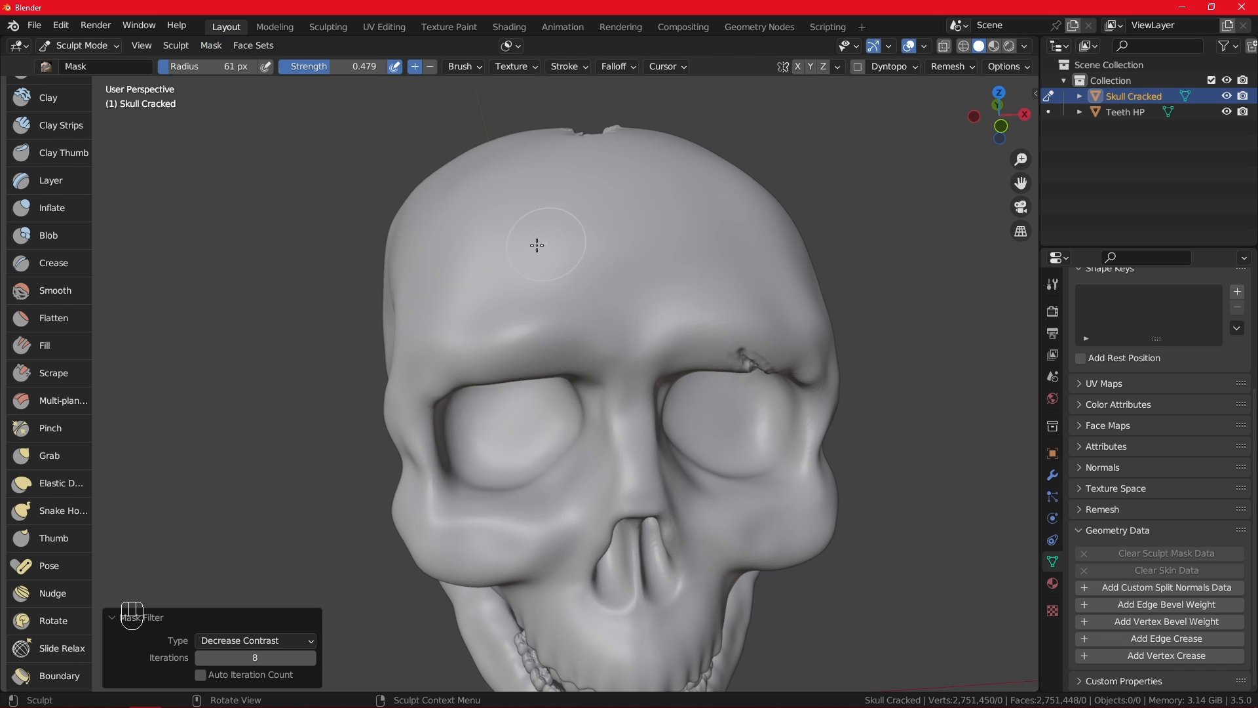
click(568, 278)
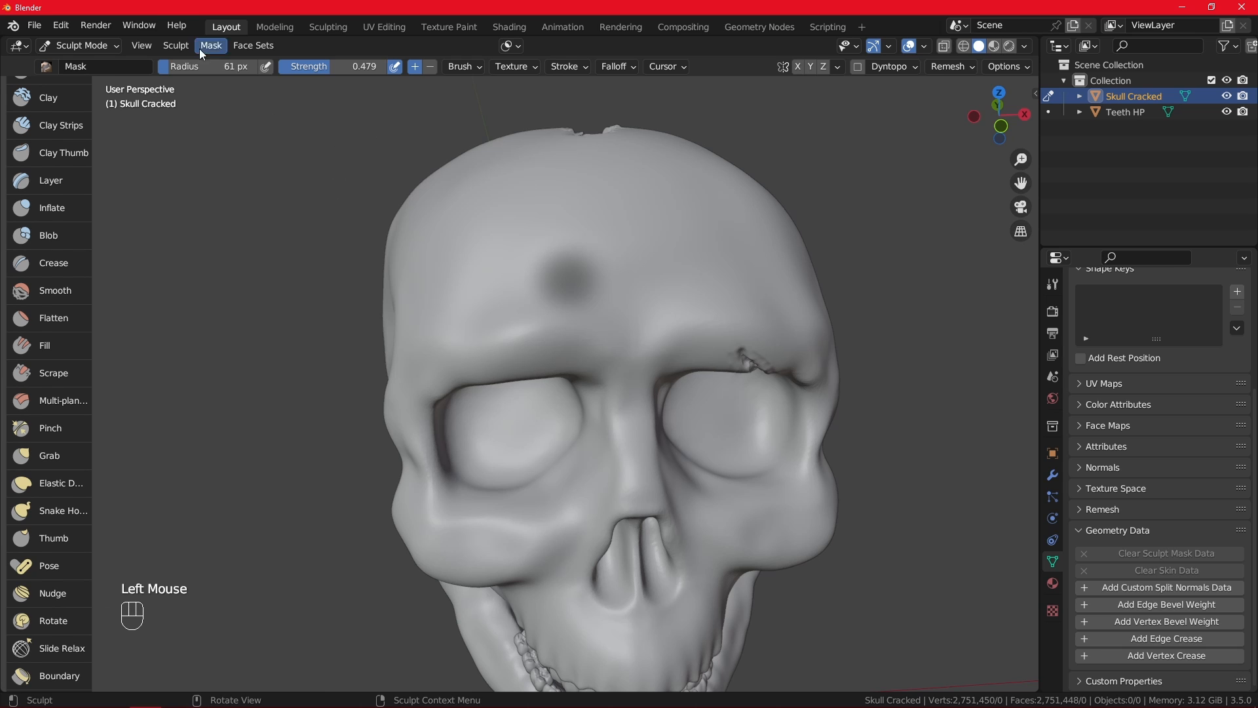
- Expand the soft forehead mask spot by topology until it covers the whole skull
click(223, 47)
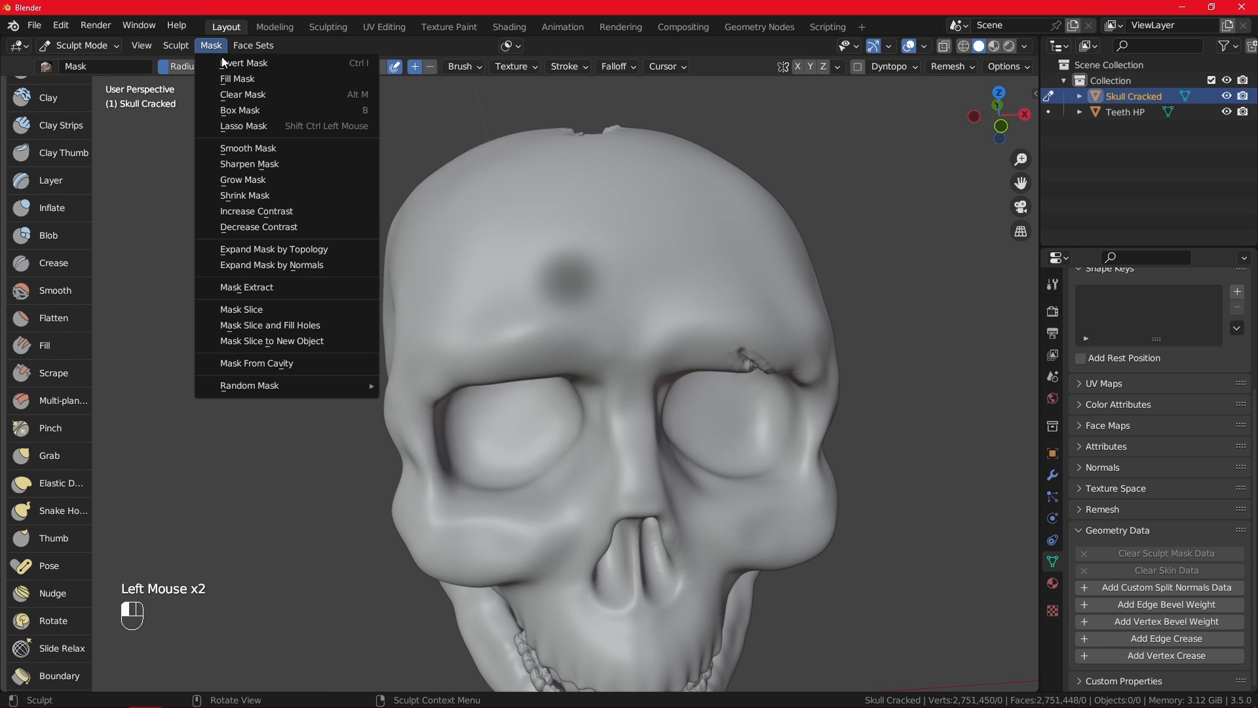
click(318, 252)
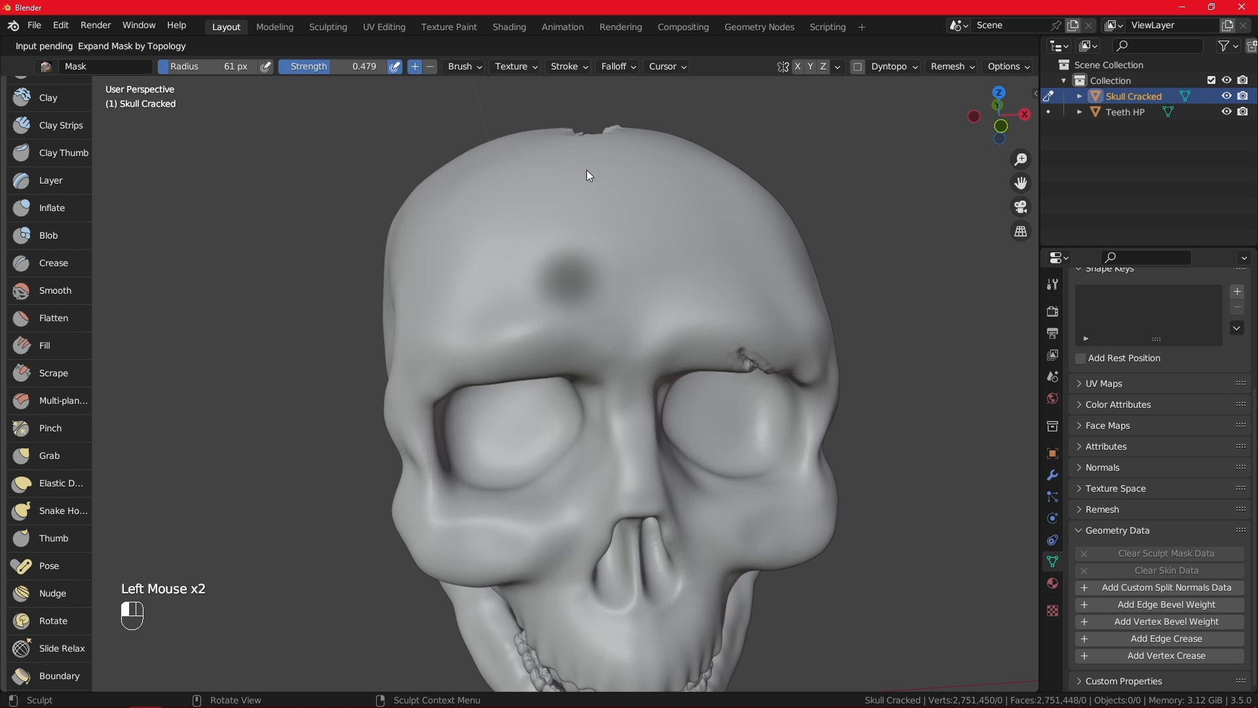
scroll(613, 173, down, 3)
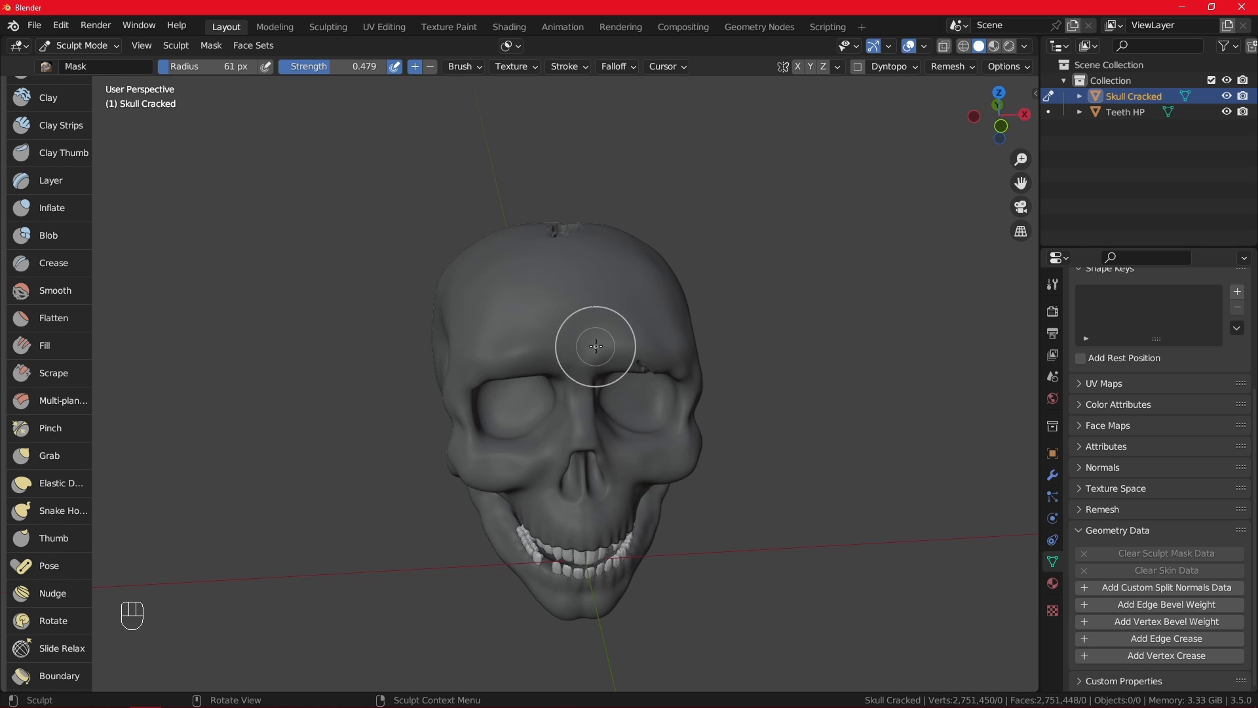
- Clear the expanded mask from the whole skull
click(211, 47)
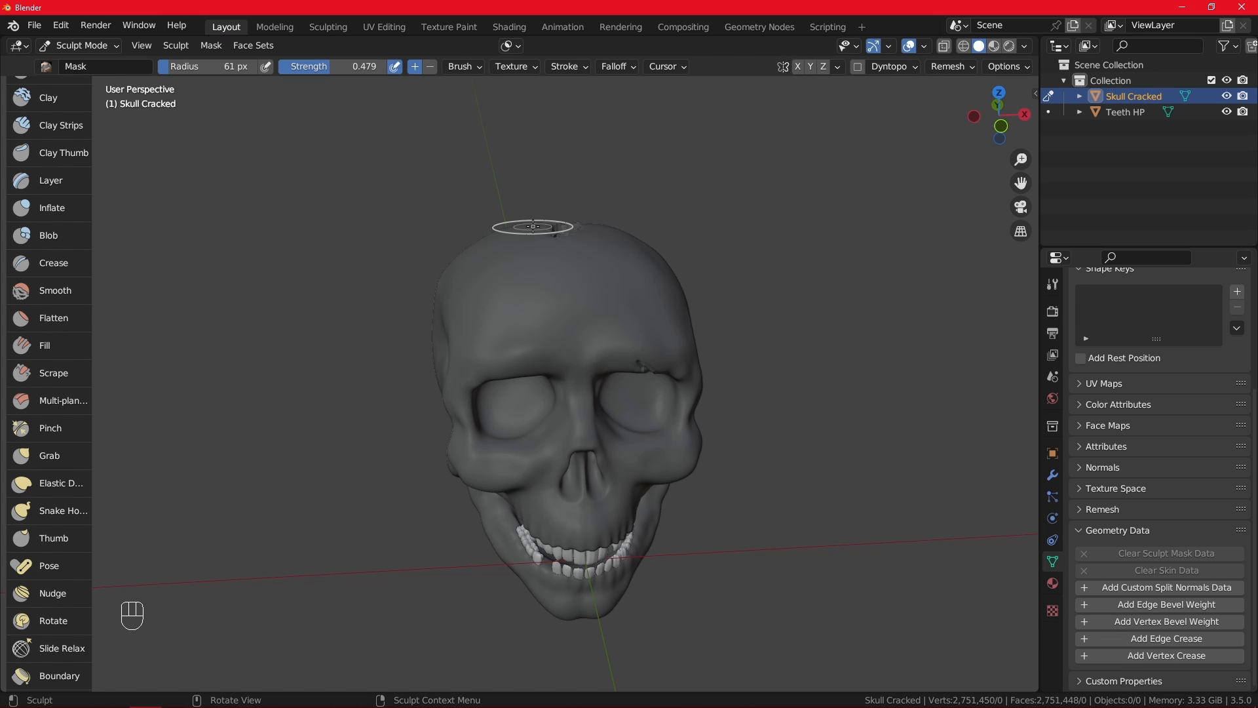
key(alt+n)
key(ctrl+z)
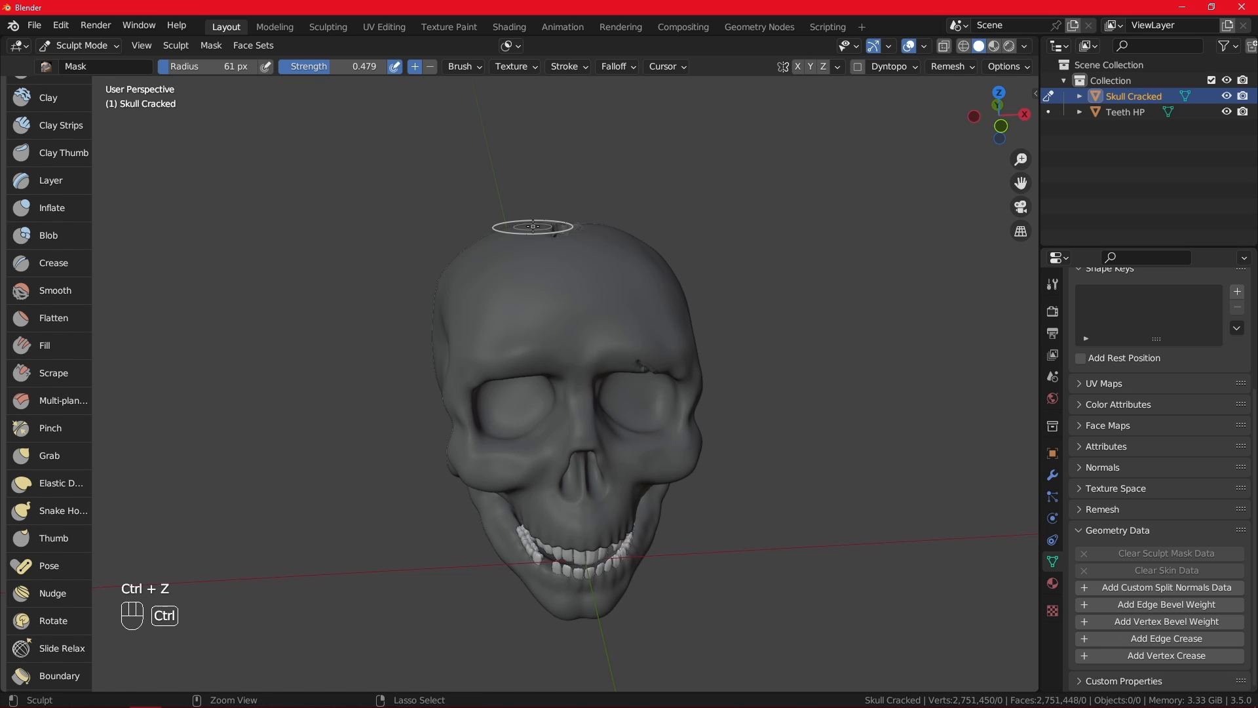
scroll(596, 277, up, 1)
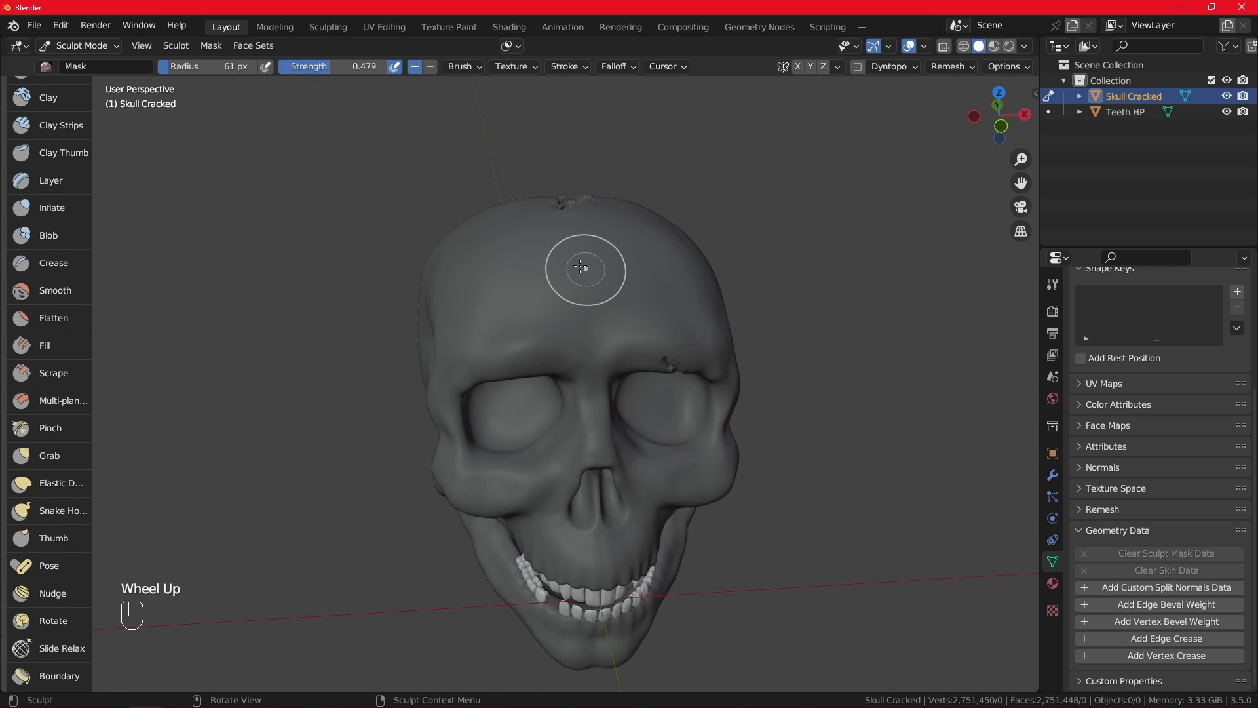
key(alt)
key(alt+m)
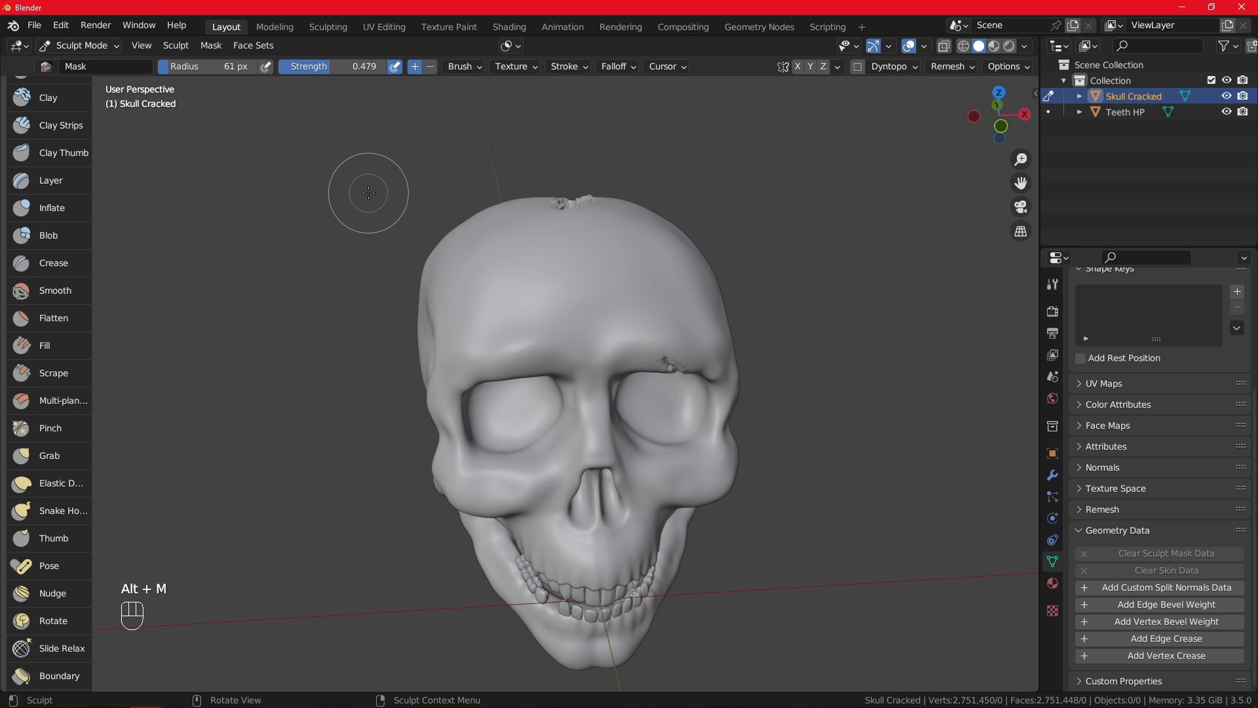
- Raise the Mask brush strength to 1.000 and paint a mask over the nasal opening and up the nose bridge
middle_drag(561, 274, 528, 292)
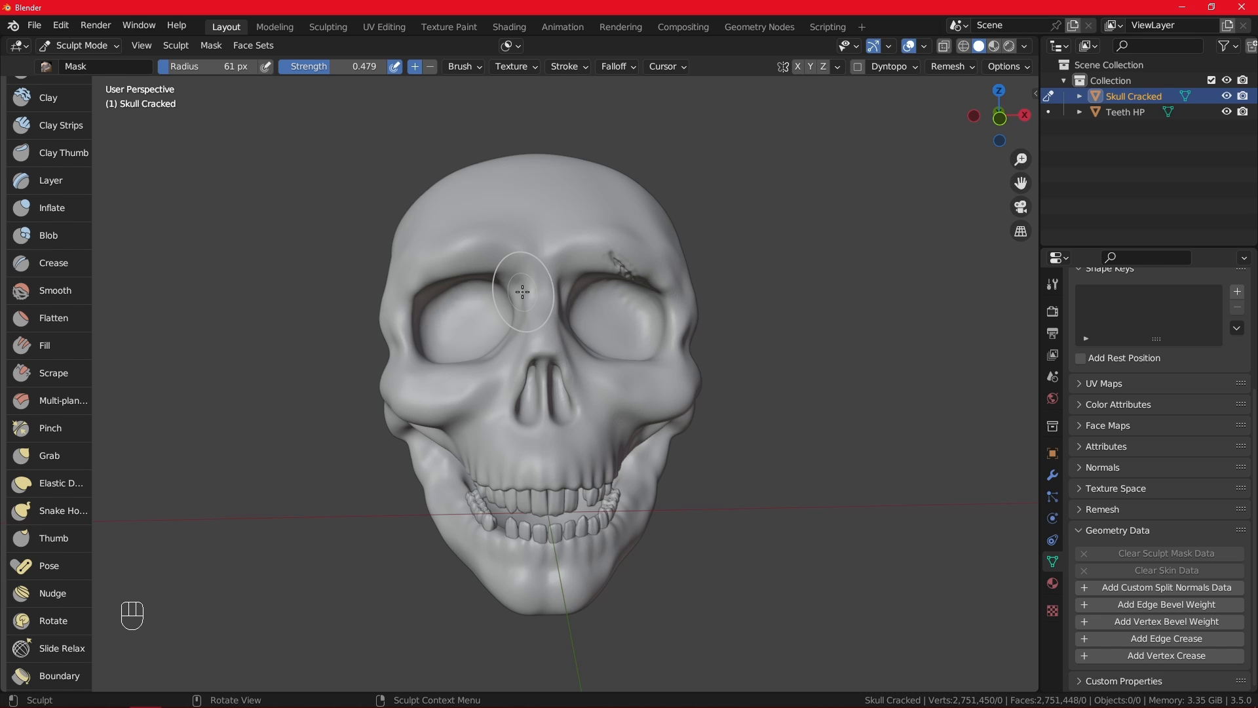
scroll(522, 291, up, 3)
shift+middle_drag(533, 301, 564, 288)
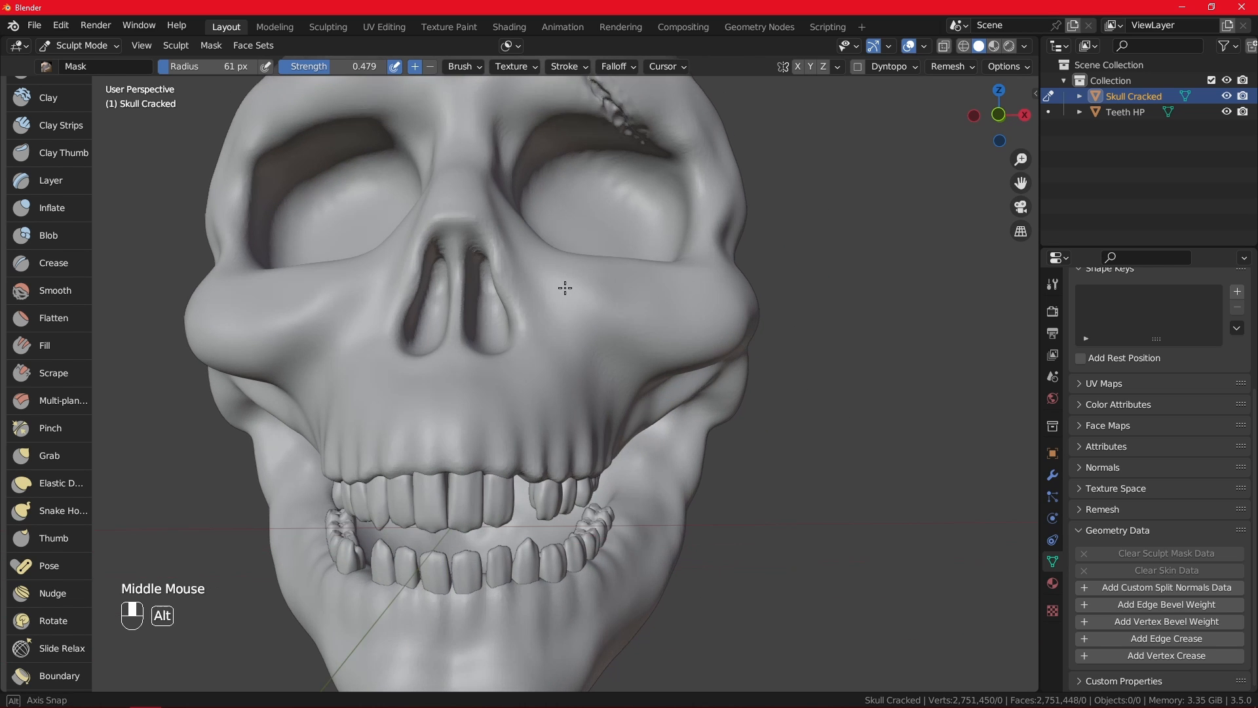
mouse_move(545, 333)
shift+middle_down()
mouse_move(542, 317)
mouse_move(600, 365)
mouse_move(557, 340)
shift+middle_up()
mouse_move(555, 339)
mouse_down()
mouse_move(553, 402)
mouse_move(563, 340)
mouse_move(521, 321)
mouse_move(498, 390)
mouse_move(496, 357)
mouse_move(503, 410)
mouse_move(563, 422)
mouse_move(567, 374)
mouse_move(536, 305)
mouse_move(498, 281)
mouse_move(461, 393)
mouse_move(459, 354)
mouse_move(482, 407)
mouse_move(556, 421)
mouse_up()
drag(329, 66, 393, 66)
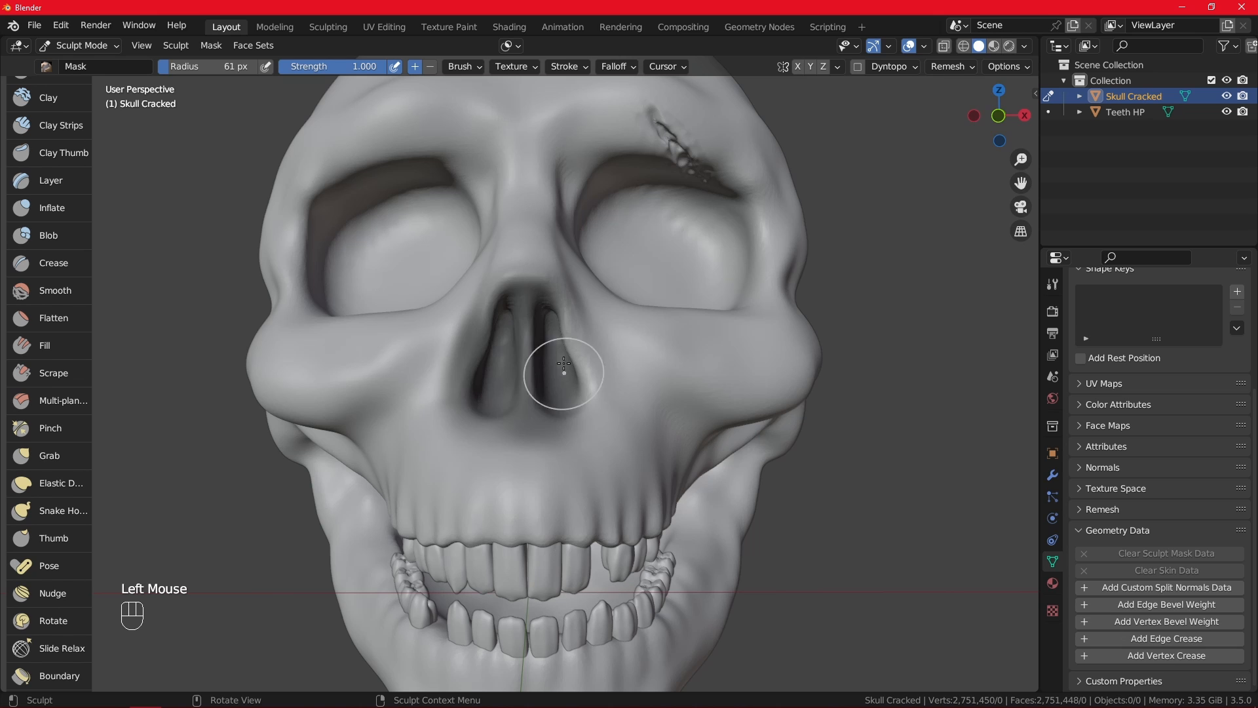
mouse_move(564, 363)
mouse_down()
mouse_move(541, 292)
mouse_move(570, 328)
mouse_move(583, 420)
mouse_move(462, 387)
mouse_move(531, 259)
mouse_move(525, 190)
mouse_move(552, 391)
mouse_up()
alt+middle_drag(552, 391, 613, 423)
click(594, 324)
alt+middle_drag(594, 321, 540, 311)
scroll(584, 344, down, 1)
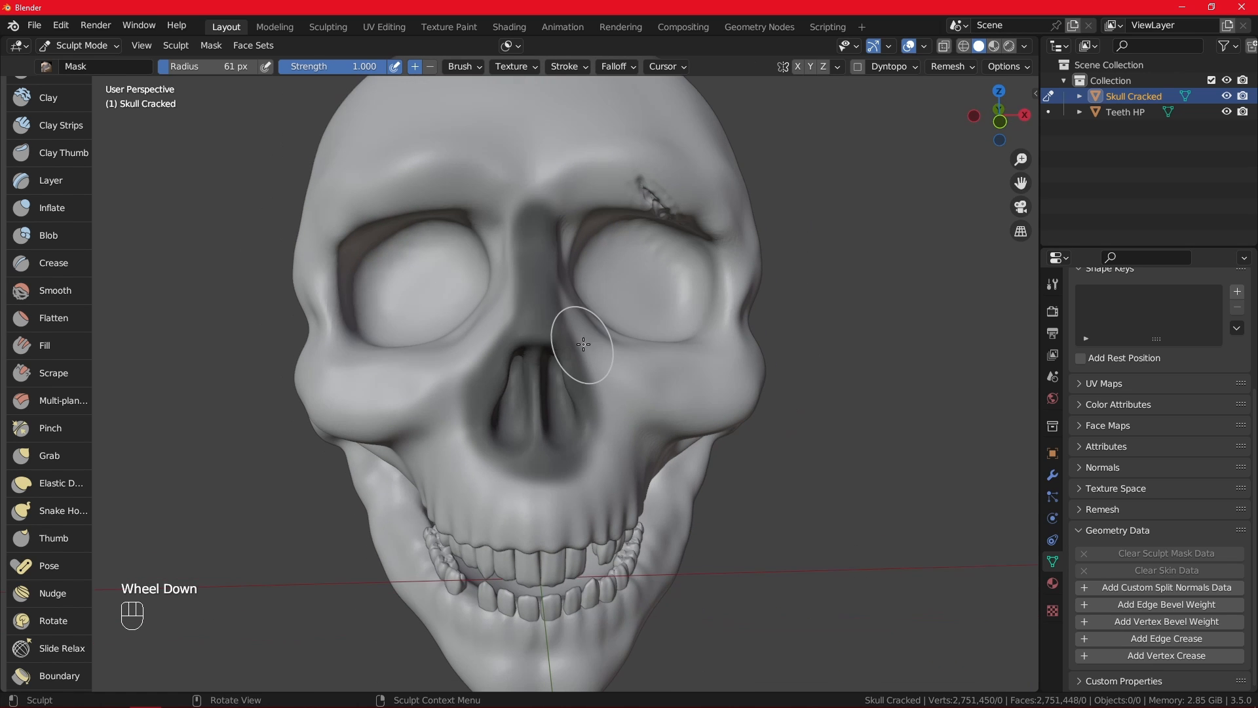
- Extract the nose mask as a solid mesh with threshold 0.500, boundary loop, 4 smooth iterations and projection to the sculpt
click(223, 47)
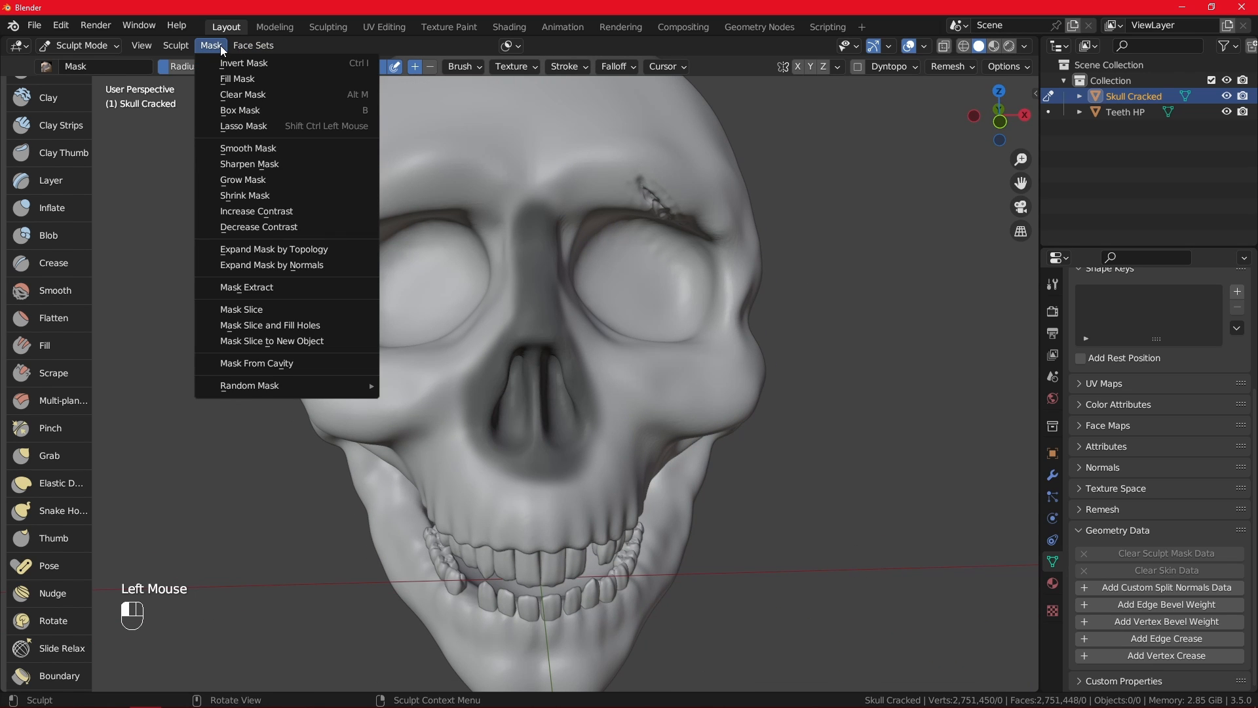
click(283, 289)
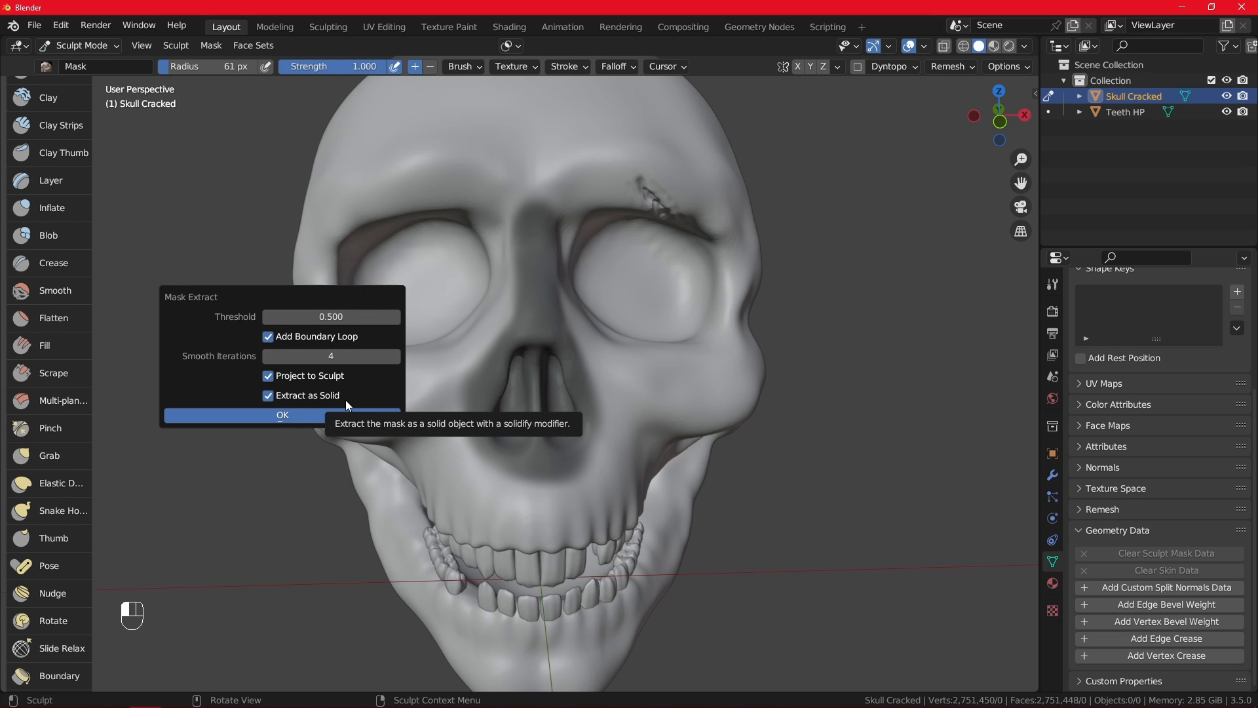
click(312, 415)
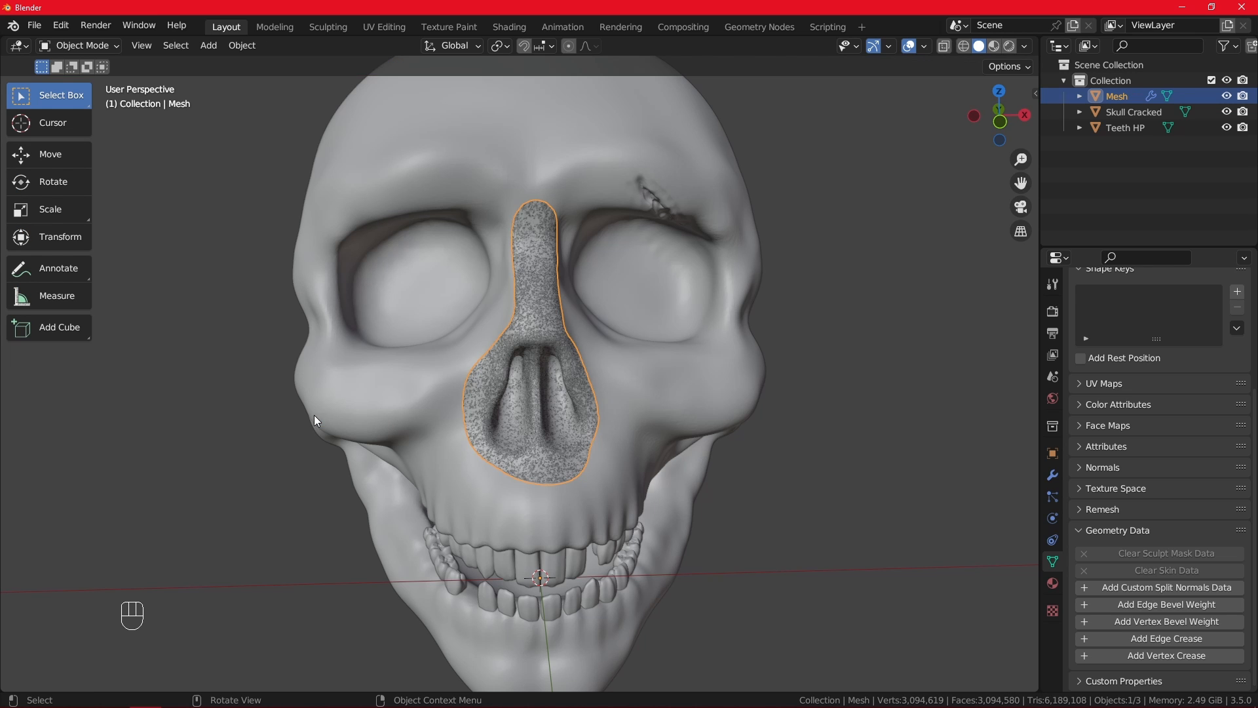
- Move the extracted nose mesh about 0.97 m along the X axis, out beside the skull
scroll(545, 204, up, 3)
scroll(543, 207, down, 6)
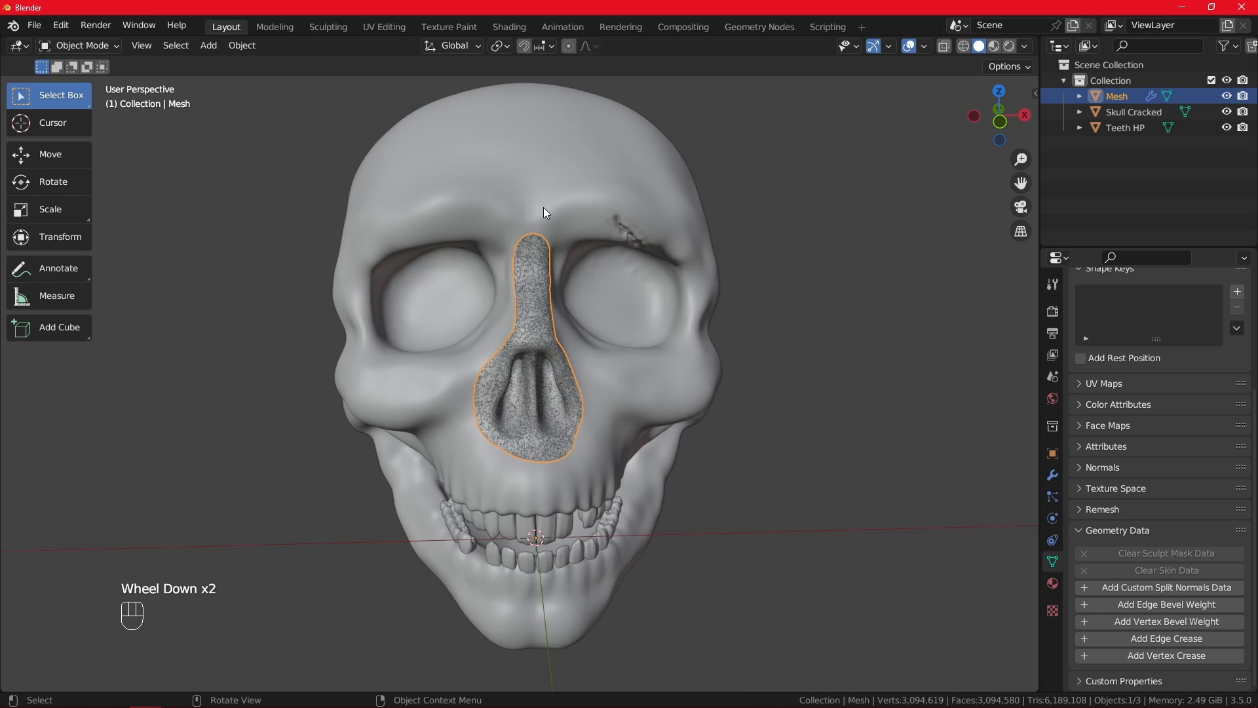
key(g)
key(x)
click(713, 238)
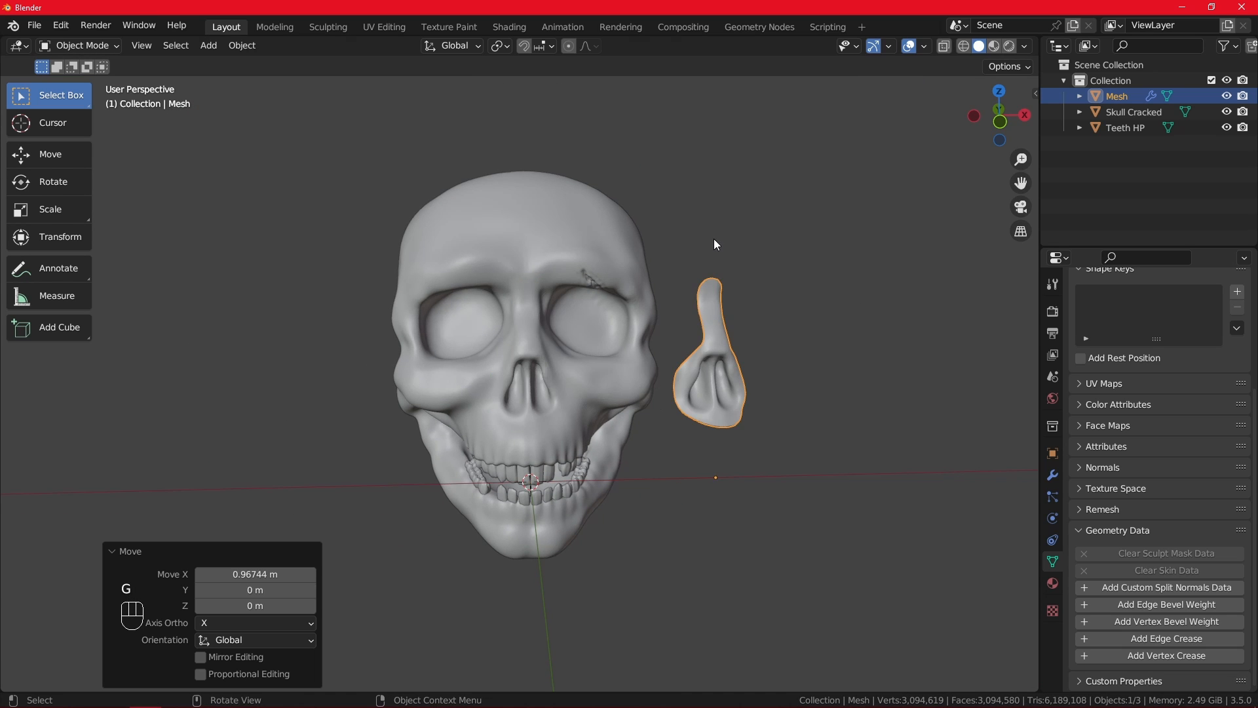
shift+middle_drag(714, 239, 631, 375)
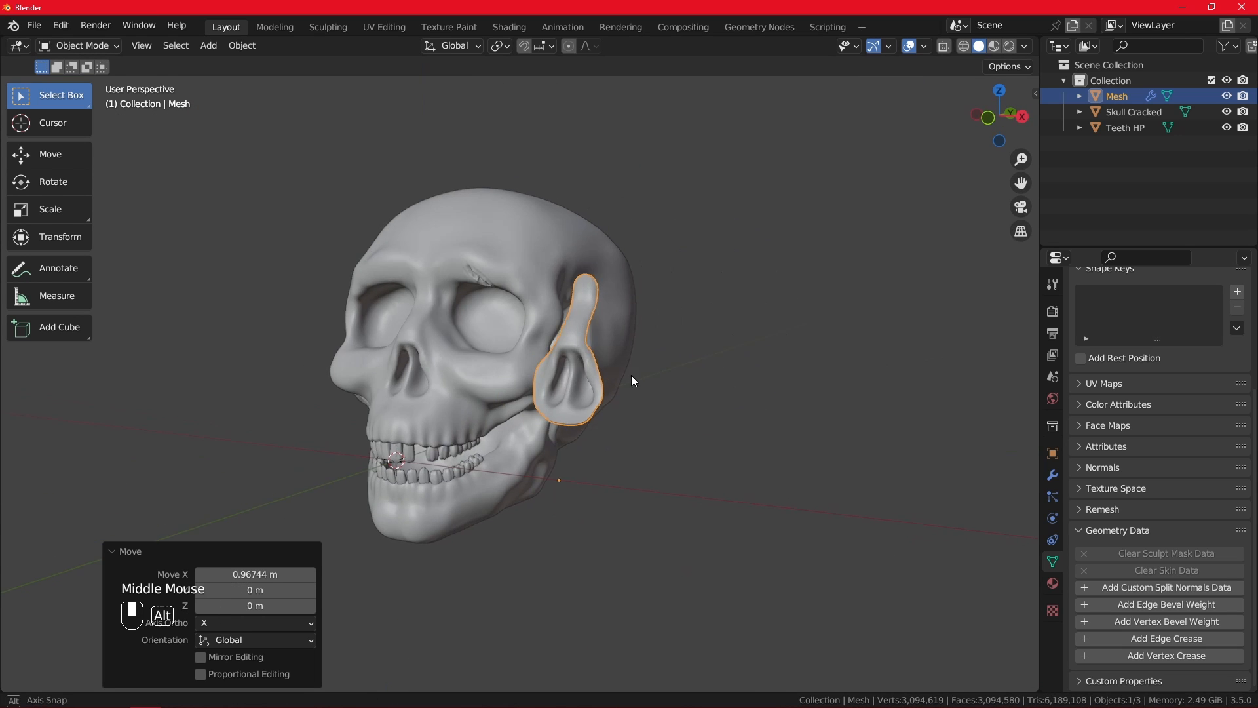
- Inspect the extracted nose piece's thickness from the side and remove its solidify modifier
scroll(570, 367, up, 4)
middle_drag(553, 356, 767, 298)
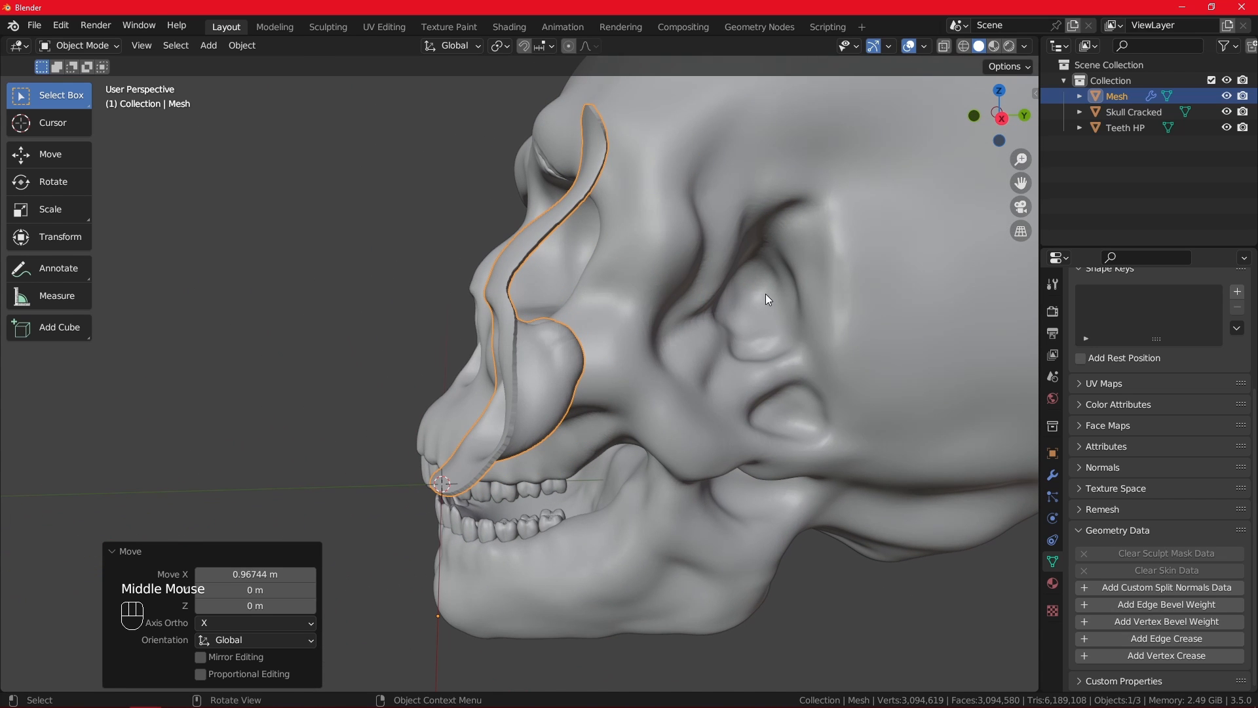
click(1112, 98)
click(1052, 476)
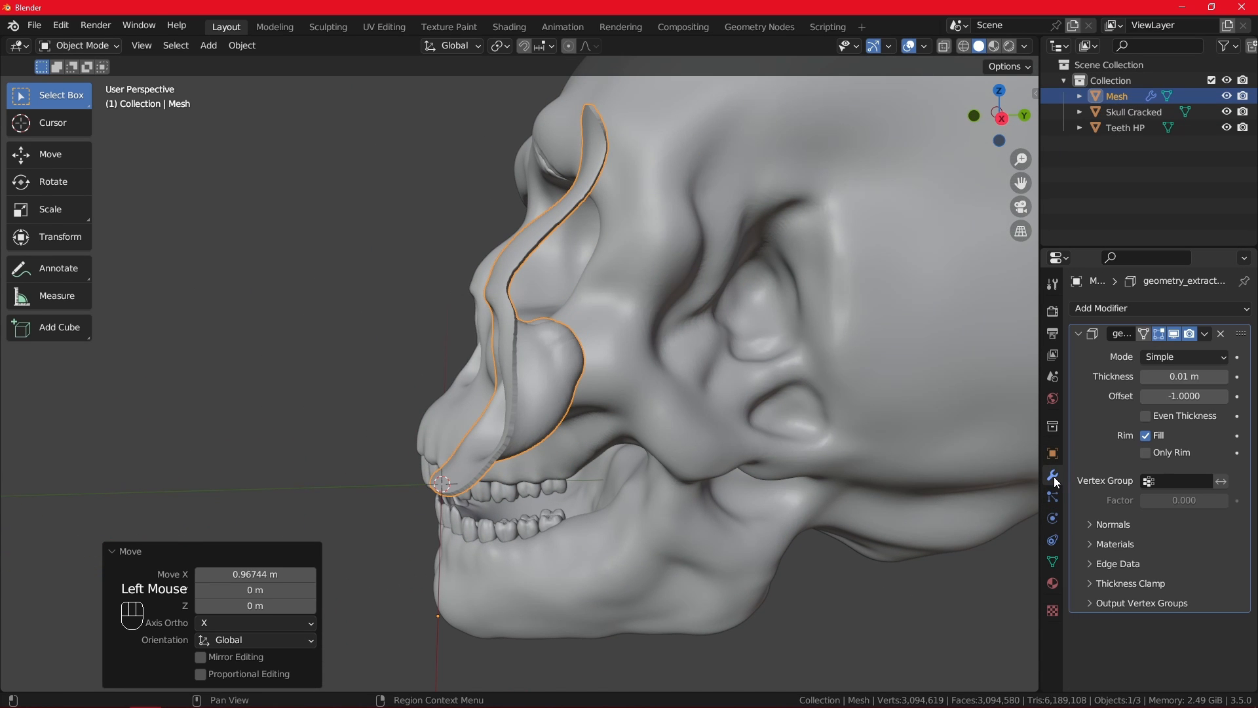
middle_drag(578, 433, 603, 442)
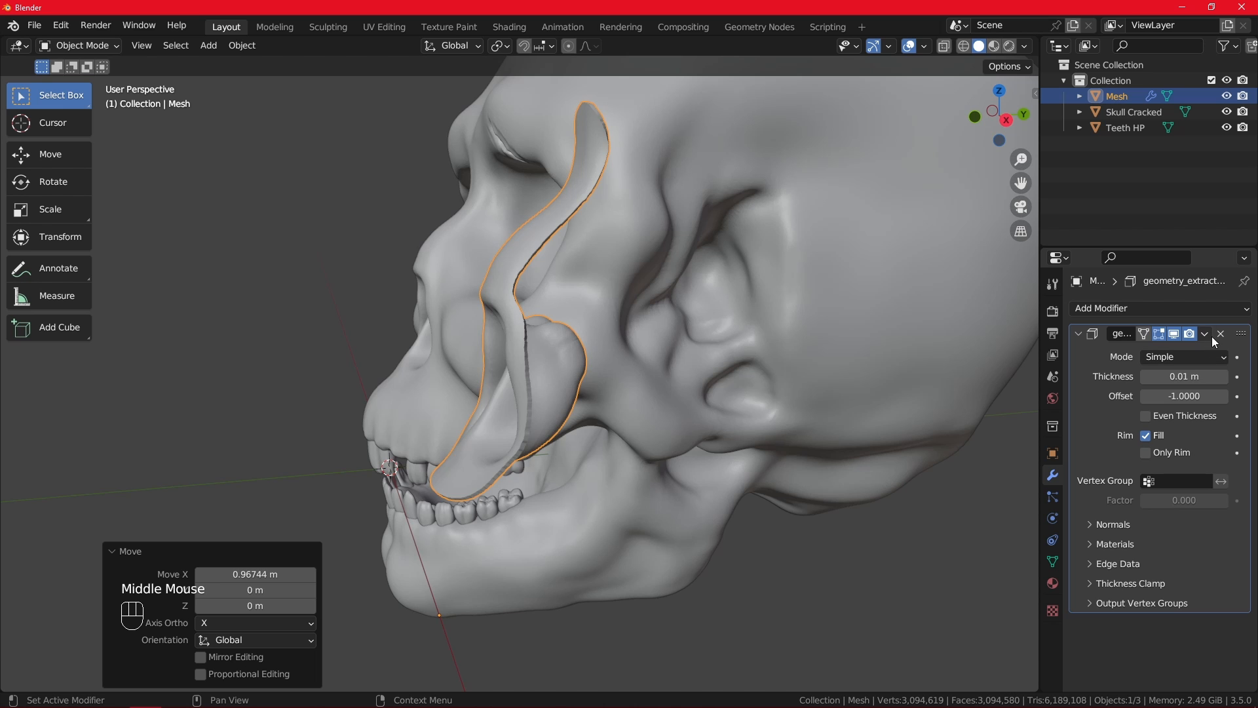
click(125, 555)
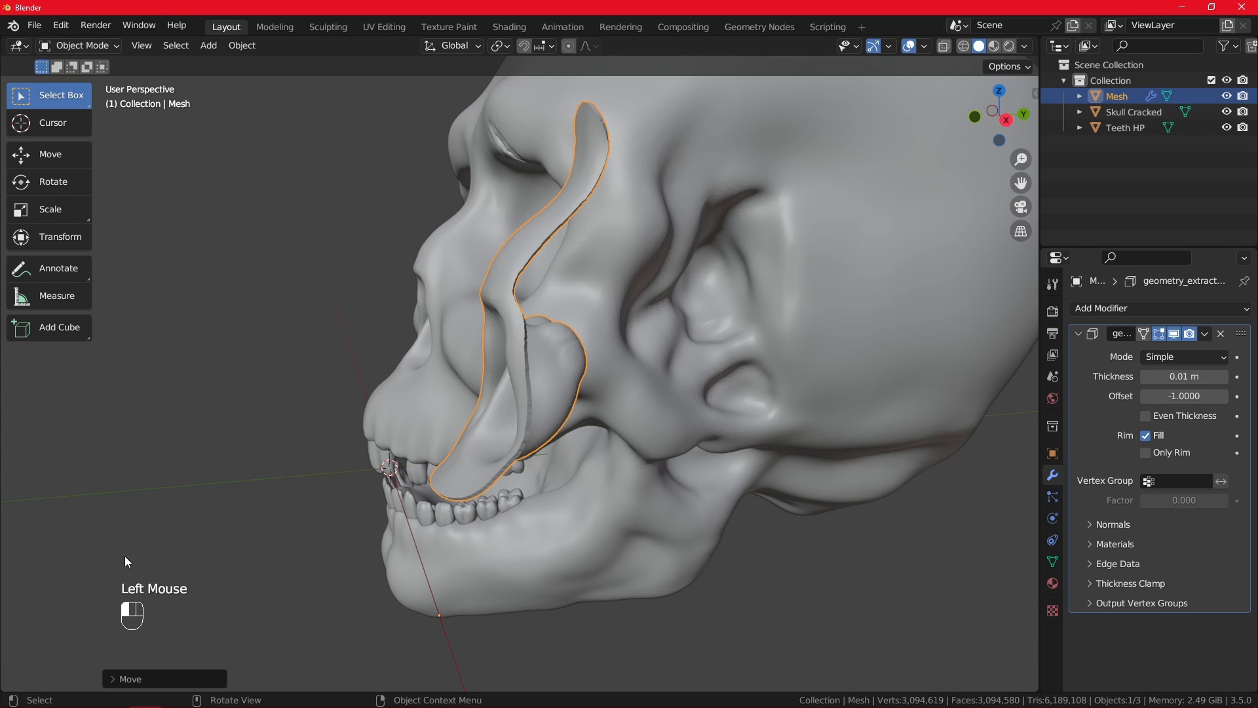
click(1221, 335)
alt+middle_drag(544, 350, 710, 363)
scroll(720, 300, down, 2)
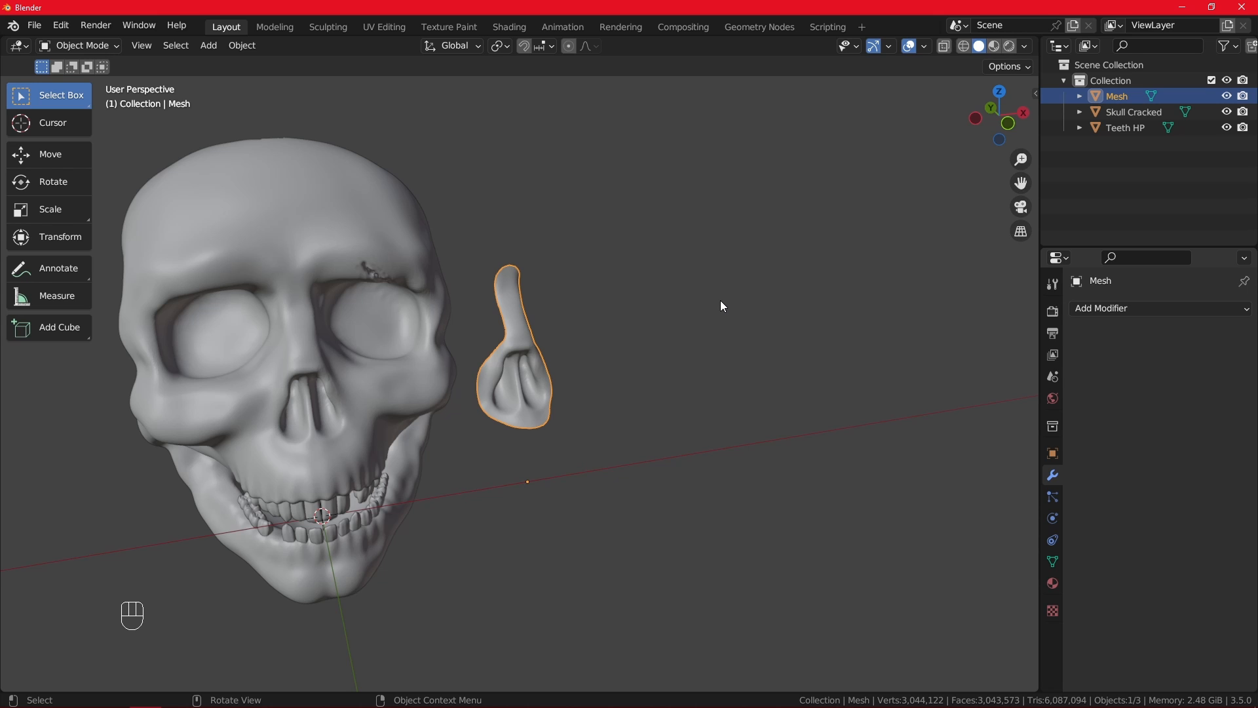
- Delete the extracted nose mesh and put the cracked skull back into Sculpt Mode
key(x)
click(721, 301)
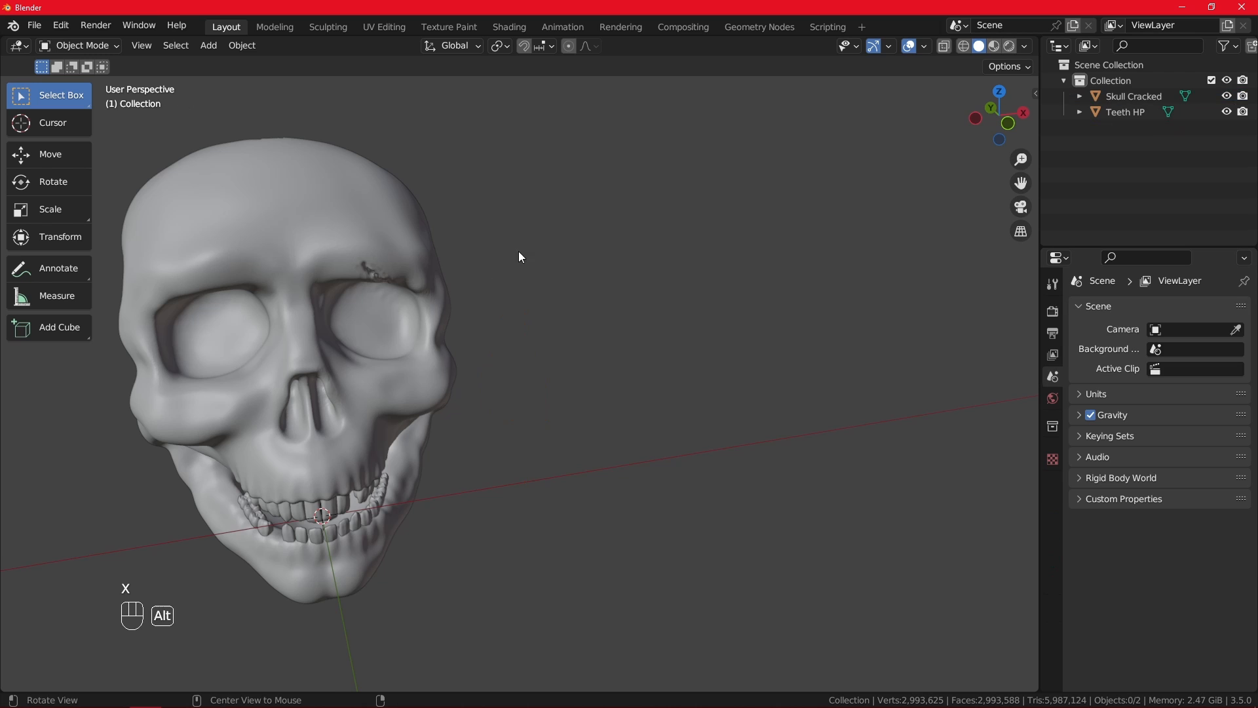
alt+drag(516, 252, 485, 246)
click(408, 226)
alt+shift+drag(408, 226, 619, 241)
alt+drag(619, 242, 583, 238)
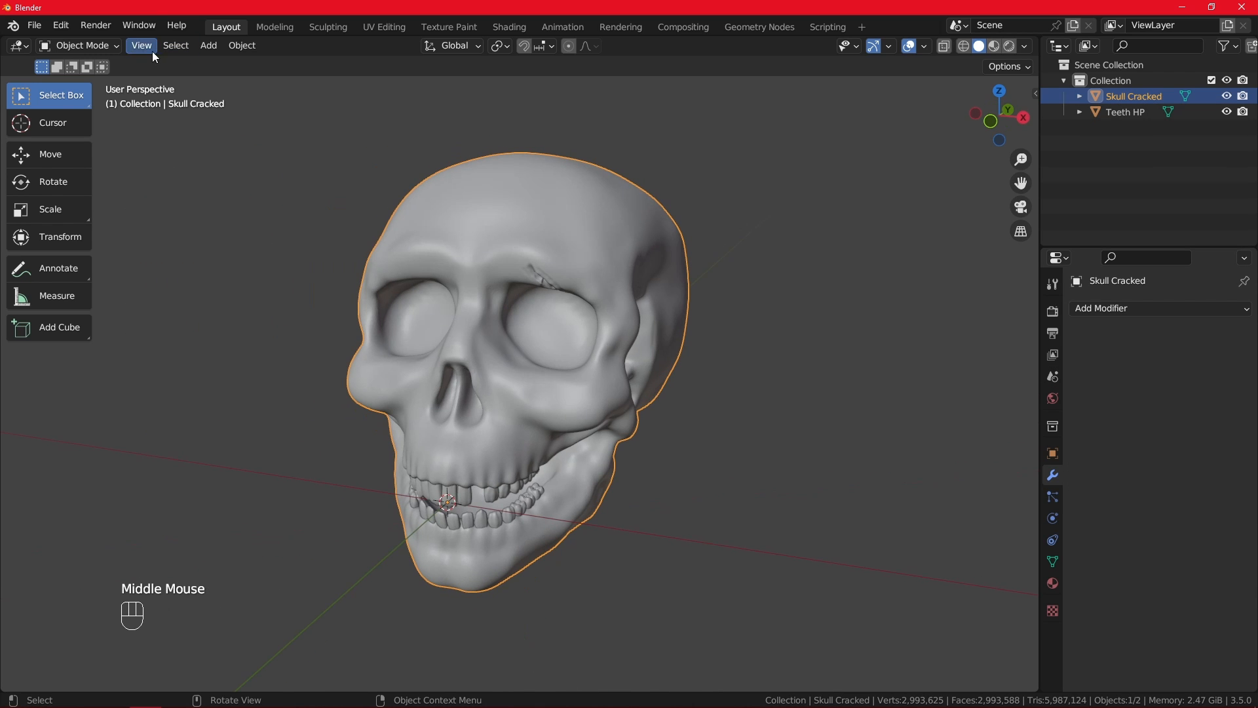
click(117, 46)
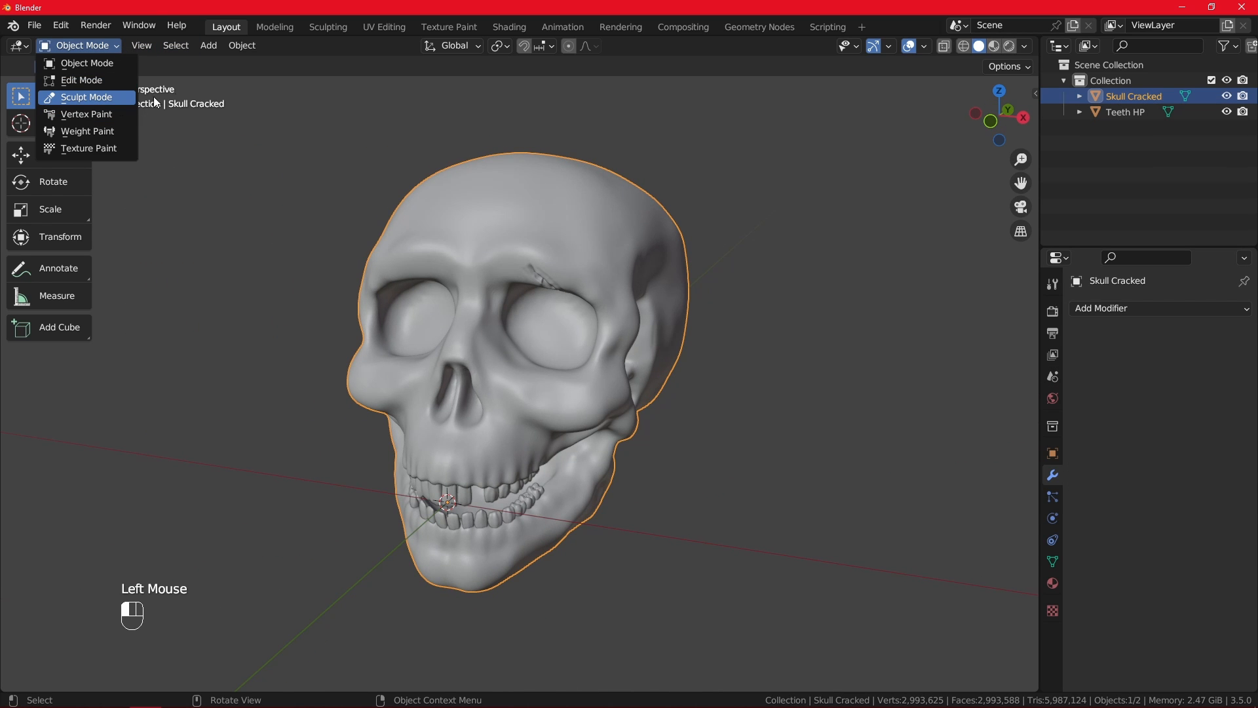
click(86, 97)
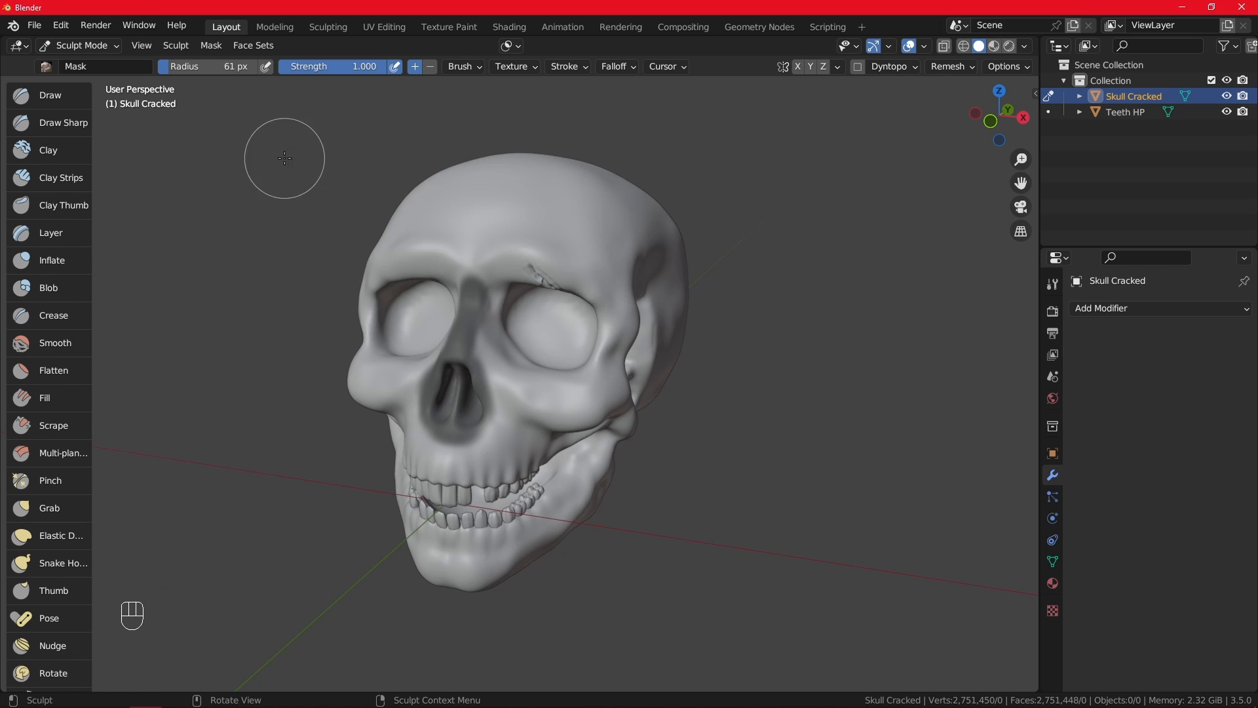
- Cut the masked nose region out of the skull with Mask Slice and inspect the opening up close
click(209, 46)
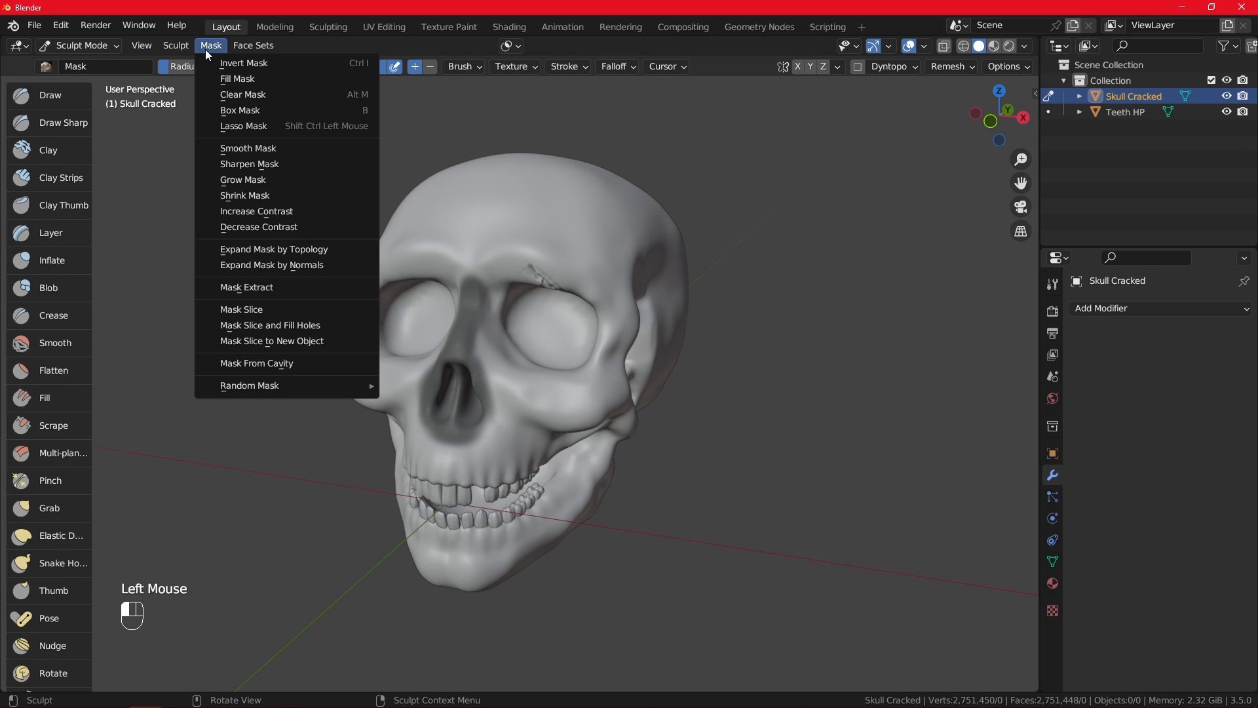
click(262, 308)
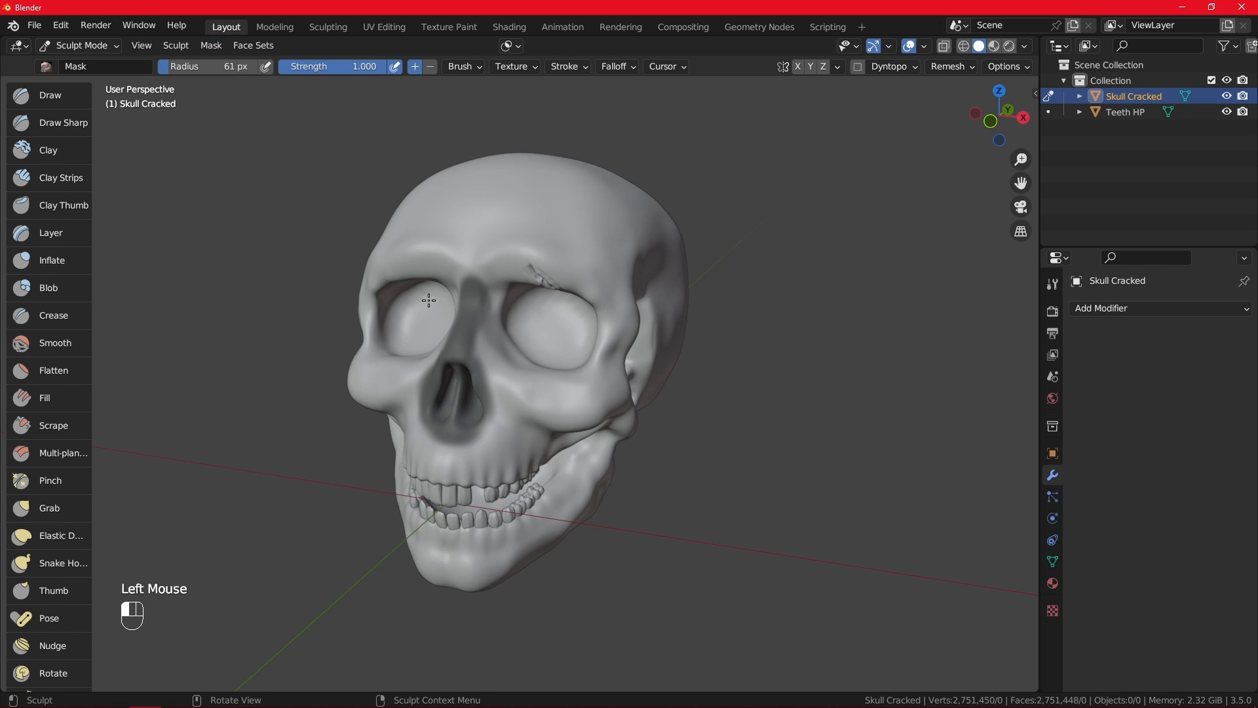
right_click(193, 45)
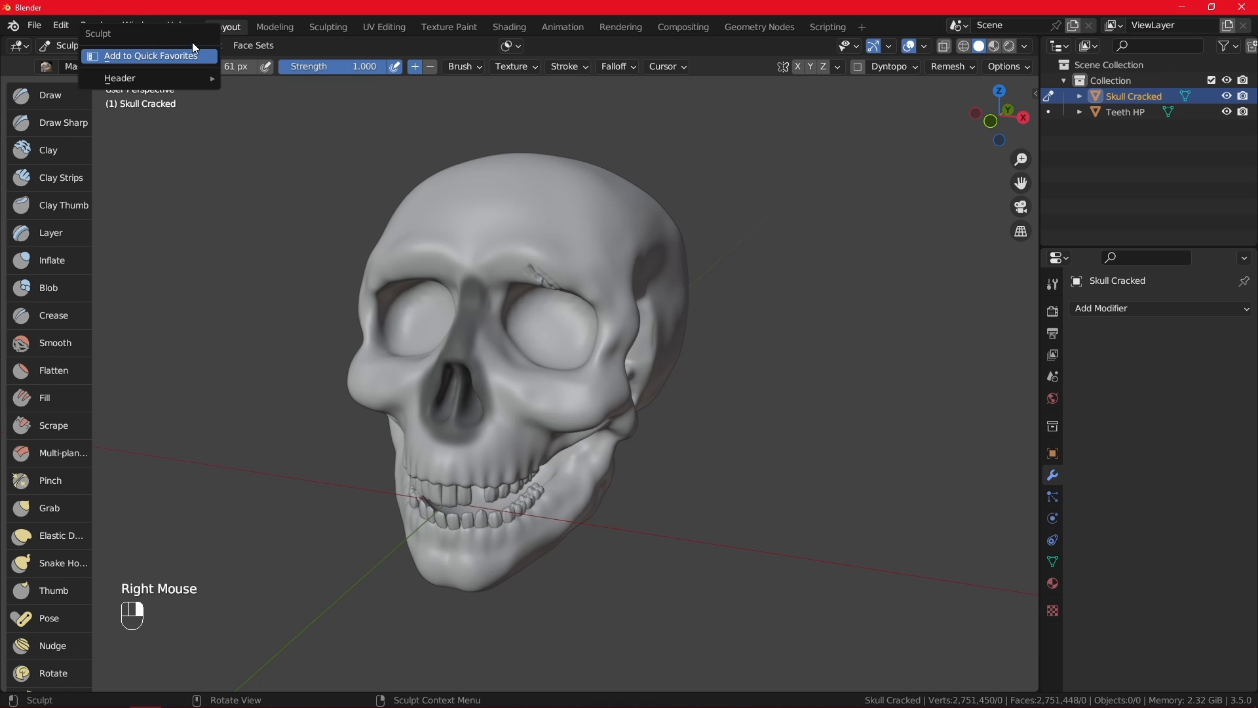
click(168, 46)
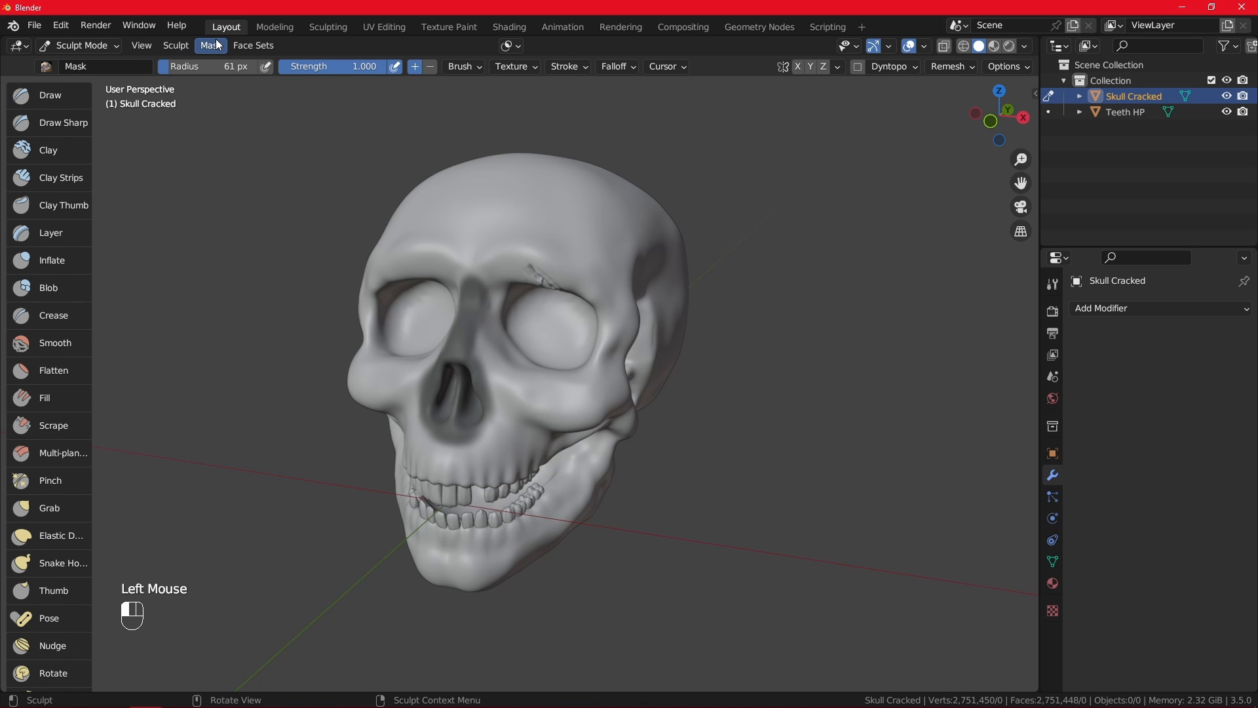
click(211, 45)
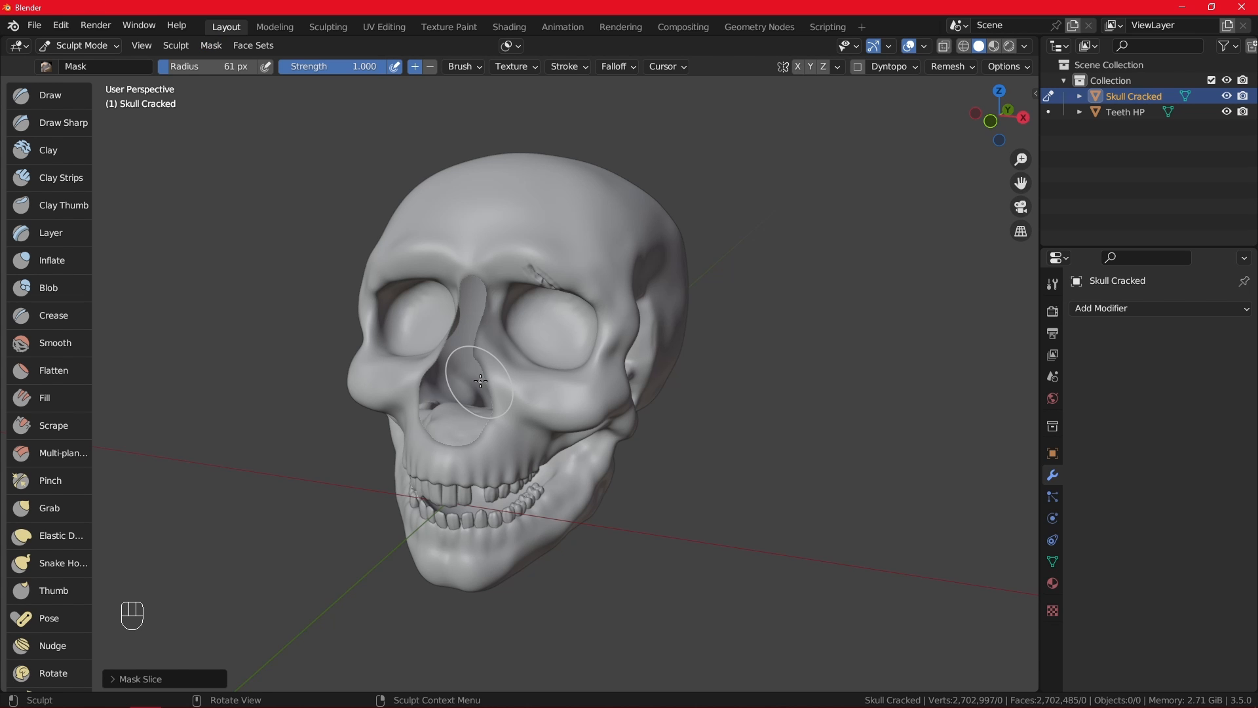
alt+middle_drag(481, 380, 494, 358)
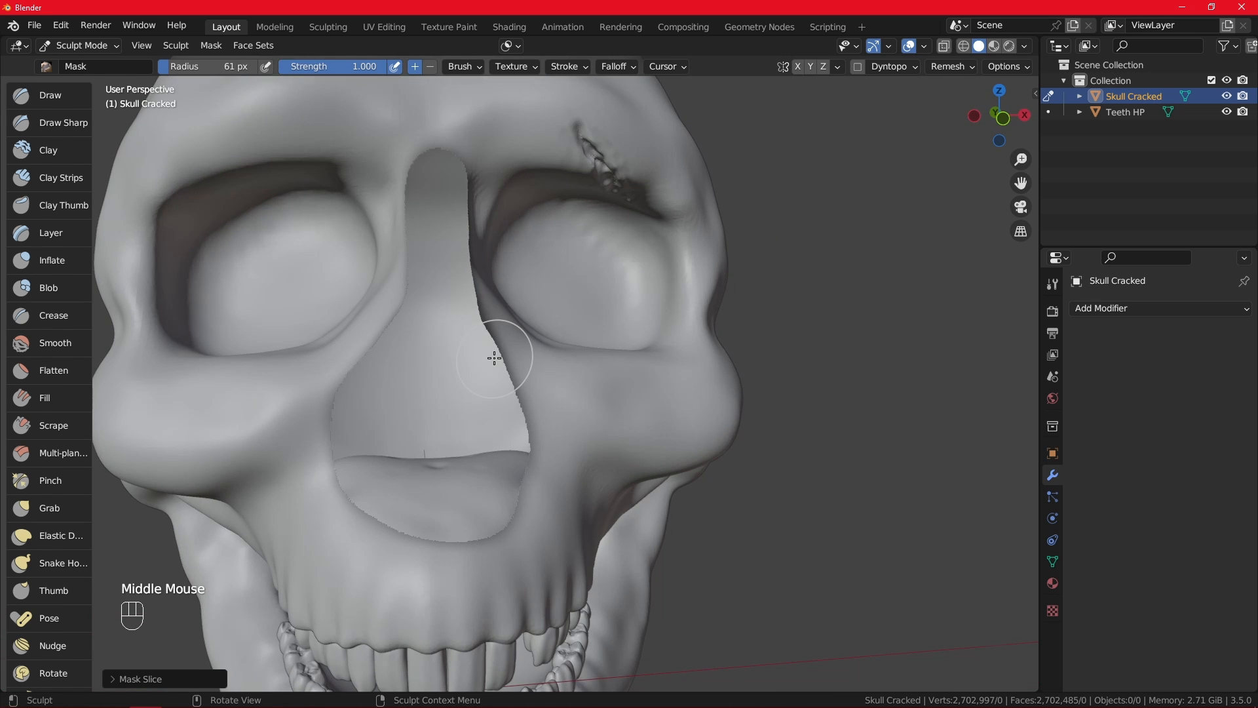
scroll(494, 357, down, 3)
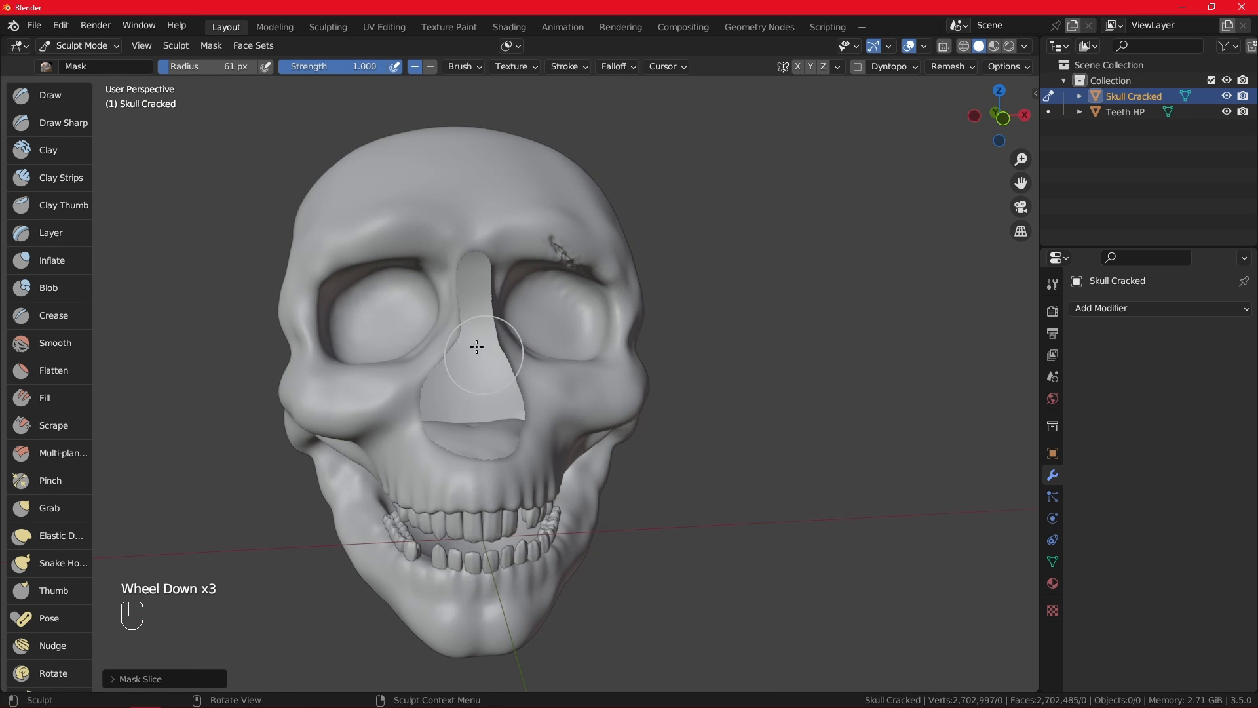
- Undo the previous nose slice and cut the masked nose region out with Mask Slice and Fill Holes, checking the filled opening
click(60, 30)
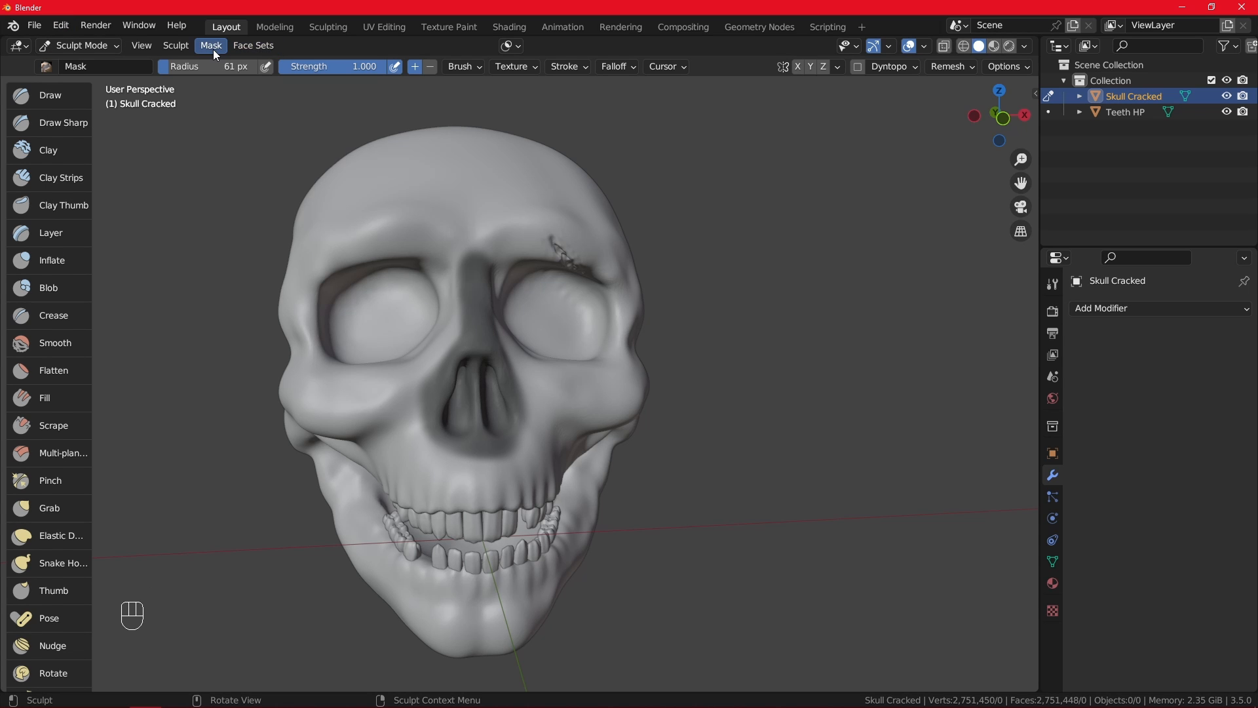
click(213, 50)
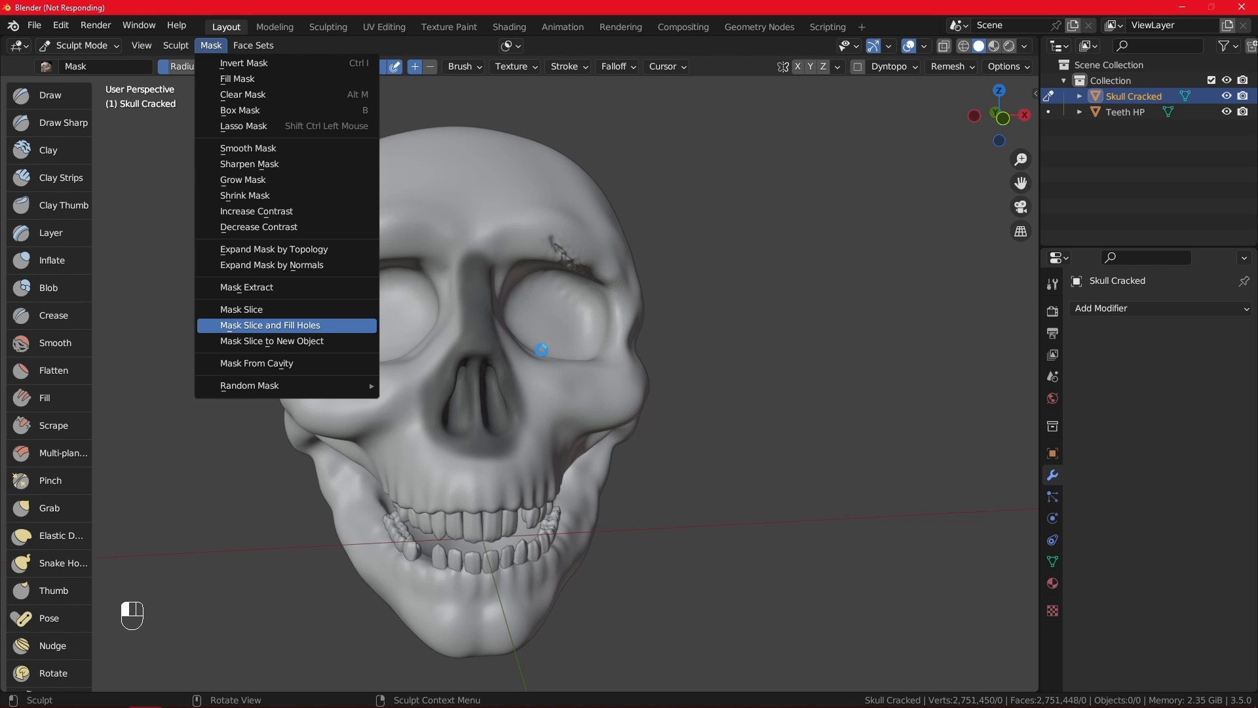
scroll(502, 408, up, 3)
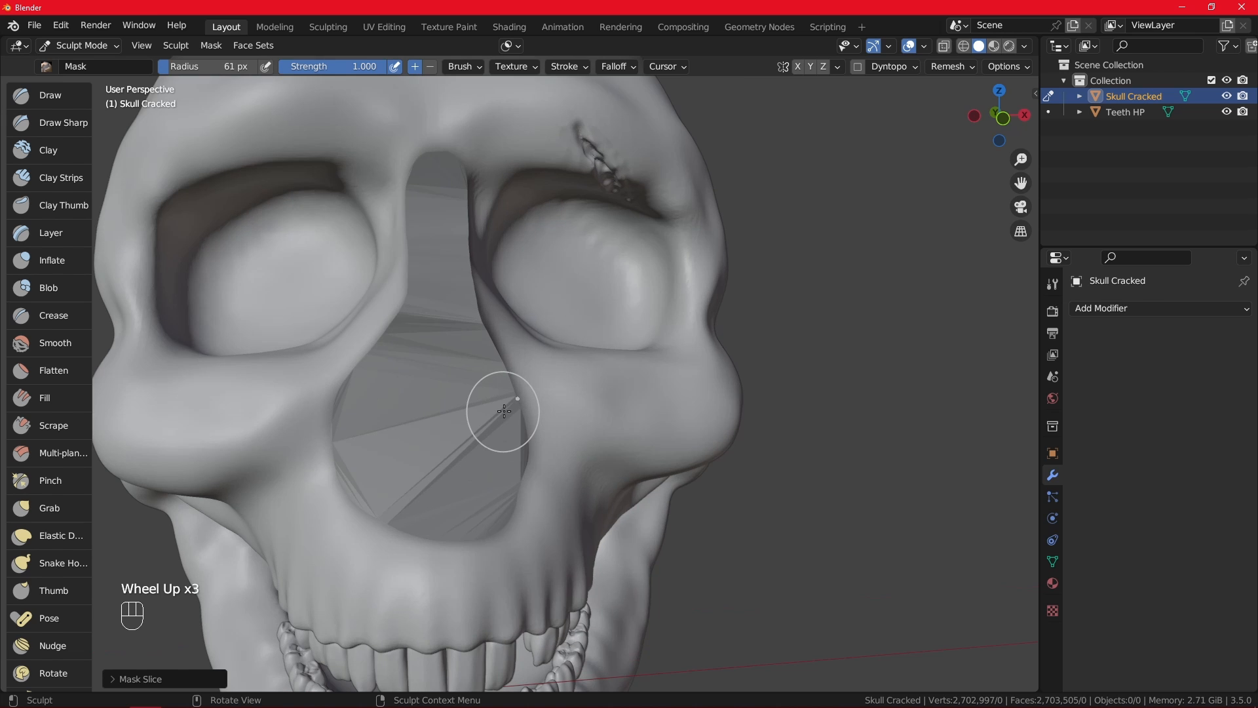
scroll(504, 411, down, 2)
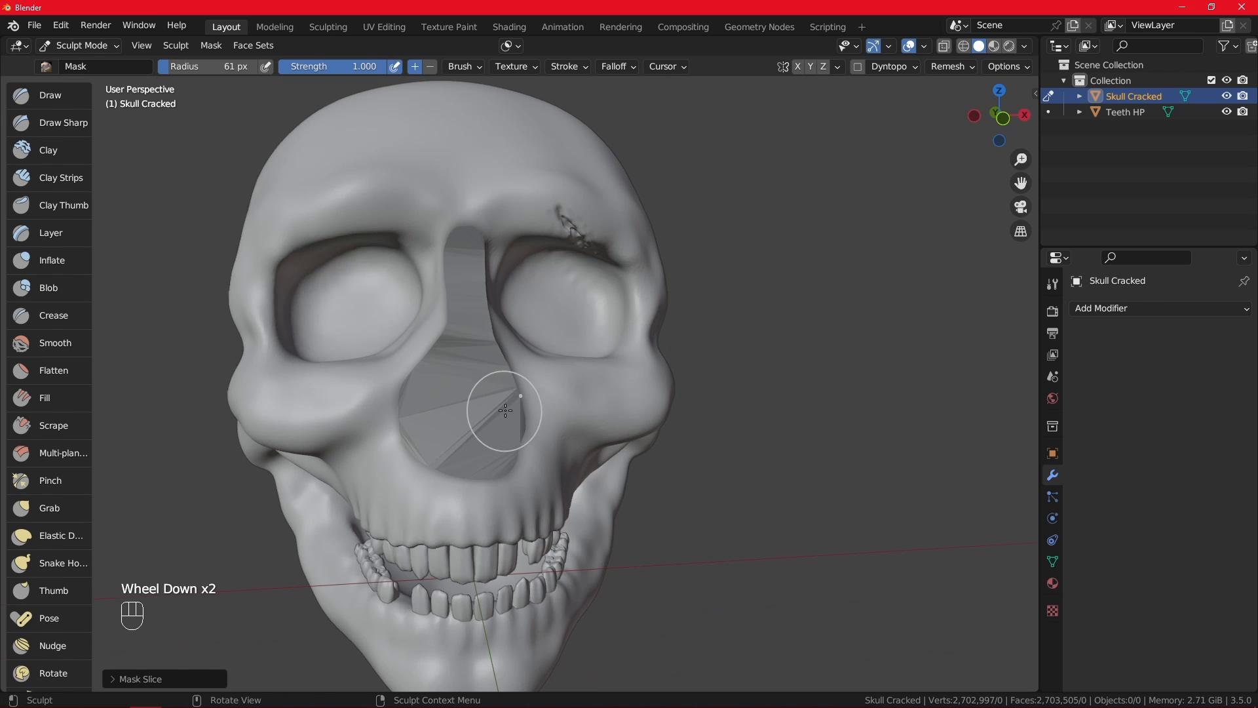
- Try smoothing strokes across the face and over the crack above the eye socket with the Mask brush active
click(932, 67)
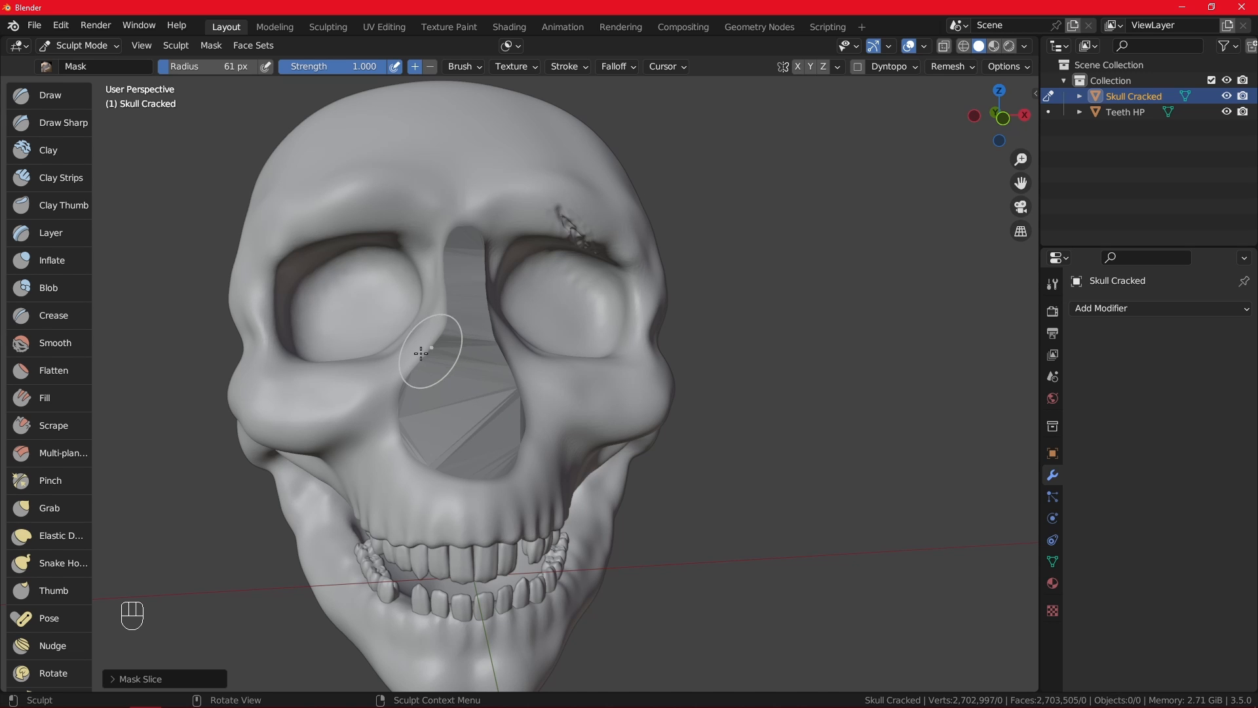
scroll(82, 375, down, 2)
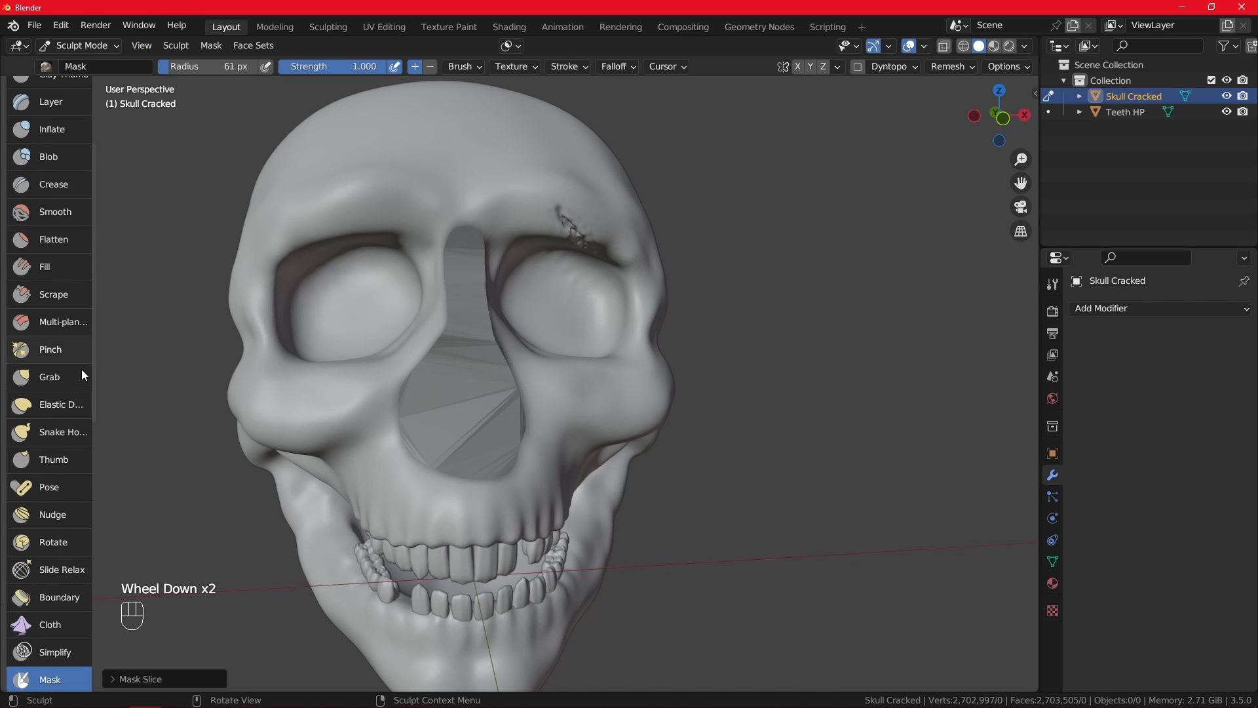
scroll(82, 370, down, 2)
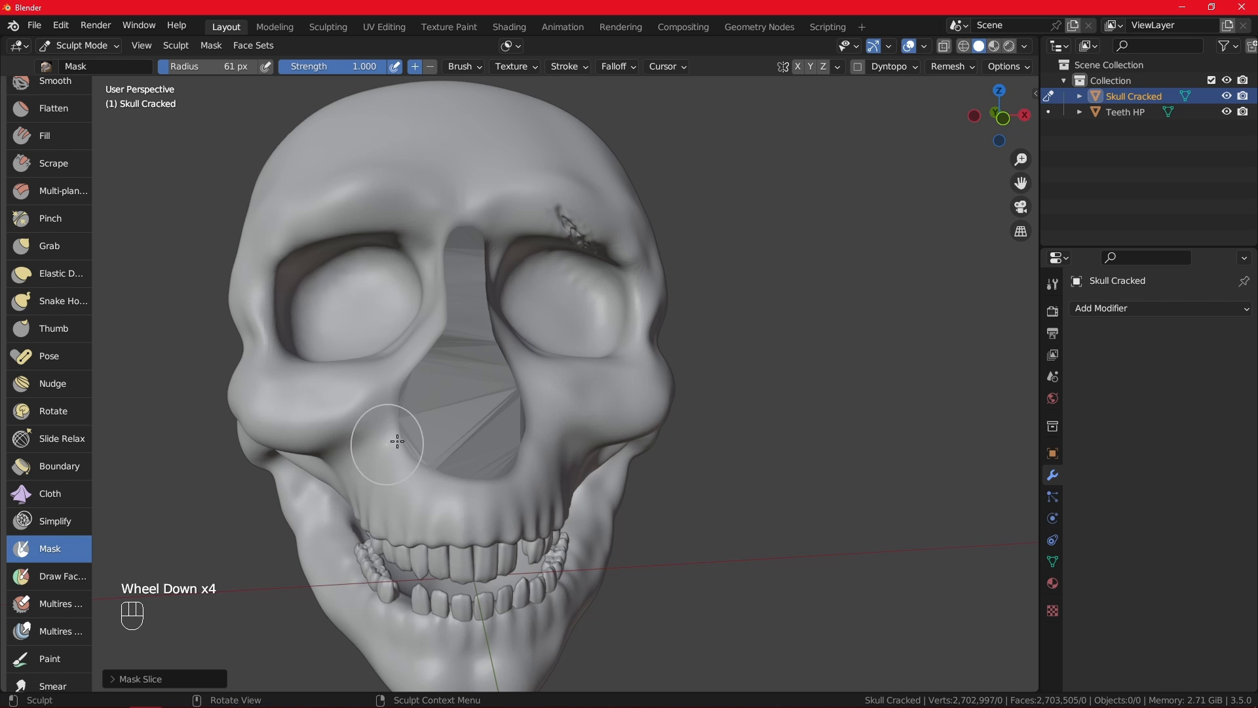
mouse_move(558, 410)
shift+mouse_down()
mouse_move(533, 516)
mouse_move(444, 502)
mouse_move(435, 435)
mouse_move(530, 423)
mouse_move(434, 263)
shift+mouse_up()
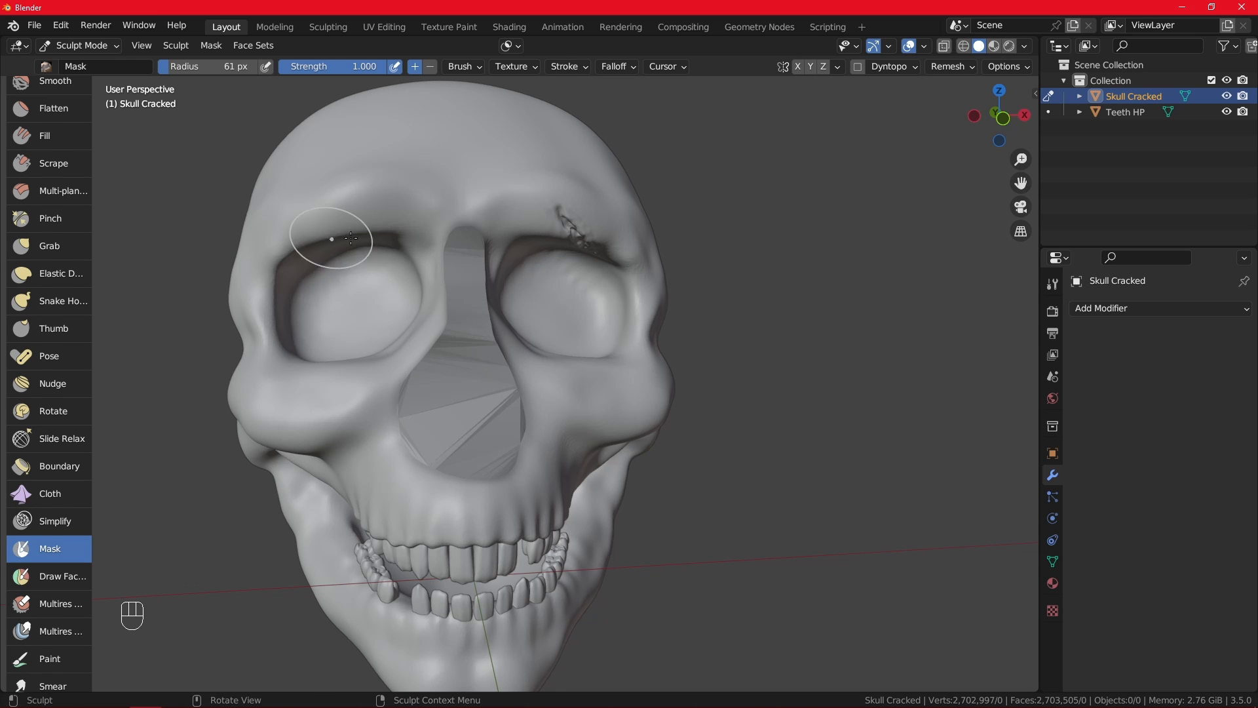
mouse_move(387, 225)
middle_down()
mouse_move(478, 218)
mouse_move(572, 238)
mouse_move(529, 420)
middle_up()
scroll(478, 219, up, 4)
middle_drag(529, 420, 574, 371)
shift+drag(594, 260, 598, 327)
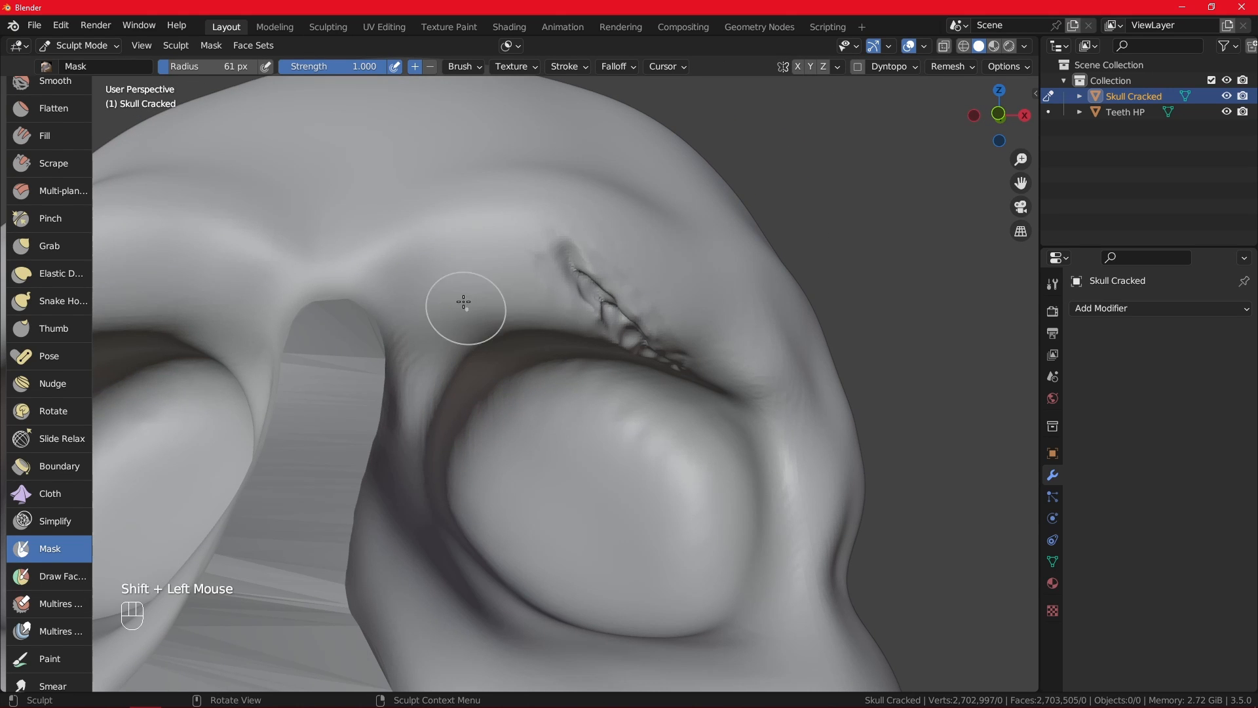
- Try the Scrape brush and smoothing on the crack above the eye socket, and undo the strokes
key(F1)
drag(572, 272, 614, 328)
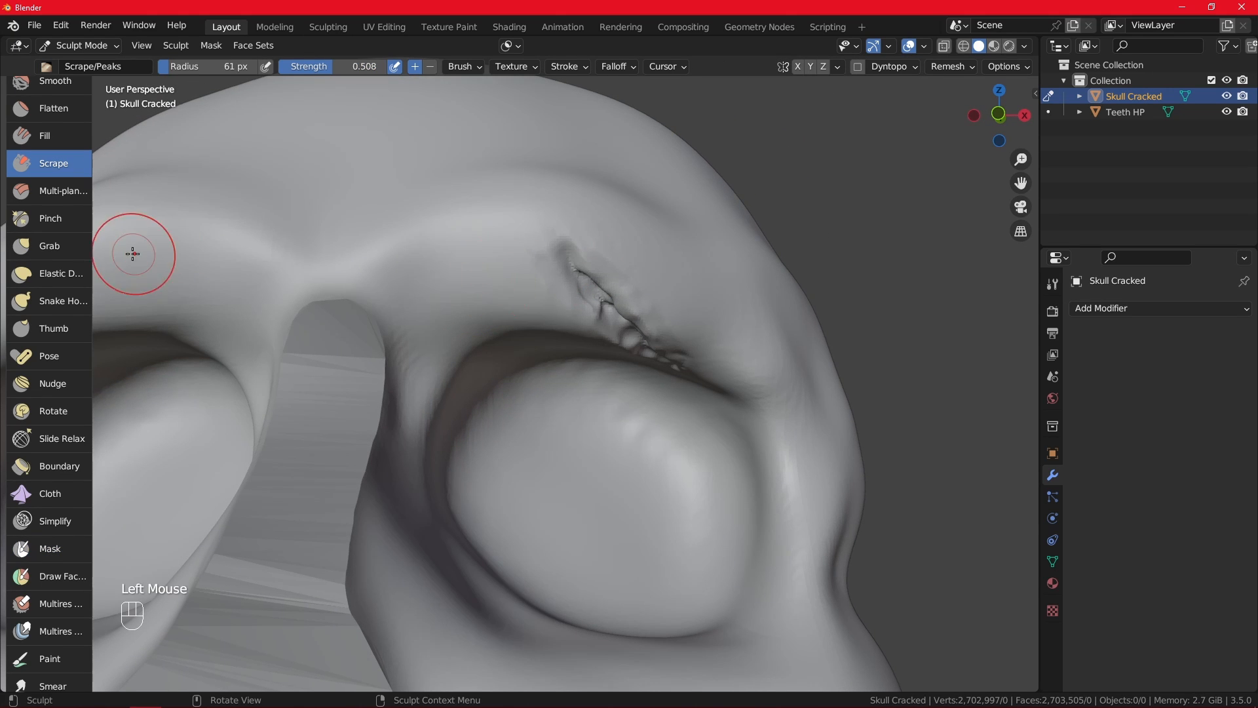
shift+drag(573, 274, 604, 298)
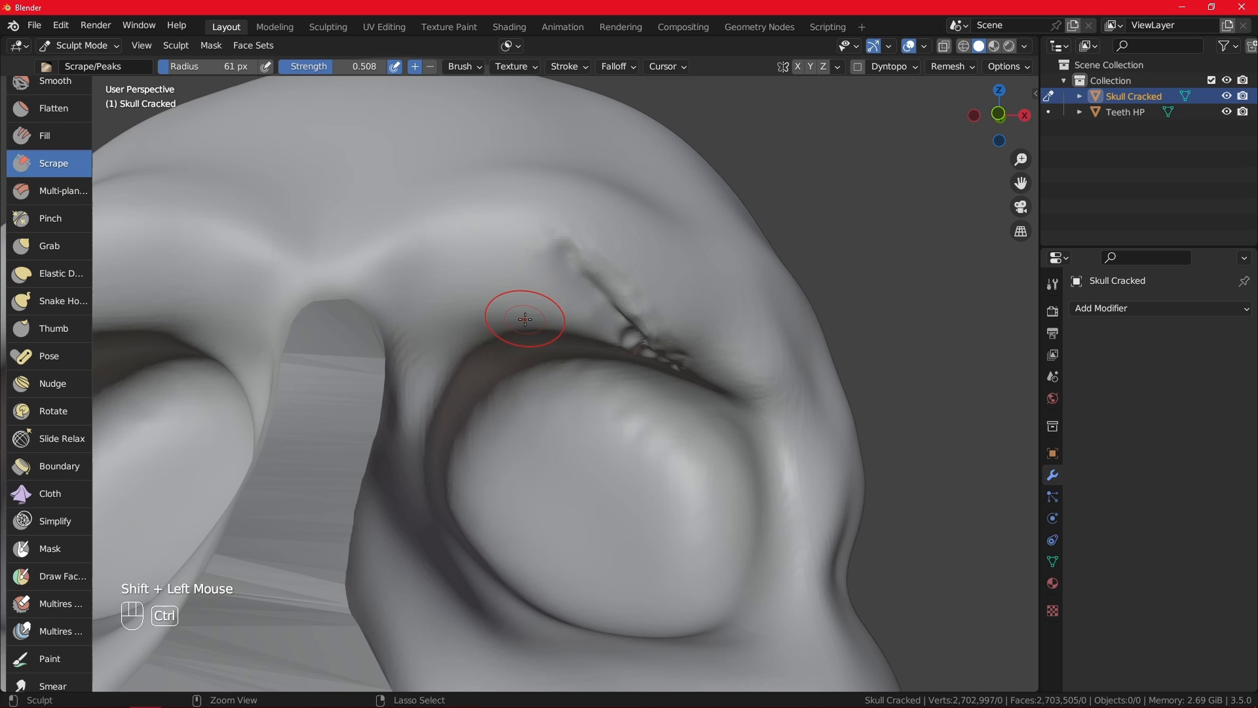
key(ctrl+z)
key(ctrl+z)
key(ctrl+z)
- Undo the slice with filled holes on the nose and put the cracked skull back into Sculpt Mode
scroll(525, 319, down, 2)
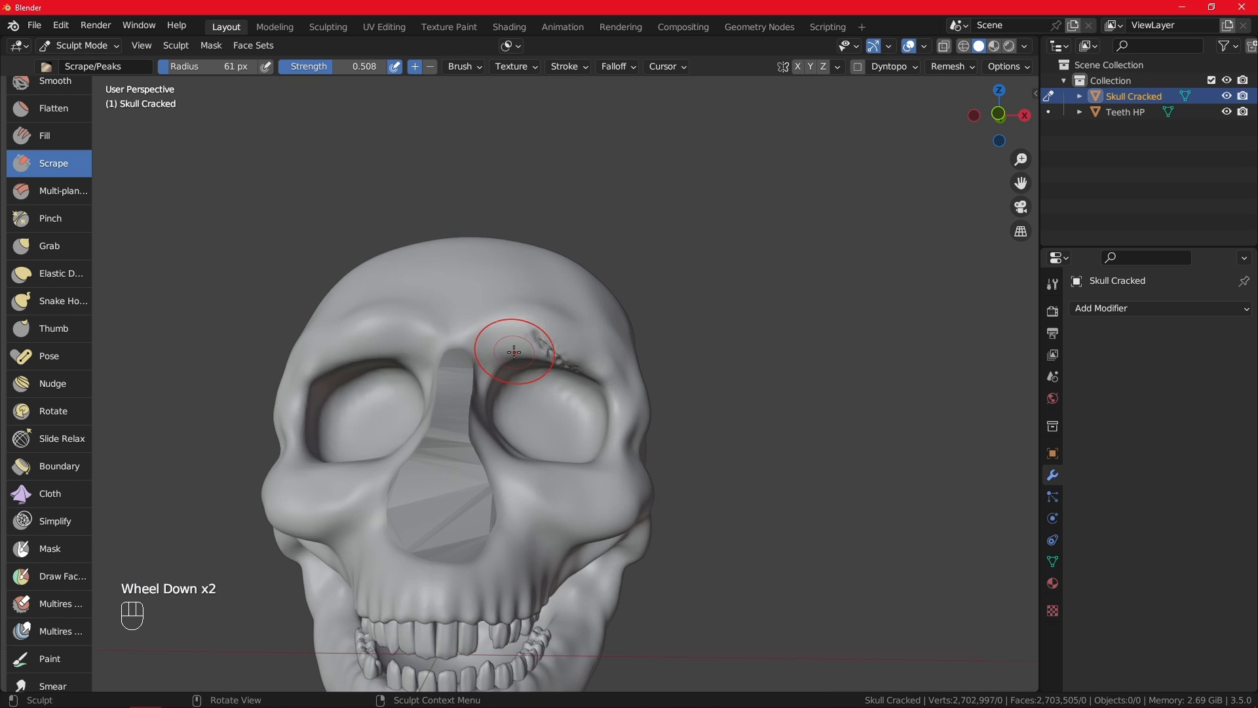
middle_drag(520, 365, 514, 392)
key(ctrl+z)
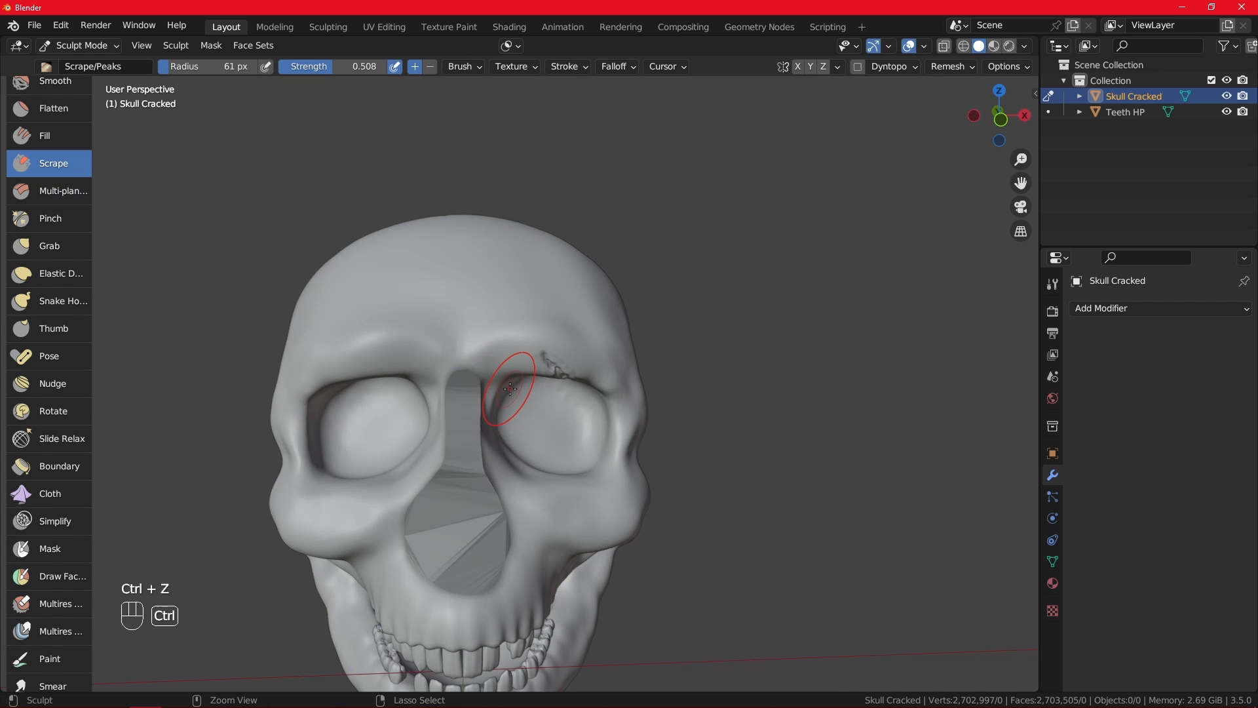
key(ctrl+z)
key(ctrl+z)
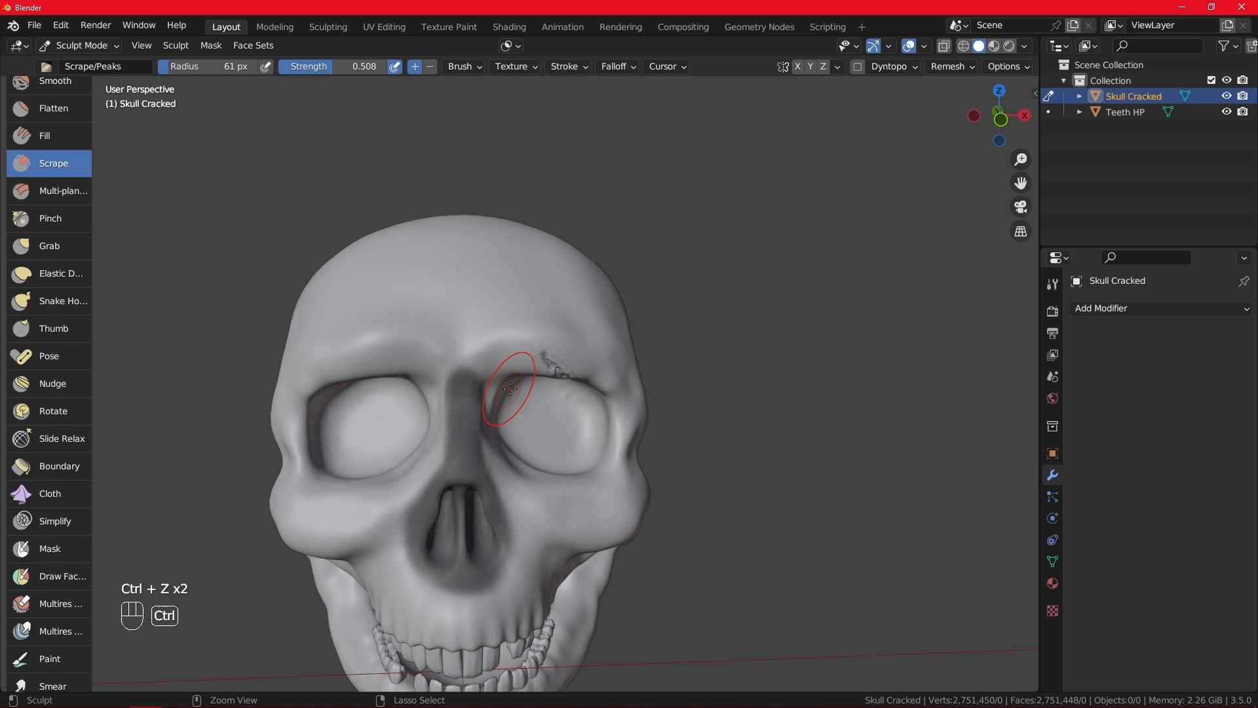
click(504, 395)
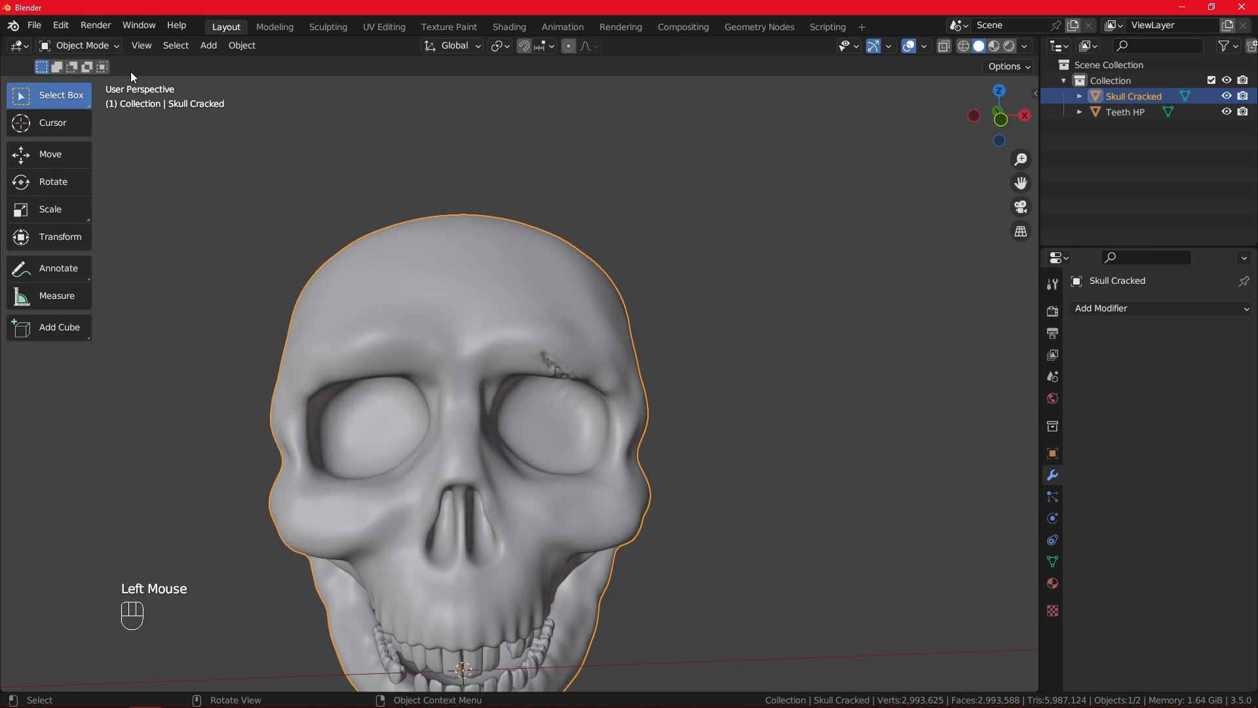
click(85, 46)
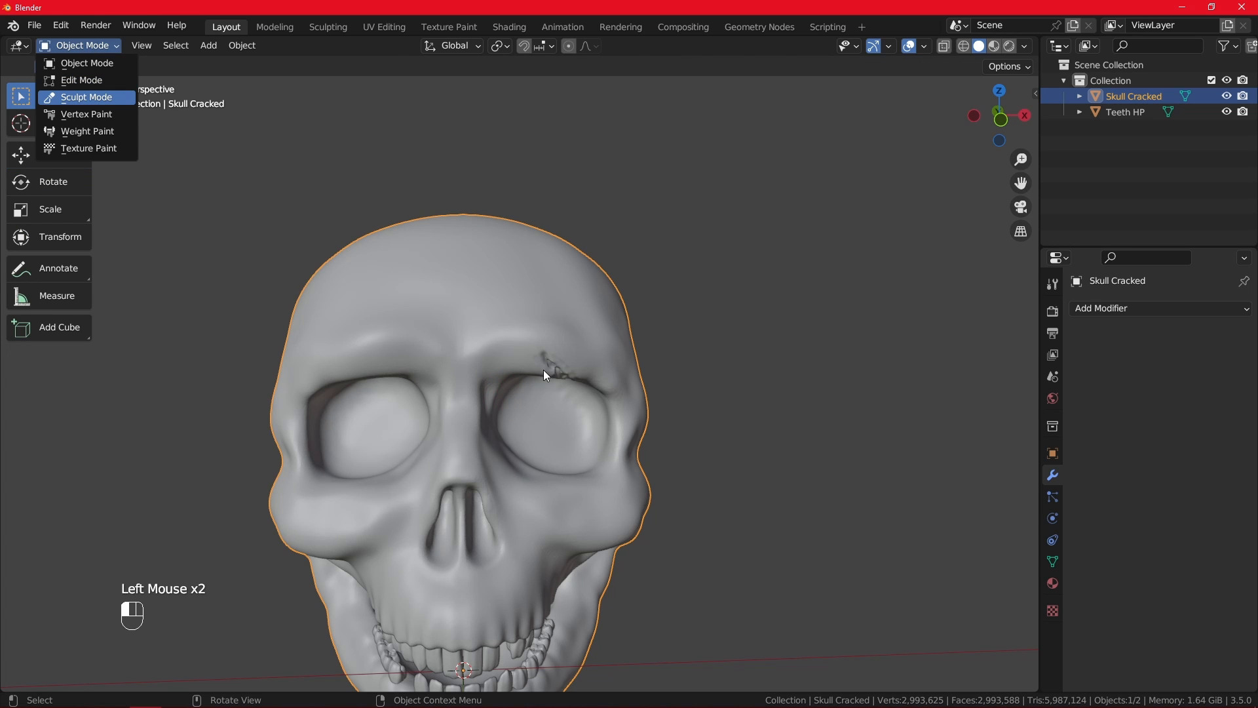
shift+middle_drag(551, 376, 584, 280)
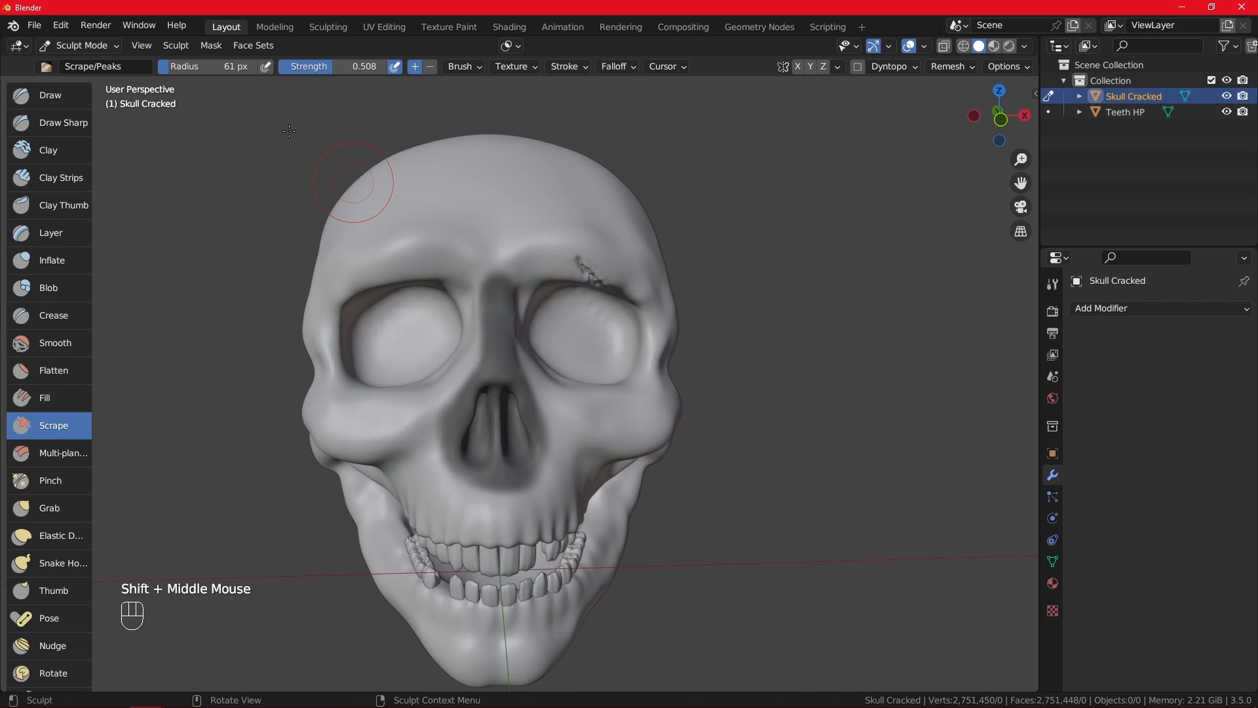
- Separate the masked nose region with Mask Slice to New Object and move the new piece out beside the skull
click(211, 45)
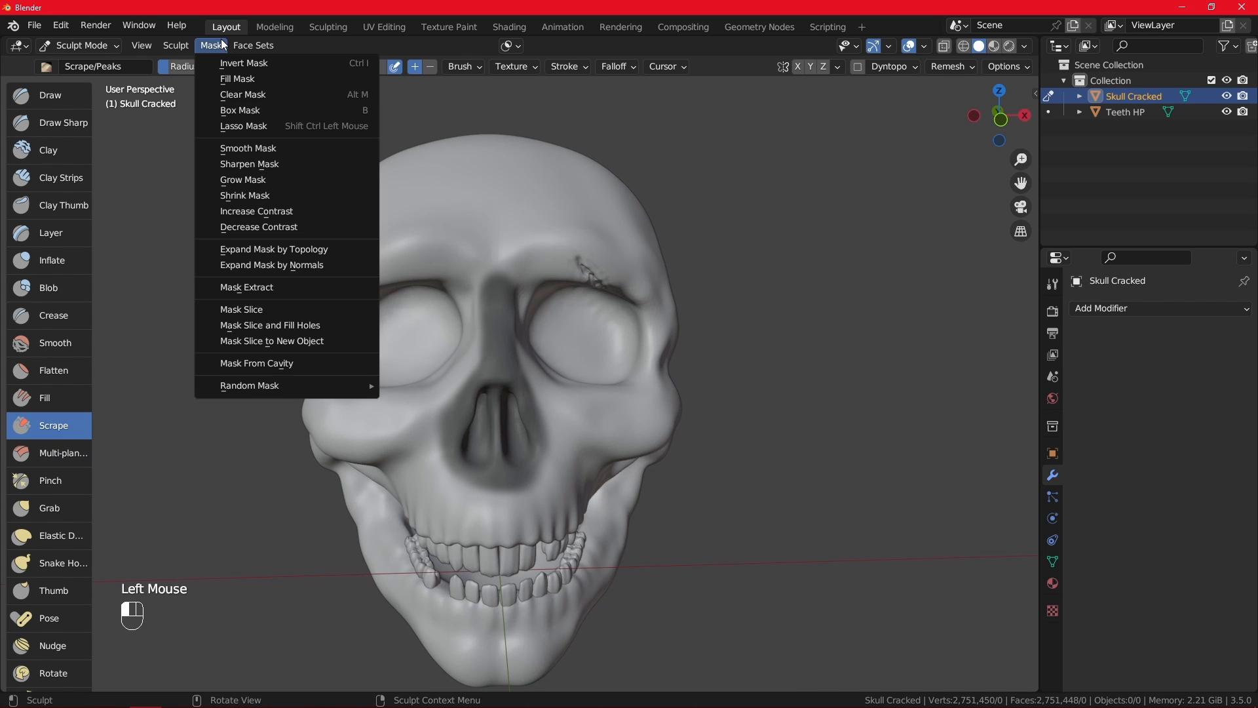
click(327, 347)
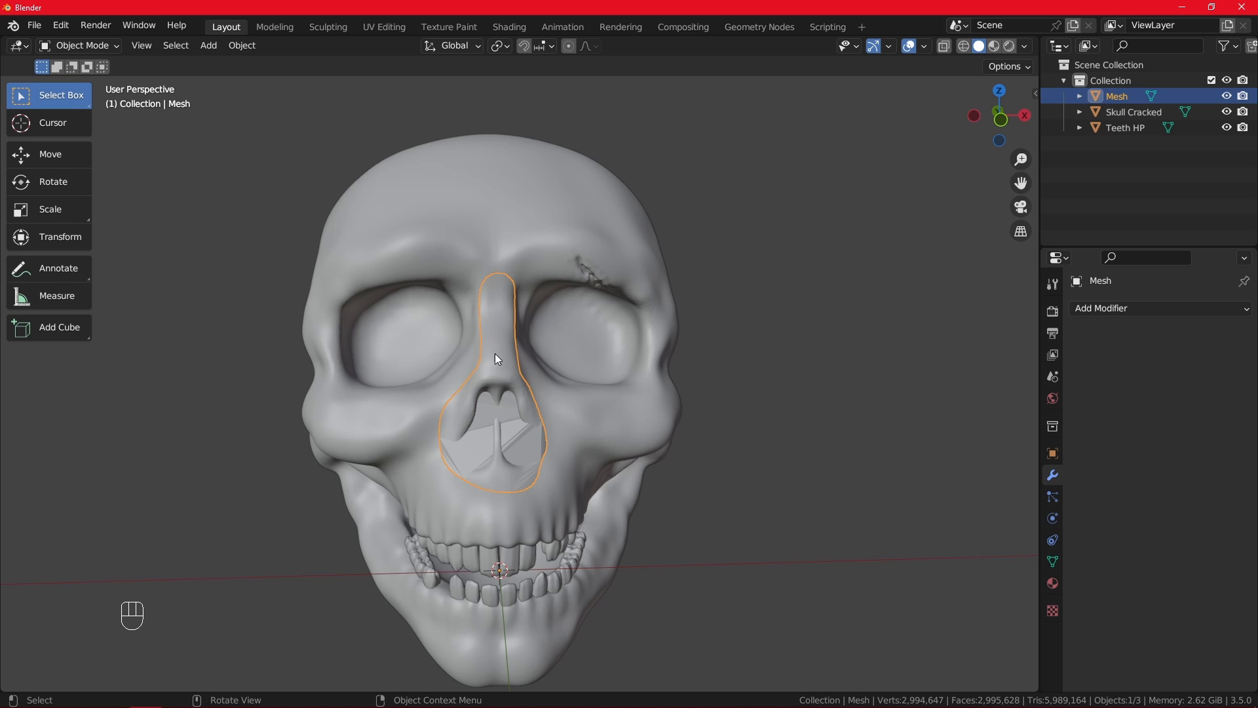
key(g)
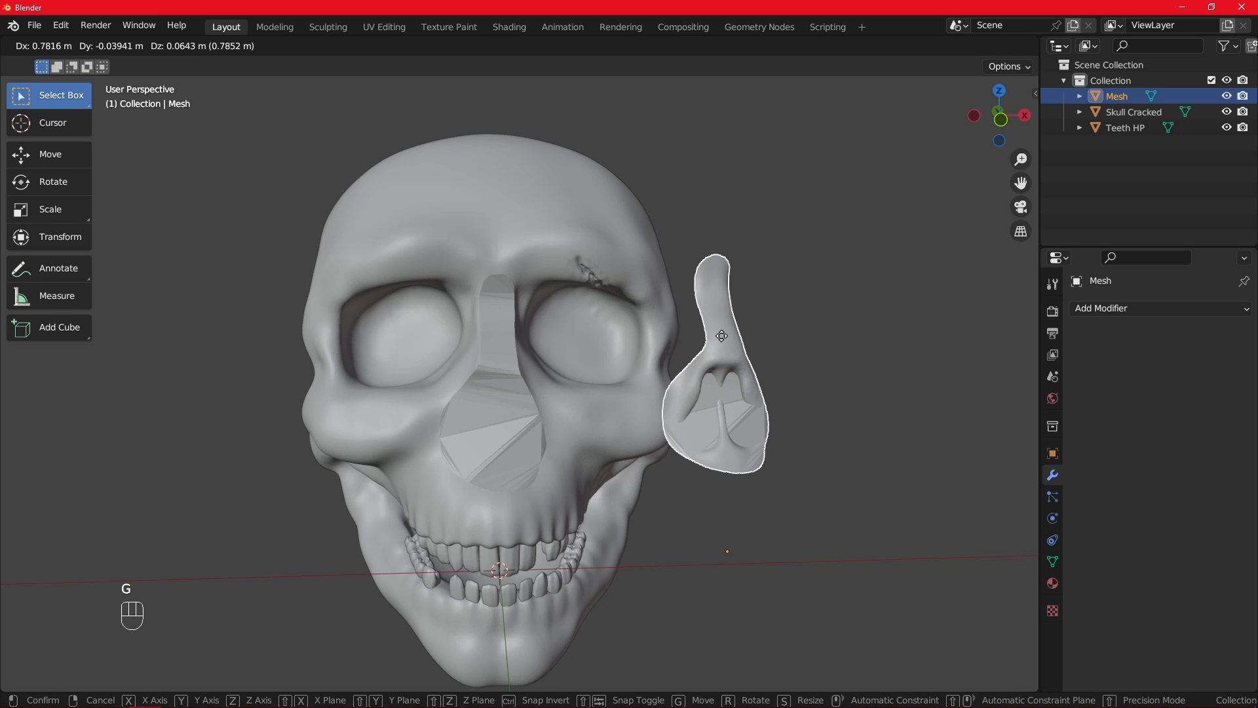
click(627, 334)
- Inspect the separated nose piece and the filled opening in the skull from several angles
middle_drag(627, 334, 870, 342)
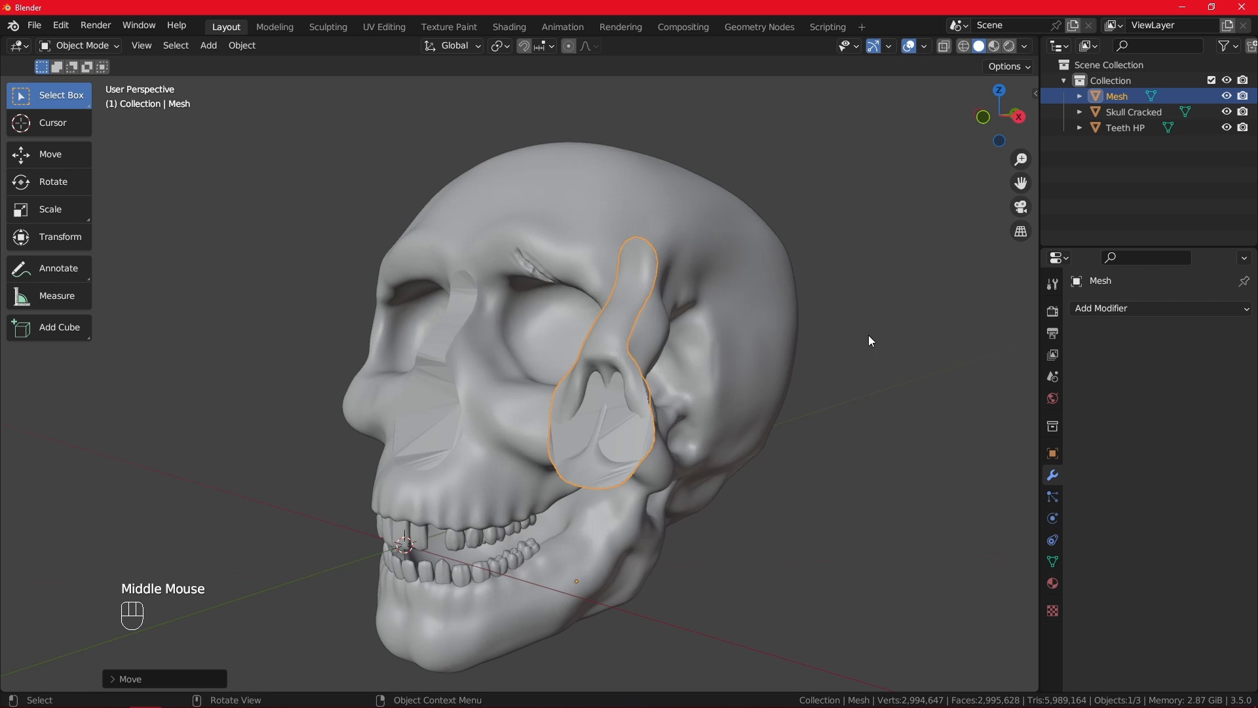
alt+middle_drag(657, 334, 514, 367)
scroll(722, 410, up, 2)
click(599, 411)
alt+middle_drag(599, 412, 627, 356)
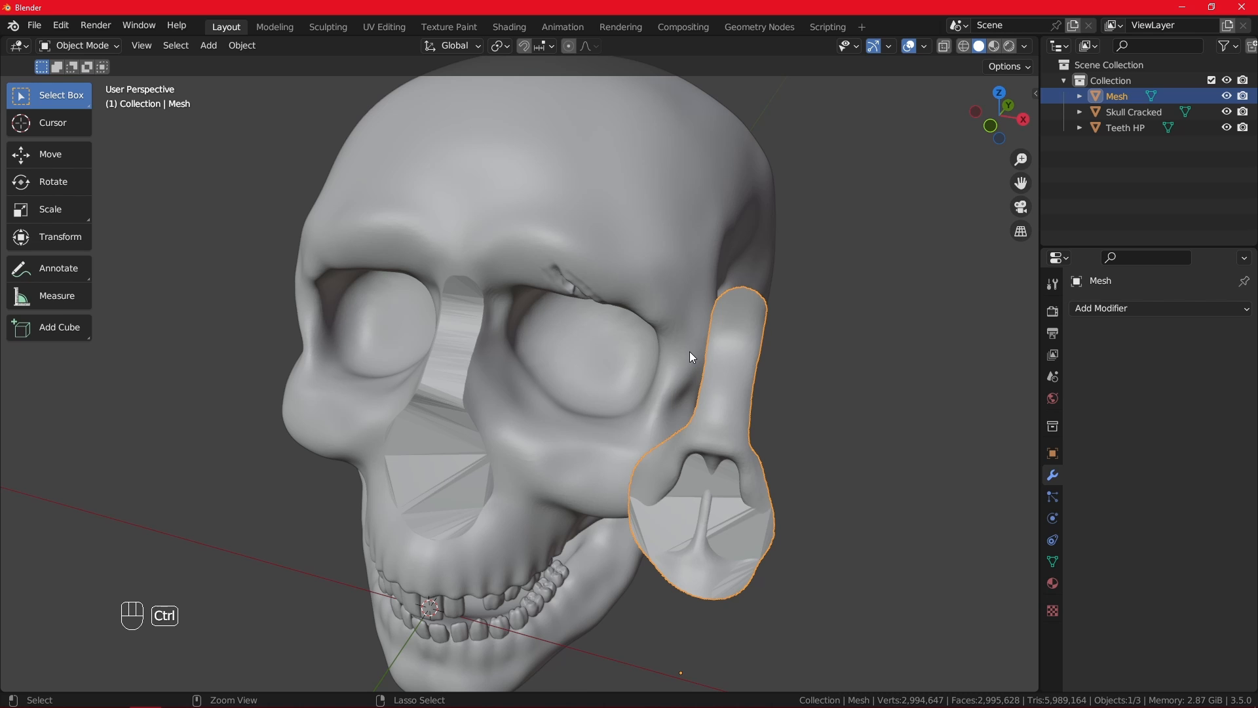
- Undo the move and the nose separation, and return the cracked skull to Sculpt Mode
key(ctrl+z)
key(ctrl+z)
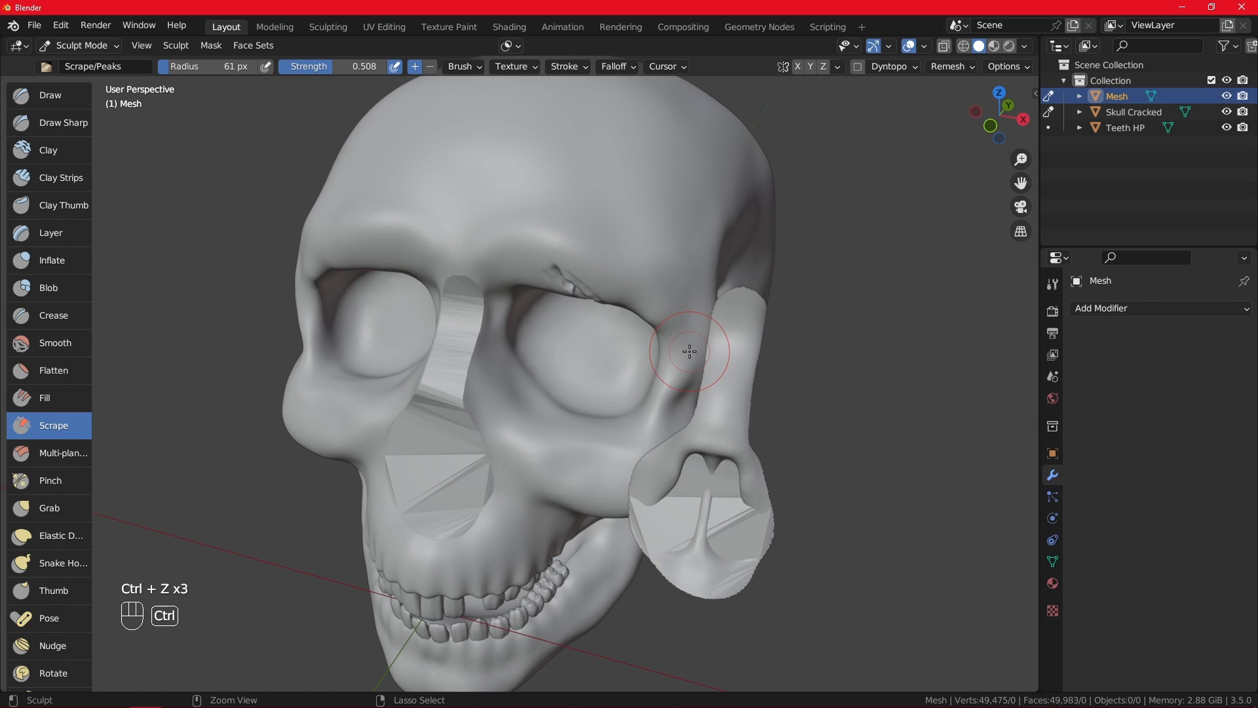
key(ctrl+z)
click(616, 355)
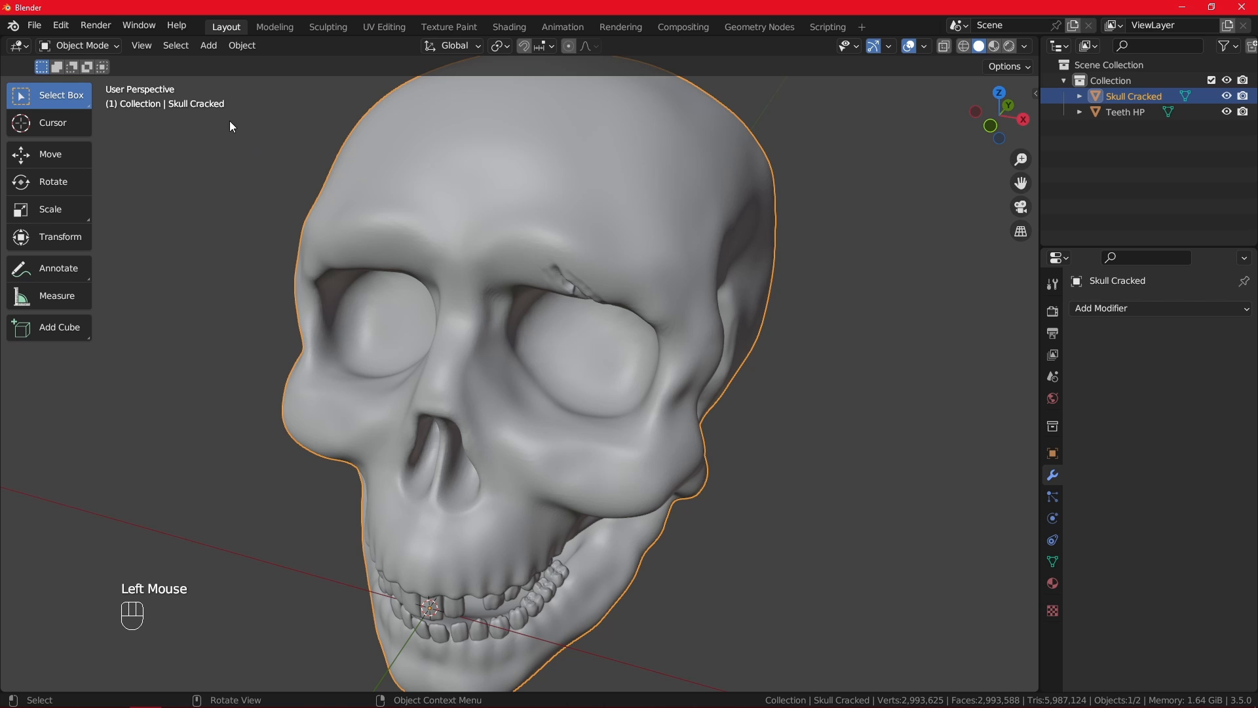
click(96, 46)
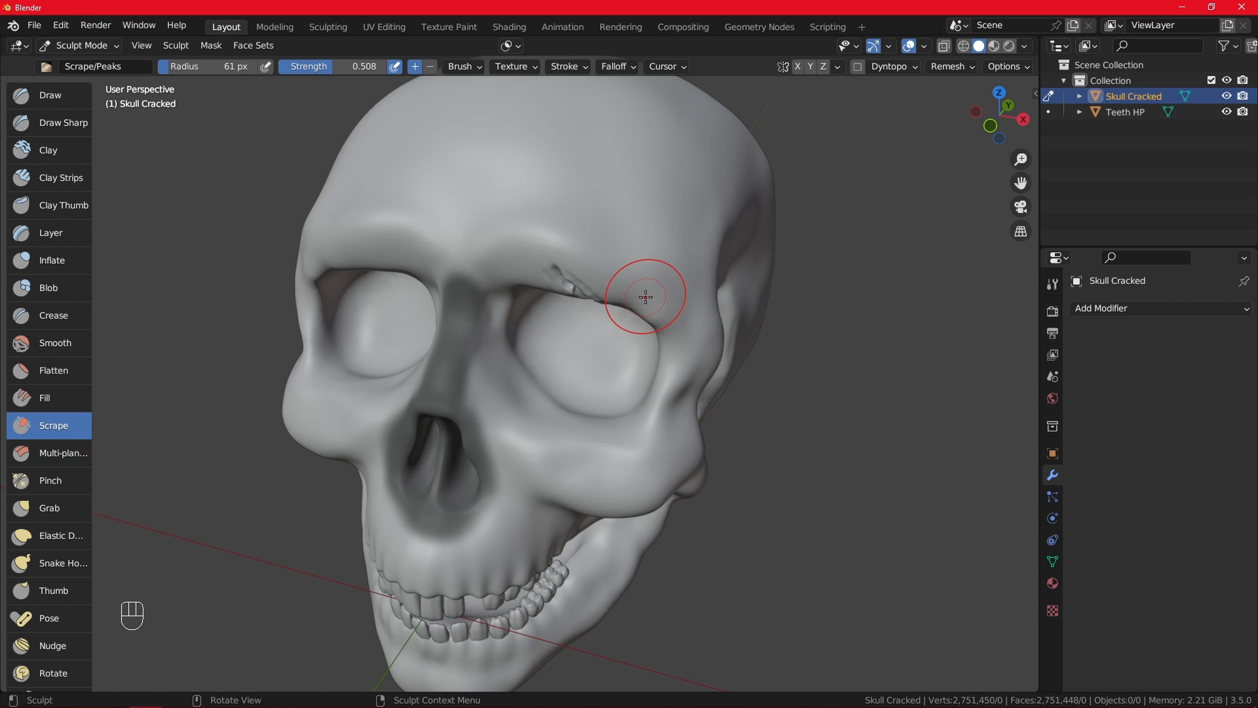
- Try Mask From Cavity on the whole skull, examine the masked crevices, and undo the cavity mask
click(212, 46)
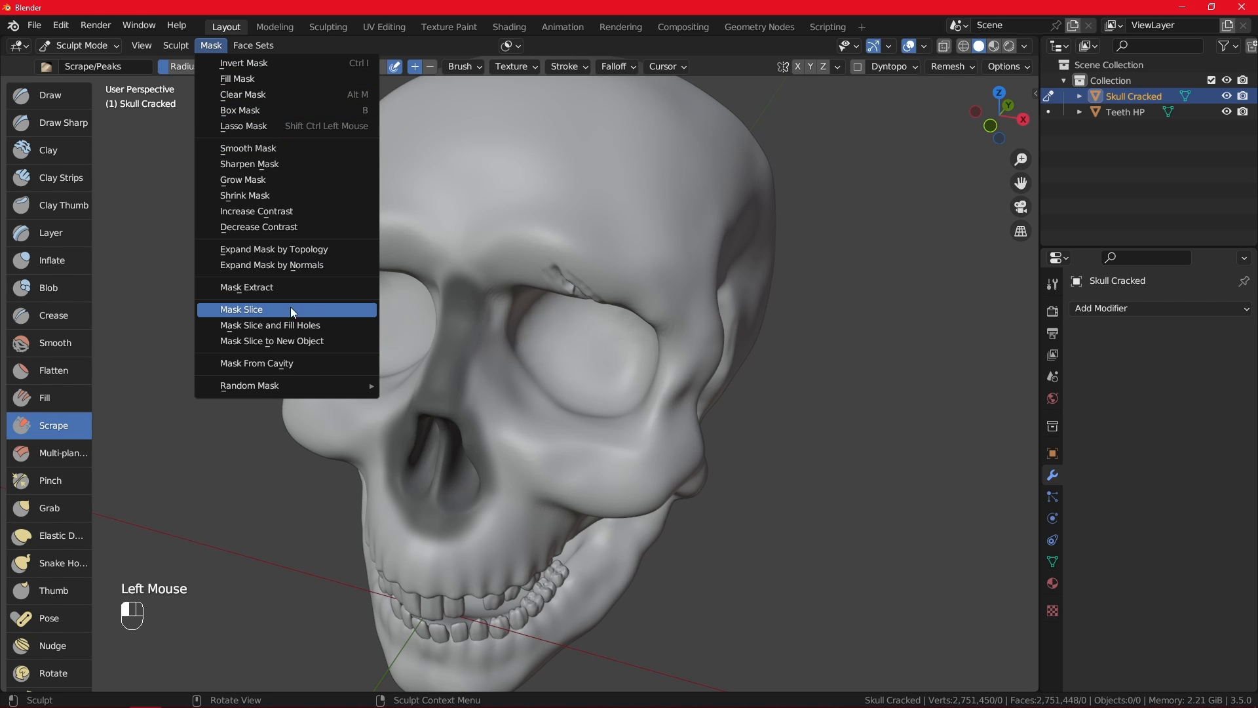
click(273, 364)
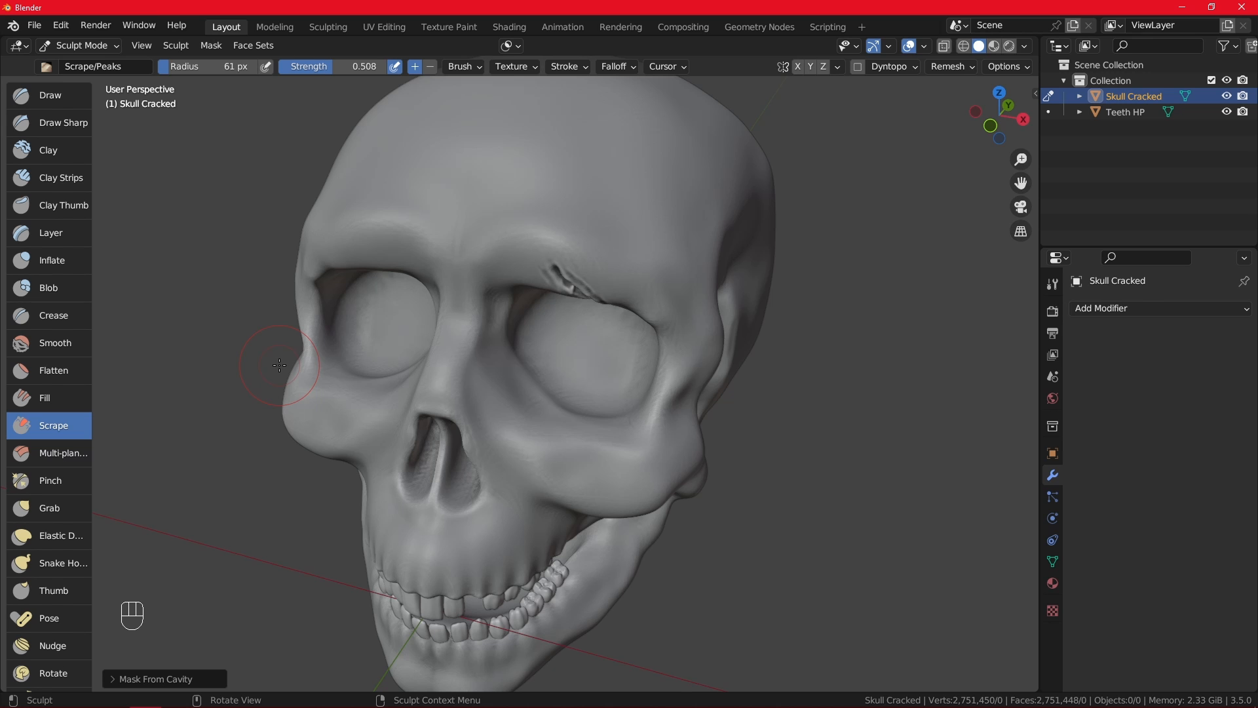
click(1025, 48)
scroll(595, 299, down, 2)
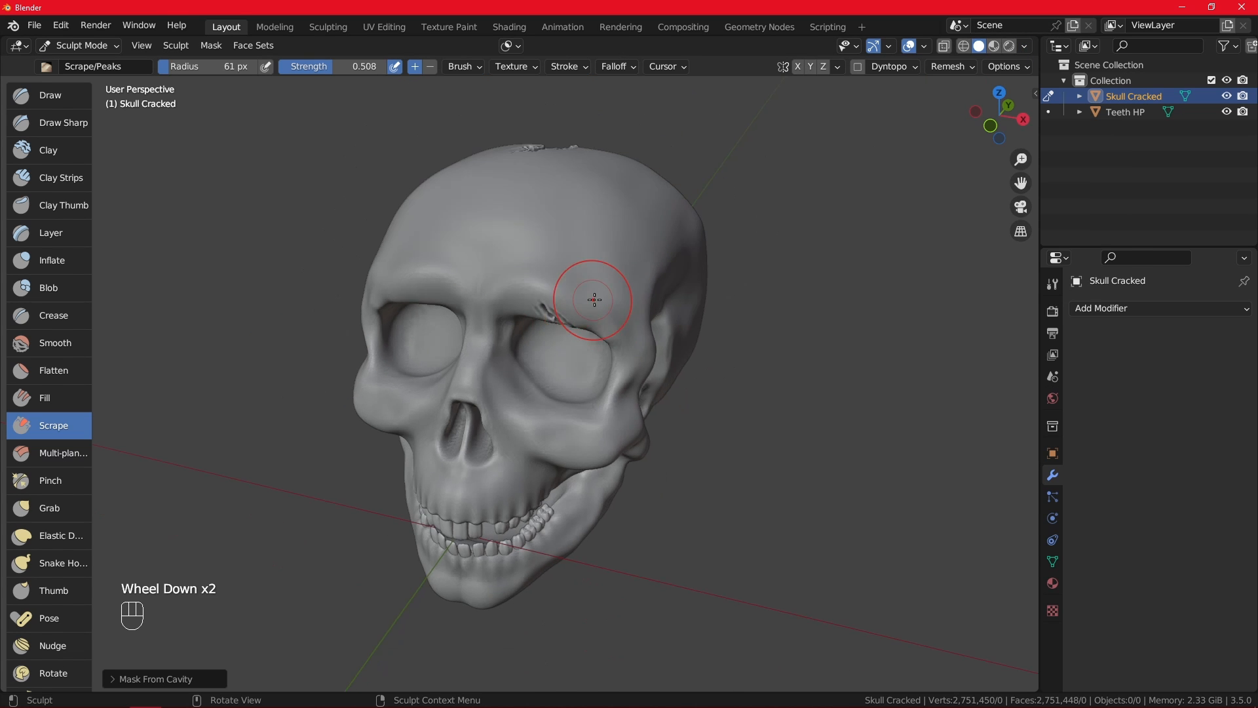
middle_drag(594, 299, 632, 276)
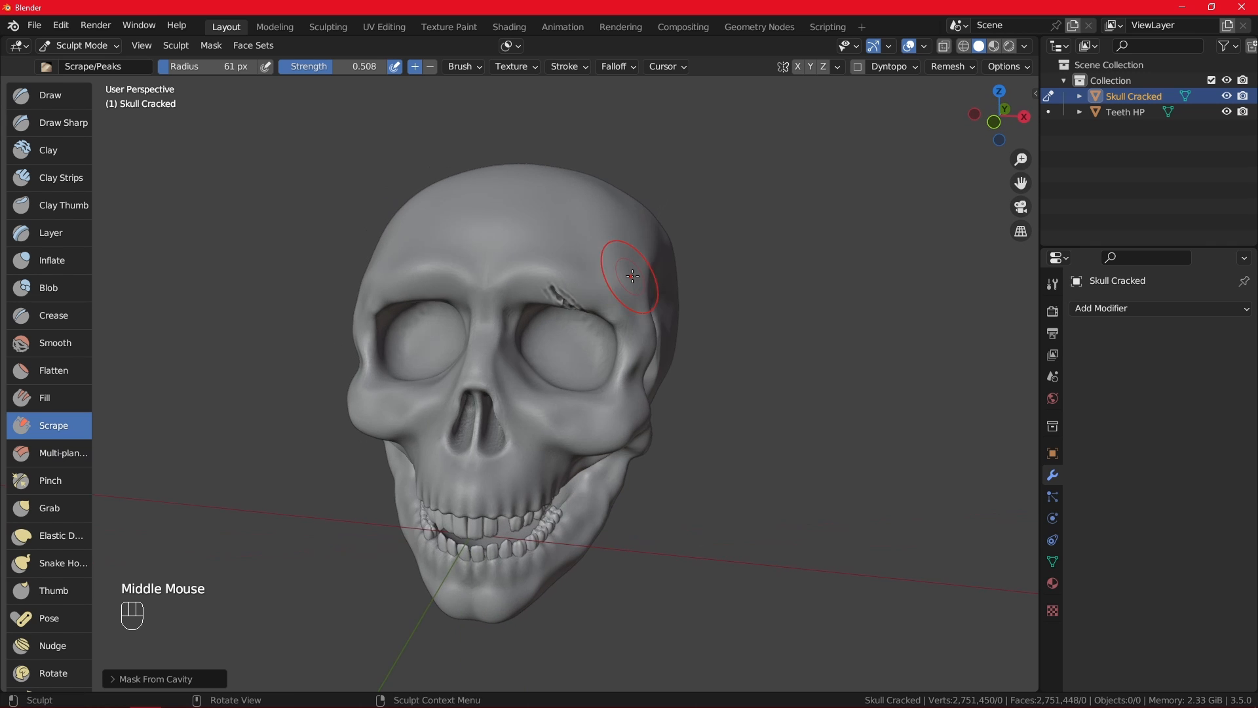
key(ctrl+z)
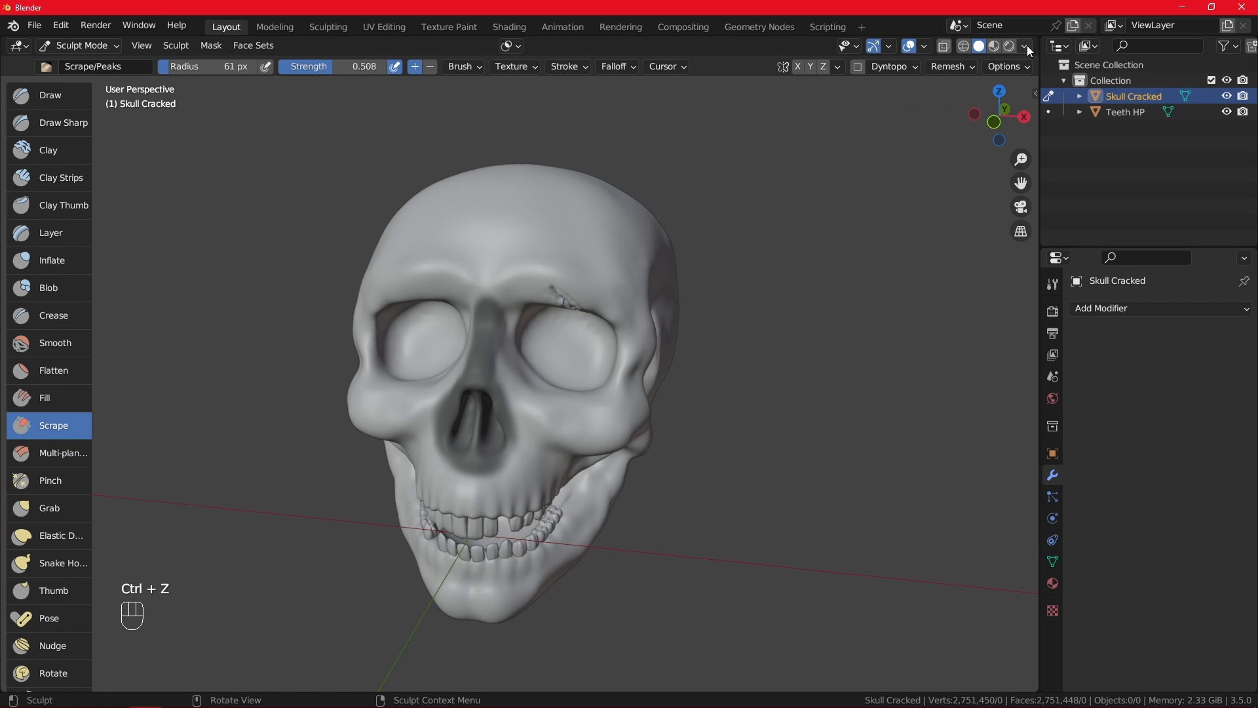
- Enable Cavity in the viewport shading and set both its Ridge and Valley to 2.000
click(1026, 46)
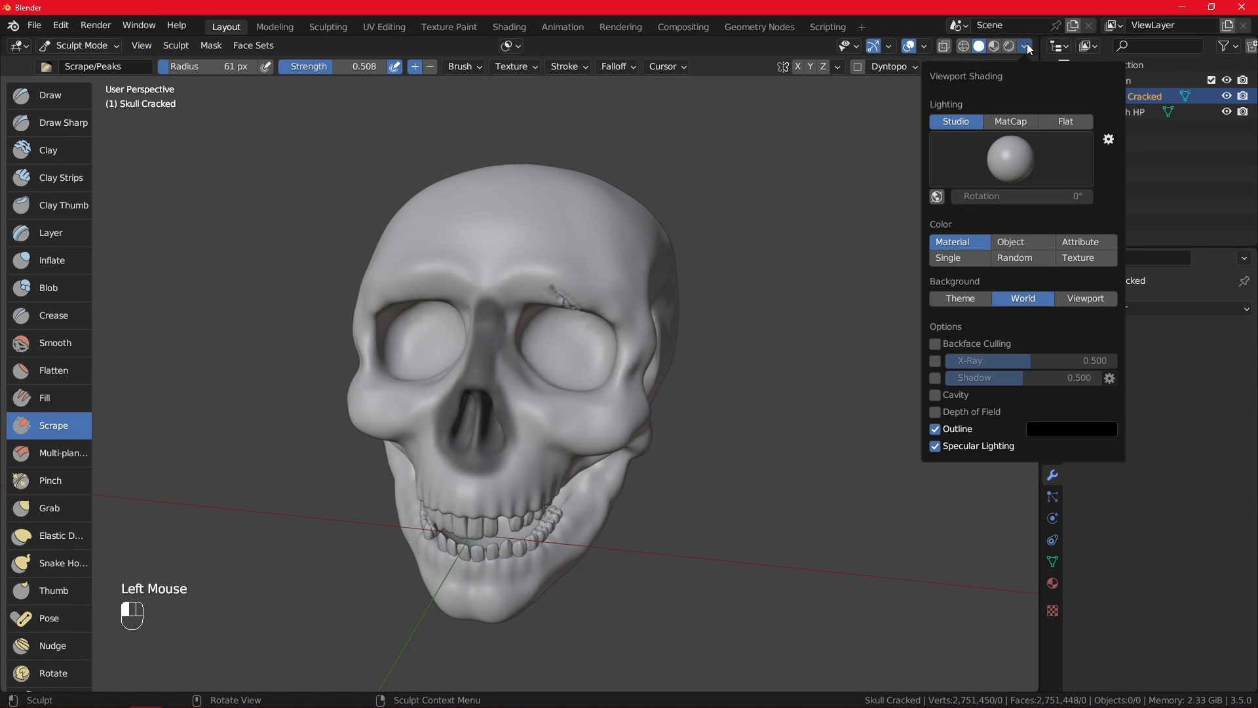
click(935, 395)
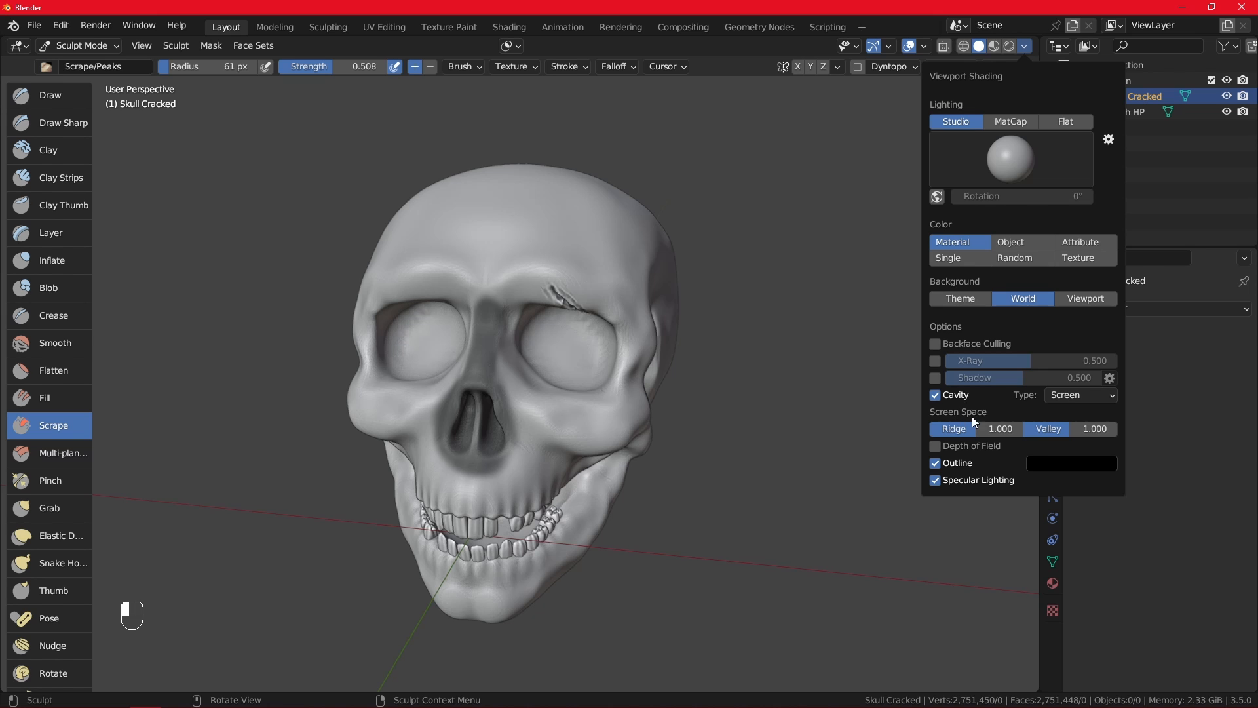
click(1017, 430)
click(1047, 442)
drag(1056, 431, 1118, 428)
- Set the viewport cavity type to Both and examine the skull's shaded ridges and crevices
click(1092, 379)
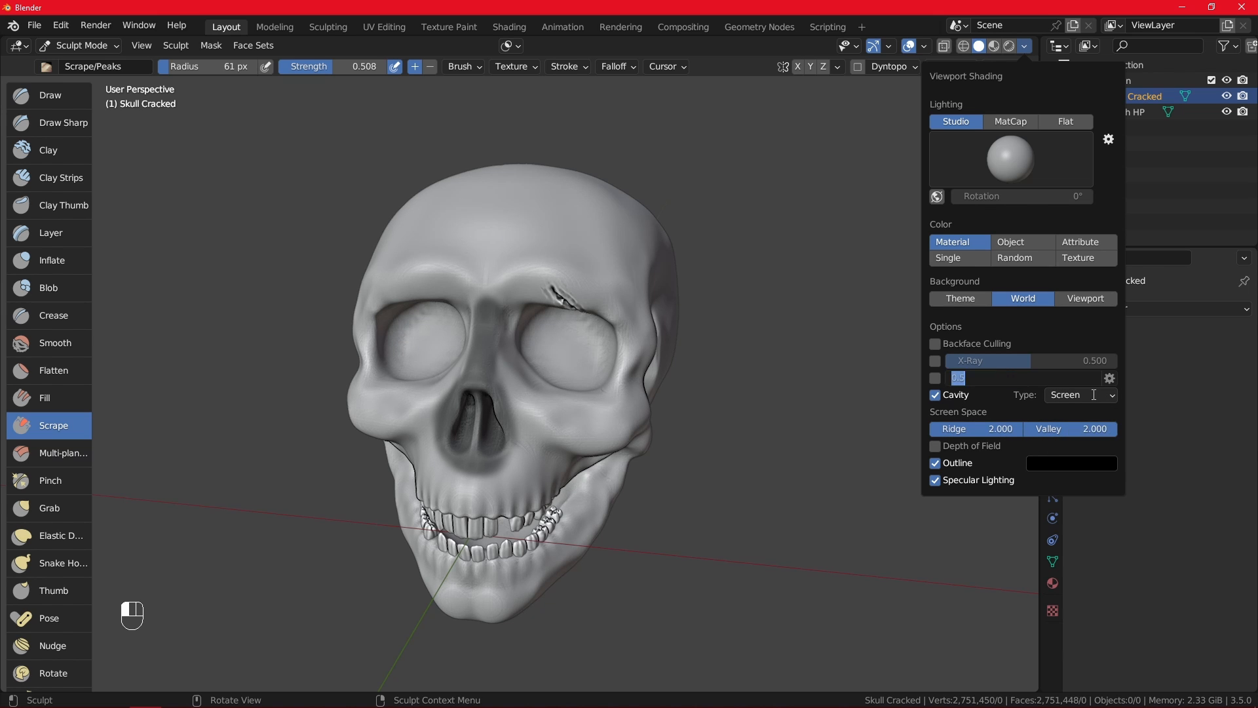
click(1093, 395)
click(1086, 397)
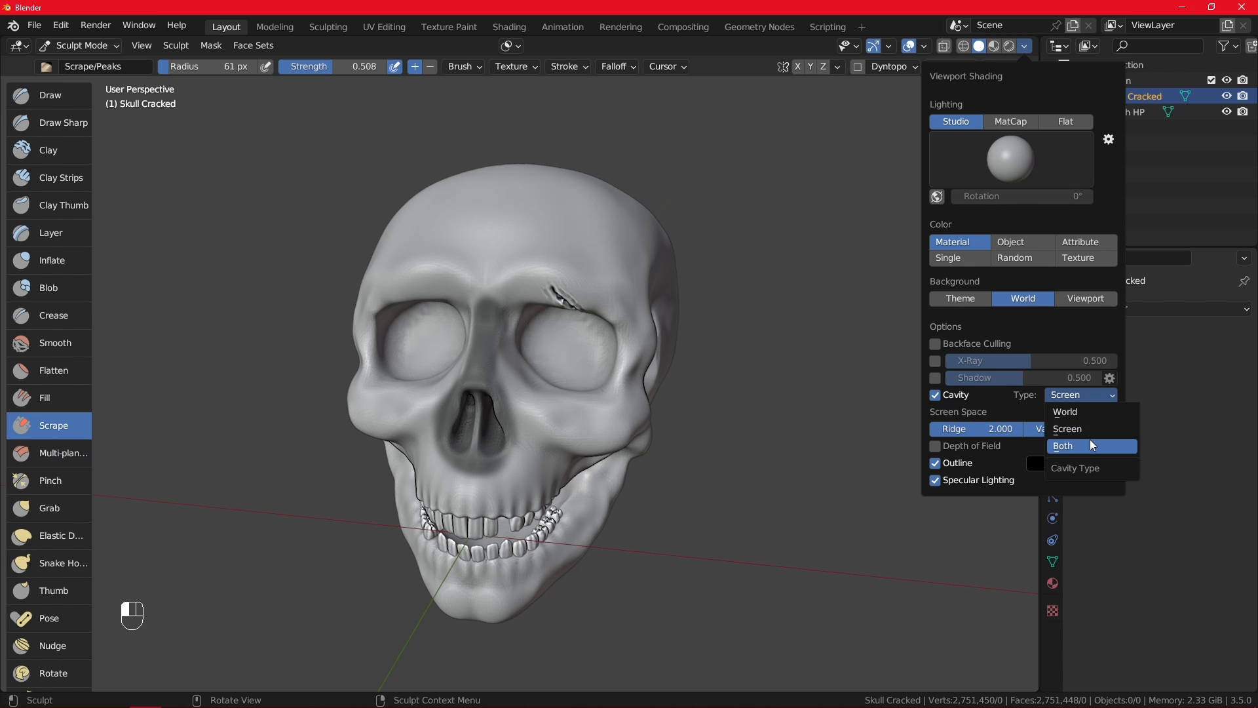
click(1090, 445)
scroll(600, 482, up, 1)
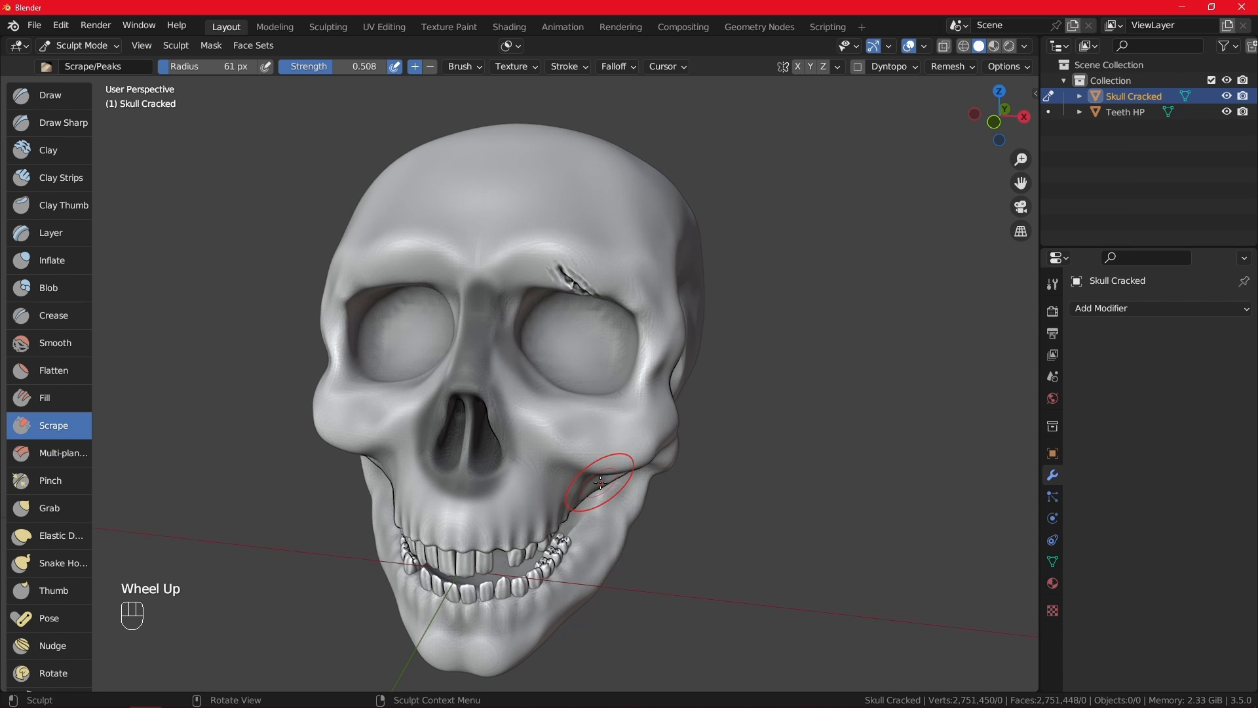
- Examine the cavity-shaded skull from the front and the side, including the brow crack, eye sockets and jaw
scroll(600, 482, down, 2)
middle_drag(604, 478, 601, 354)
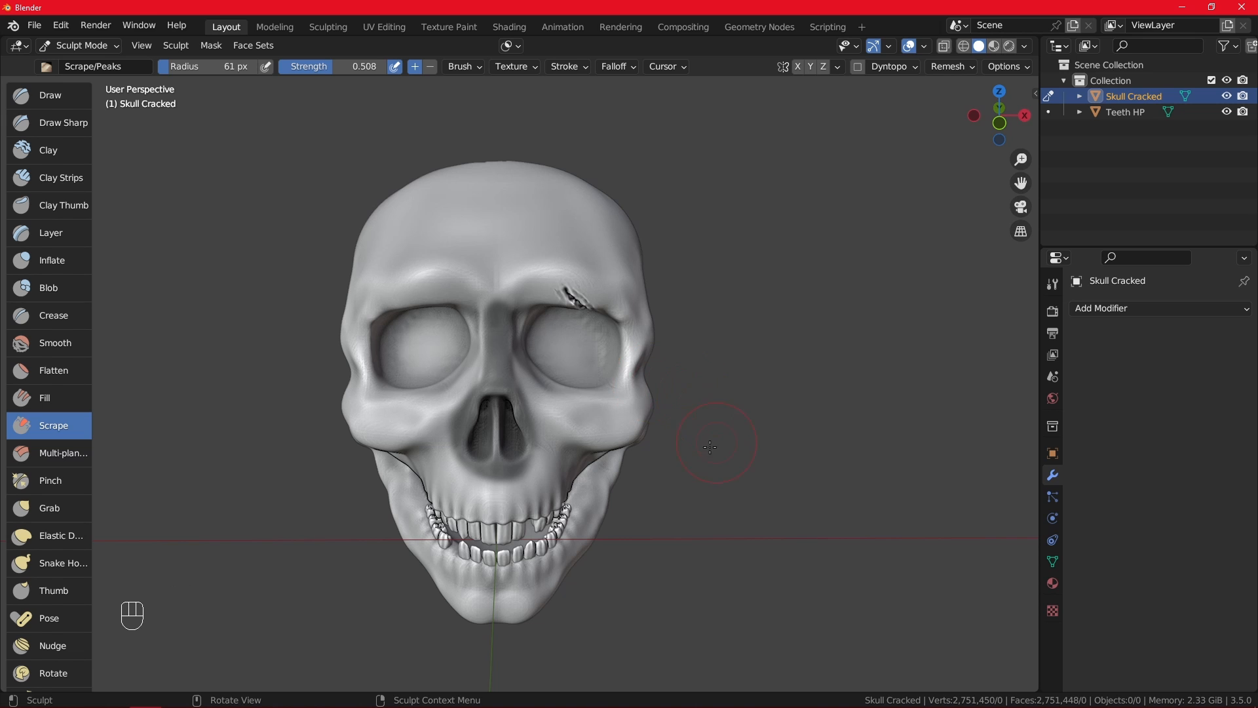
key(super)
click(679, 481)
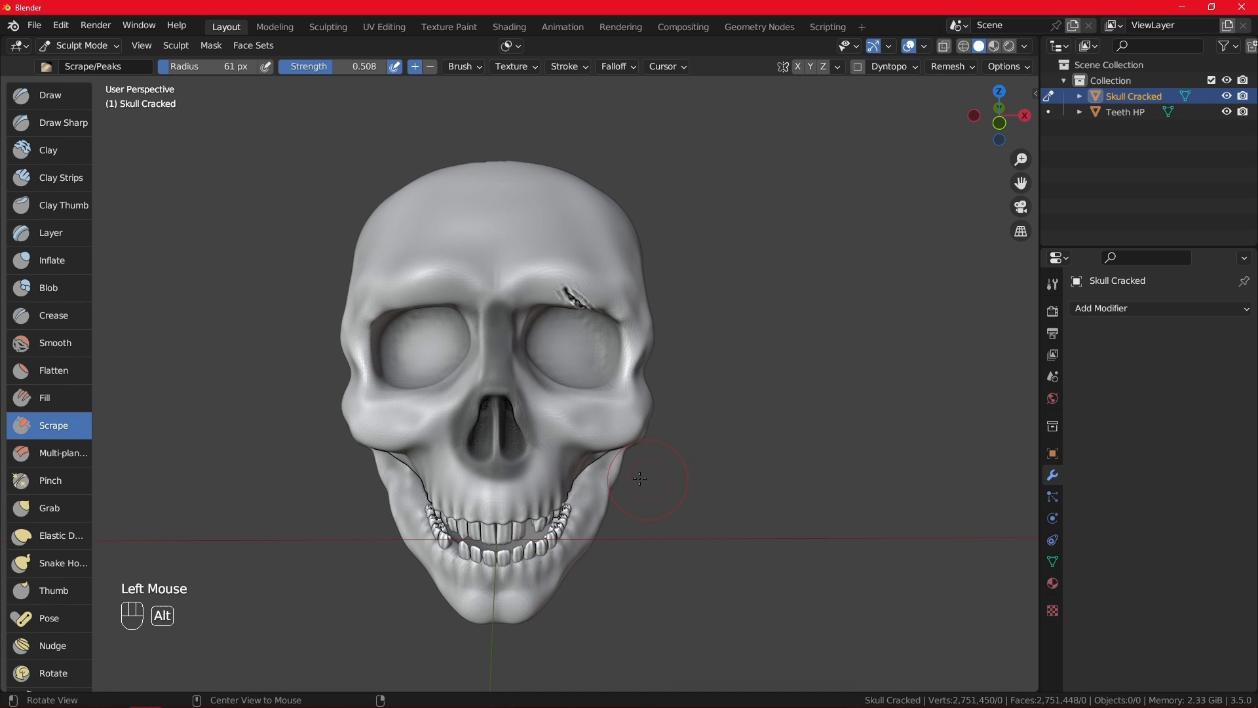
alt+middle_drag(640, 479, 598, 460)
scroll(646, 393, up, 2)
alt+middle_drag(646, 393, 622, 371)
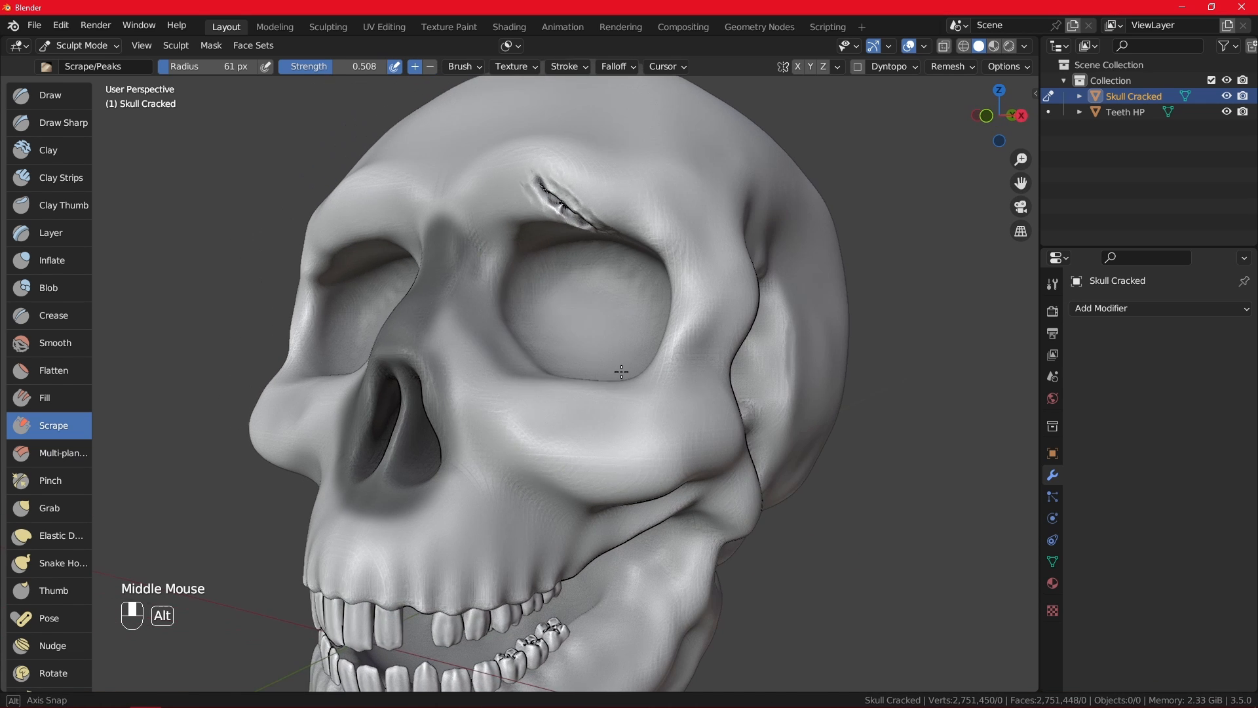
scroll(624, 452, down, 2)
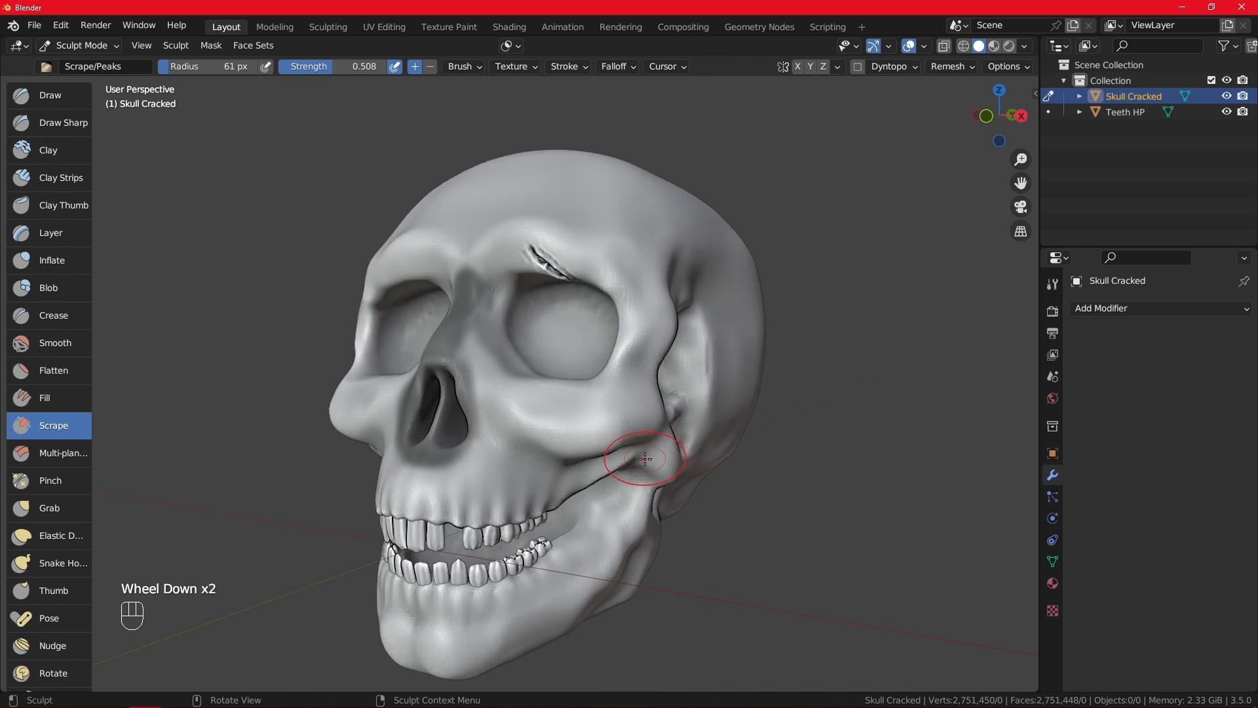
alt+middle_drag(505, 441, 586, 463)
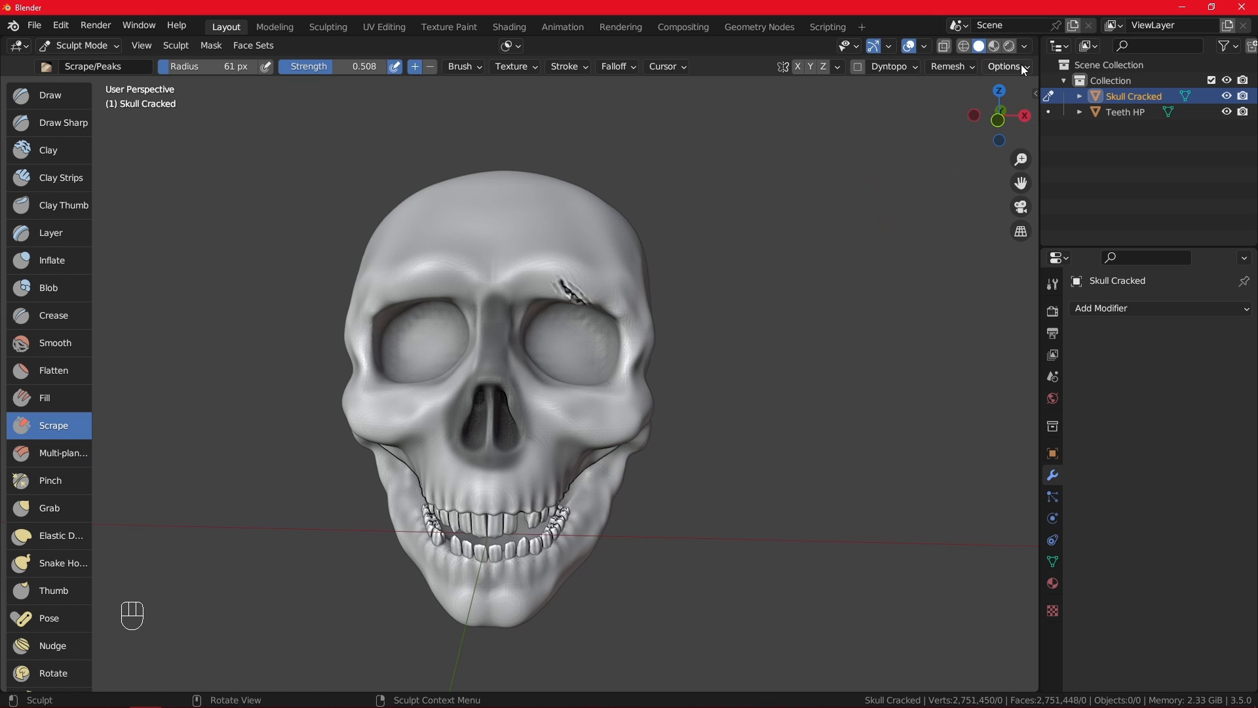
- Turn off Cavity in the viewport shading and apply Mask From Cavity to the skull
click(1023, 46)
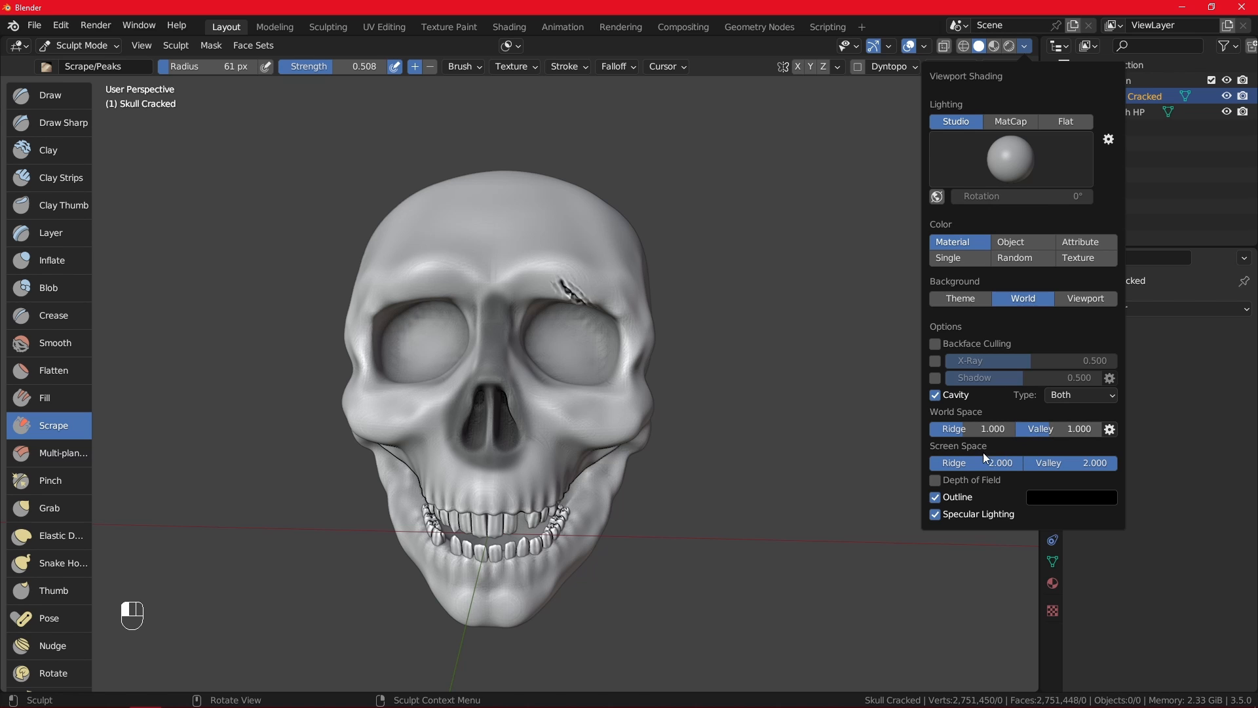
click(935, 395)
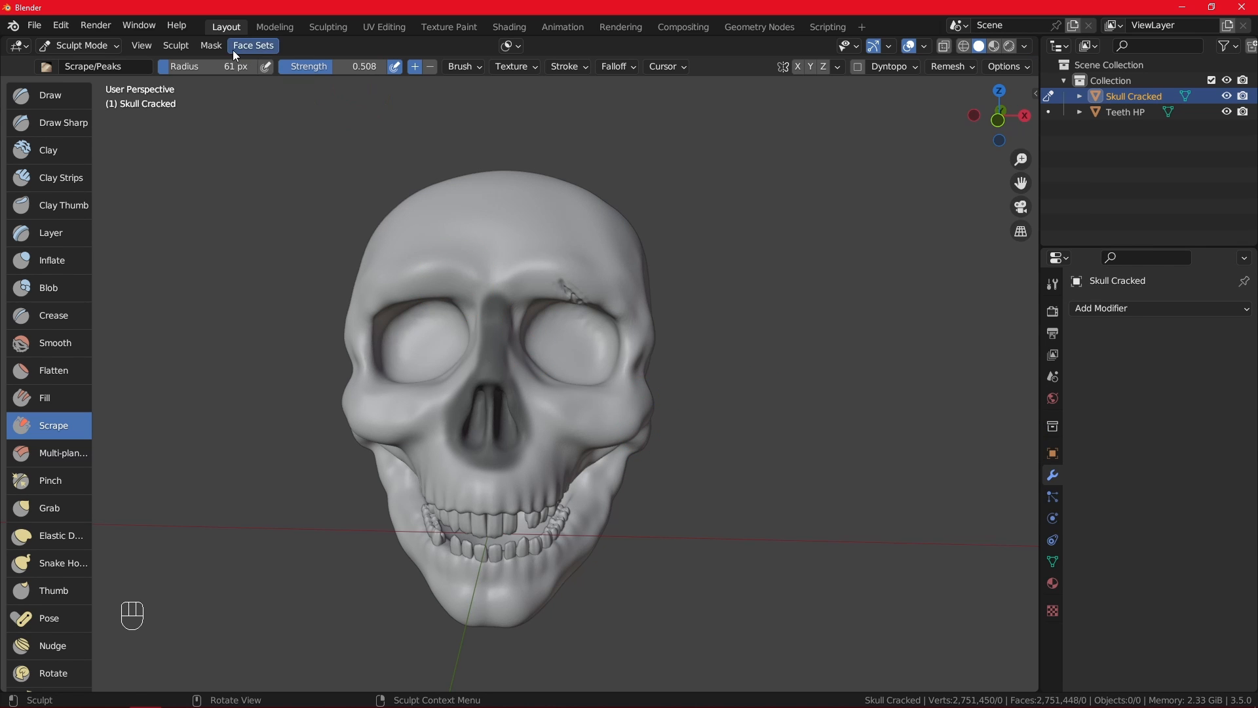
click(213, 46)
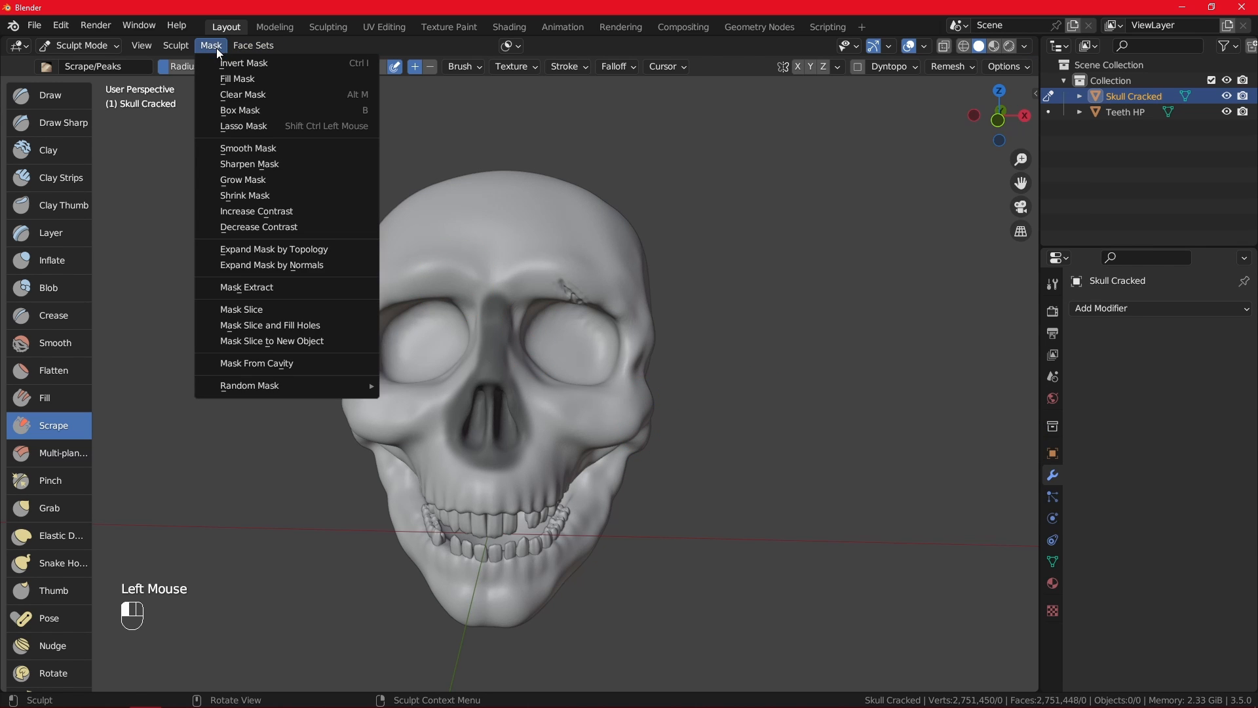
click(301, 362)
- Examine the cavity mask around the skull's brow crack, eye sockets, nose and teeth from several angles
alt+scroll(551, 358, down, 2)
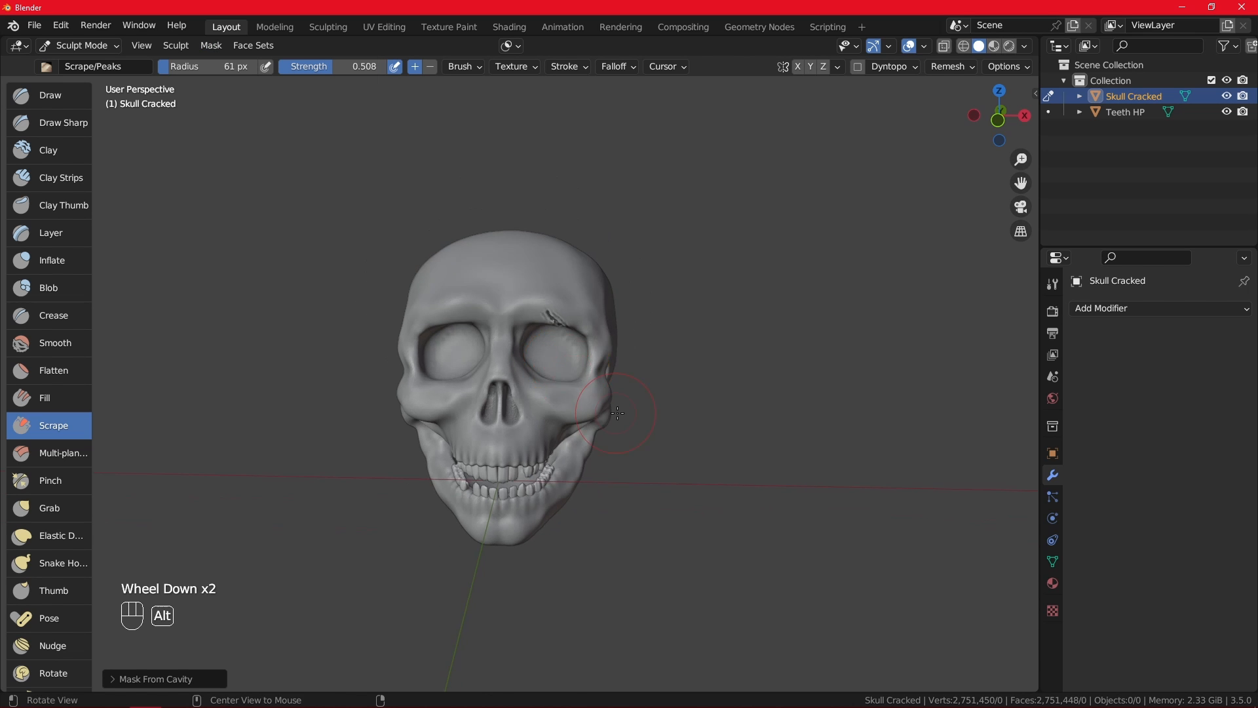
alt+middle_drag(550, 367, 606, 393)
scroll(500, 393, up, 2)
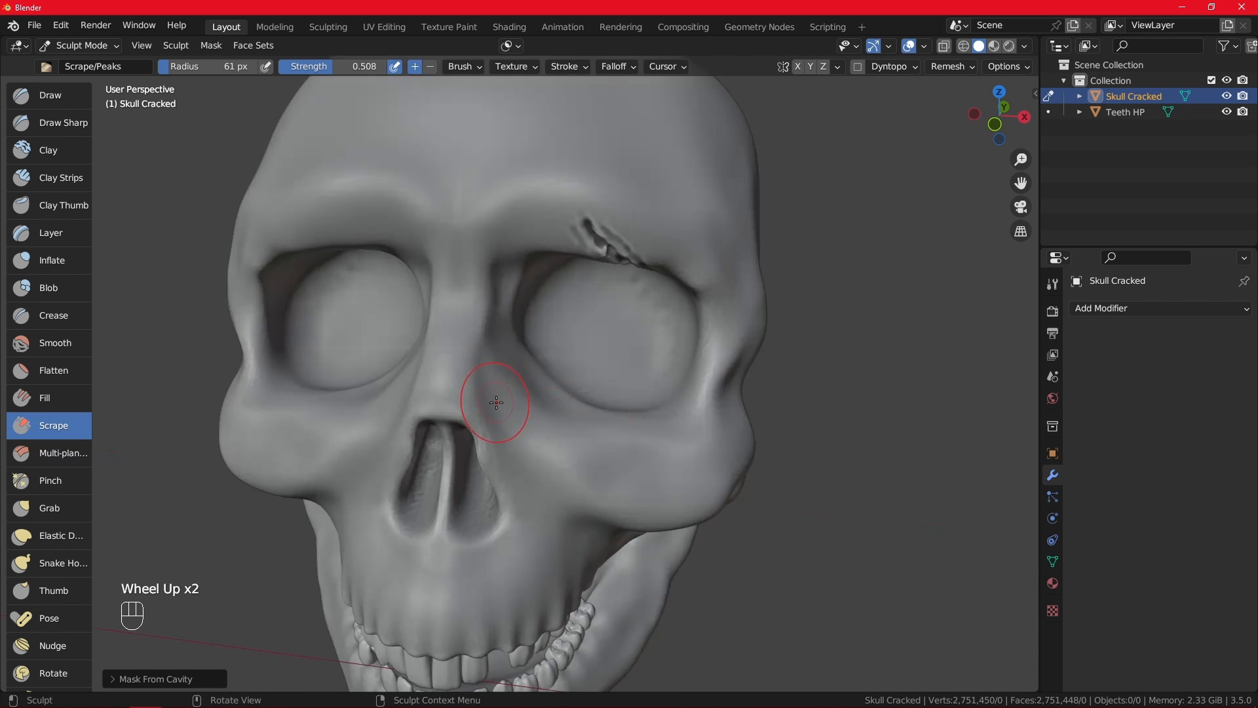
alt+middle_drag(500, 393, 460, 400)
scroll(524, 391, down, 1)
scroll(461, 396, up, 2)
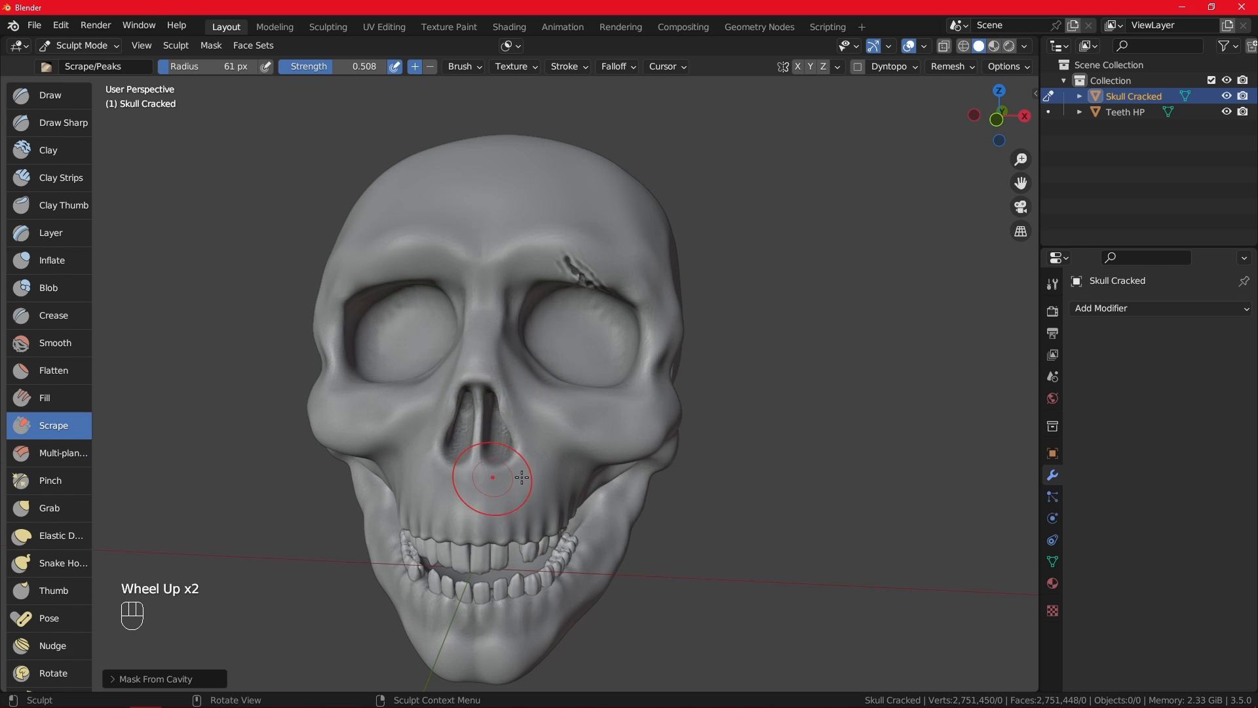
scroll(581, 416, down, 1)
alt+shift+middle_drag(581, 415, 533, 304)
scroll(554, 355, up, 1)
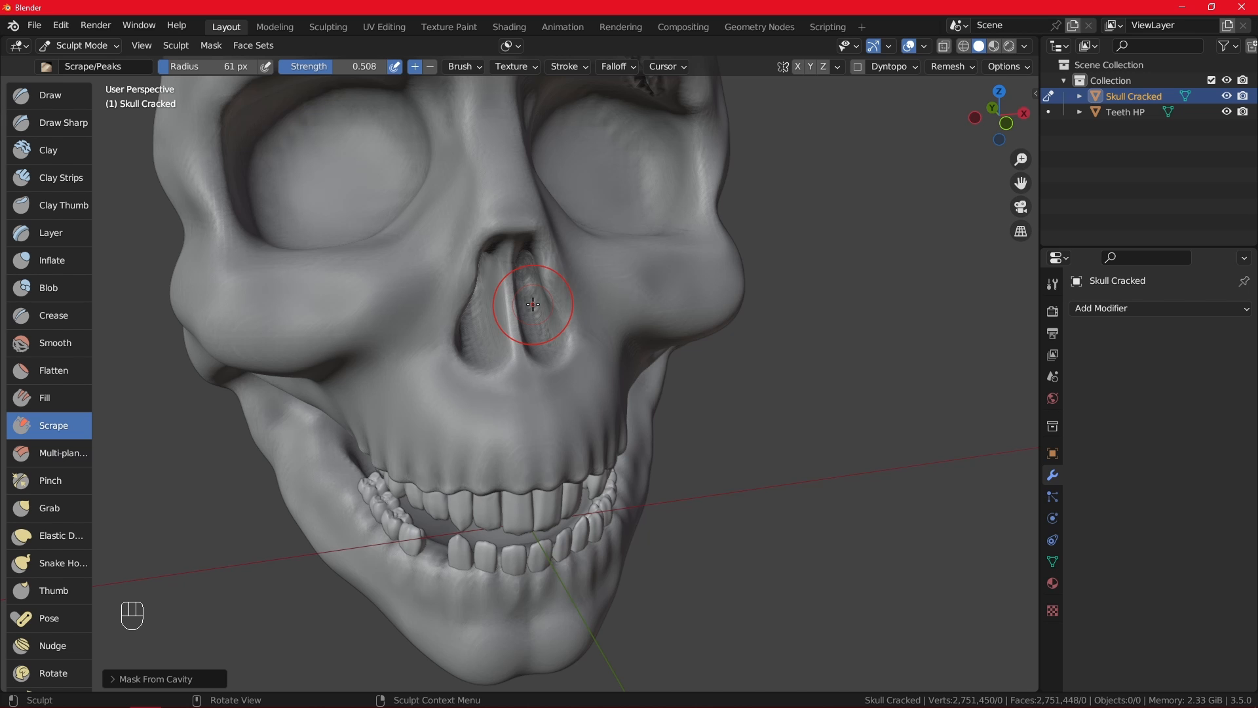
scroll(576, 295, down, 2)
mouse_move(576, 295)
alt+middle_down()
mouse_move(564, 341)
mouse_move(572, 360)
alt+middle_up()
alt+middle_drag(463, 379, 534, 269)
scroll(546, 327, down, 2)
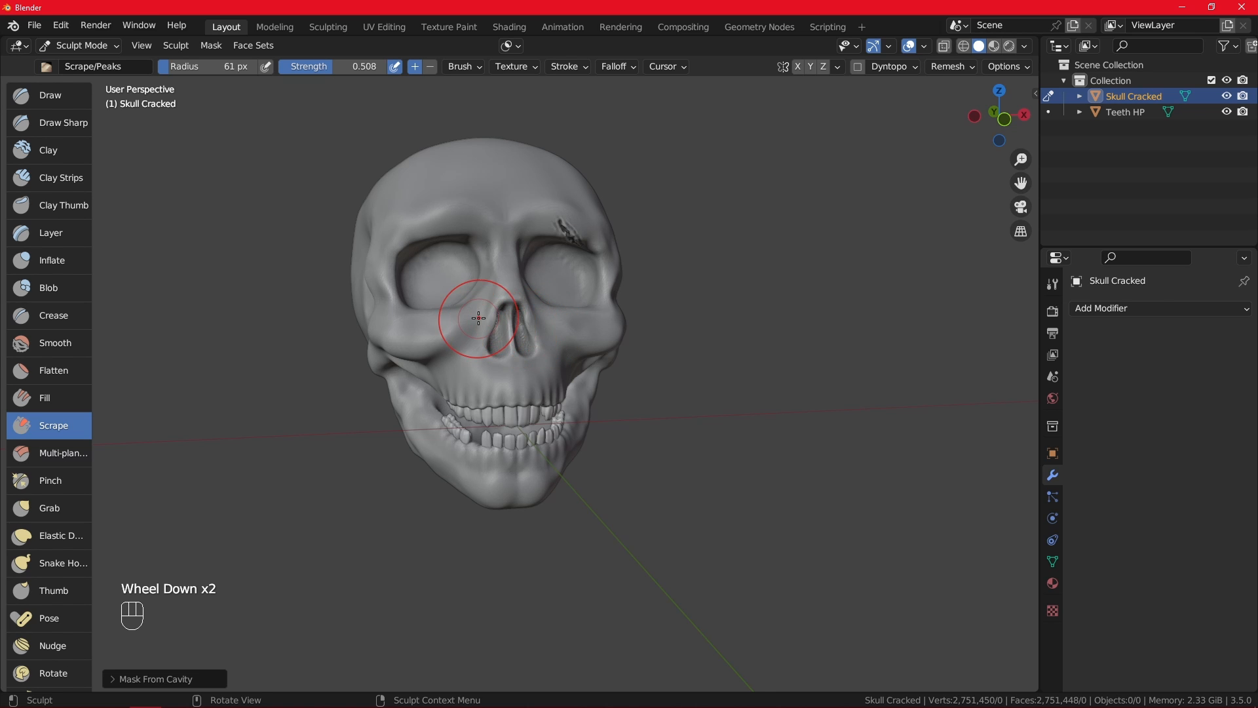
- Apply a random mask per vertex to the skull and inspect the speckled pattern up close
click(208, 44)
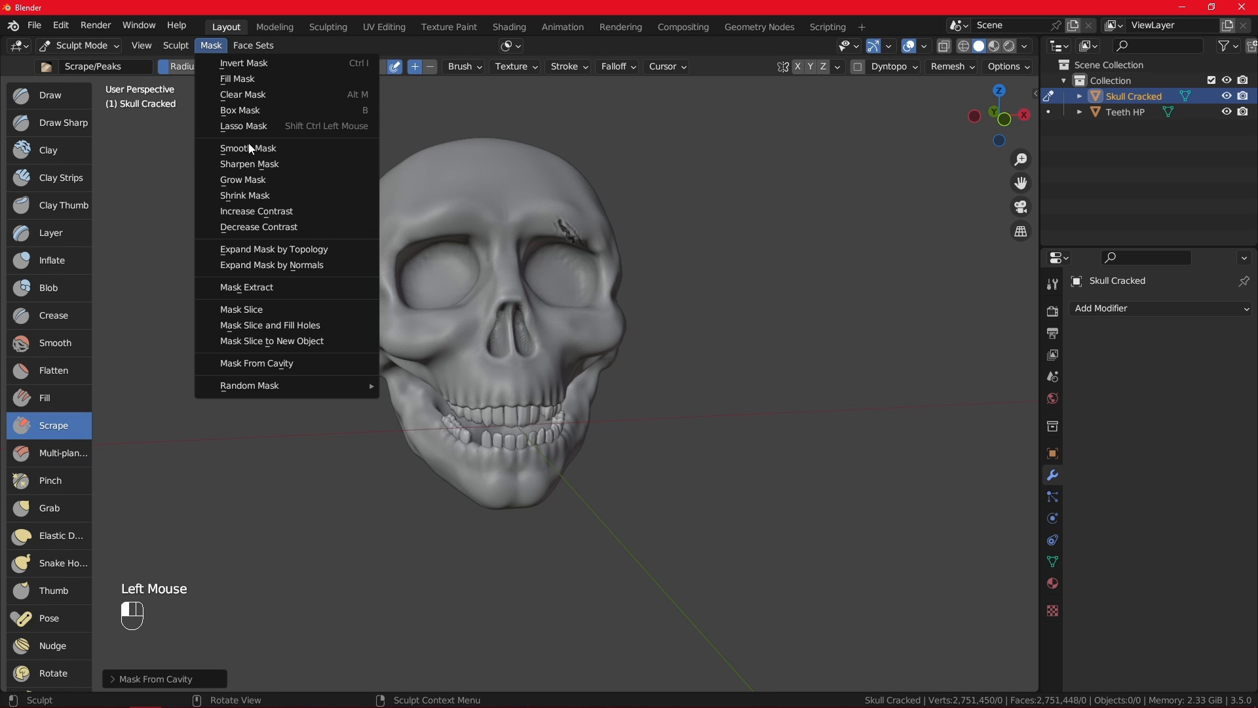
mouse_move(274, 384)
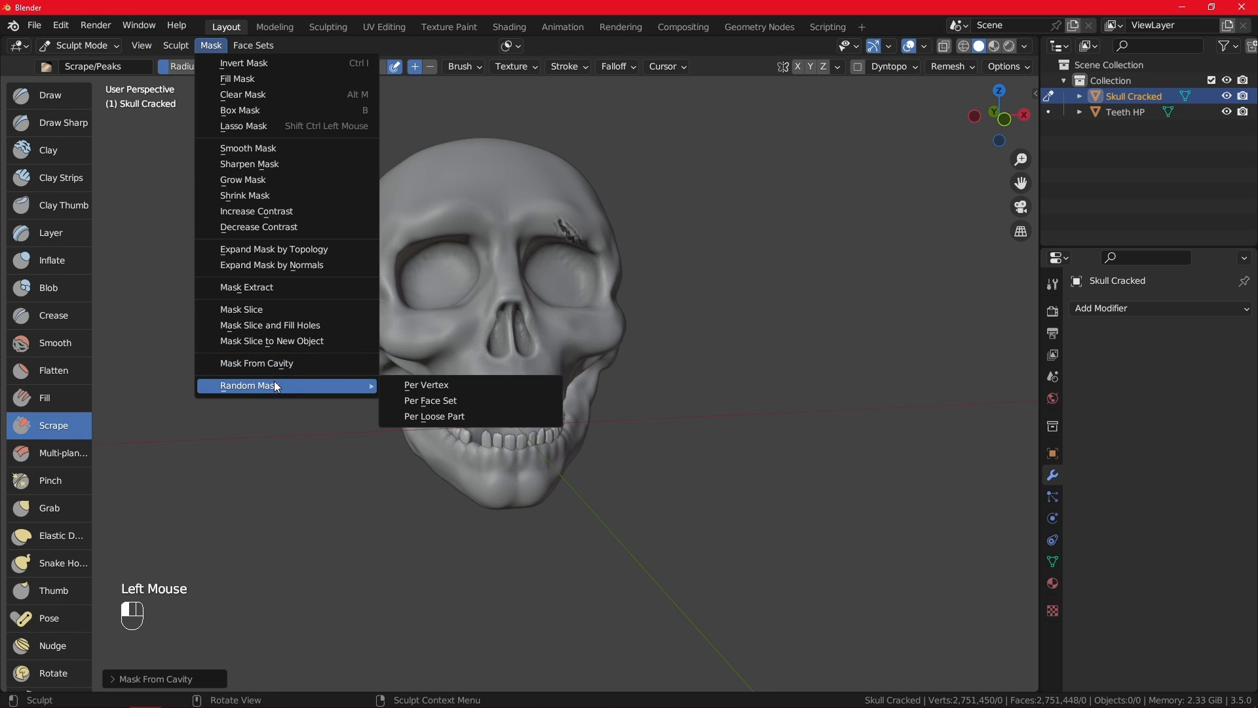
click(491, 385)
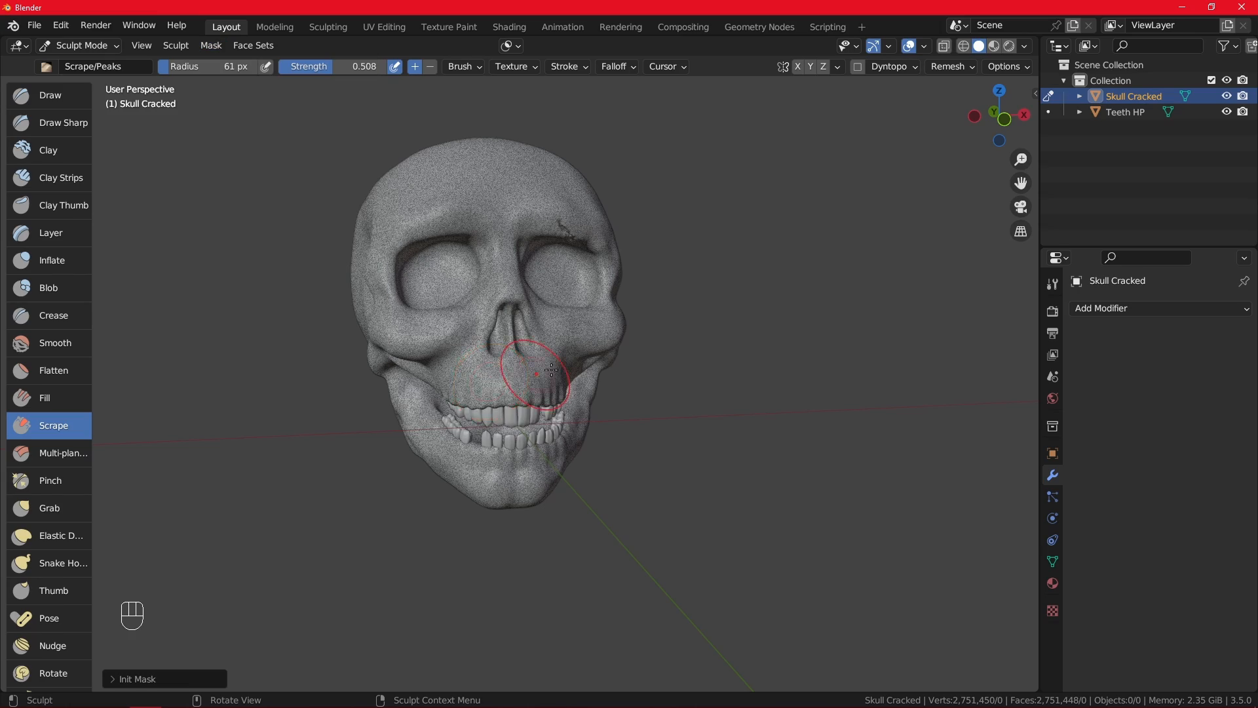
scroll(632, 343, up, 2)
middle_drag(631, 342, 589, 309)
scroll(491, 286, down, 2)
scroll(534, 309, up, 2)
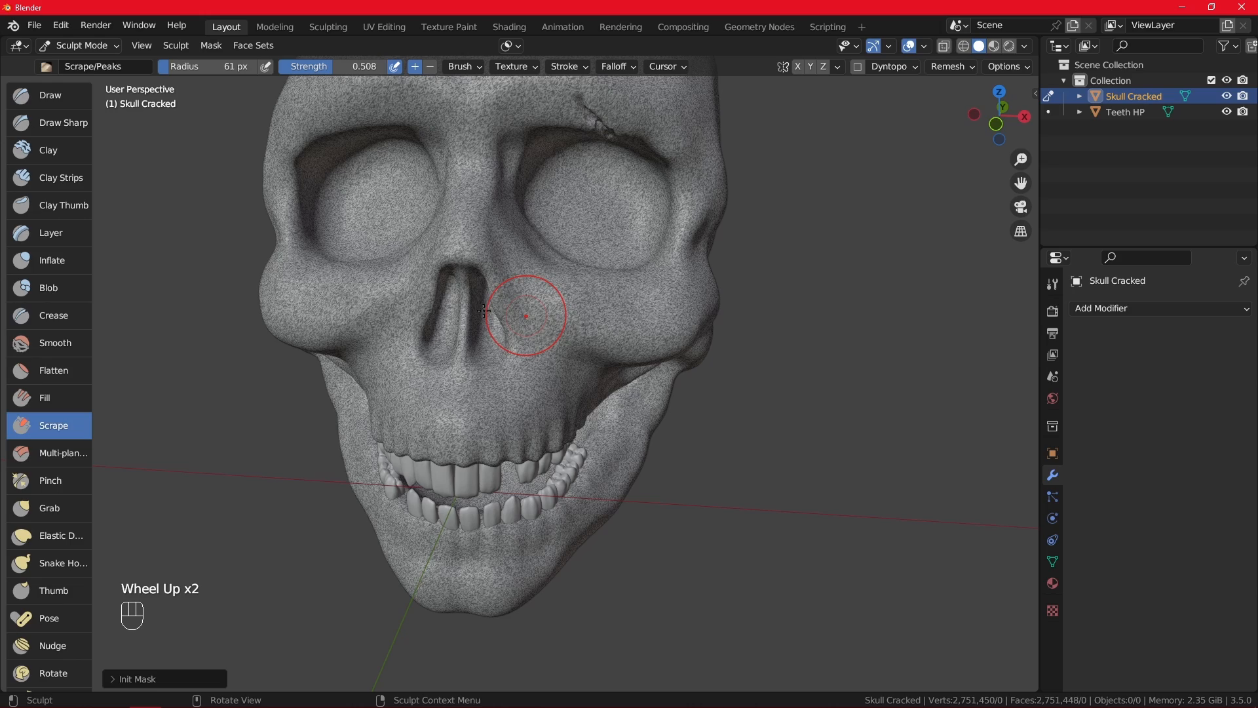
- Try a Draw brush stroke over the randomly masked cheek beside the nose and undo it
click(40, 95)
mouse_move(543, 358)
mouse_down()
mouse_move(554, 328)
mouse_move(502, 219)
mouse_up()
mouse_move(501, 219)
alt+middle_down()
mouse_move(608, 267)
mouse_move(631, 354)
mouse_move(474, 396)
mouse_move(475, 372)
alt+middle_up()
scroll(623, 354, down, 3)
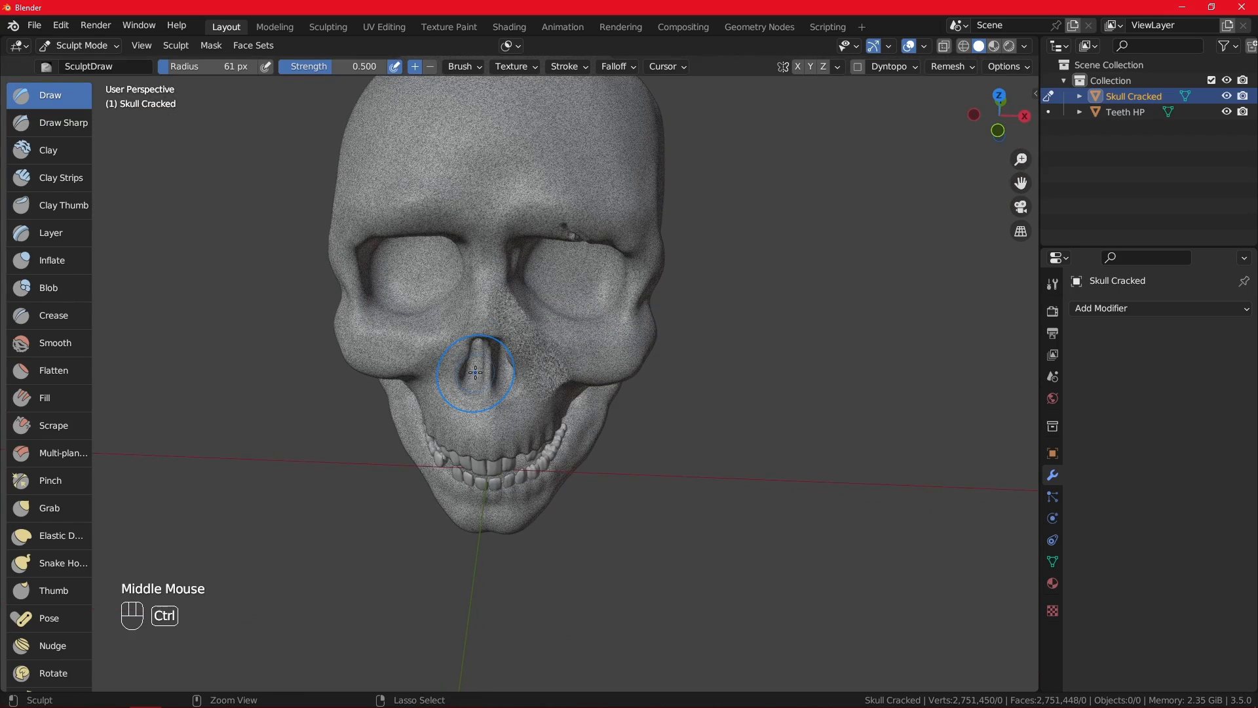
key(ctrl+z)
- Apply a random mask per face set to the skull
mouse_move(478, 320)
alt+middle_down()
mouse_move(590, 318)
mouse_move(482, 322)
alt+middle_up()
click(210, 46)
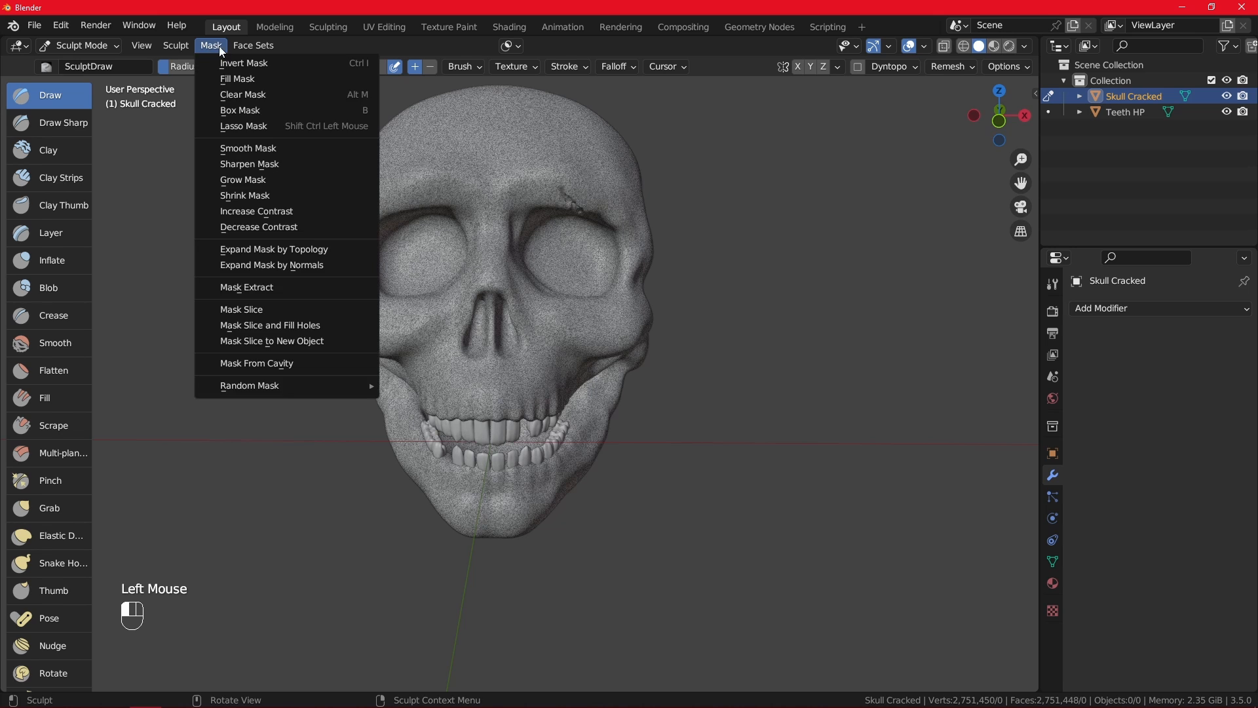
mouse_move(269, 385)
click(414, 407)
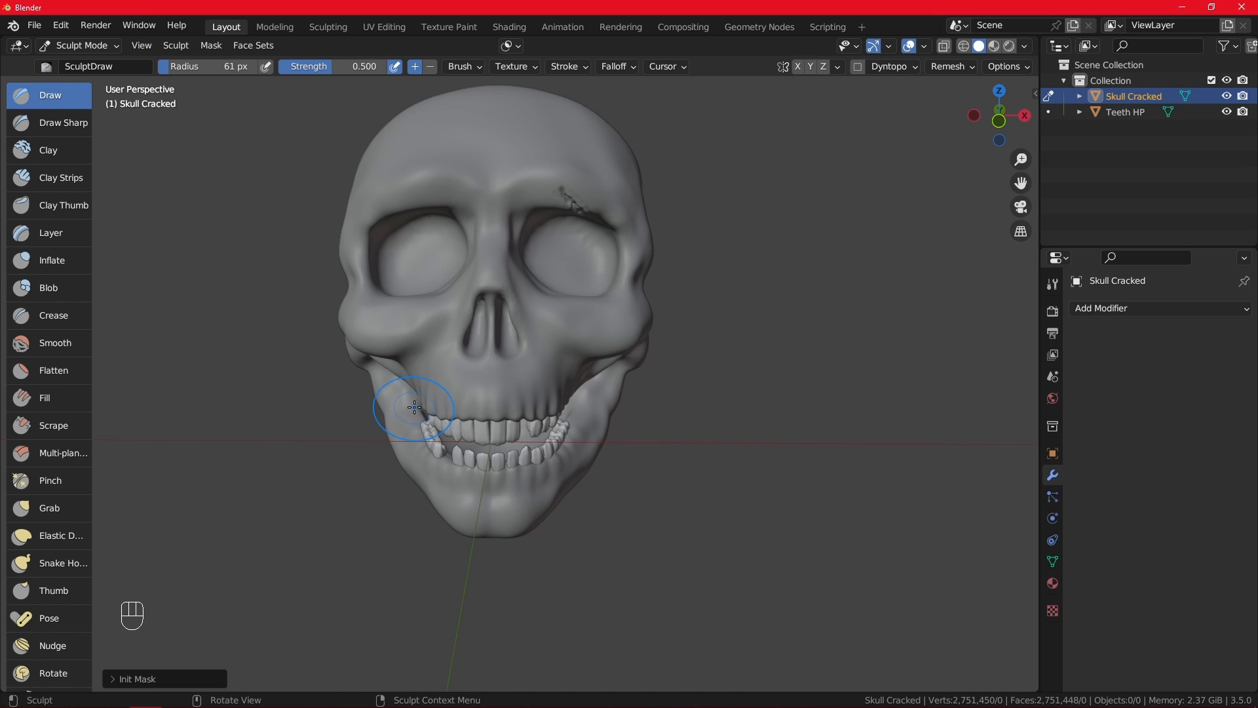
- Change the random mask's mode to Random per Loose Part and inspect the masked skull
click(149, 676)
click(262, 674)
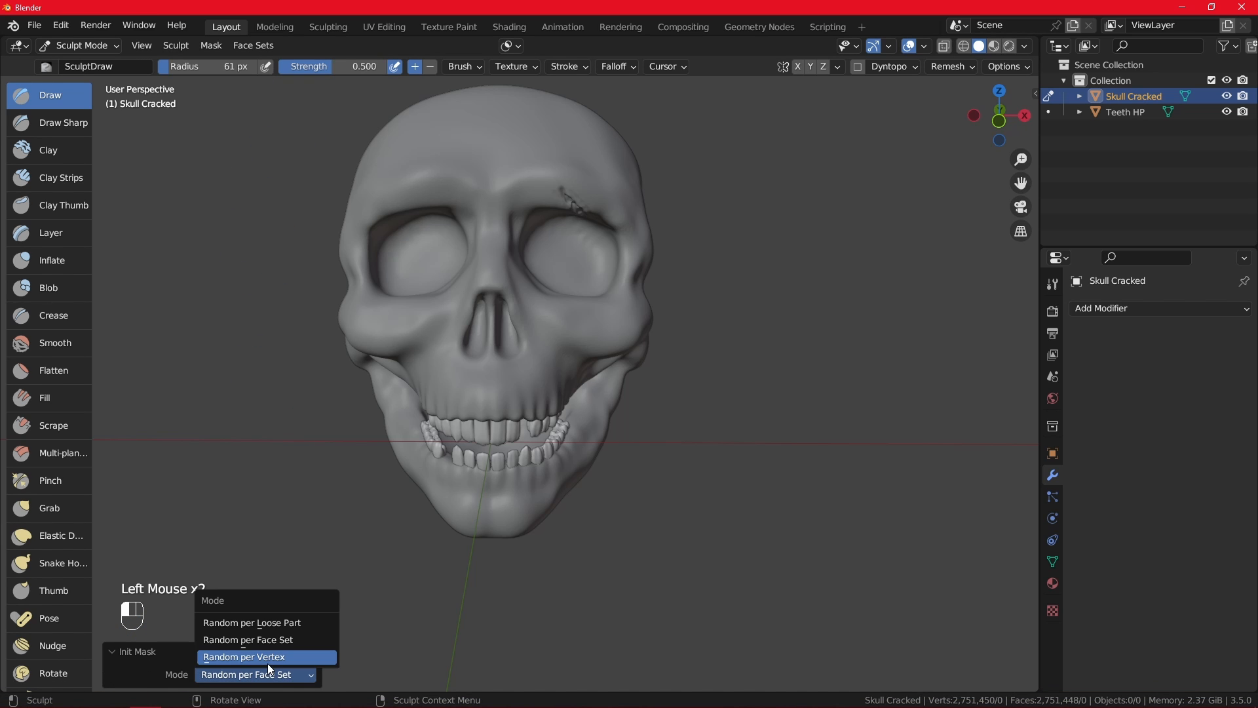
click(286, 623)
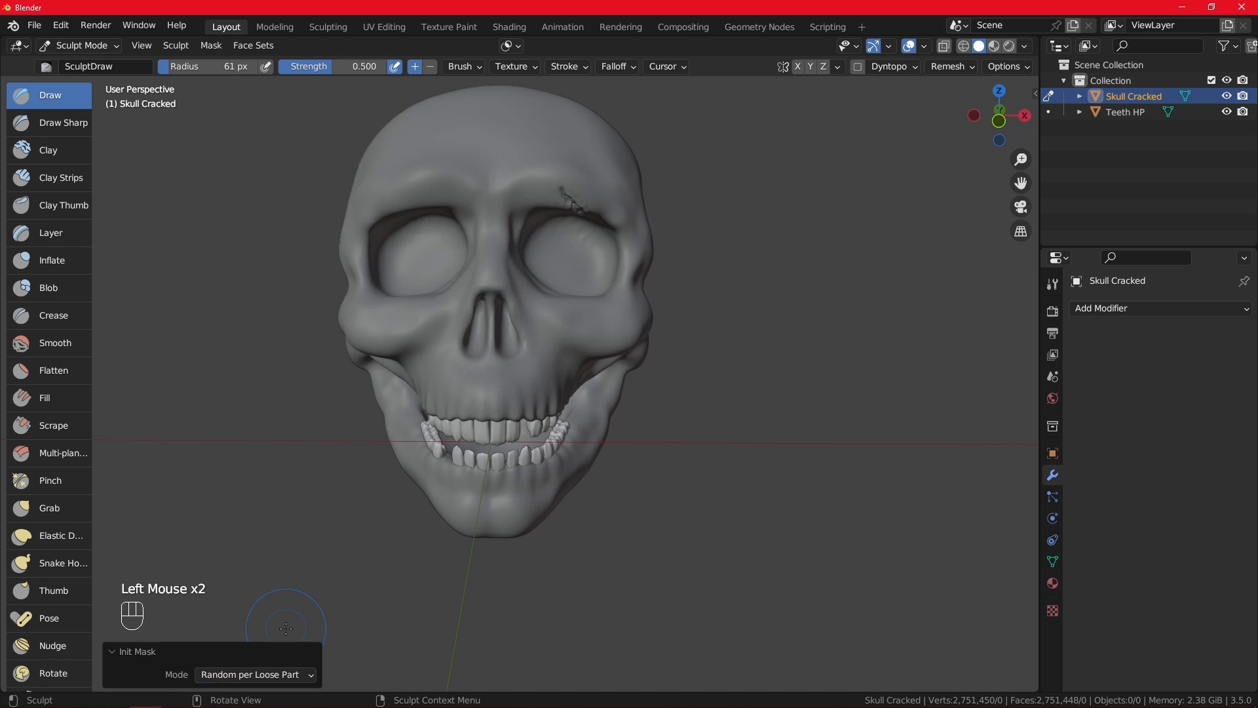
scroll(395, 391, down, 2)
alt+middle_drag(396, 391, 445, 334)
scroll(445, 332, up, 2)
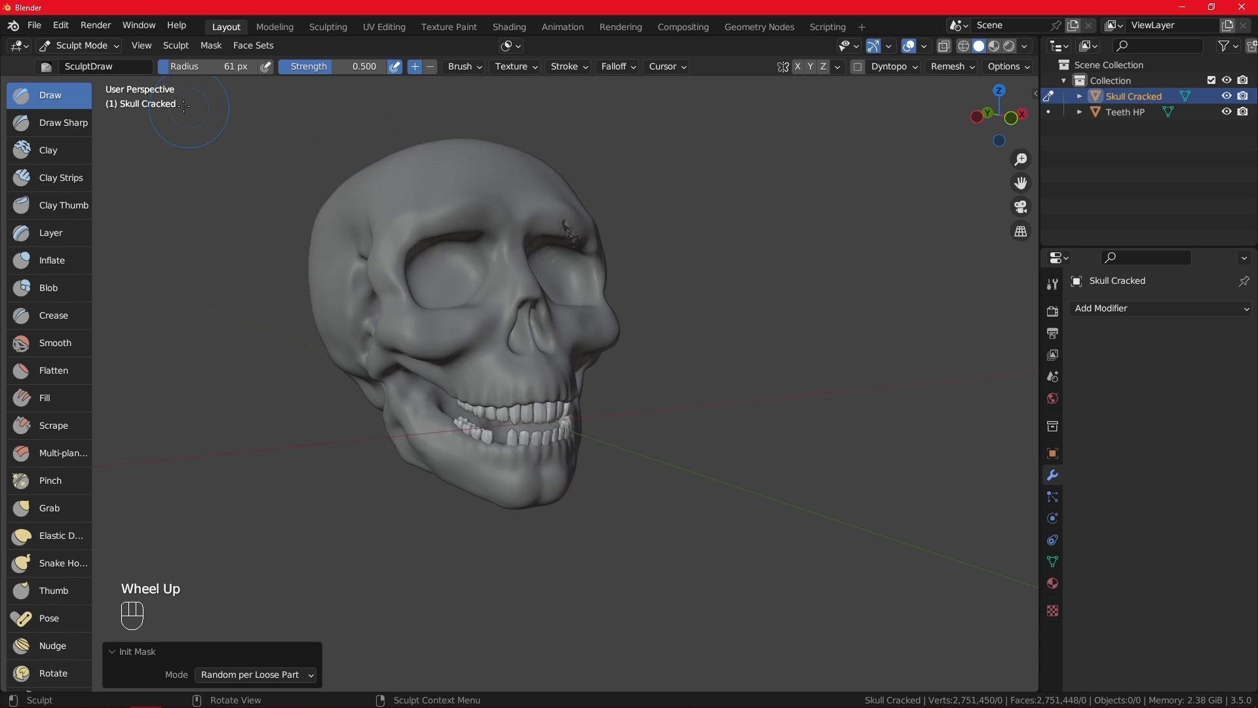
- Clear the mask from the whole skull and switch to Object Mode
click(208, 47)
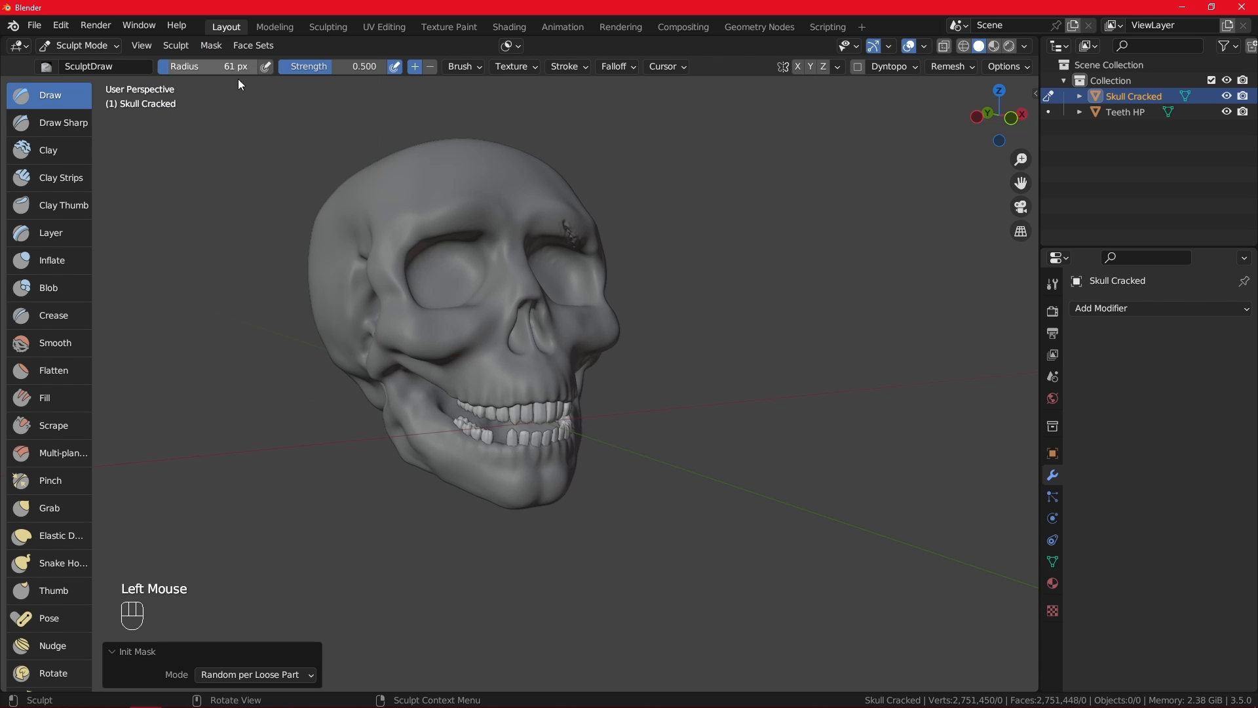
key(alt+m)
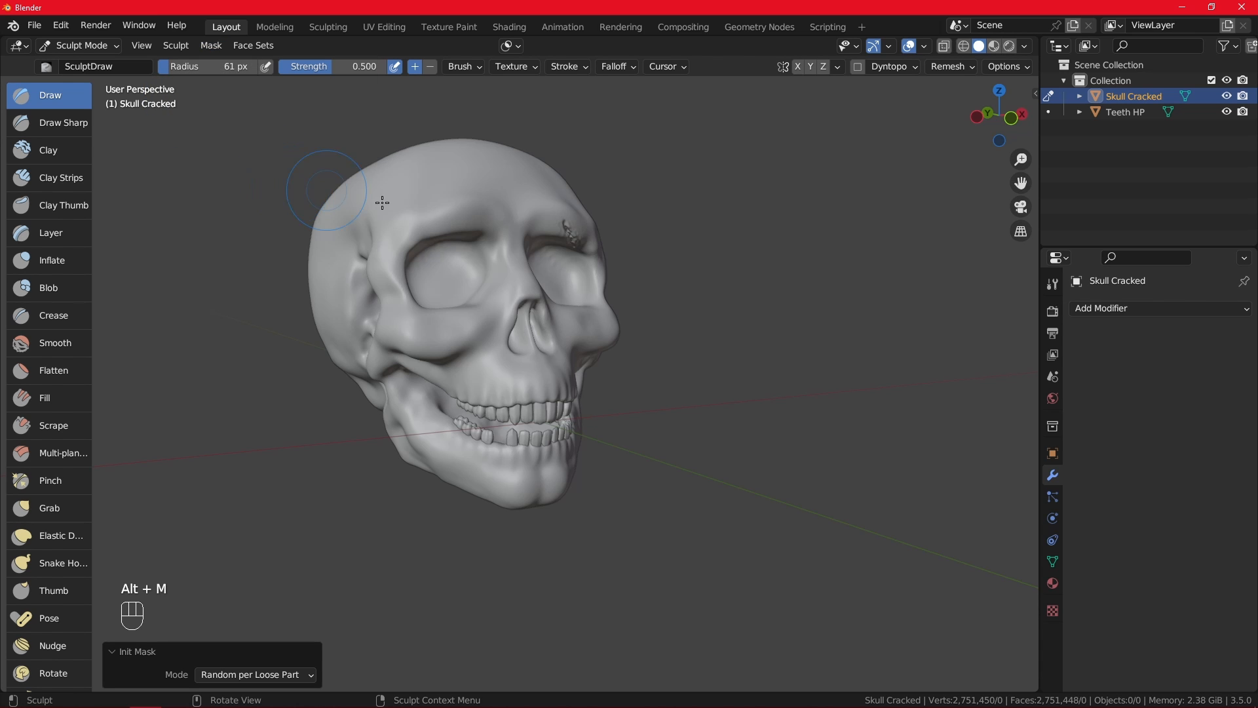
scroll(576, 323, up, 2)
alt+middle_drag(576, 323, 523, 382)
scroll(534, 383, down, 3)
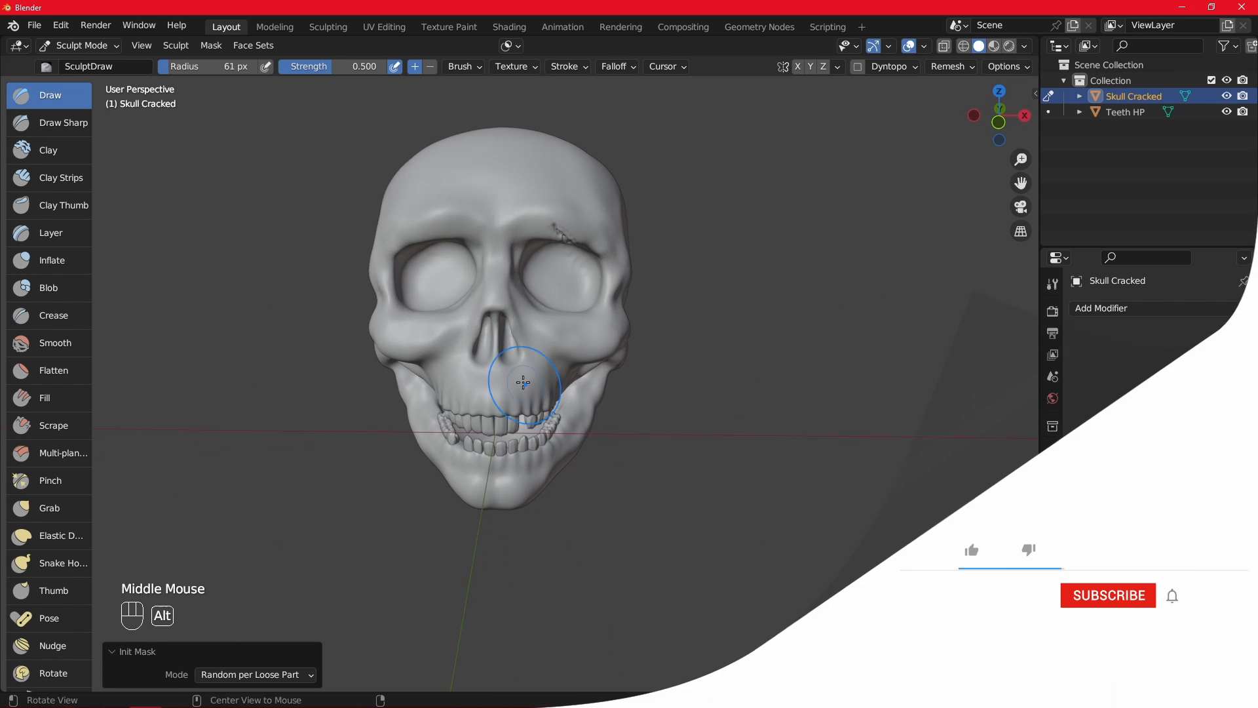
click(105, 45)
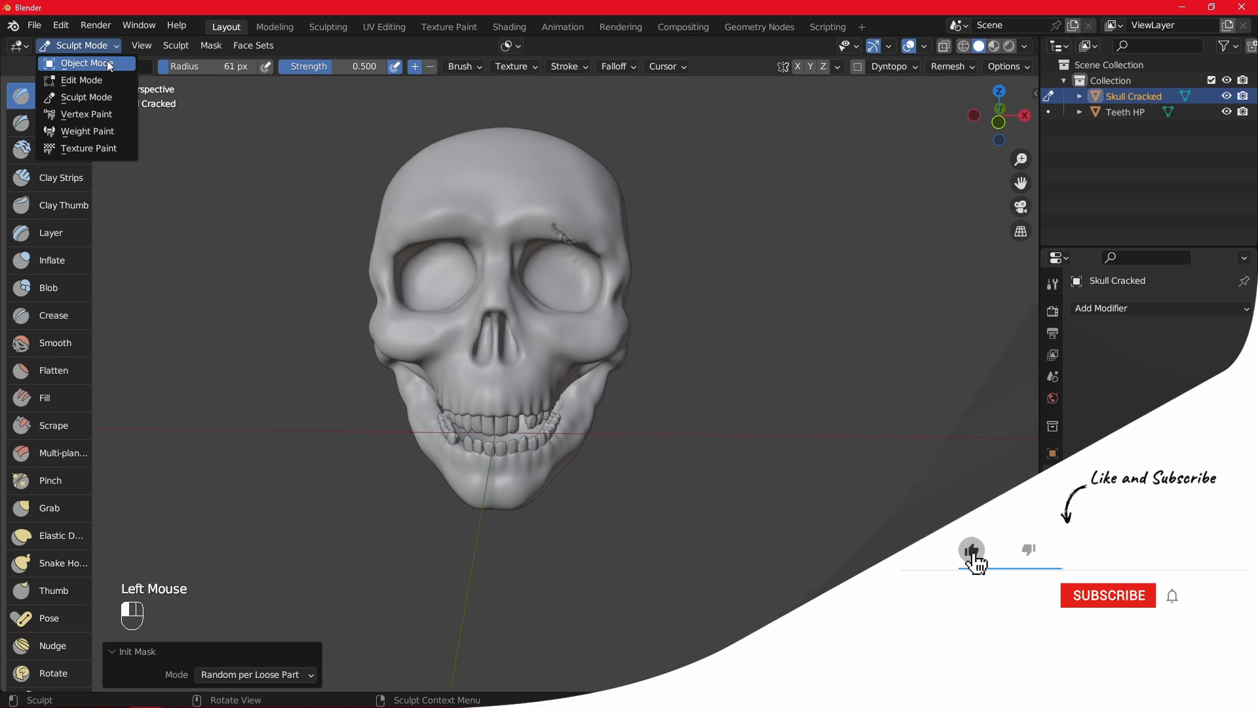
click(110, 64)
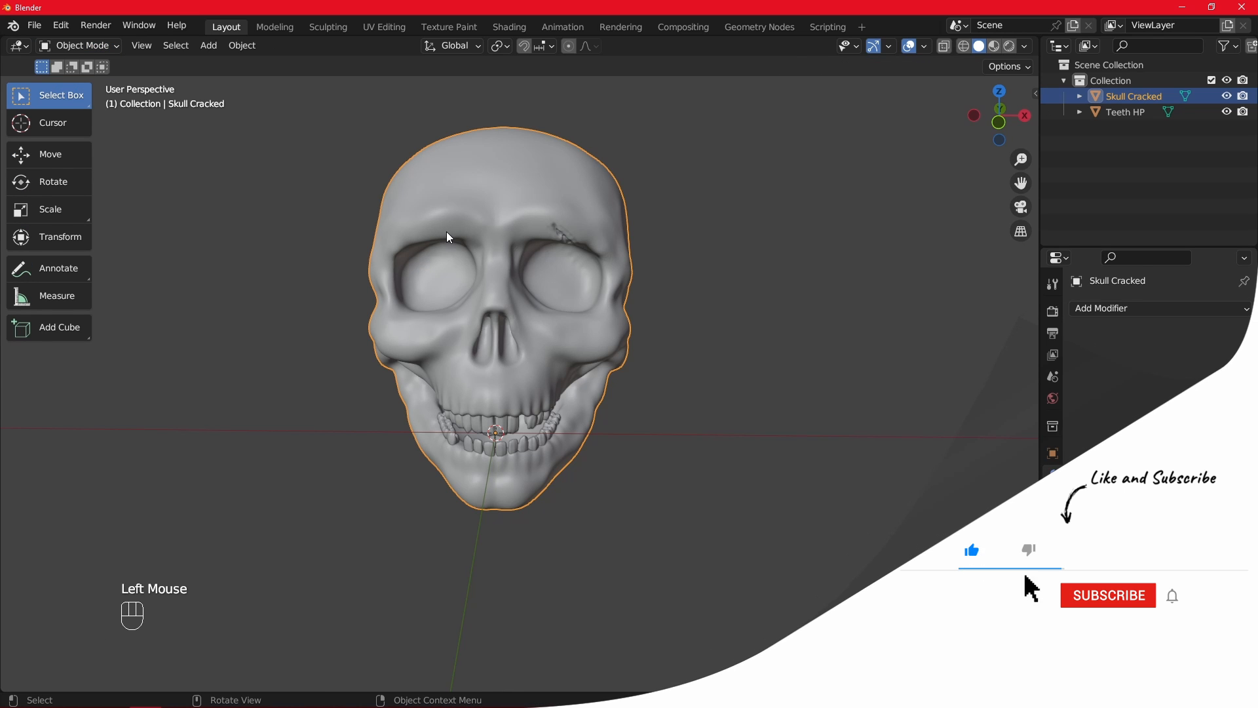